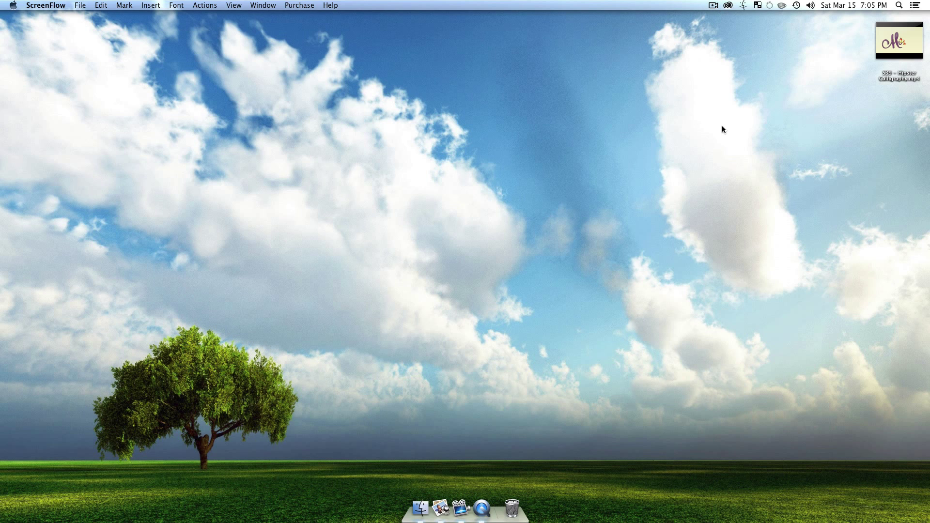
- Play the S39 - Hipster Calligraphy.mp4 video from the desktop to preview the animation, pause it and minimize the player
double_click(899, 76)
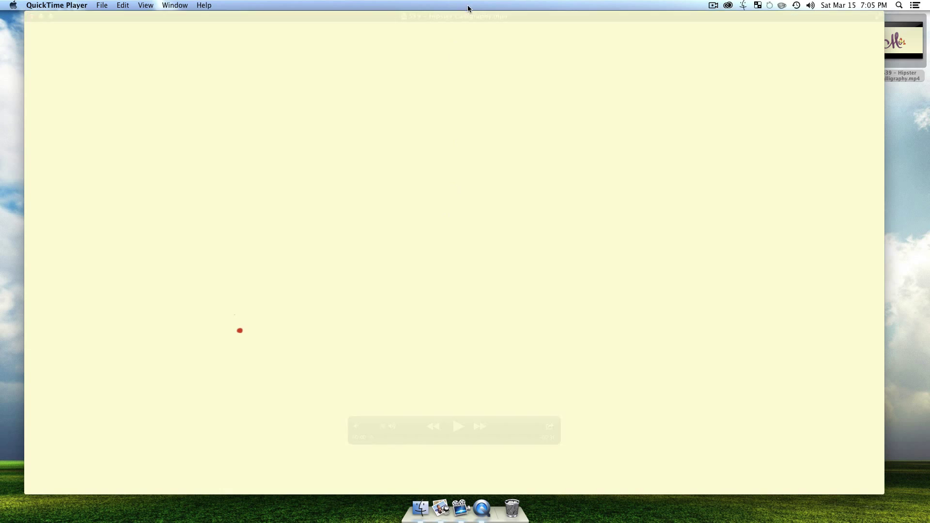
drag(473, 15, 484, 12)
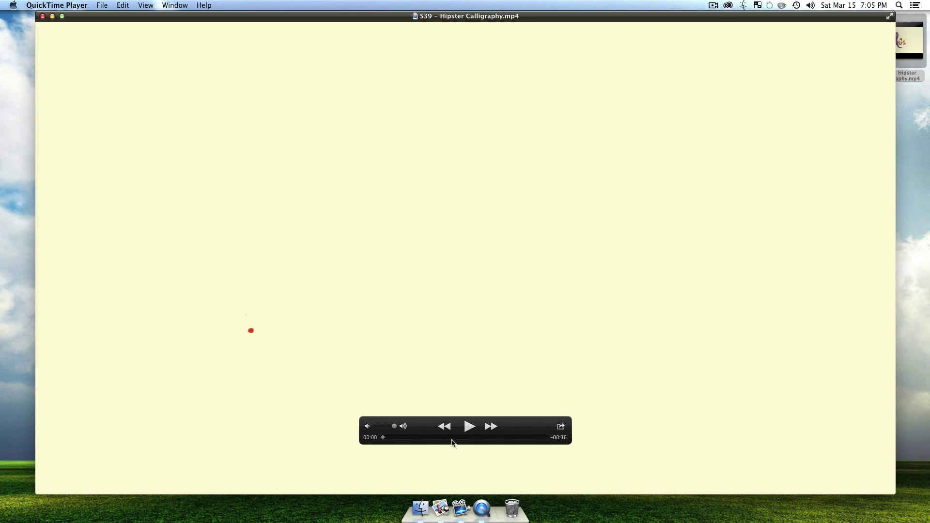
drag(426, 429, 66, 480)
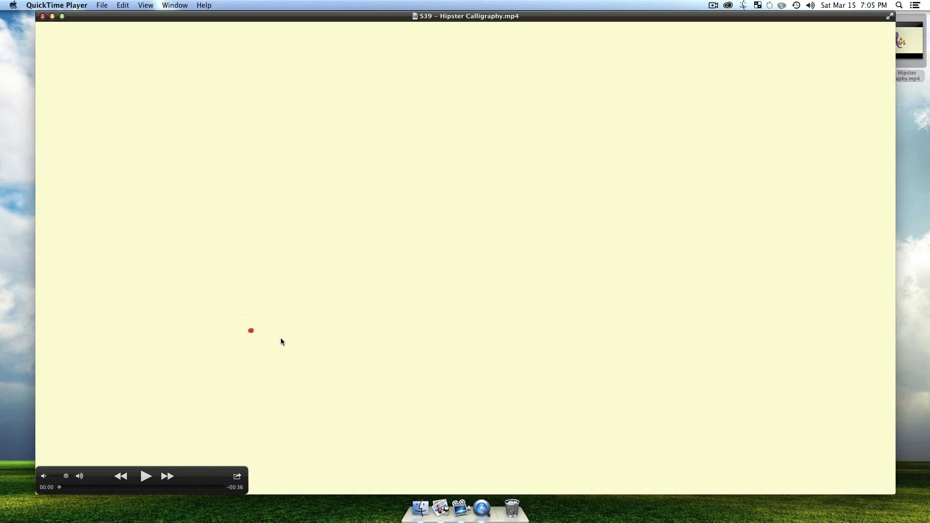
click(145, 476)
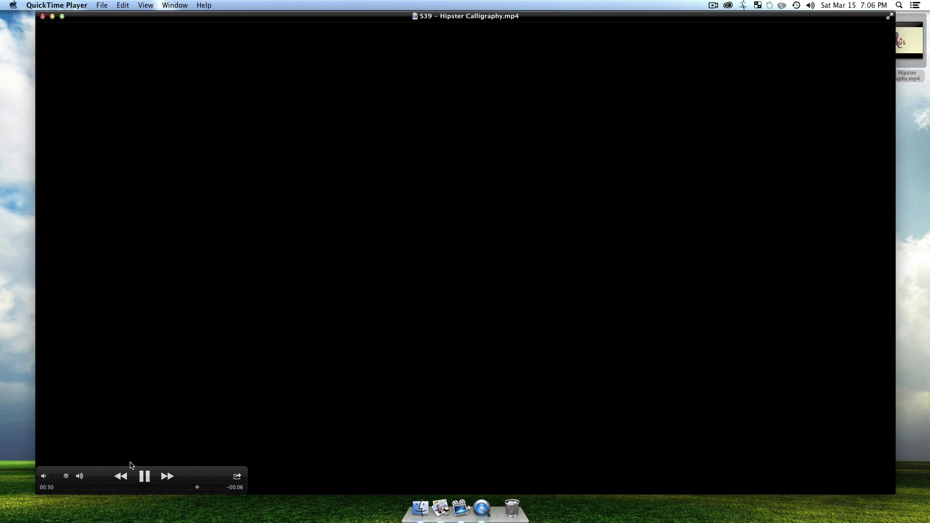
click(145, 477)
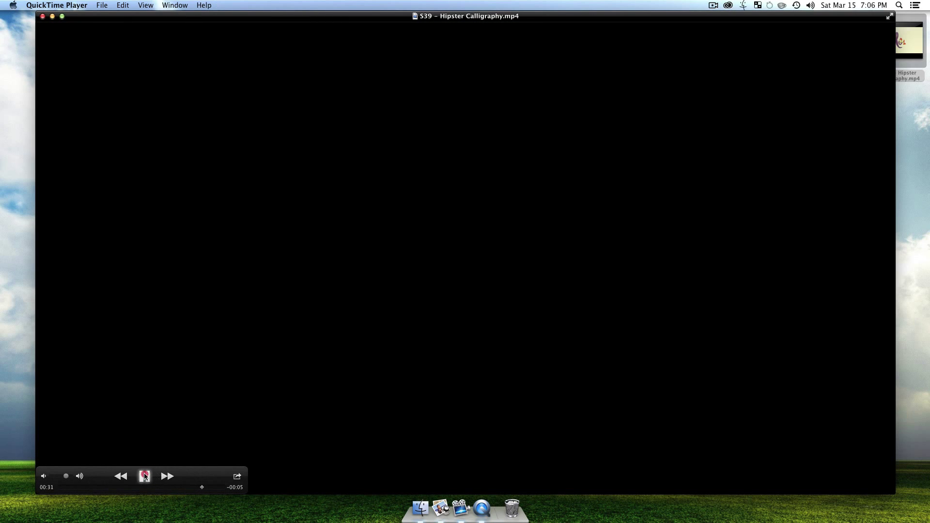
double_click(493, 17)
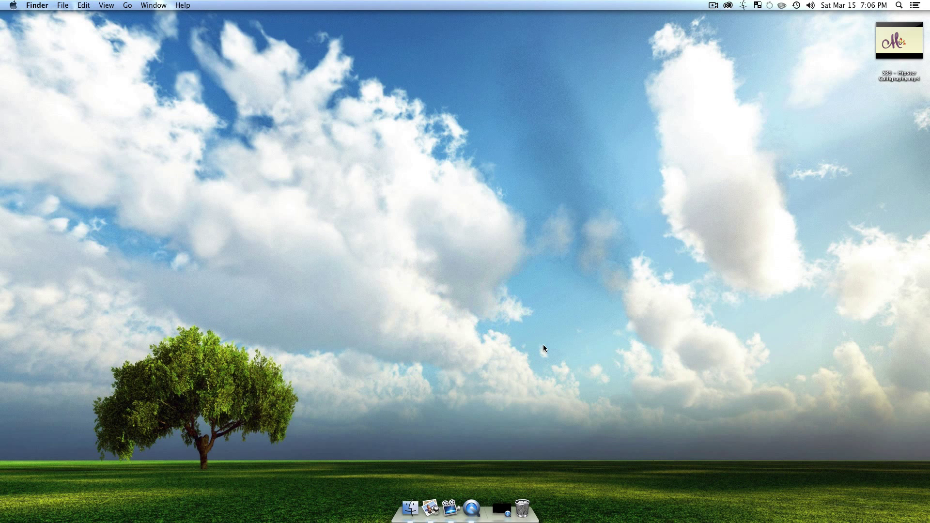
- Switch to Adobe Illustrator CC and create a new document with the default settings
key(ctrl+space)
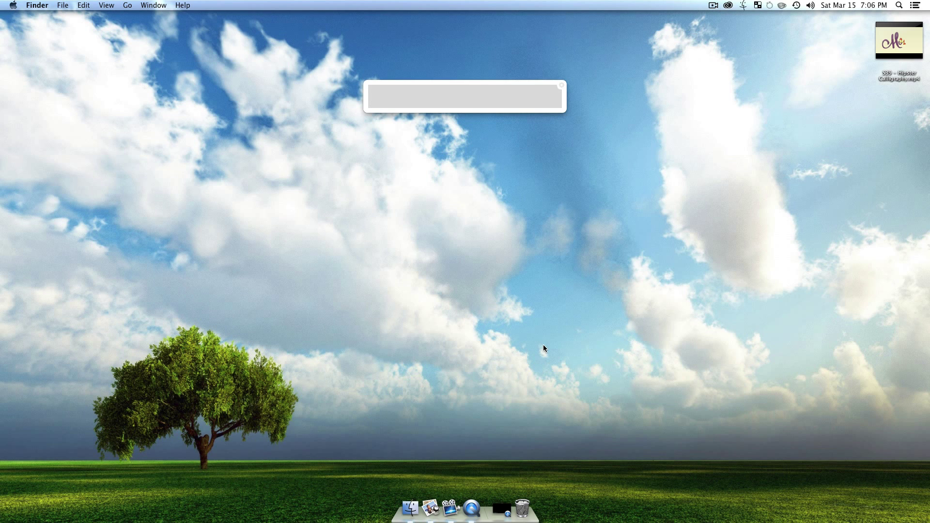
text(ill)
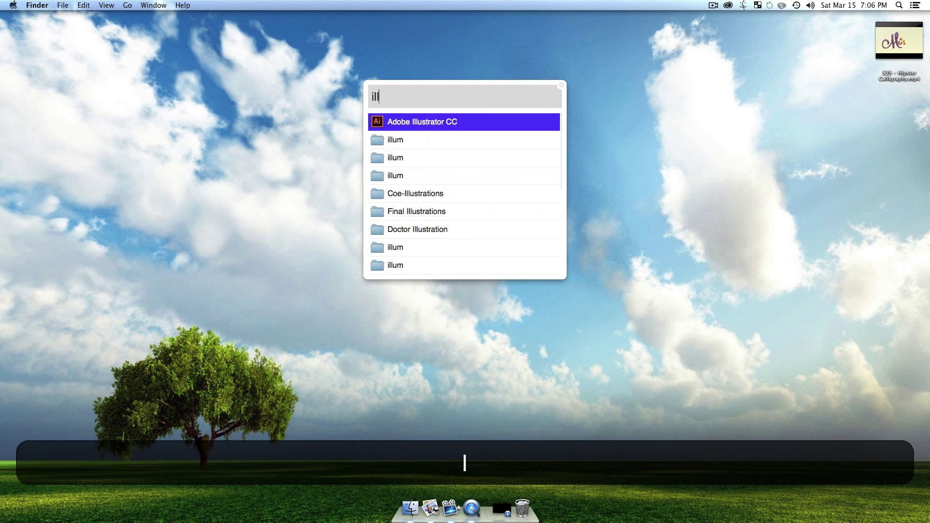
key(Return)
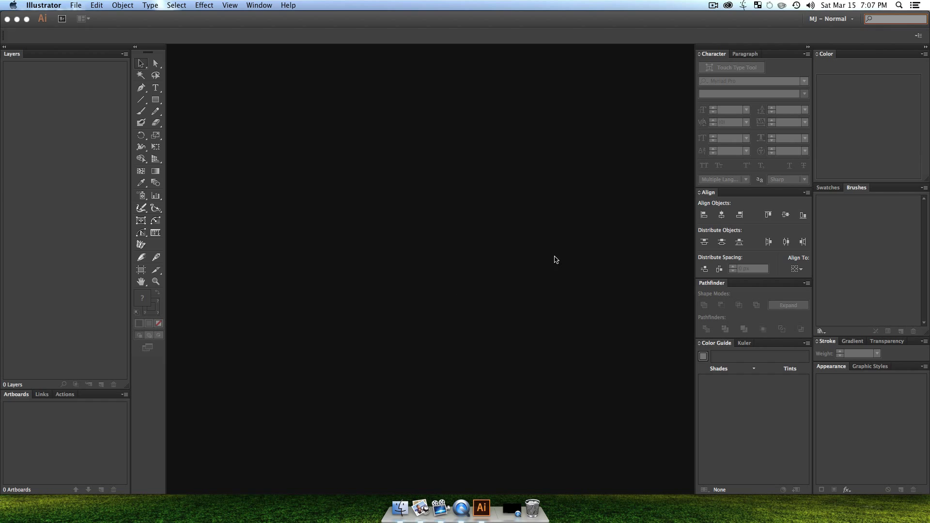
click(476, 306)
key(super)
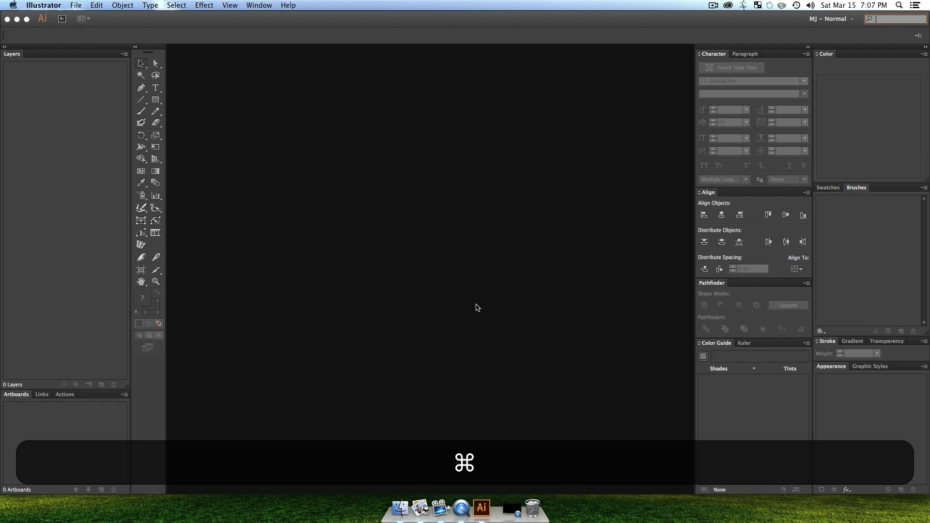
key(super+n)
key(Return)
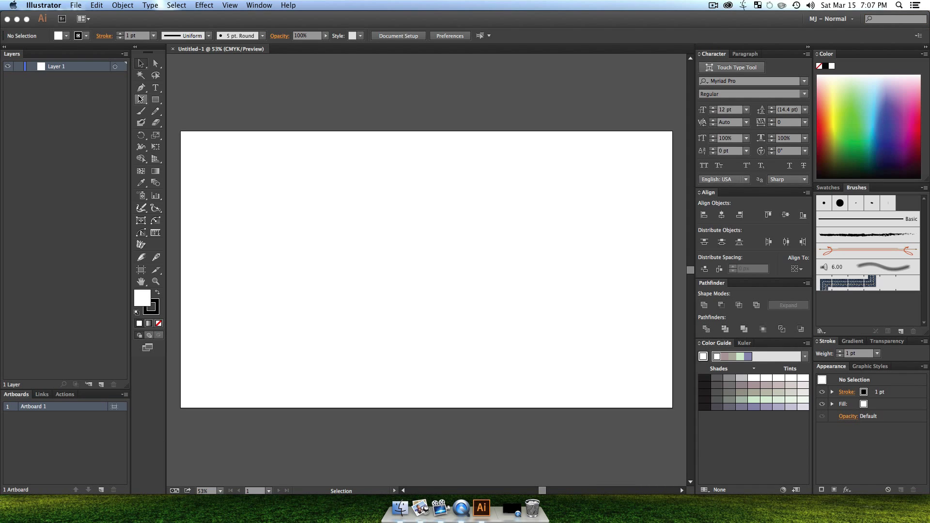
- Add an area text box about 1153 by 572 px in the middle of the artboard containing the word "Motion"
click(155, 88)
drag(265, 185, 561, 331)
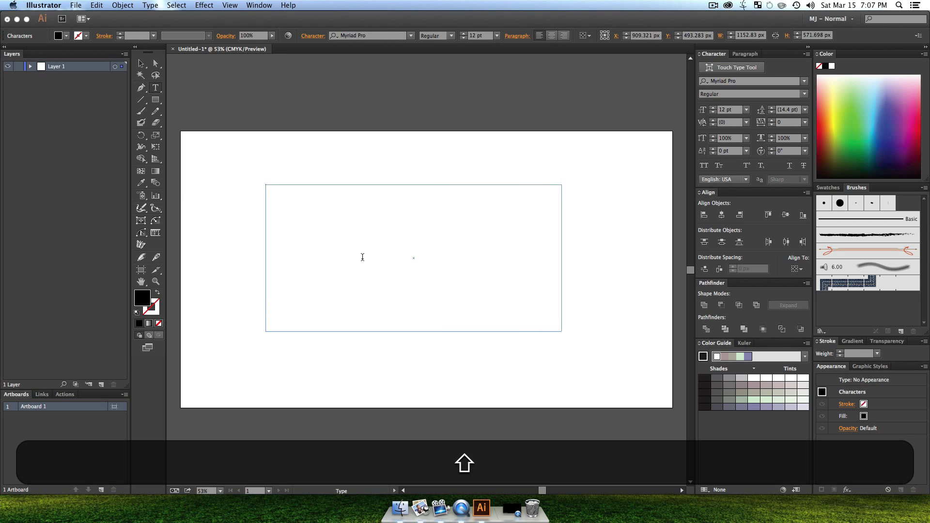
text(Motion)
- Set the font size of all the text in the box to 90 pt
key(super+a)
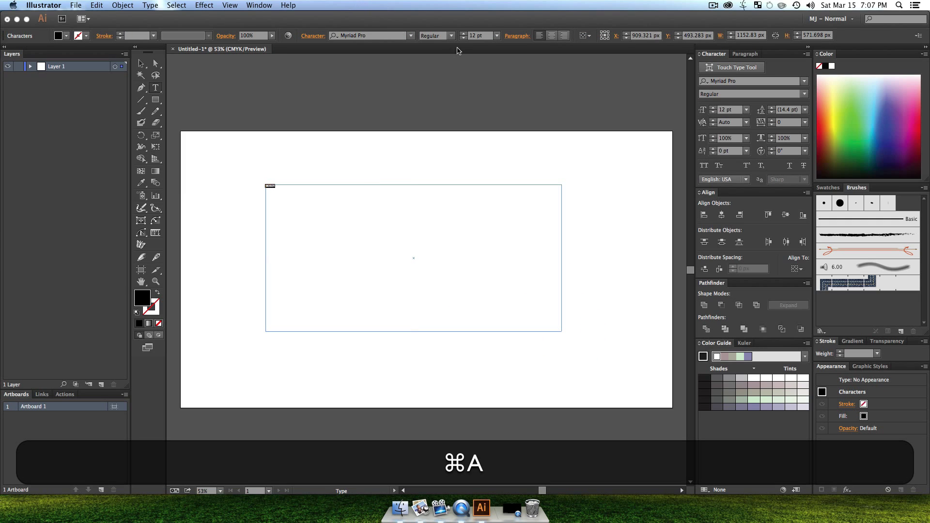
click(477, 35)
key(shift+Up)
key(shift+Up)
key(shift+Up)
key(shift+Up)
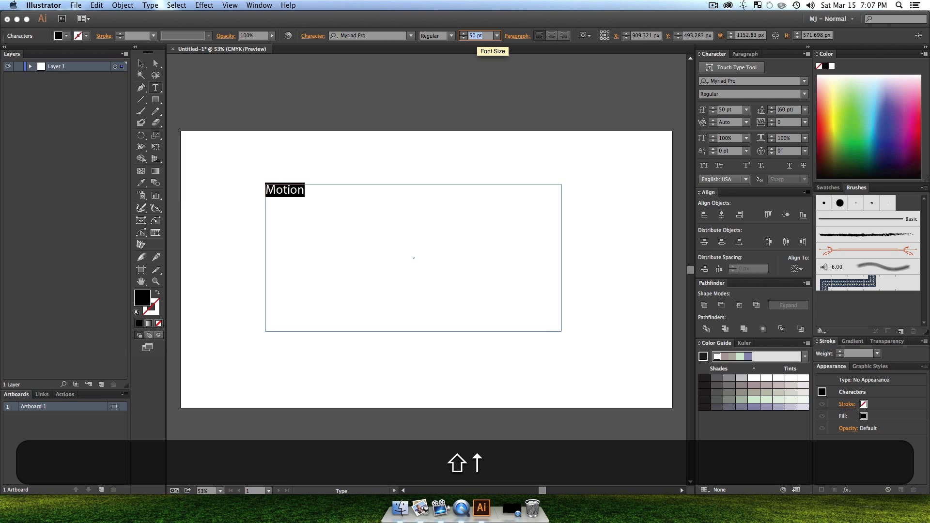
key(shift+Up)
key(shift+Up)
key(shift+Up)
key(shift+Up)
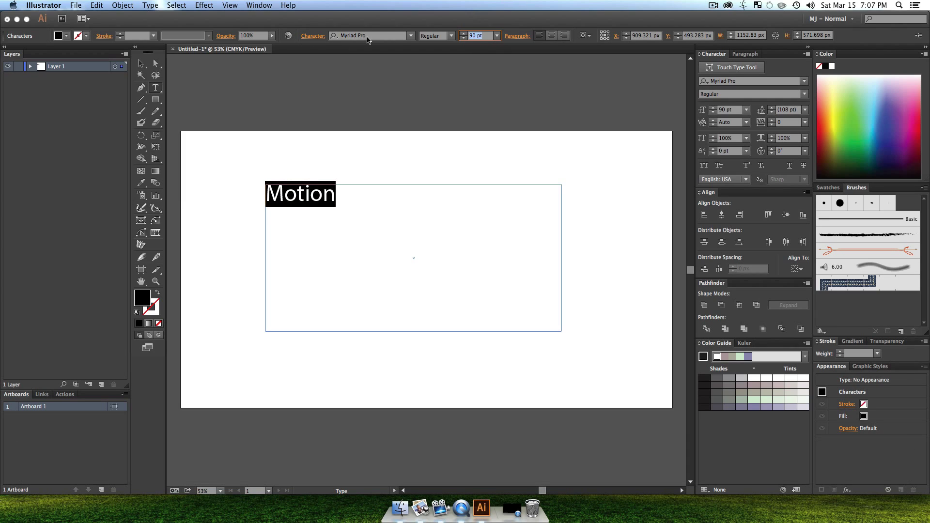
- Change the "Motion" text's font to Lavanderia Delicate and its size to 120 pt
click(367, 37)
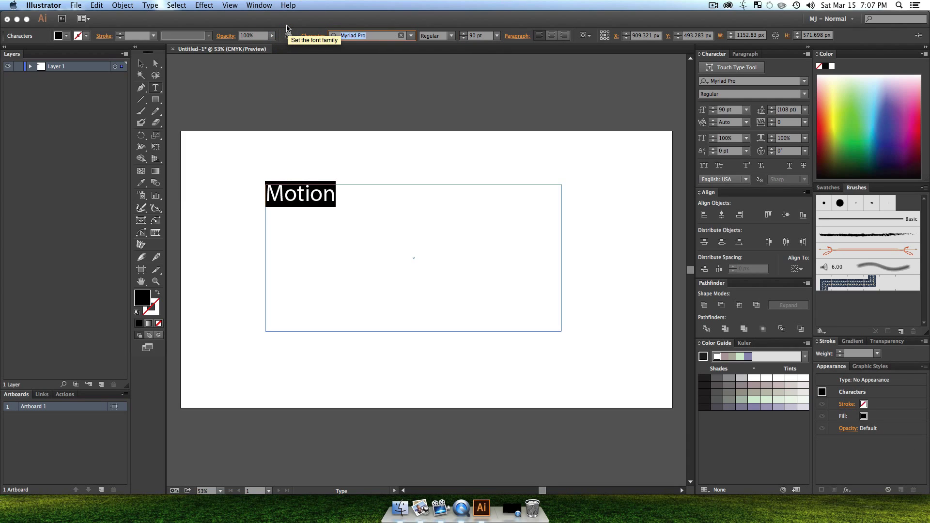
text(lav)
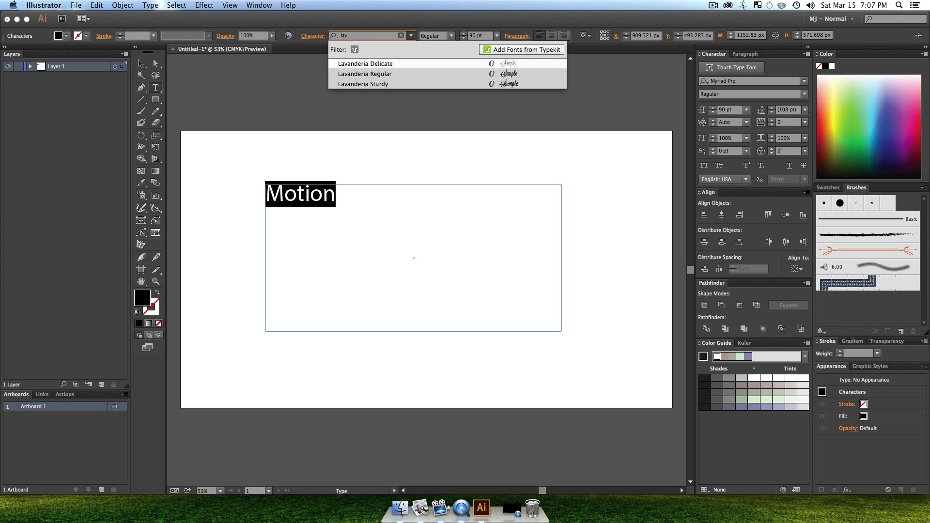
key(Return)
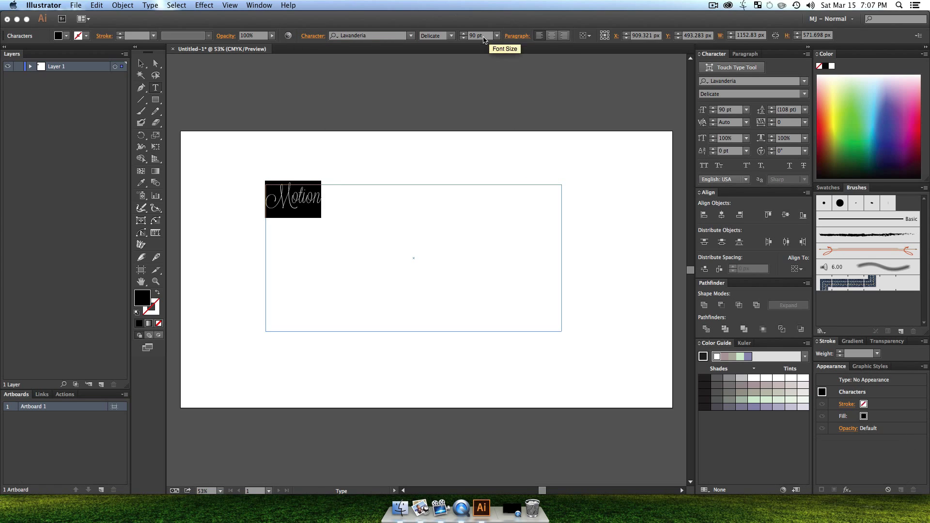
click(482, 34)
key(shift+Up)
key(shift+Up)
key(shift+Up)
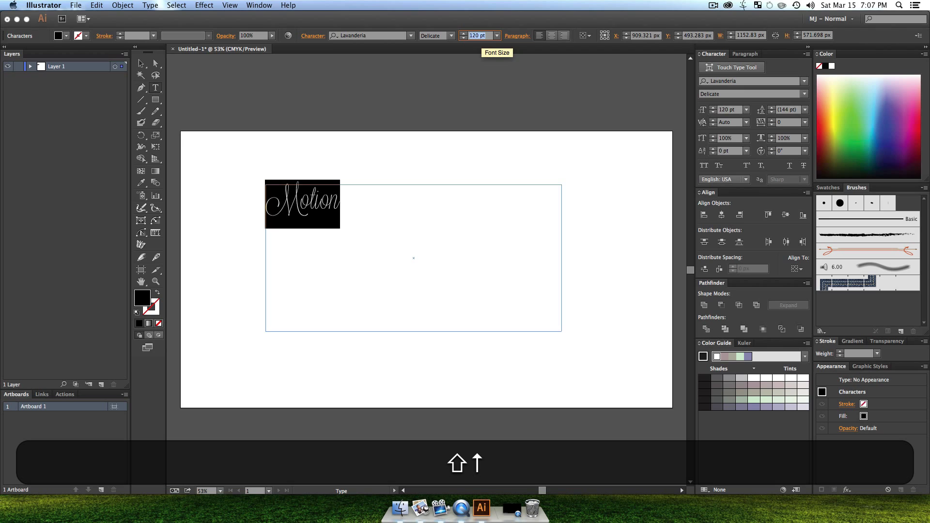
- Convert the "Motion" text to outlines and move it near the centre of the artboard
click(141, 63)
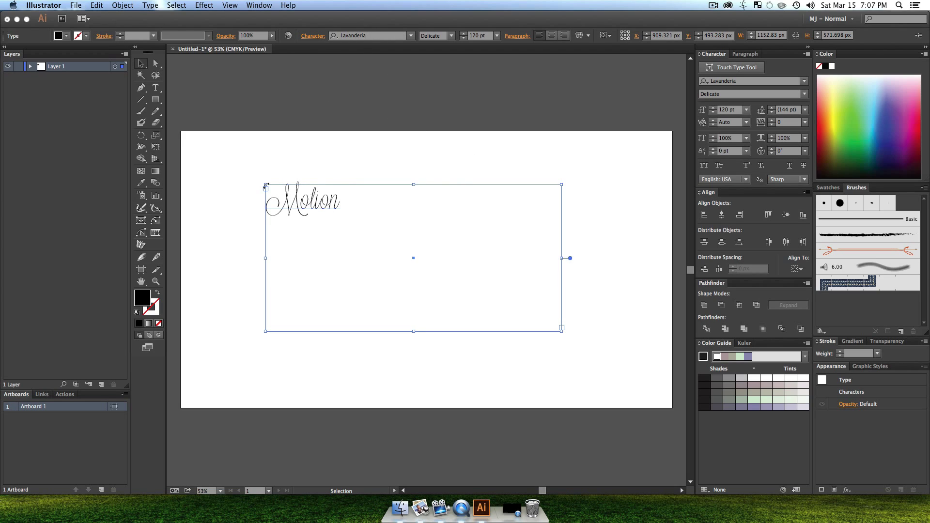
click(151, 6)
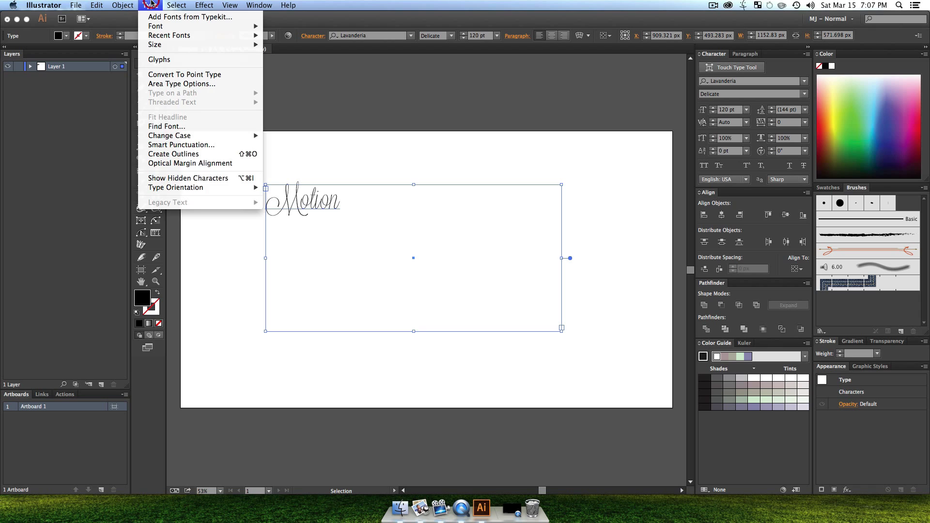
click(180, 154)
drag(341, 215, 340, 243)
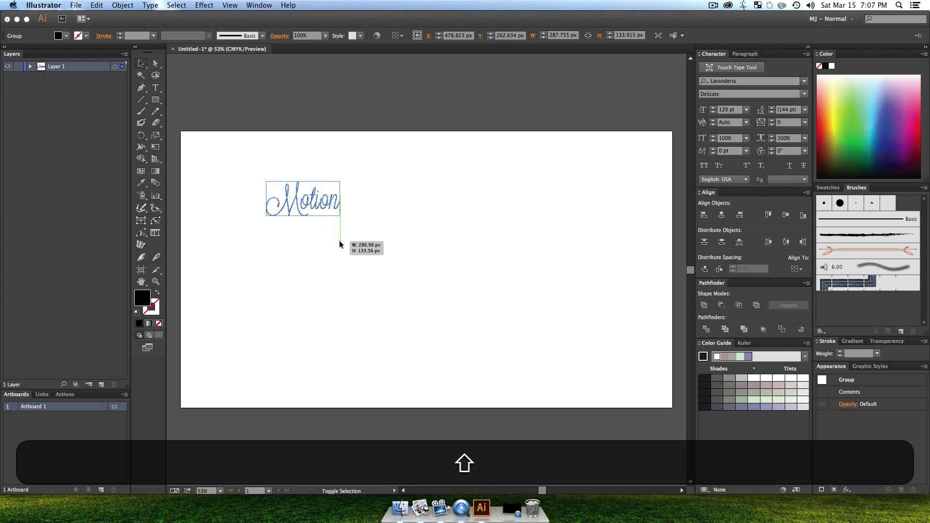
drag(311, 201, 382, 245)
click(542, 269)
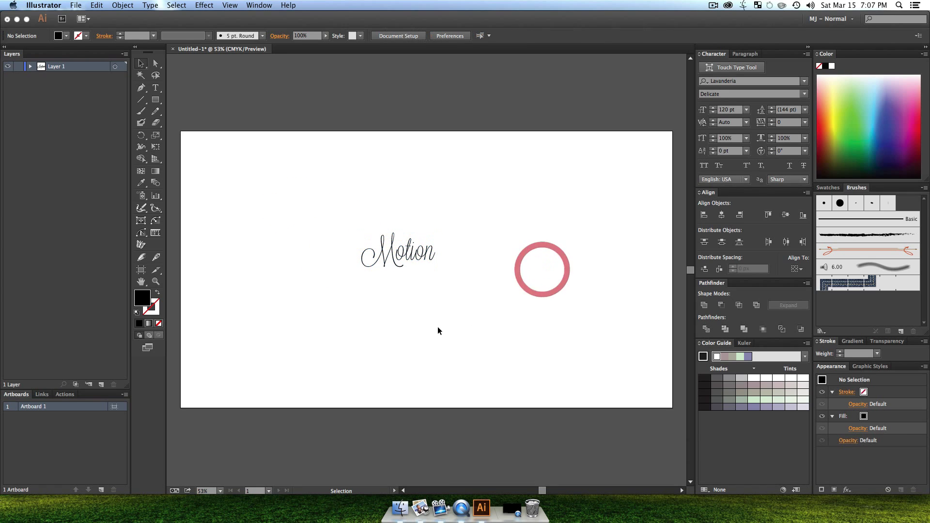
- Lock the layer holding the "Motion" lettering and add a new layer above it
key(z)
click(401, 266)
click(401, 266)
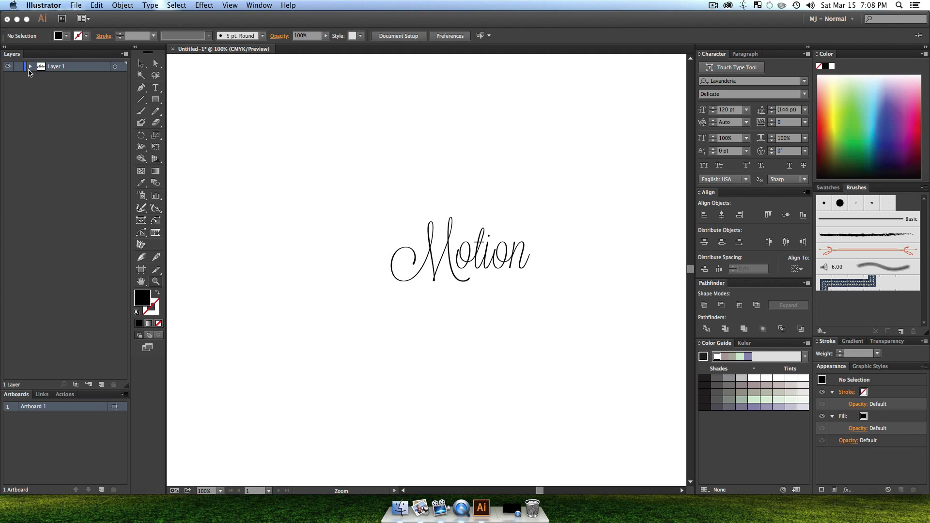
click(18, 66)
click(101, 386)
key(space)
drag(358, 221, 289, 209)
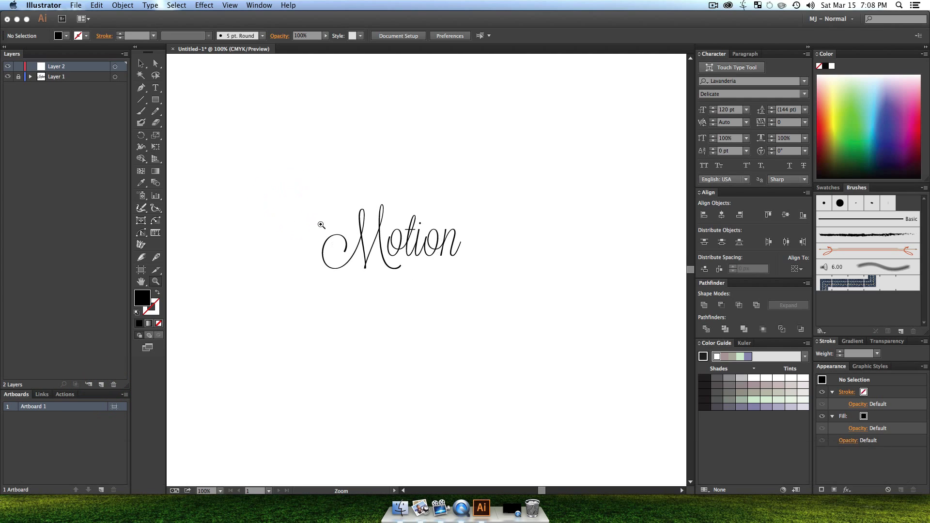
- Choose the Paintbrush tool and set the 5 pt. Round calligraphic brush's angle to 35°
key(v)
click(141, 111)
double_click(824, 204)
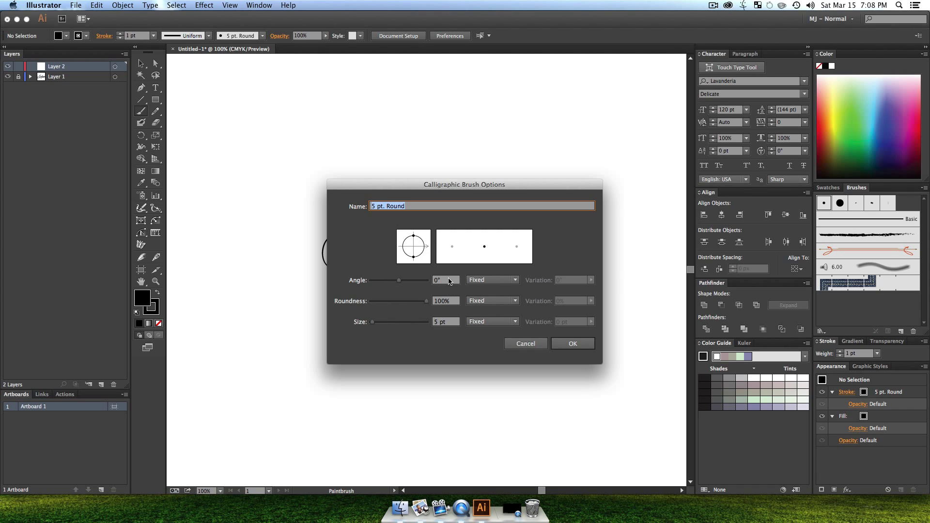
key(Tab)
click(395, 280)
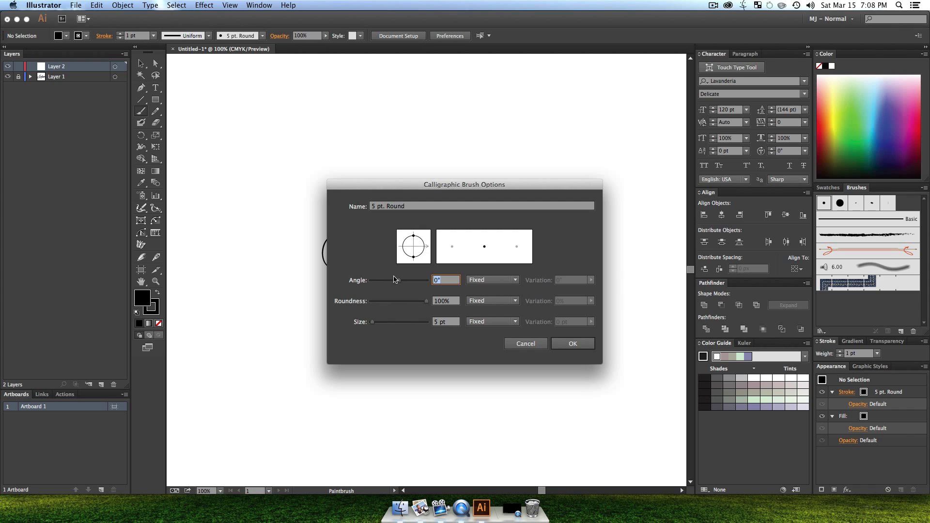
text(35)
key(Tab)
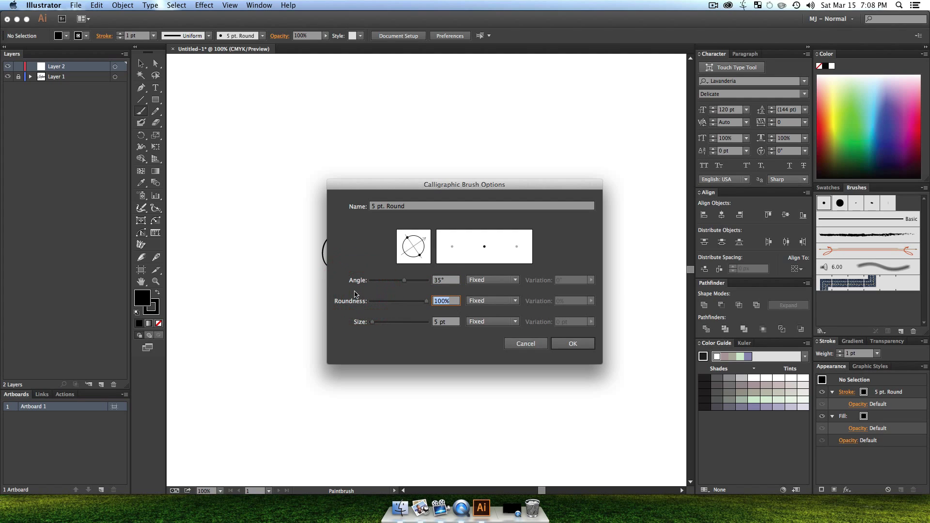
- Set the brush's roundness to 75%, controlled by Pressure with a variation of 25%
text(75)
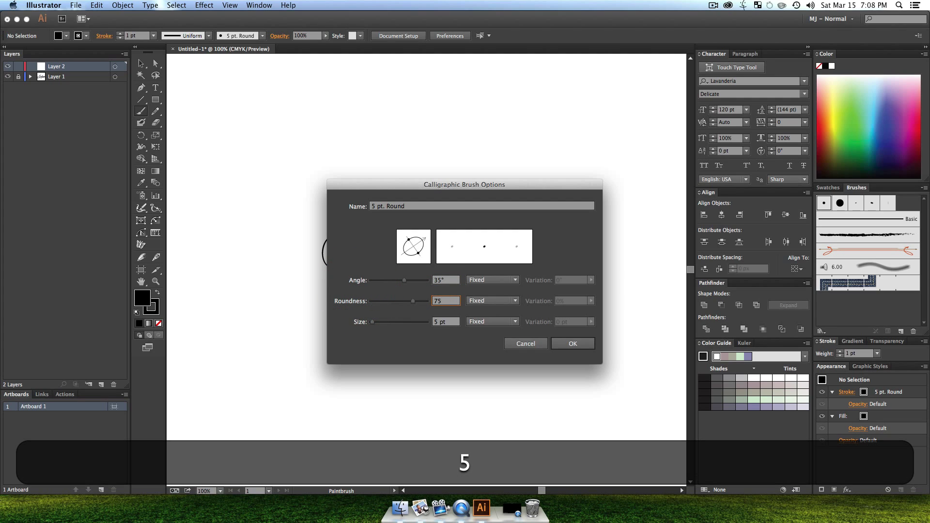
click(495, 299)
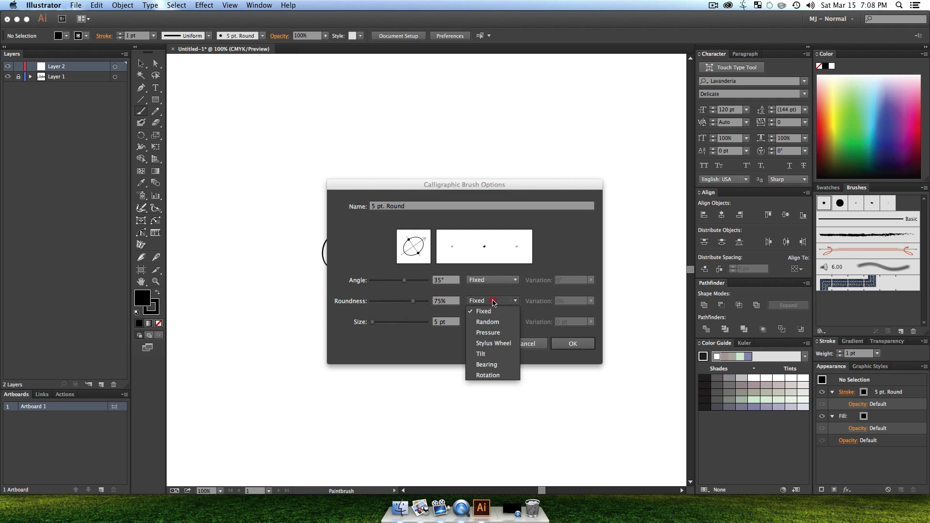
click(499, 332)
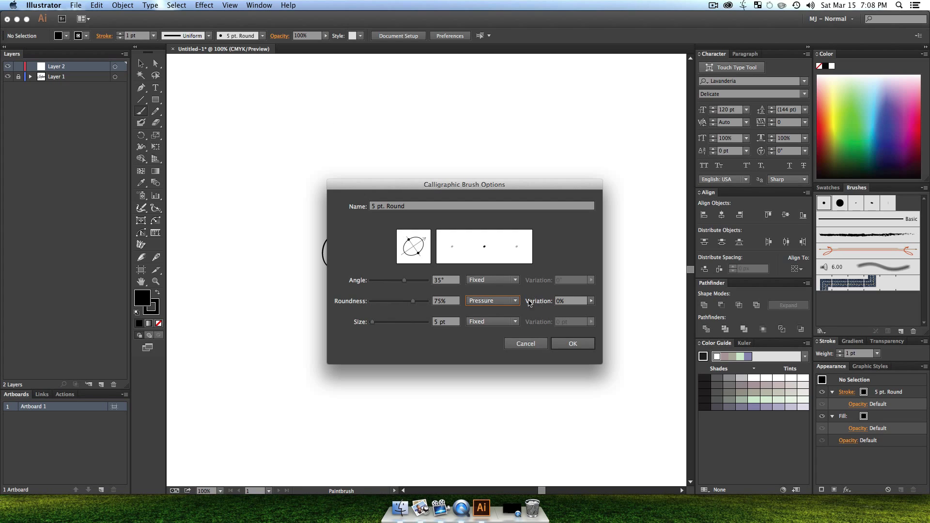
click(581, 301)
text(25)
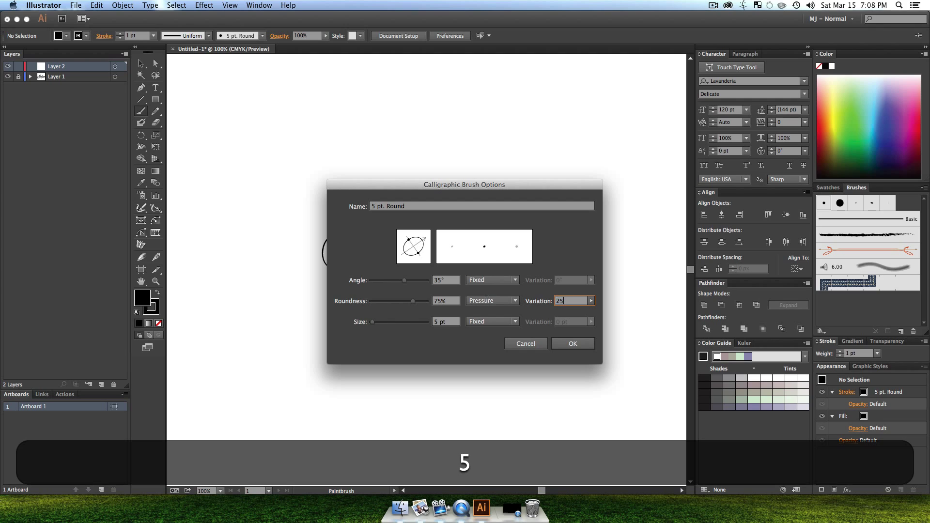
click(444, 302)
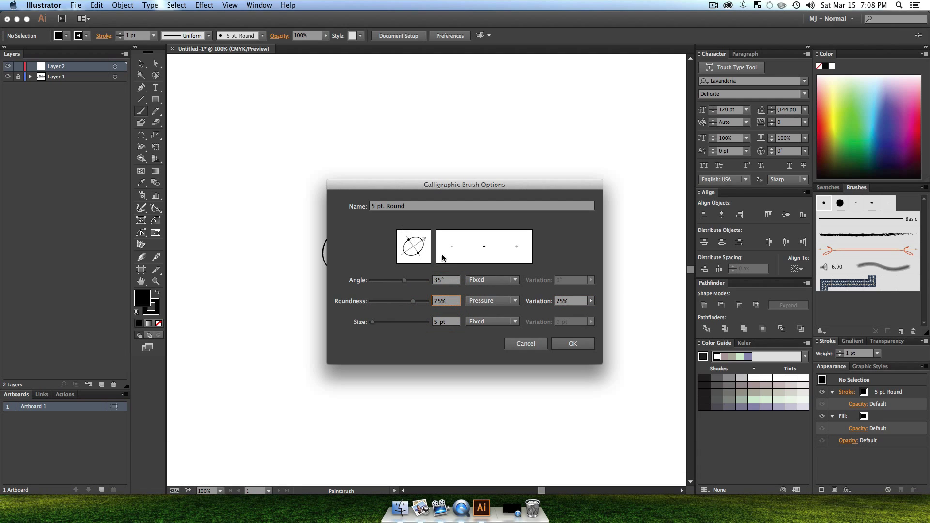
- Set the brush's size to 12 pt, controlled by Pressure with a variation of 12 pt
click(444, 322)
text(12)
click(479, 329)
click(482, 351)
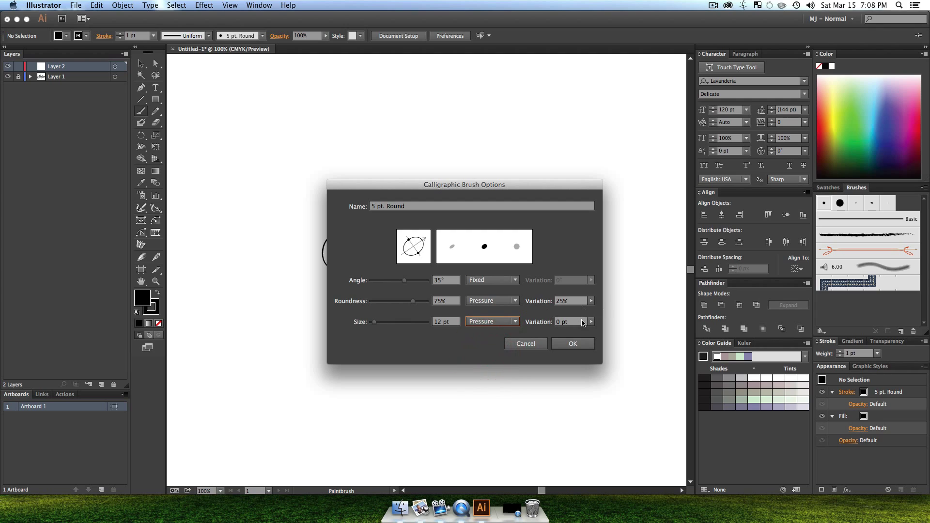
click(579, 322)
text(12)
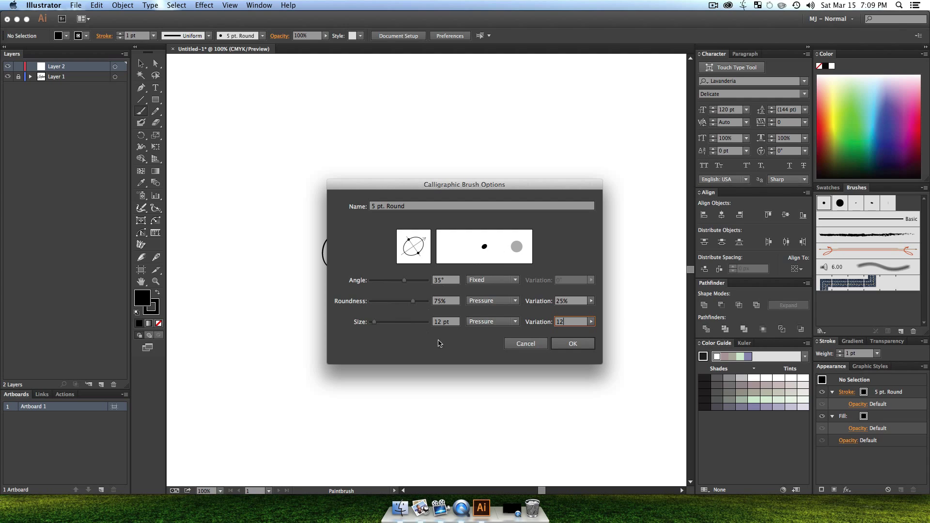
- Apply the calligraphic brush settings, paint a test stroke below the "Motion" lettering, and delete it
click(571, 343)
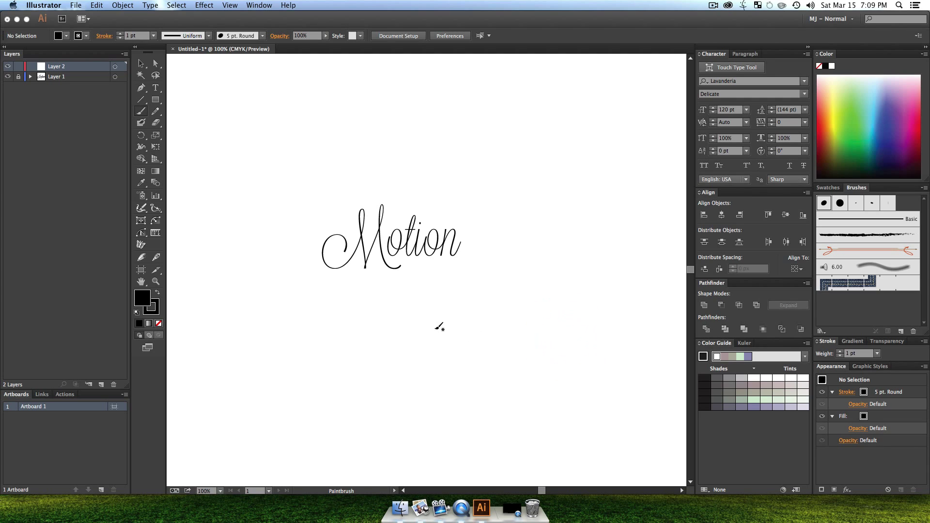
key(b)
mouse_move(413, 358)
mouse_down()
mouse_move(408, 328)
mouse_move(435, 287)
mouse_move(485, 275)
mouse_move(511, 337)
mouse_move(552, 280)
mouse_move(552, 318)
mouse_move(581, 291)
mouse_move(568, 369)
mouse_move(539, 367)
mouse_move(442, 286)
mouse_up()
key(v)
key(Delete)
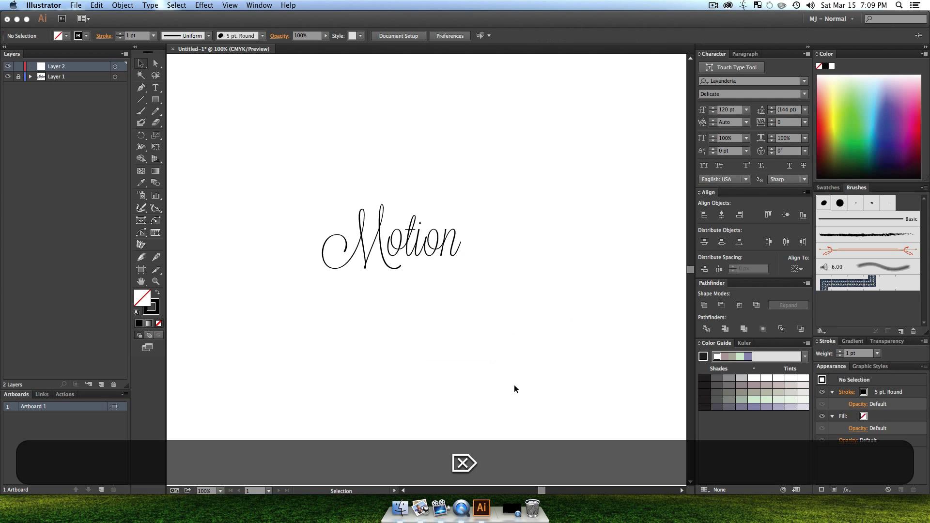
- Trace the "M" of "Motion" on Layer 2 with two pressure-sensitive Paintbrush strokes
key(z)
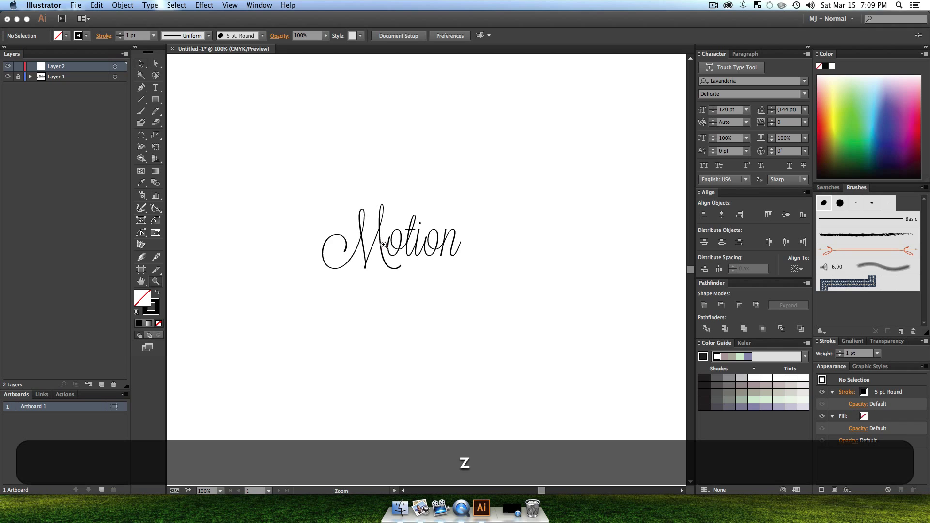
click(382, 244)
click(431, 261)
key(space)
drag(444, 312, 425, 319)
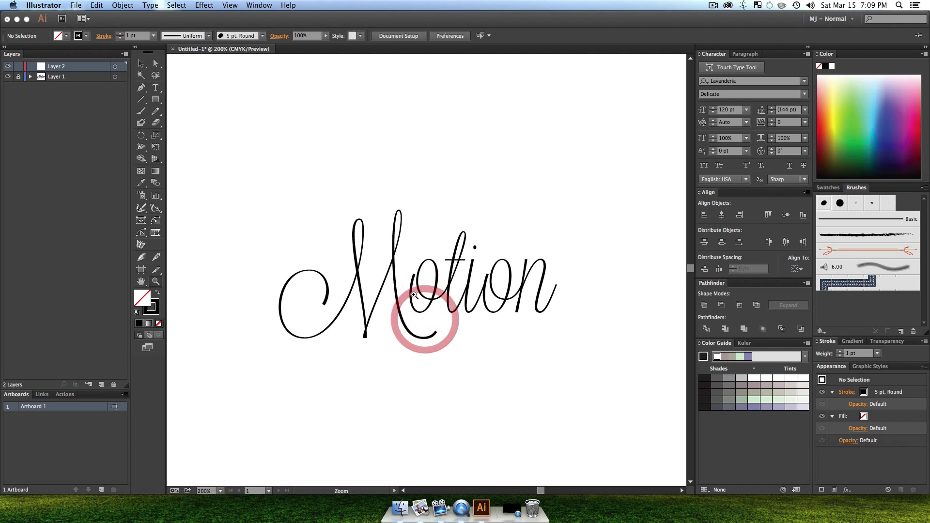
key(b)
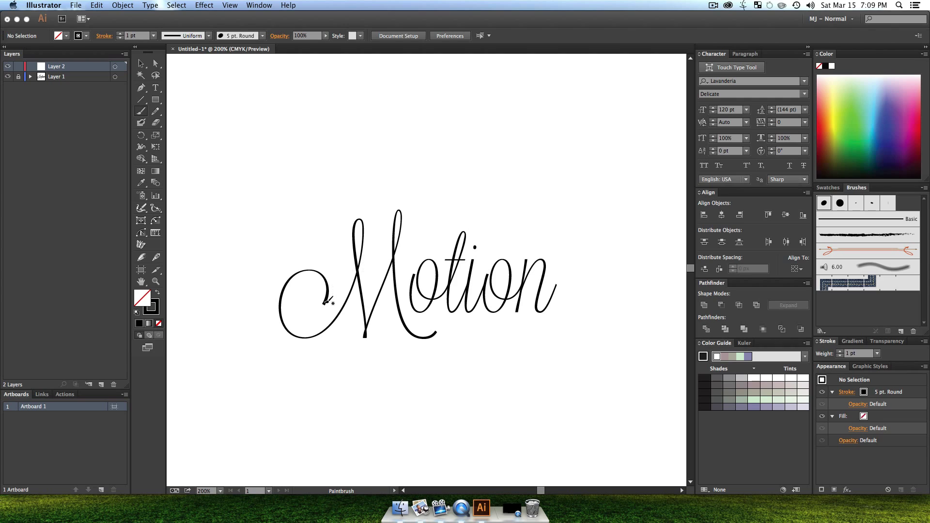
mouse_move(329, 301)
mouse_down()
mouse_move(324, 273)
mouse_move(307, 267)
mouse_move(292, 276)
mouse_move(283, 295)
mouse_move(291, 323)
mouse_move(307, 333)
mouse_move(334, 321)
mouse_move(372, 226)
mouse_move(357, 219)
mouse_move(352, 232)
mouse_move(370, 335)
mouse_move(404, 206)
mouse_up()
mouse_move(394, 216)
mouse_down()
mouse_move(391, 304)
mouse_move(408, 334)
mouse_move(437, 323)
mouse_up()
- Deselect the brushed strokes and hide Layer 1, which holds the reference lettering
key(v)
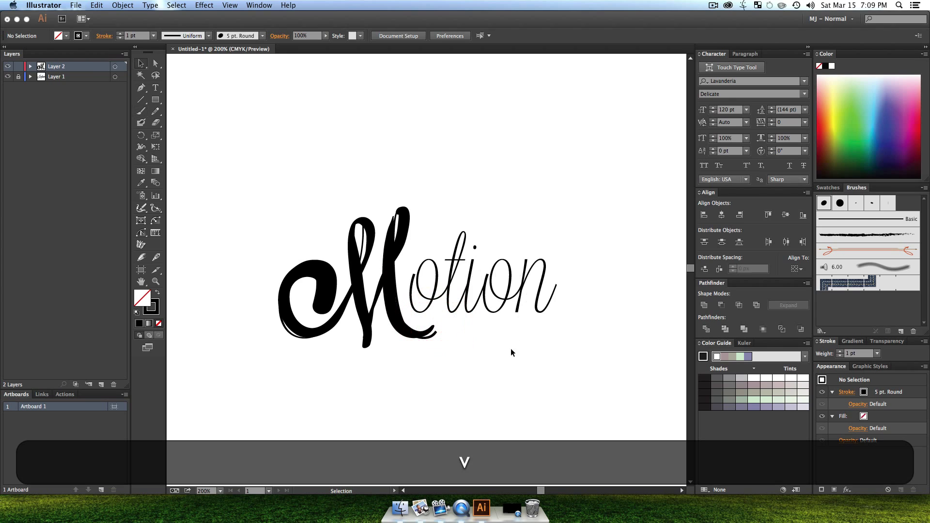
click(509, 354)
click(9, 76)
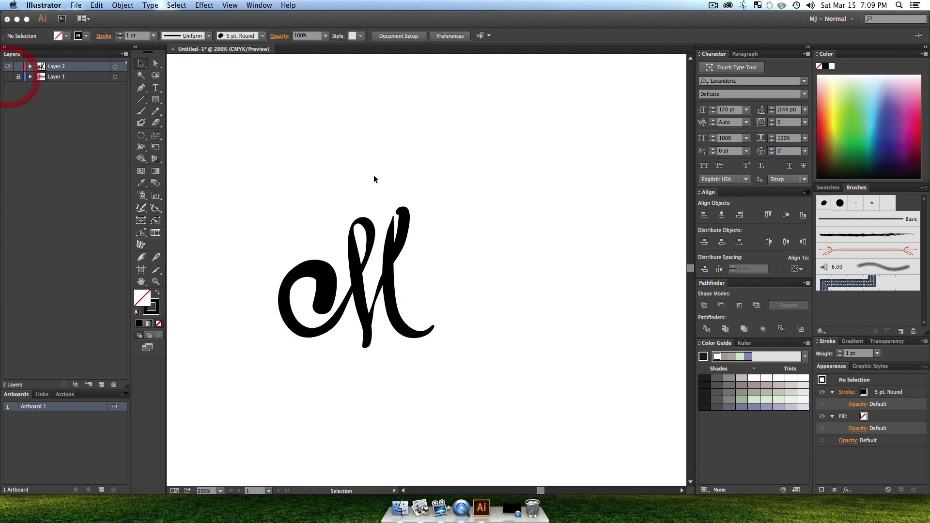
click(446, 135)
- Select the brushed "M" strokes and apply Expand Appearance to convert them to filled shapes
key(z)
alt+click(379, 305)
key(alt+space)
drag(408, 307, 445, 310)
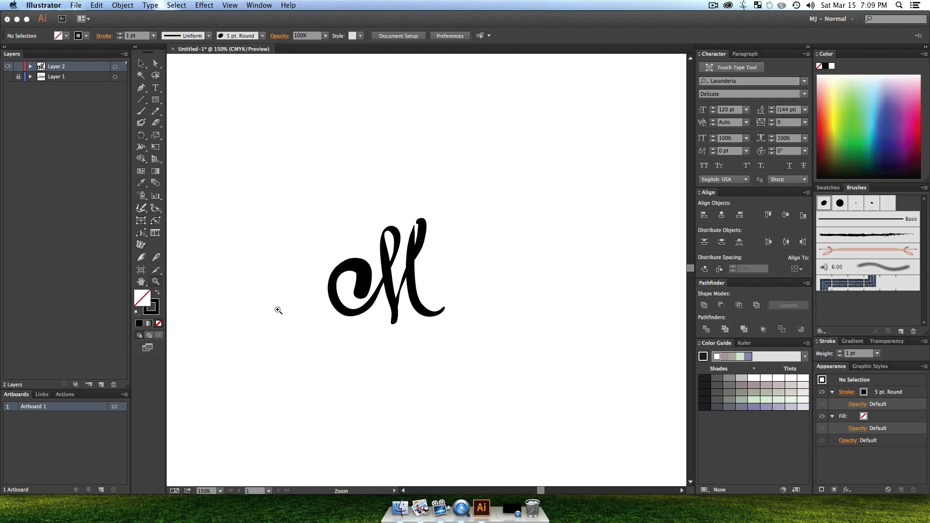
key(v)
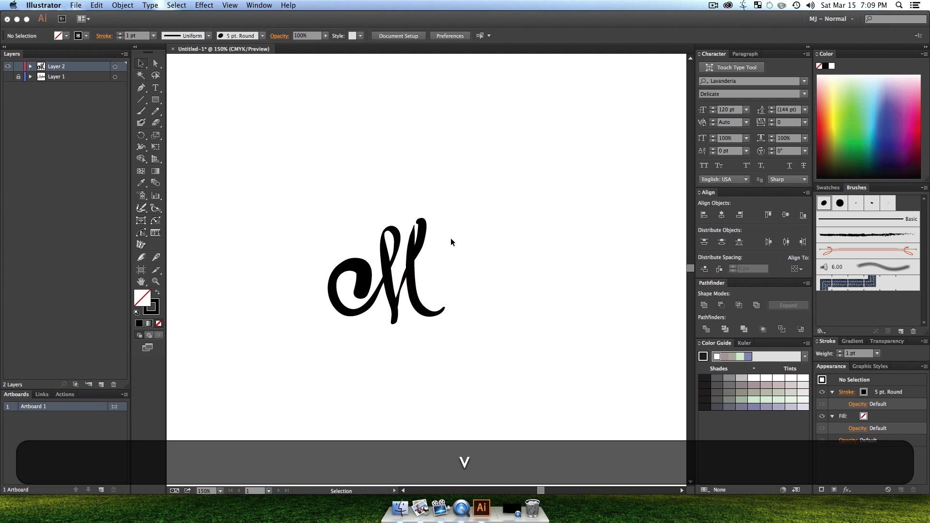
drag(329, 225, 429, 320)
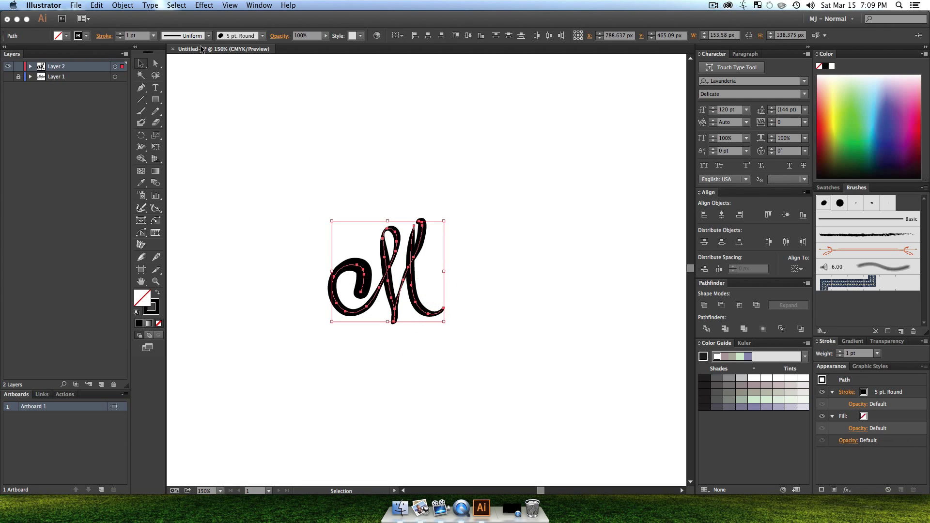
click(116, 5)
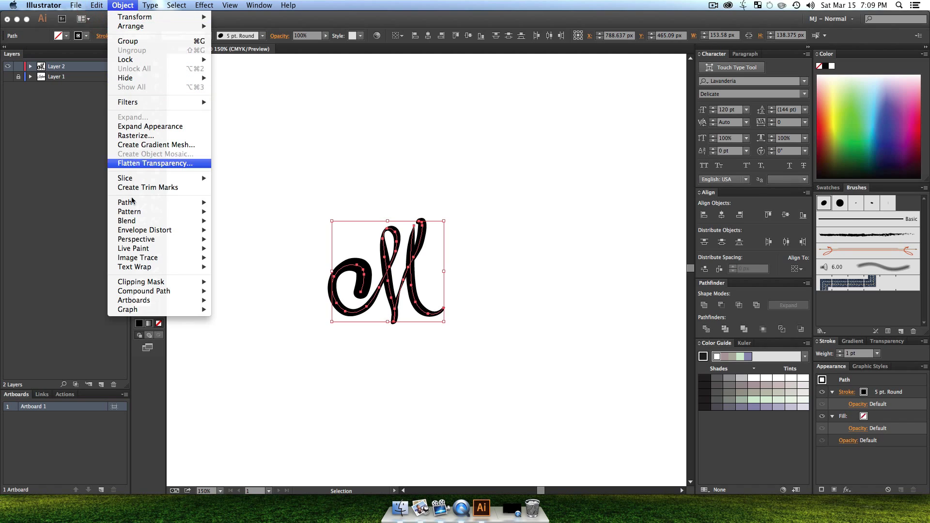
mouse_move(133, 206)
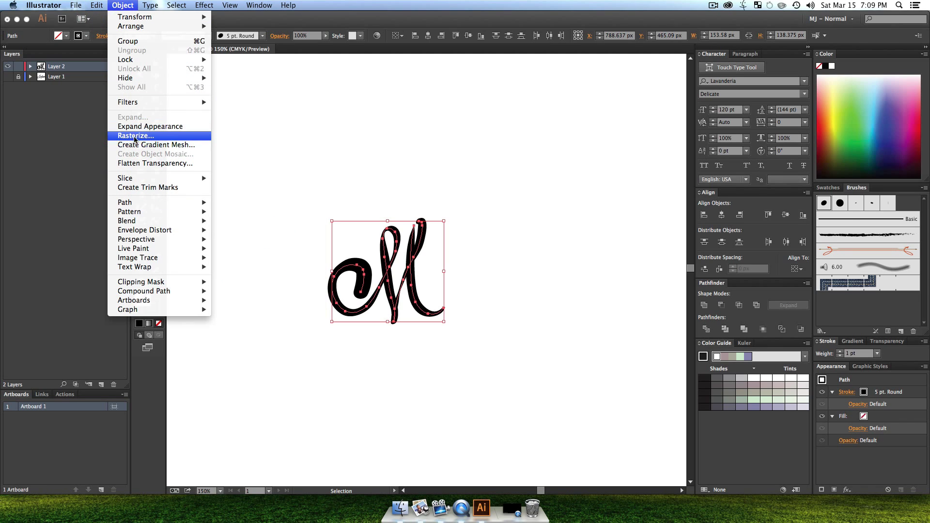
click(132, 128)
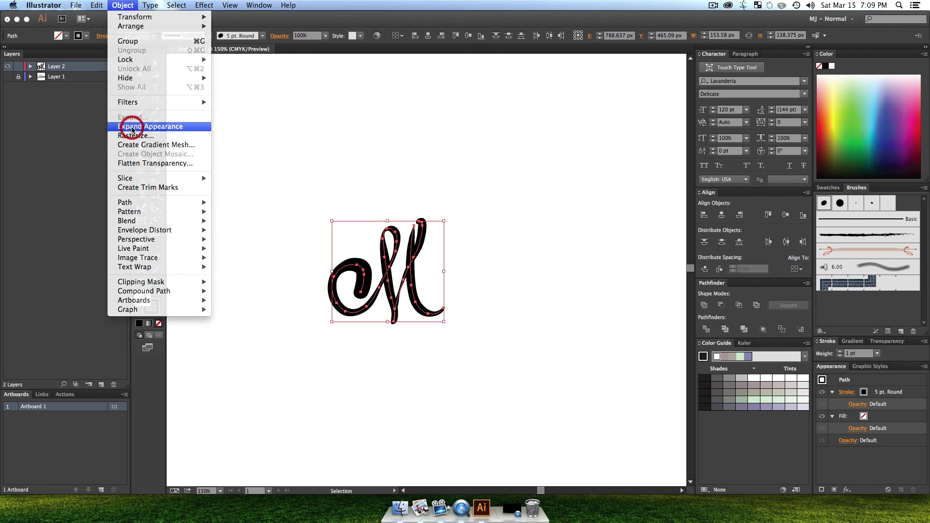
click(366, 177)
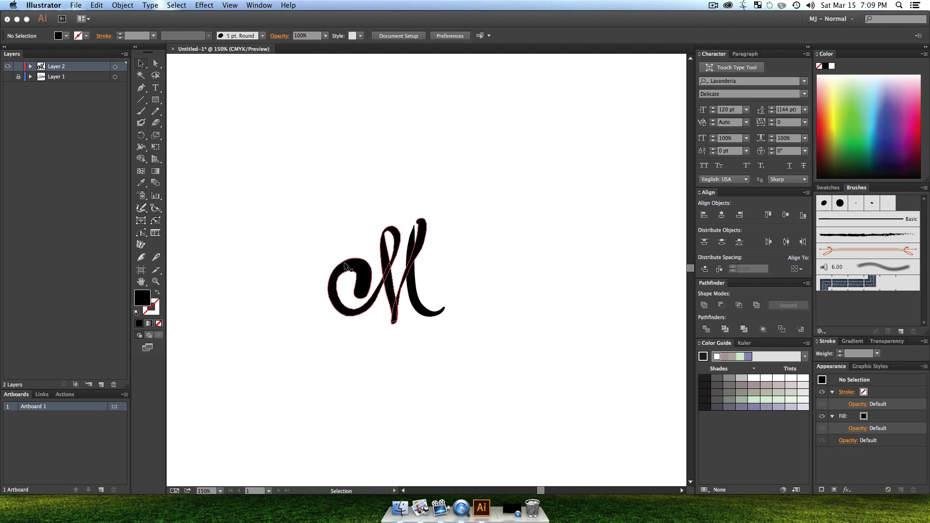
- Unite all the expanded "M" shapes into a single shape with the Pathfinder
drag(325, 231, 486, 334)
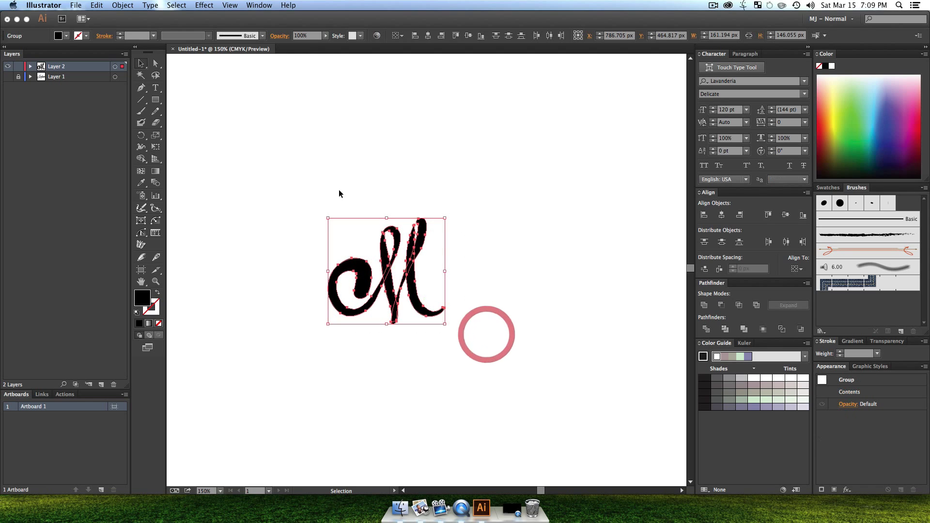
click(704, 305)
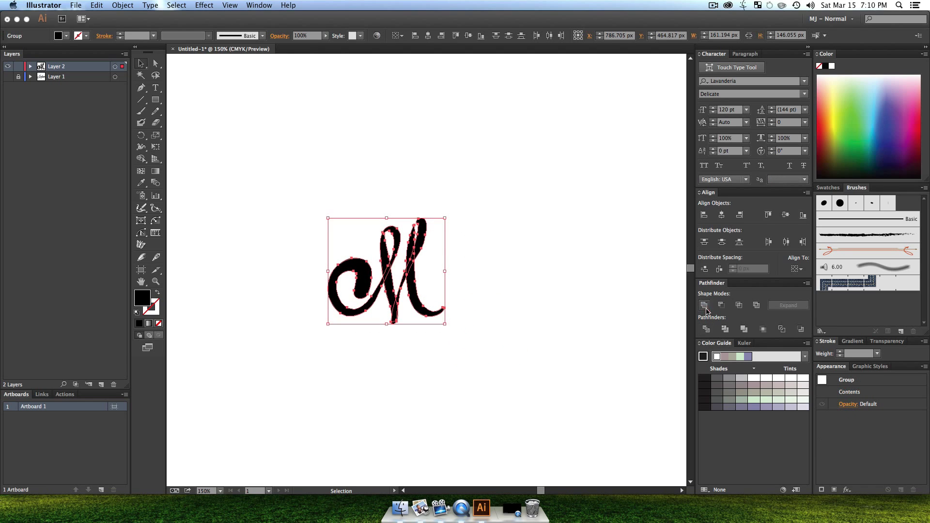
click(489, 320)
- Swap the fill and stroke of the united "M" to give it a black outline without fill
click(382, 258)
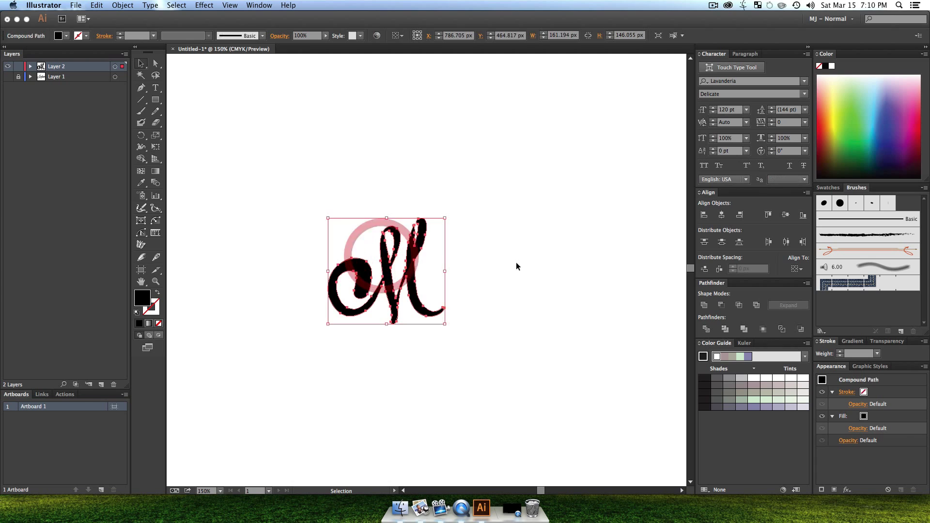
key(shift+x)
click(540, 311)
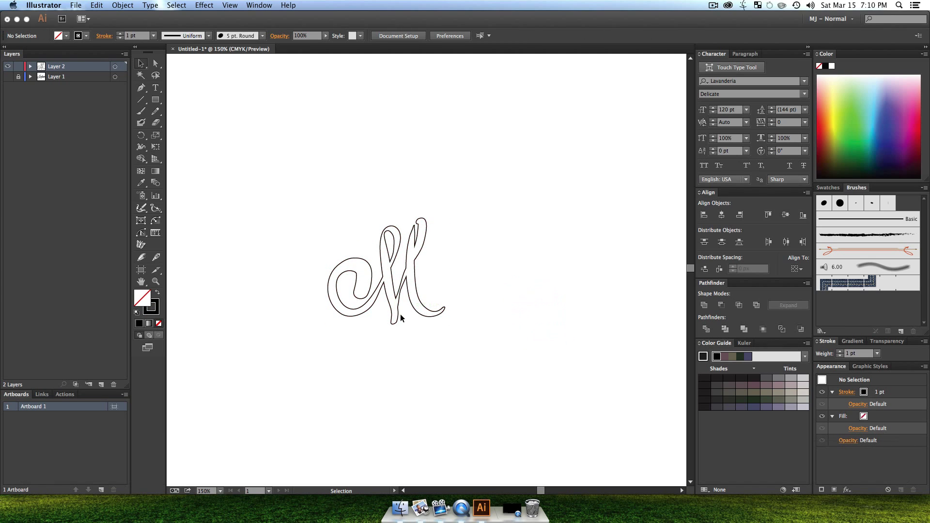
- Scale the outlined "M" up proportionally to about 694 × 629 pt and move it to the middle of the artboard
key(alt+z)
alt+click(387, 289)
alt+click(388, 290)
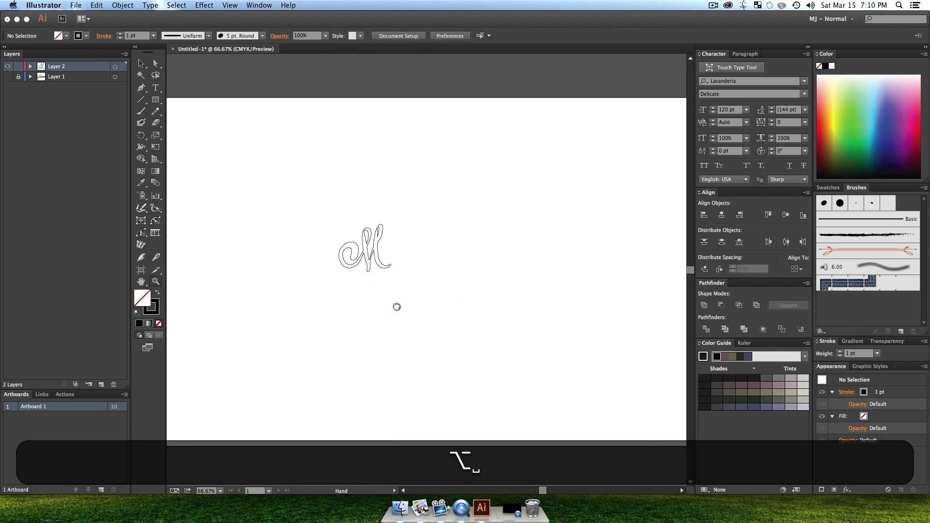
key(v)
shift+click(369, 248)
drag(390, 272, 478, 351)
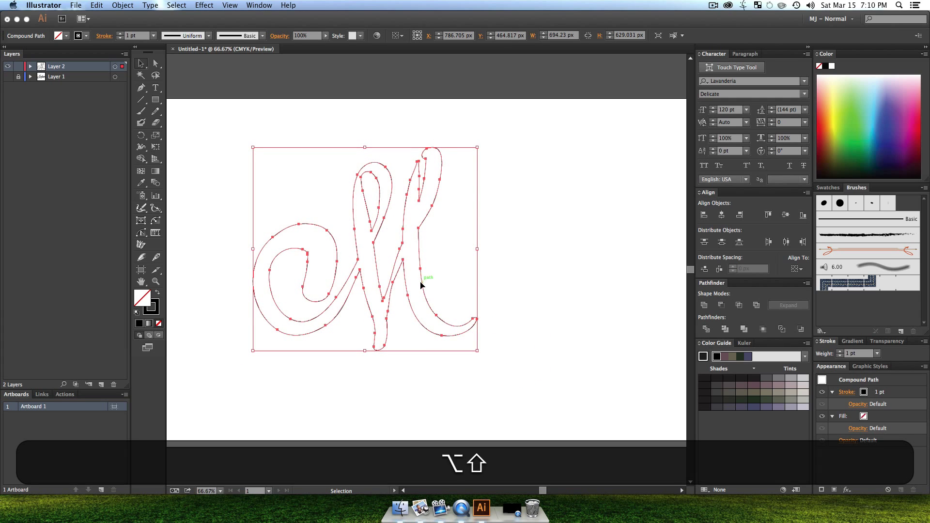
drag(421, 283, 491, 298)
click(605, 295)
- Save the document to the Desktop in Adobe Illustrator format as "Hipster Motion Ref" with the default options
key(z)
alt+click(392, 284)
drag(436, 291, 399, 293)
key(v)
click(530, 232)
key(shift+super+s)
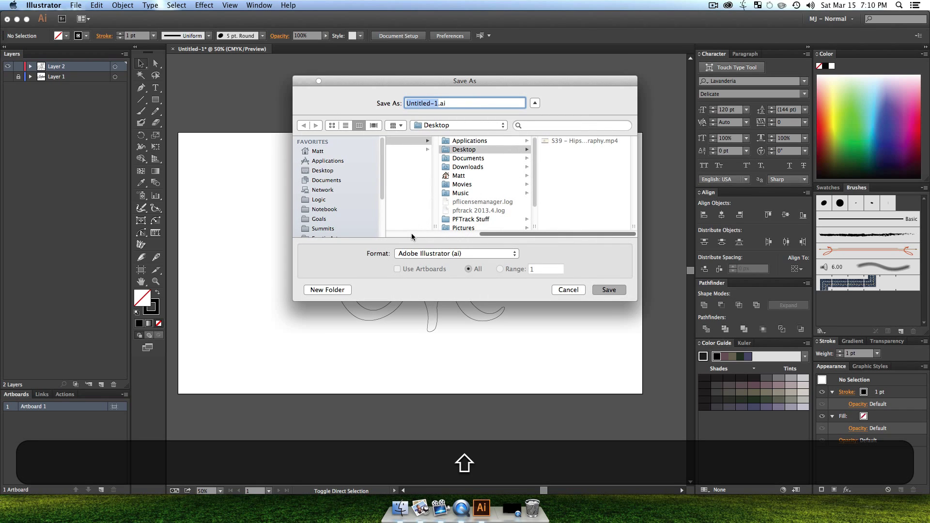
text(Hipster Motion)
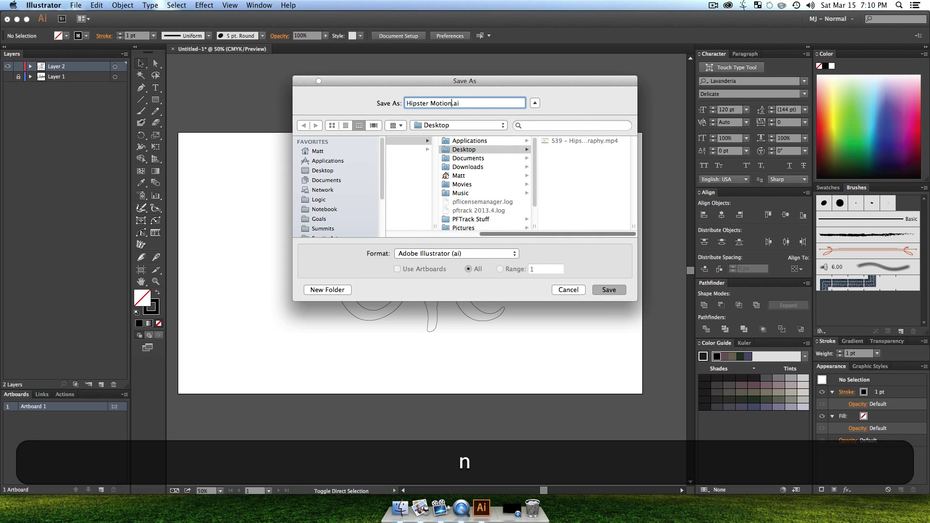
text( Ref)
key(super+Return)
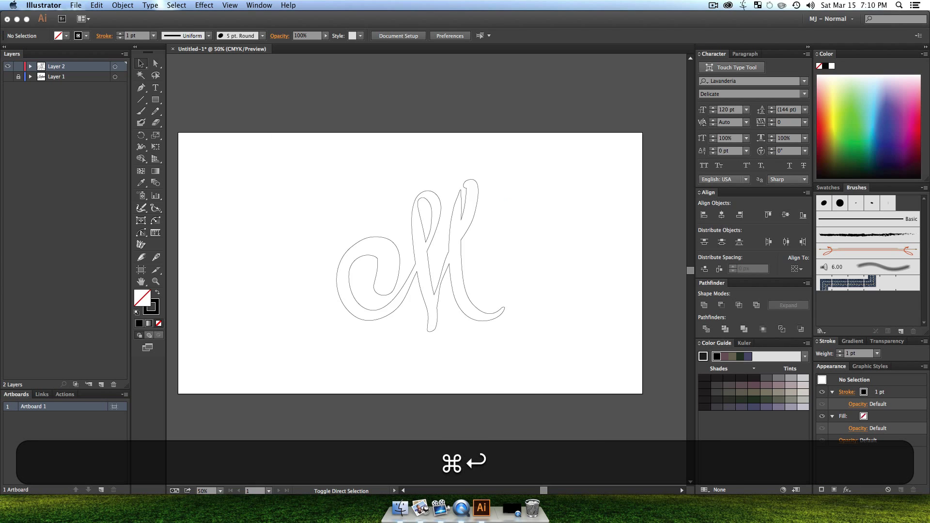
key(Return)
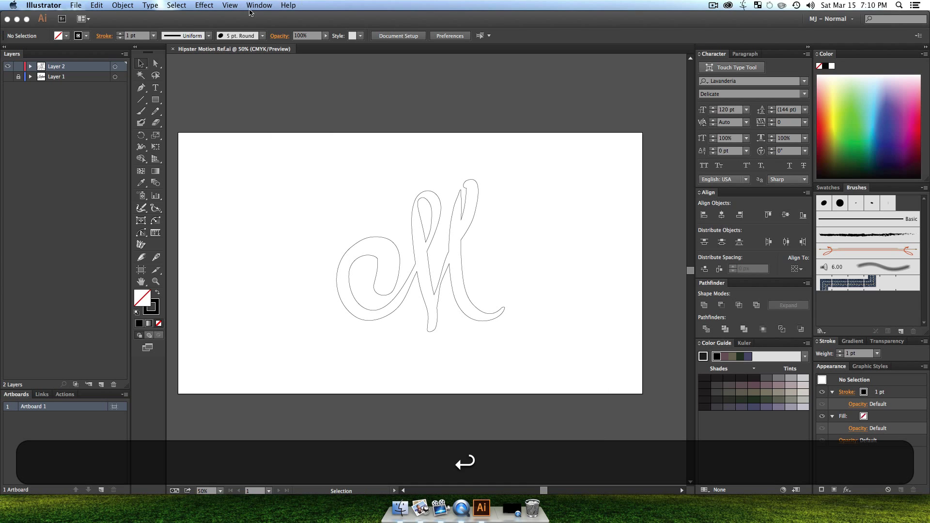
- Minimize Illustrator and launch Photoshop by searching for "photo"
double_click(279, 21)
click(415, 302)
key(ctrl+space)
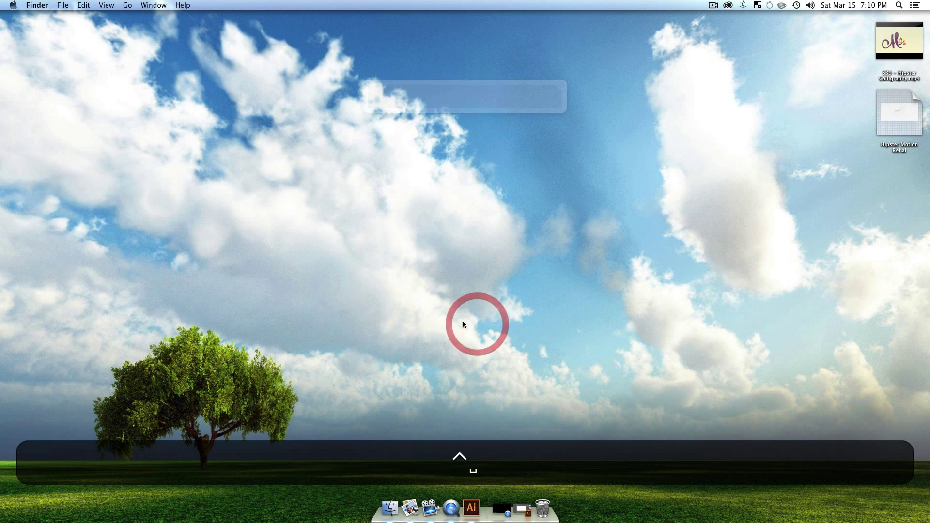
text(photo)
key(Return)
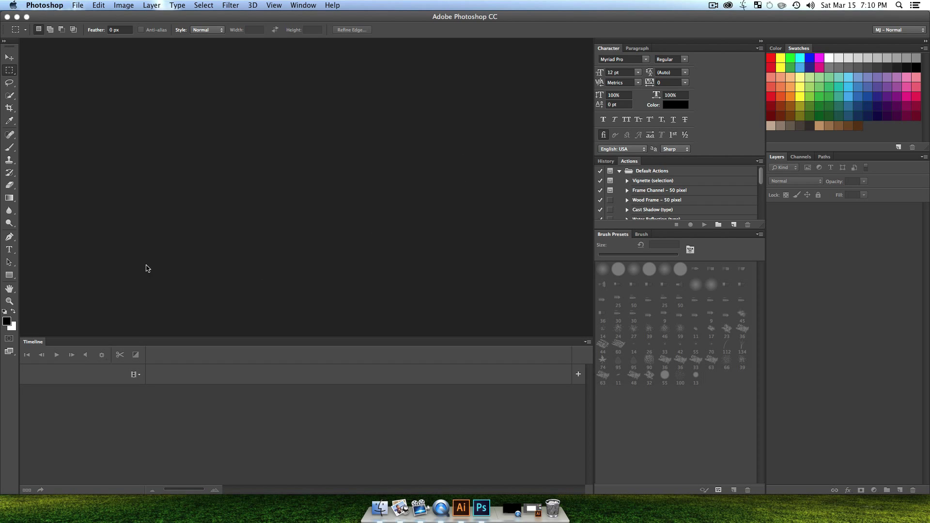
- Close the Timeline, collapse the Default Actions set, and enlarge the Actions area down over the brush presets
drag(36, 345, 192, 254)
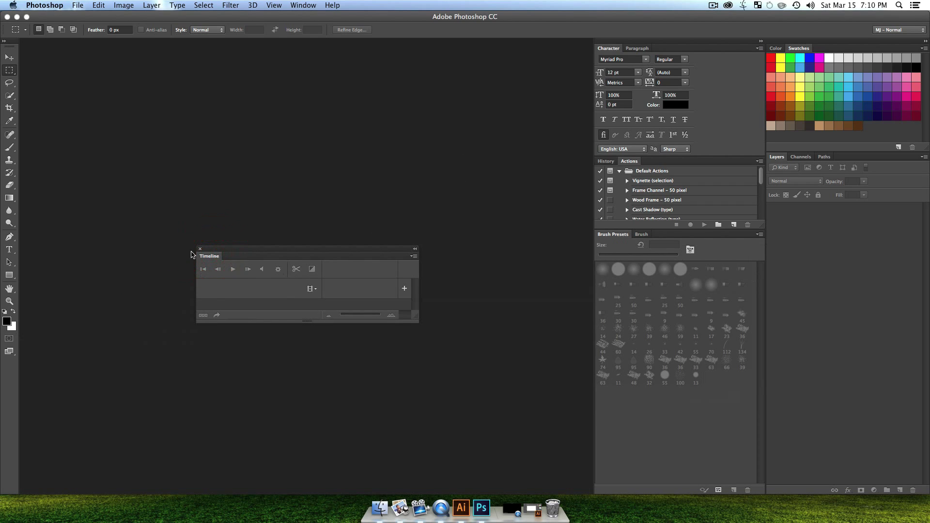
click(200, 248)
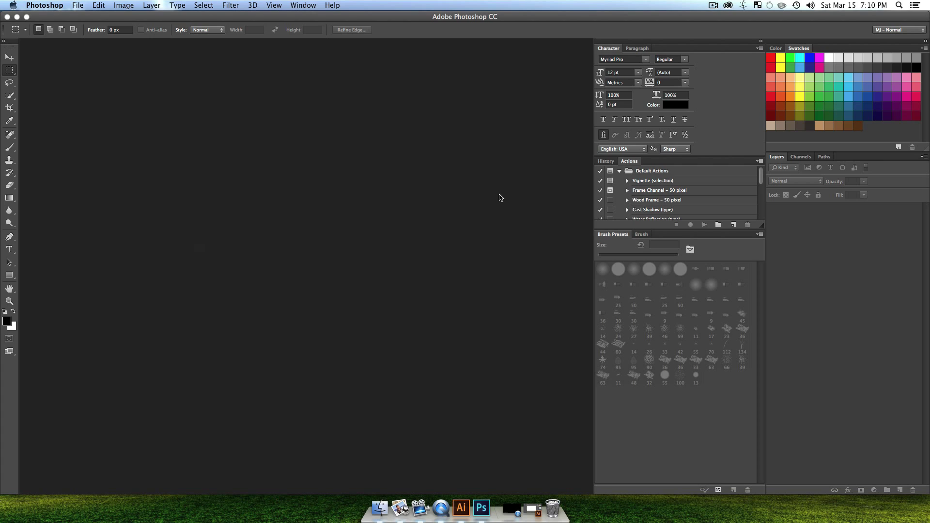
click(620, 171)
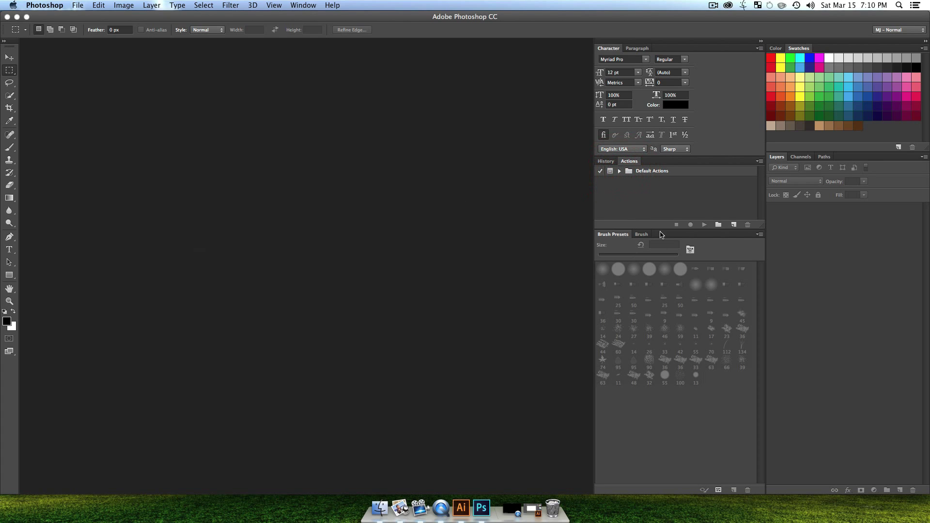
drag(659, 229, 661, 335)
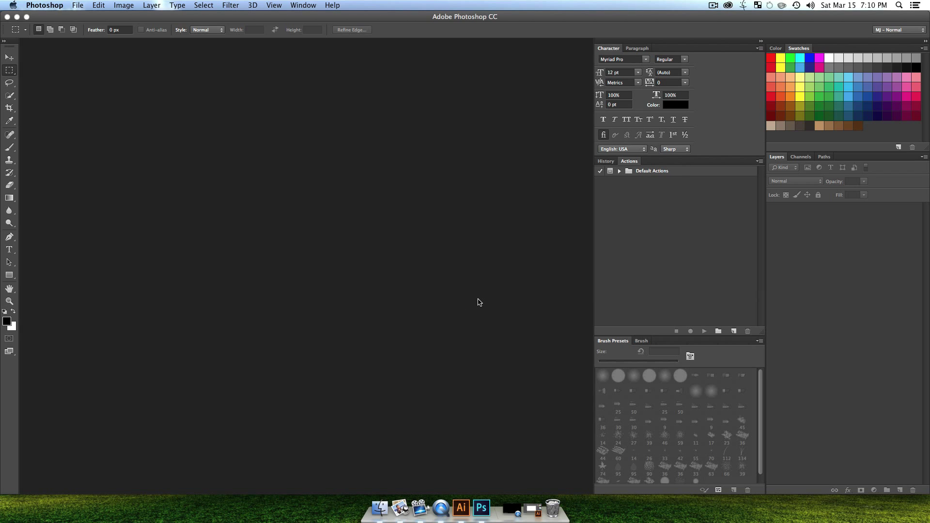
- Shift the Photoshop window to expose the Desktop files and create a 1920 × 1080 pixel, 300 pixels/inch, 8-bit RGB document with white background
drag(576, 20, 491, 33)
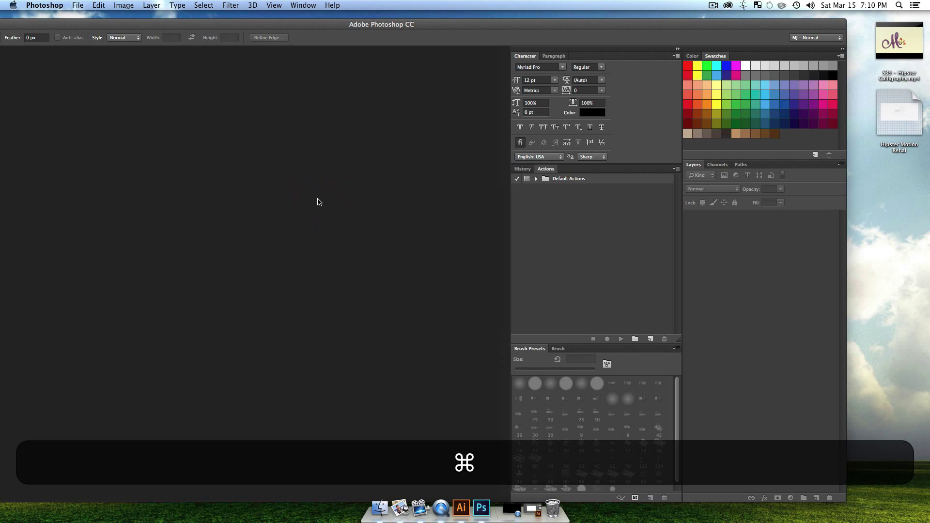
key(super+n)
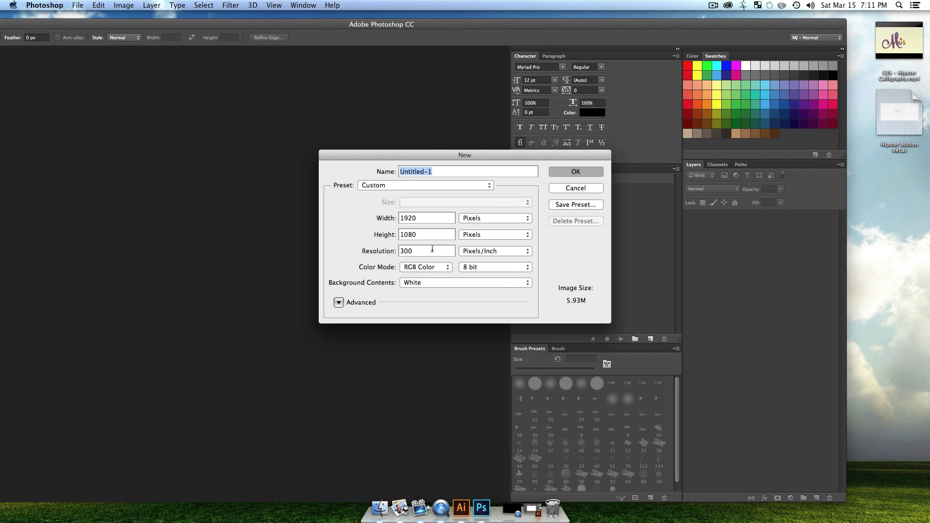
click(556, 175)
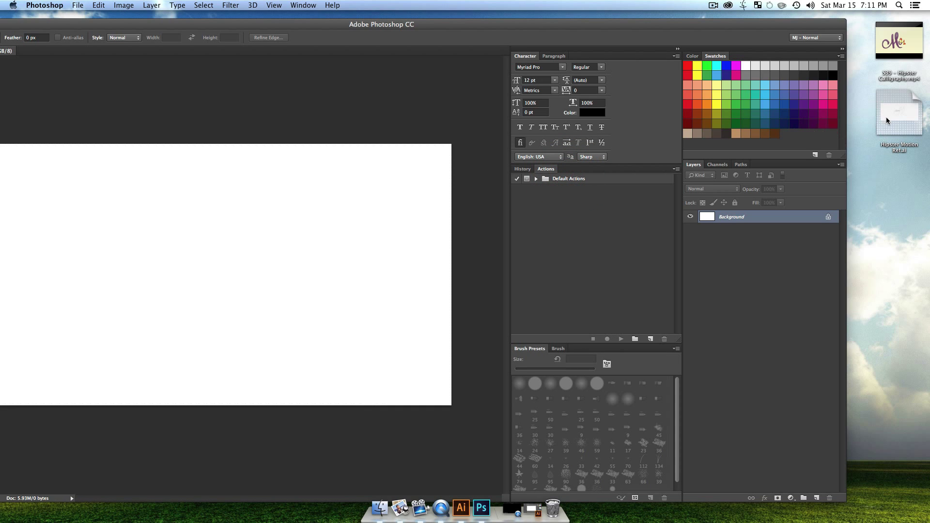
- Place page 1 of Hipster Motion Ref.ai from the Desktop into the document and enlarge the Photoshop window to fill the screen
drag(886, 120, 131, 252)
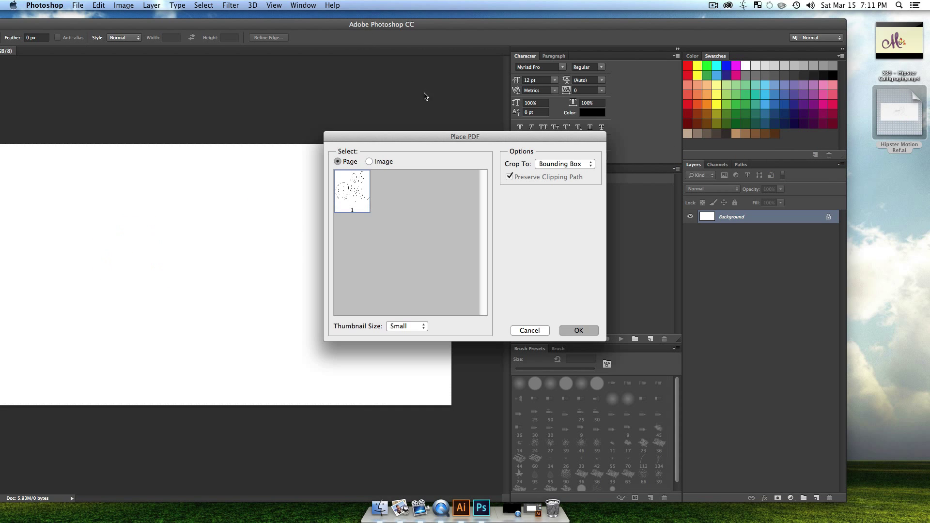
click(578, 330)
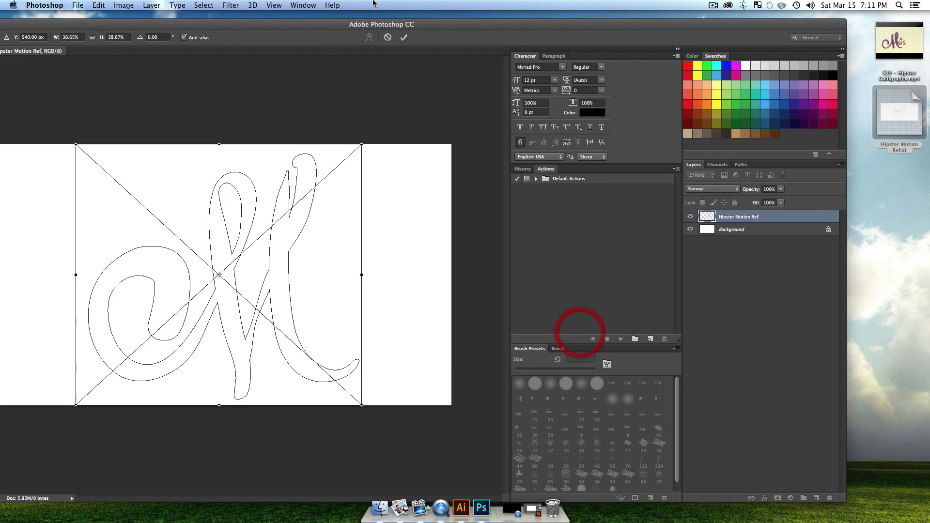
double_click(387, 25)
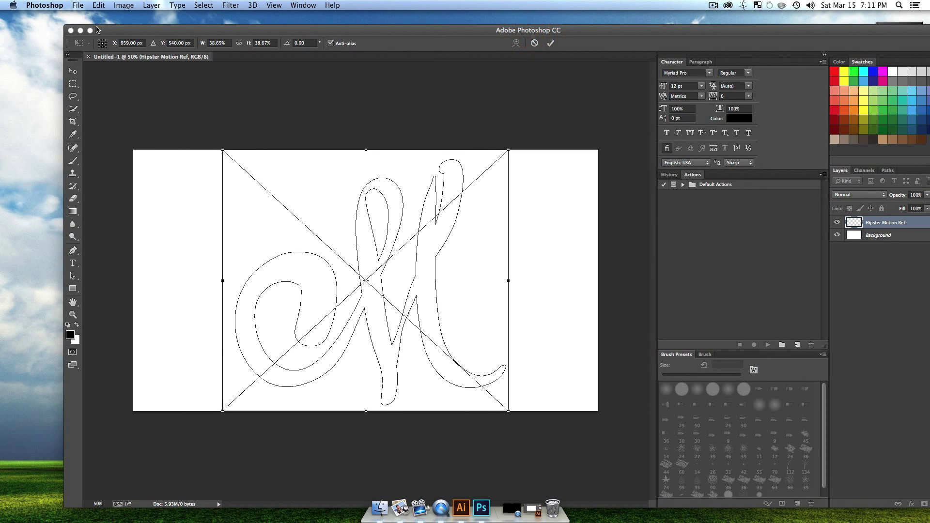
click(91, 30)
- Scale the placed outline proportionally about its centre to about 27.4%, then fully lock the Hipster Motion Ref layer
key(alt+shift)
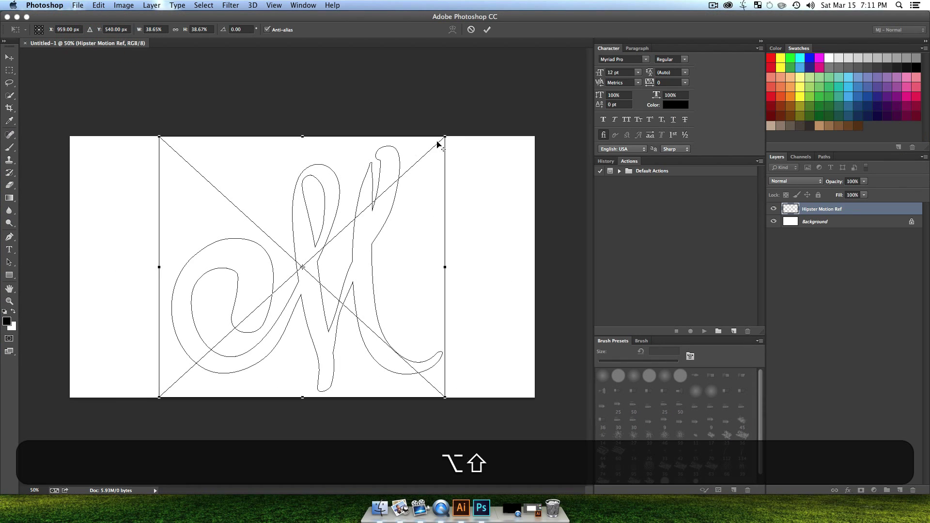
drag(442, 138, 404, 175)
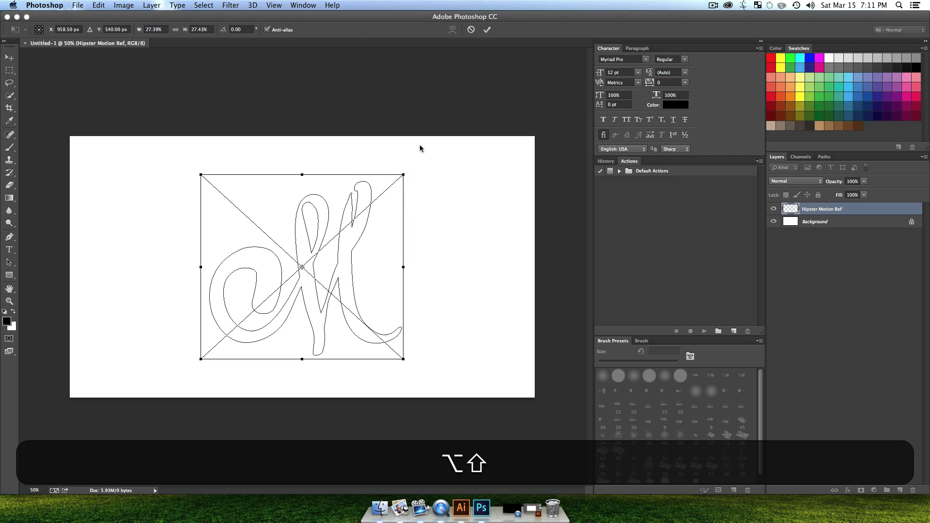
click(488, 32)
click(818, 195)
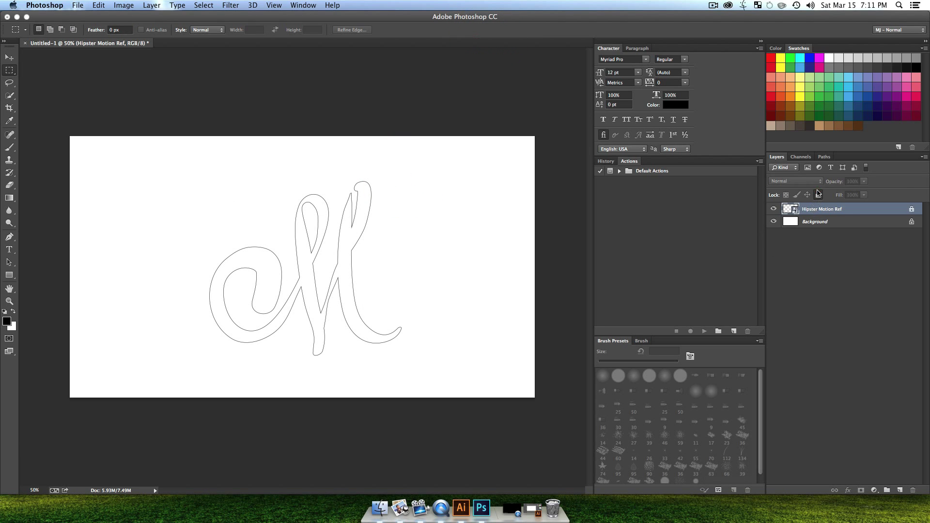
click(867, 313)
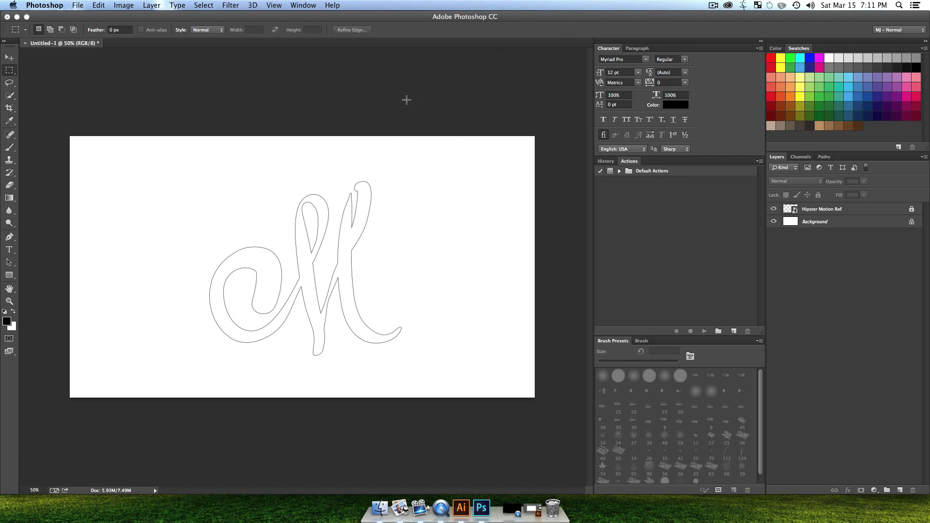
key(v)
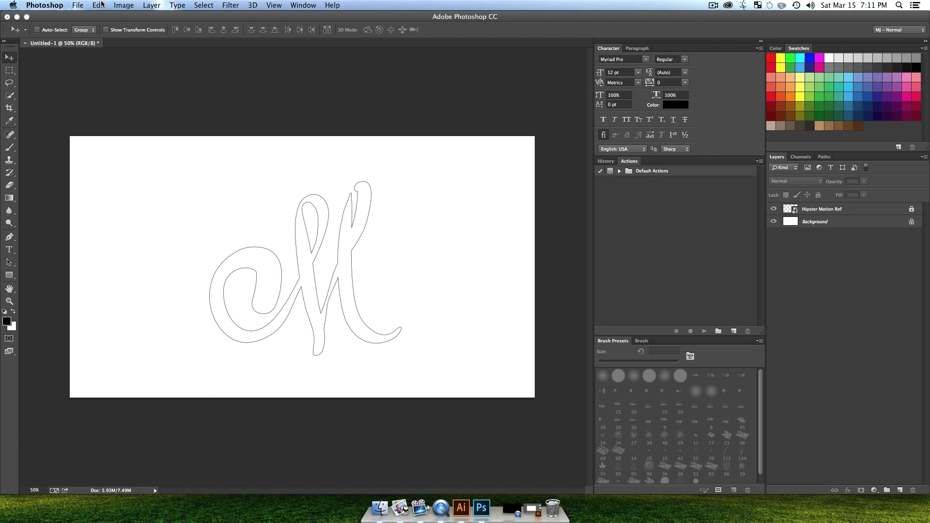
- Open the keyboard shortcut settings and display the shortcuts for Panel Menus
click(98, 4)
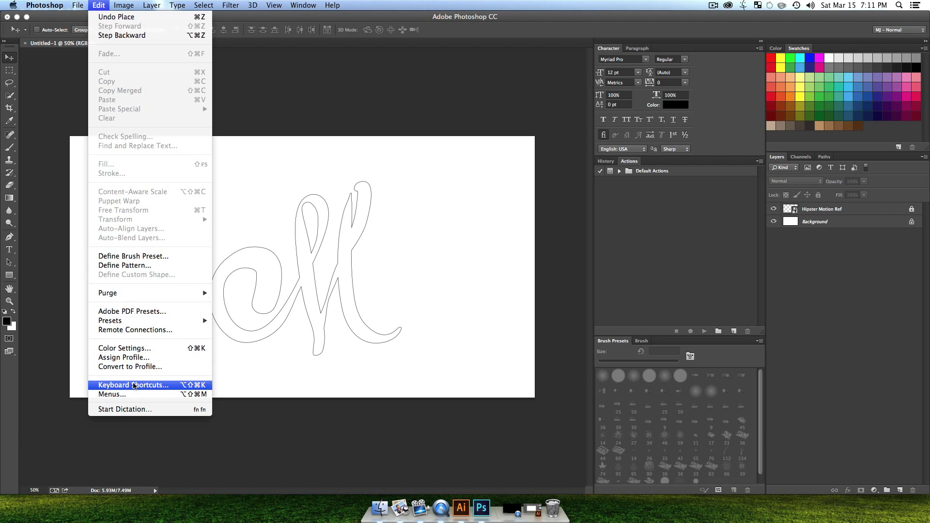
click(134, 385)
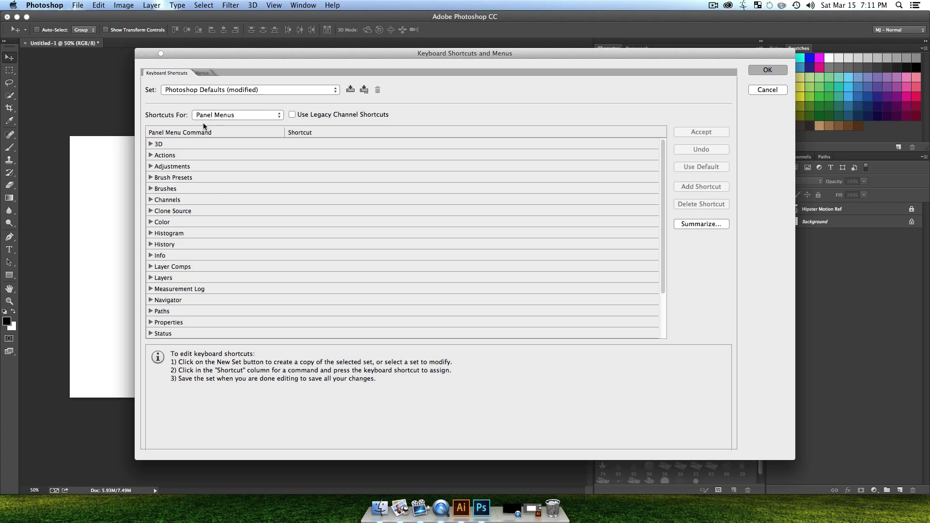
click(207, 118)
click(166, 114)
click(216, 115)
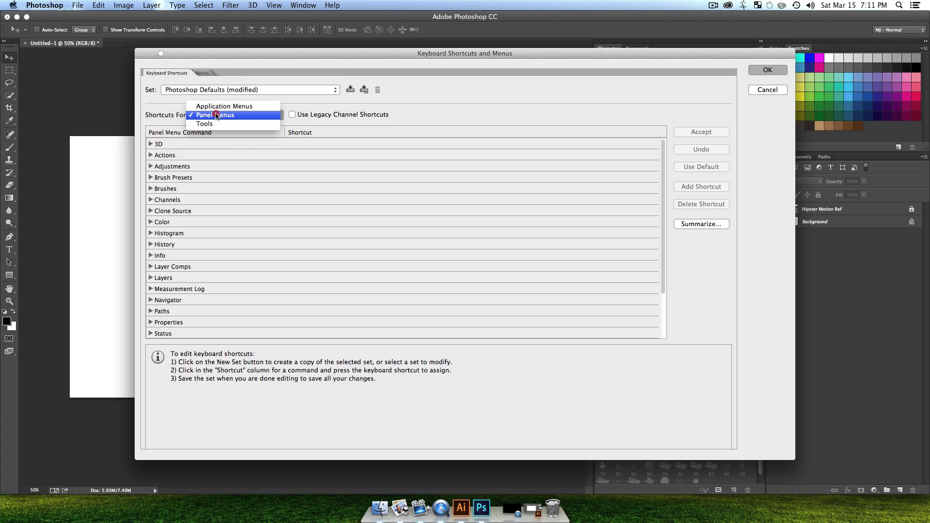
click(218, 106)
click(230, 115)
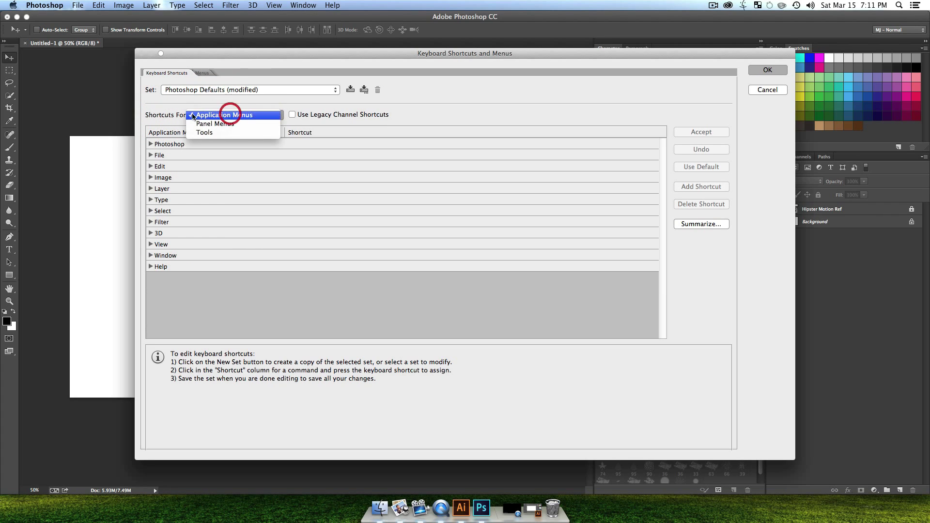
click(232, 123)
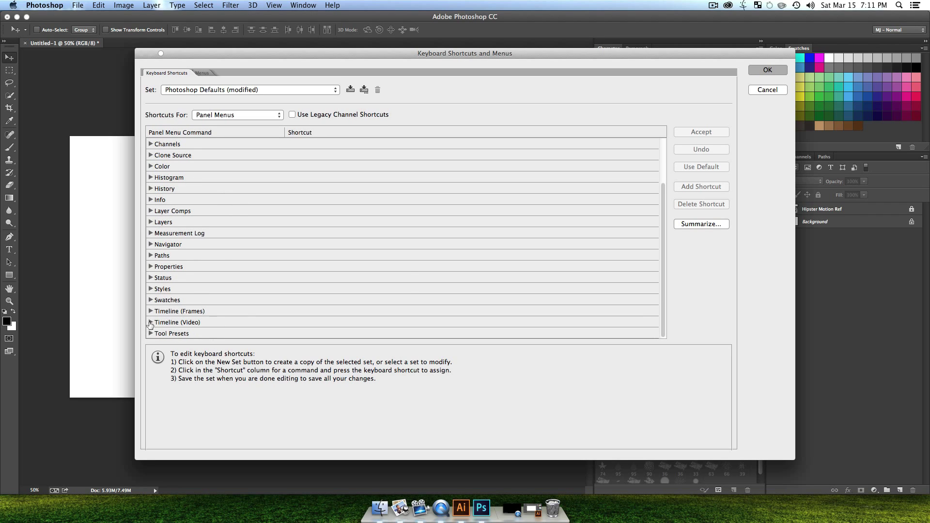
- Examine the Timeline (Video) shortcuts for enabling onion skins and going to the next and previous frame, then close the settings
click(150, 323)
scroll(268, 297, down, 10)
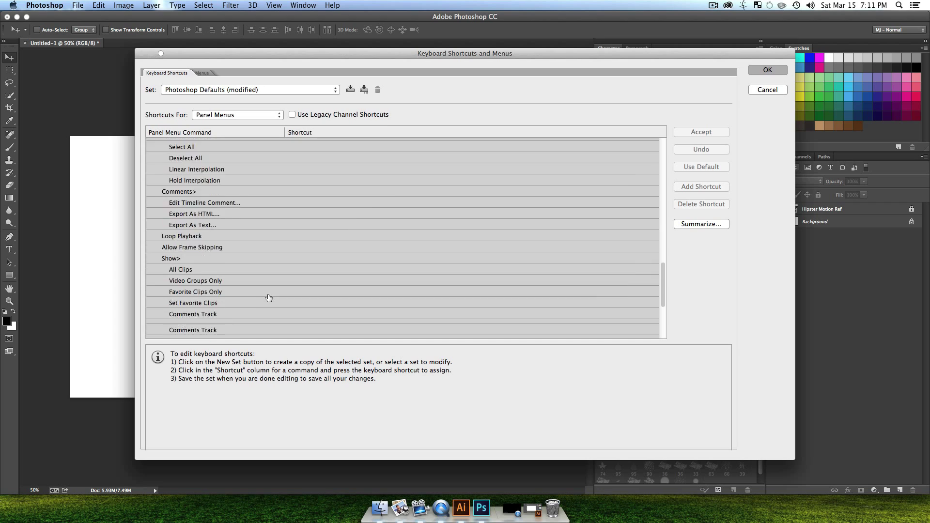
scroll(268, 297, down, 5)
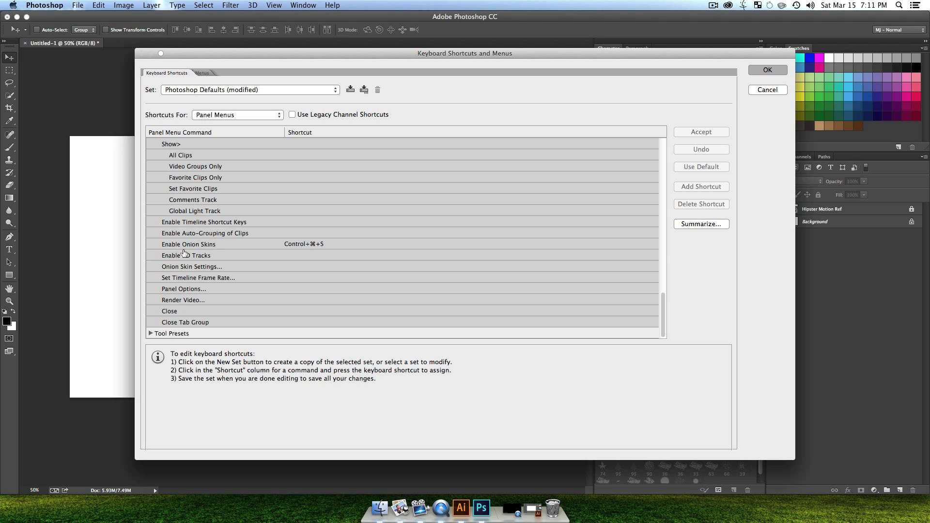
click(311, 245)
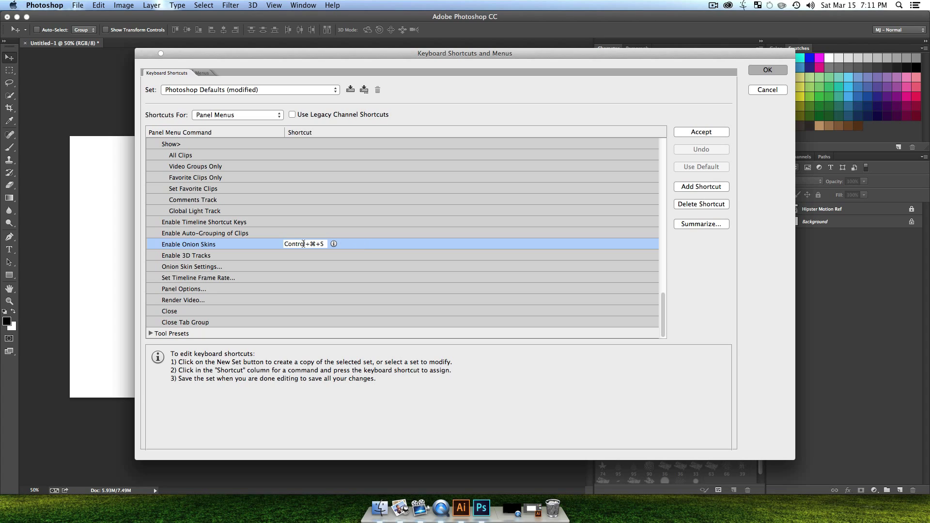
click(283, 277)
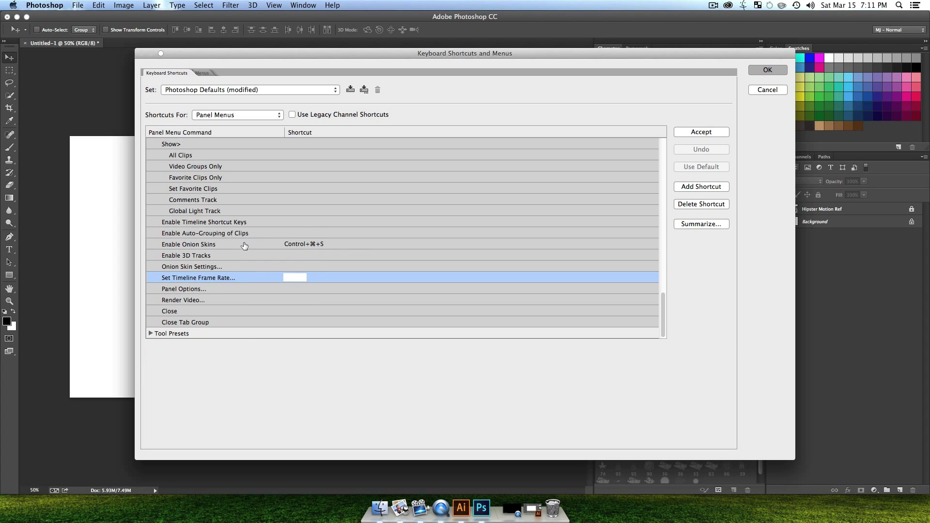
scroll(198, 247, up, 1)
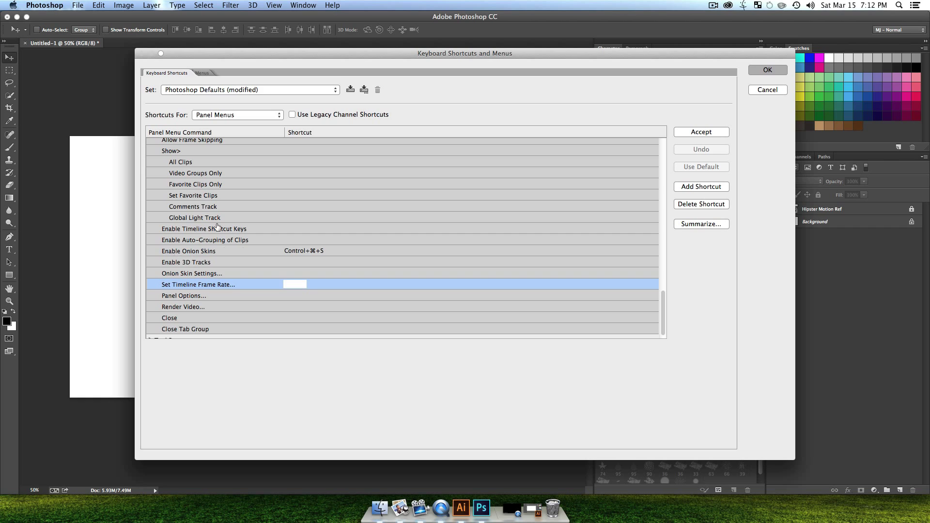
scroll(216, 226, up, 10)
scroll(216, 227, up, 5)
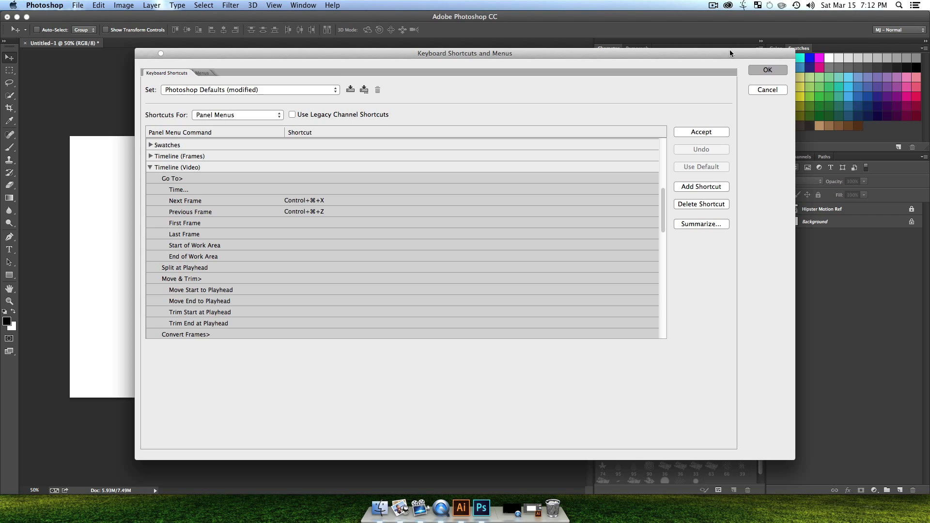
click(777, 69)
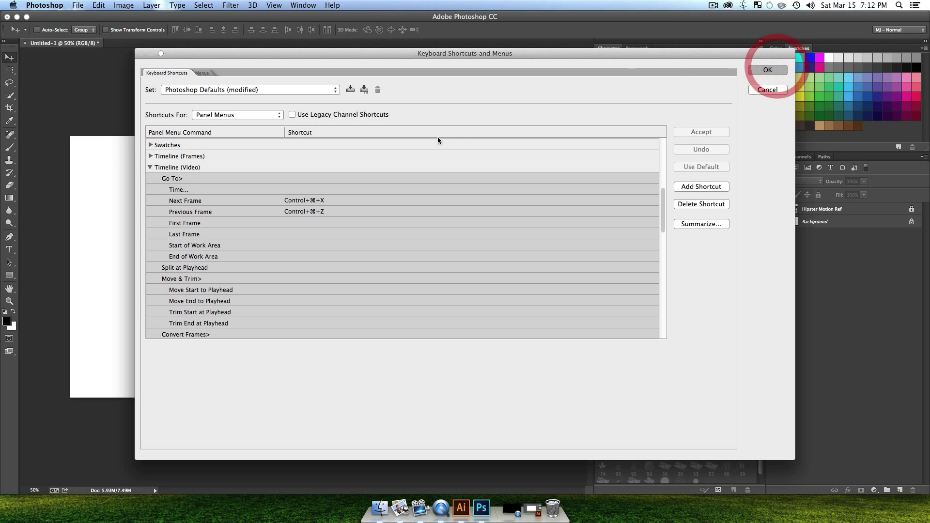
click(759, 76)
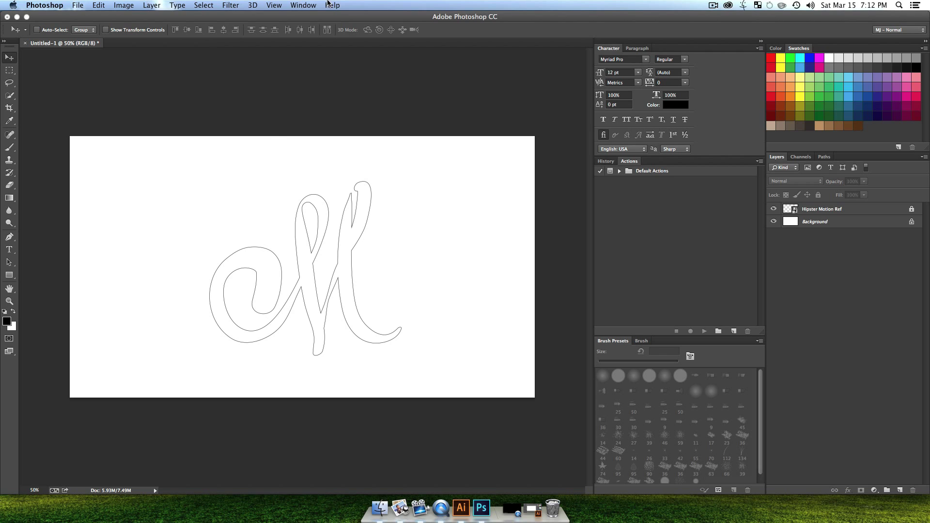
- Show the Timeline, dock it beneath the canvas and make it taller
click(303, 5)
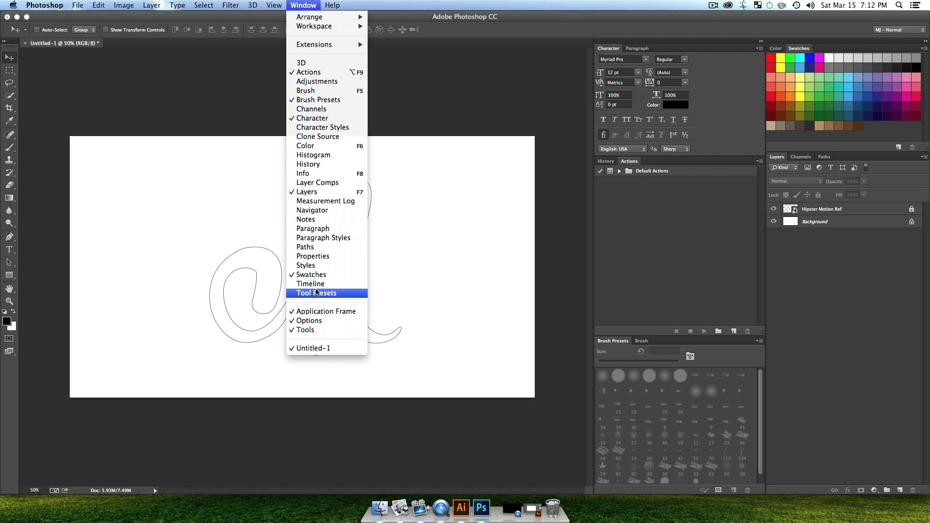
click(315, 285)
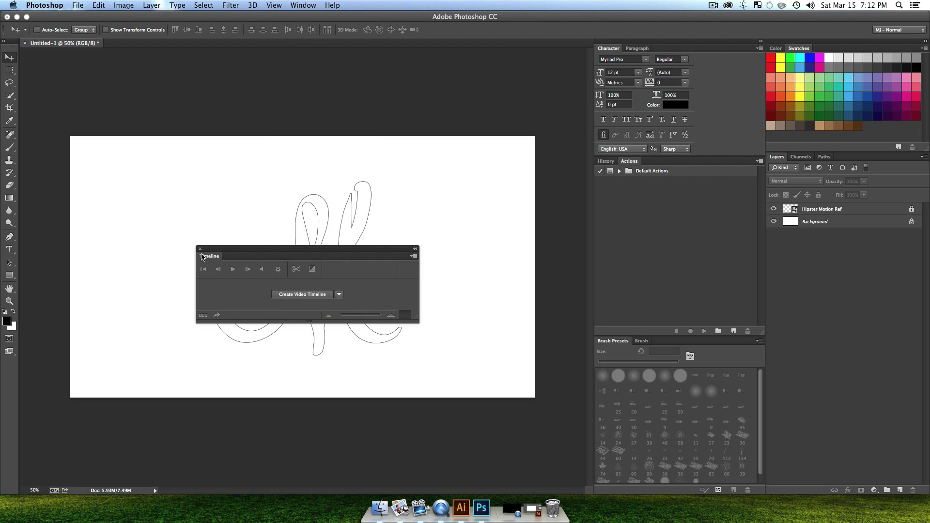
drag(202, 256, 132, 488)
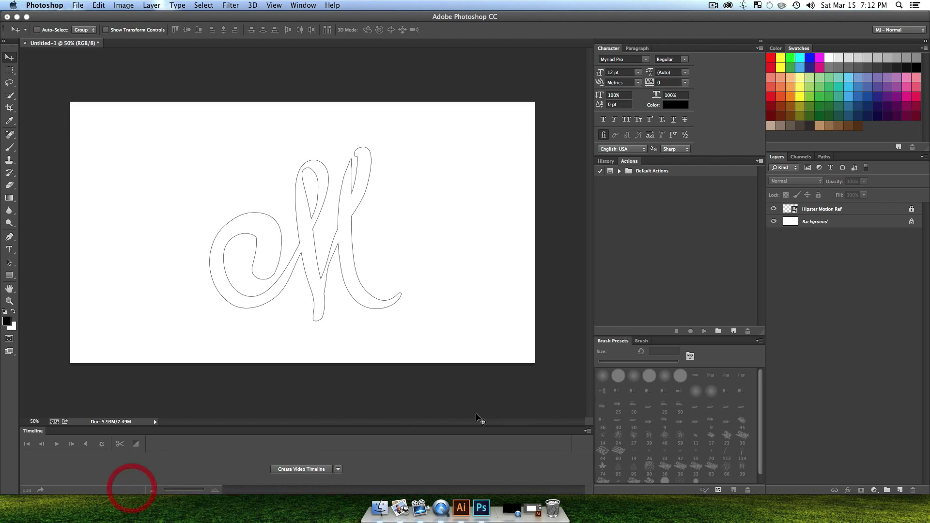
drag(216, 428, 216, 337)
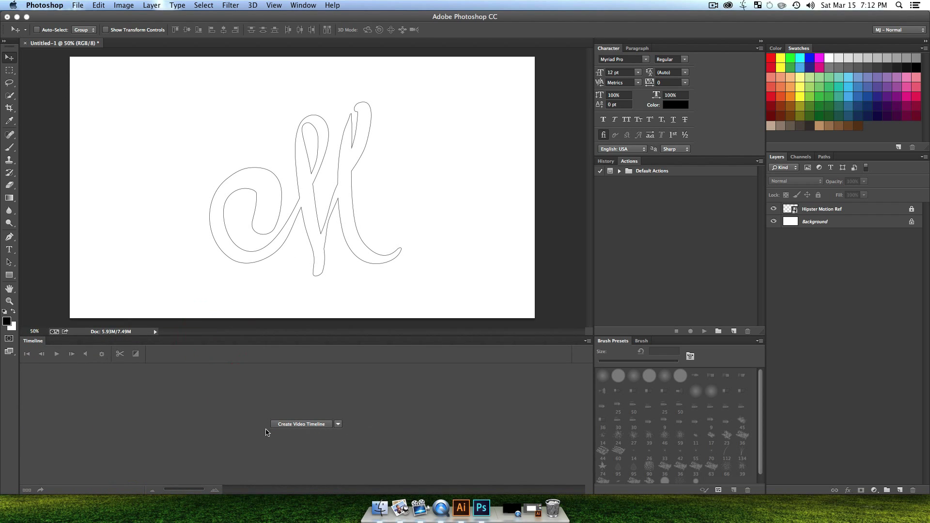
- Create a video timeline and set its frame rate to 12 fps
click(297, 427)
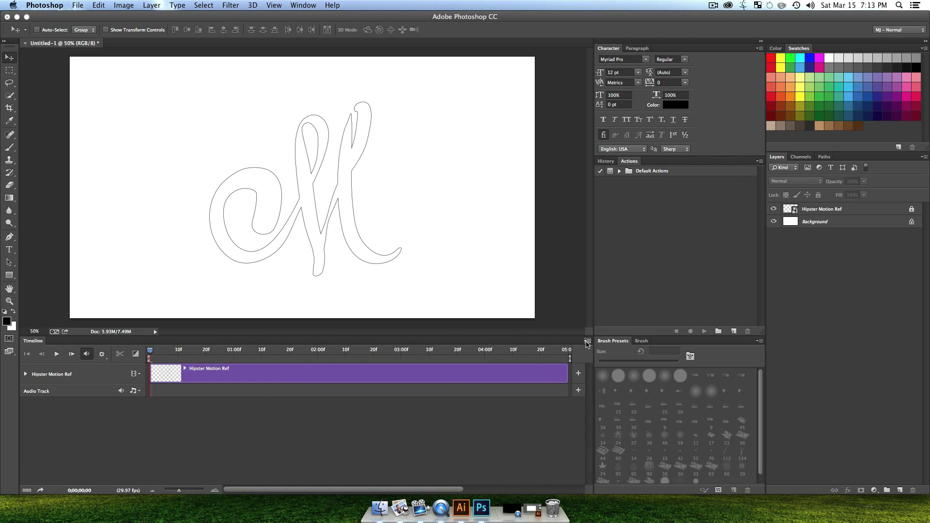
click(587, 341)
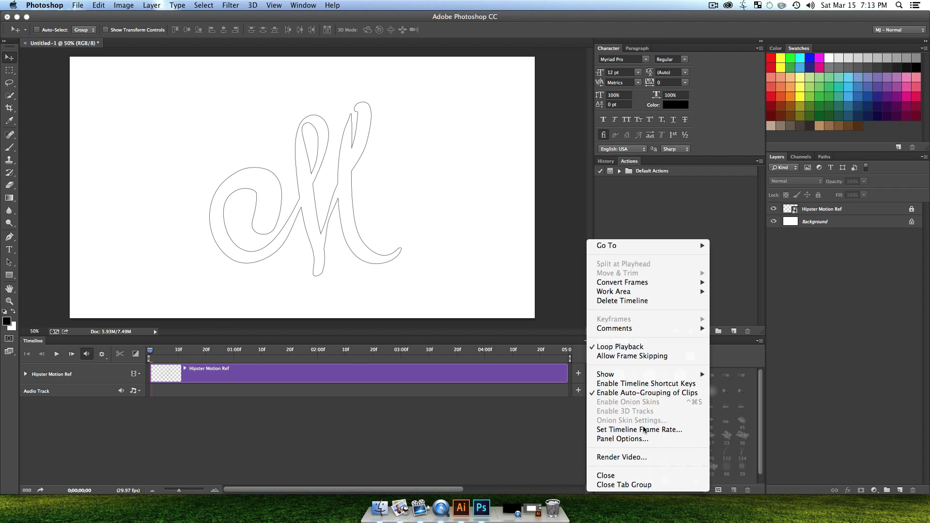
click(691, 430)
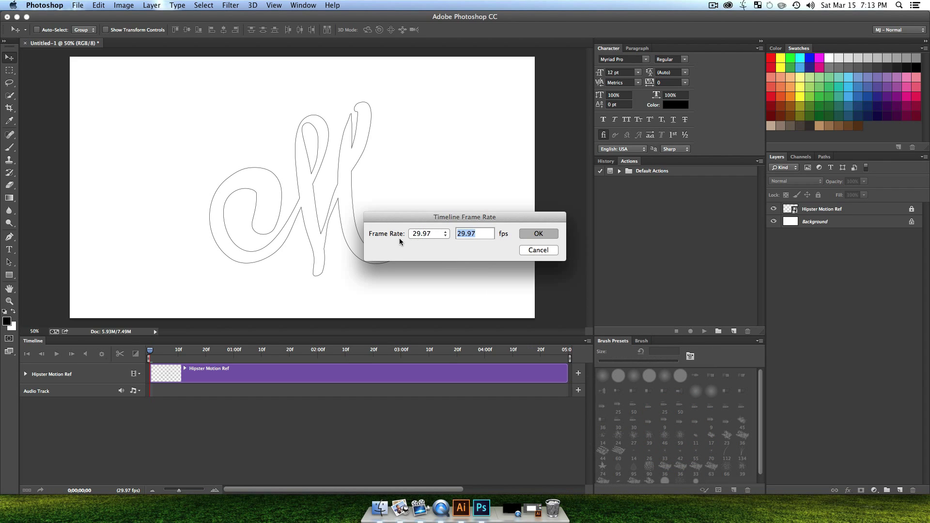
click(426, 236)
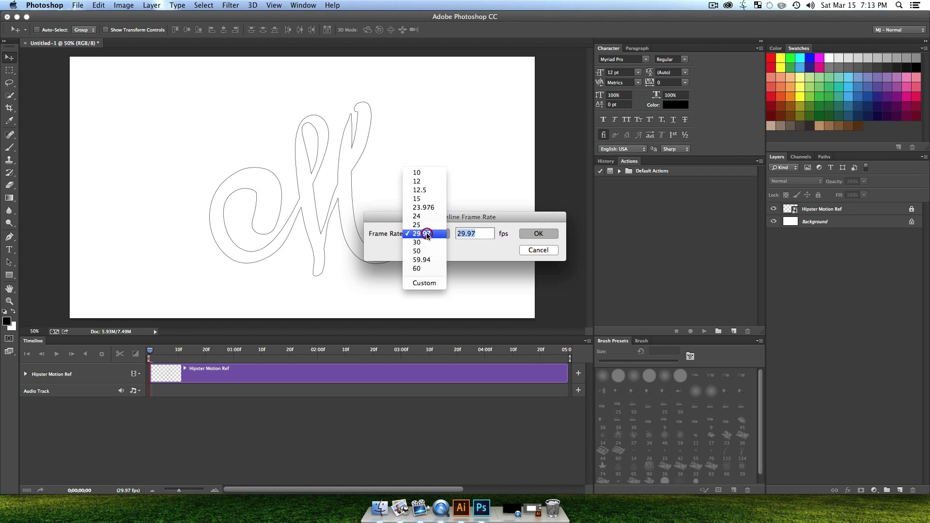
click(424, 182)
click(538, 234)
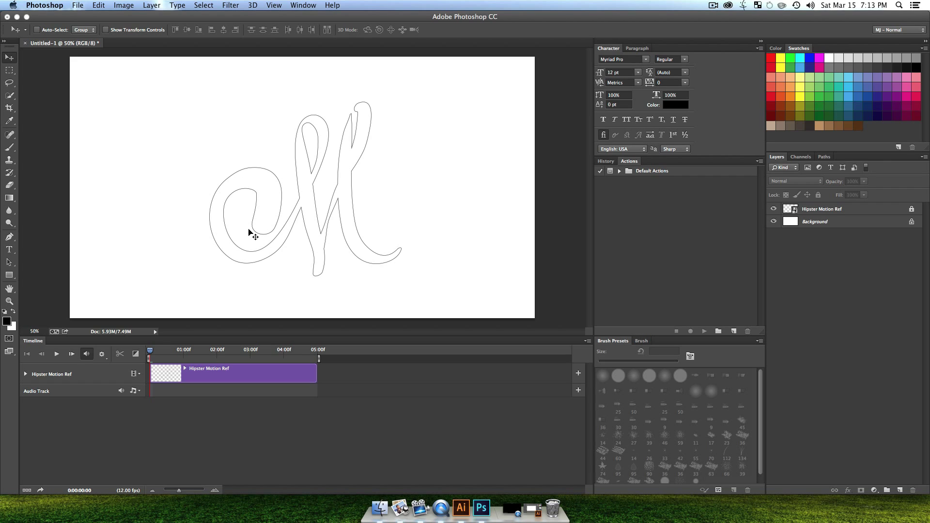
- Choose a 14 px hard round brush preset and add a new blank video layer named "Calligraphy"
key(b)
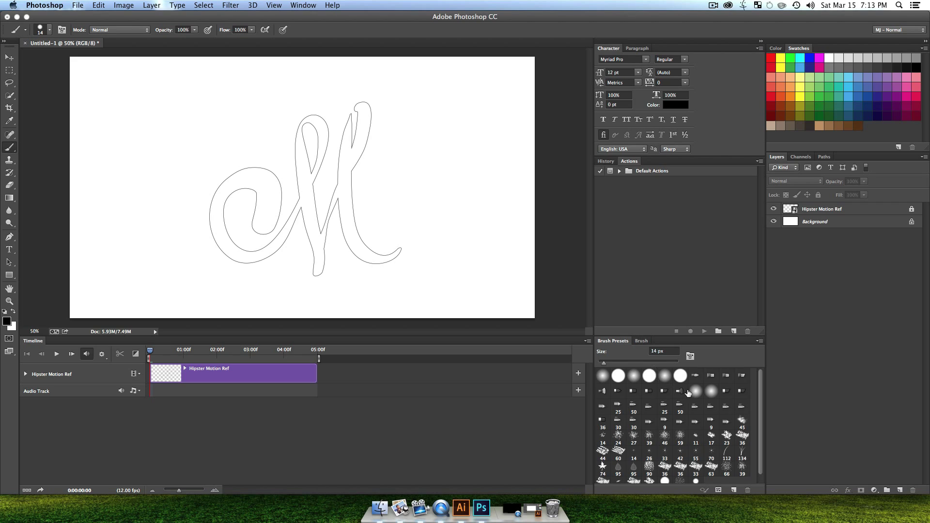
click(680, 375)
click(151, 5)
mouse_move(176, 183)
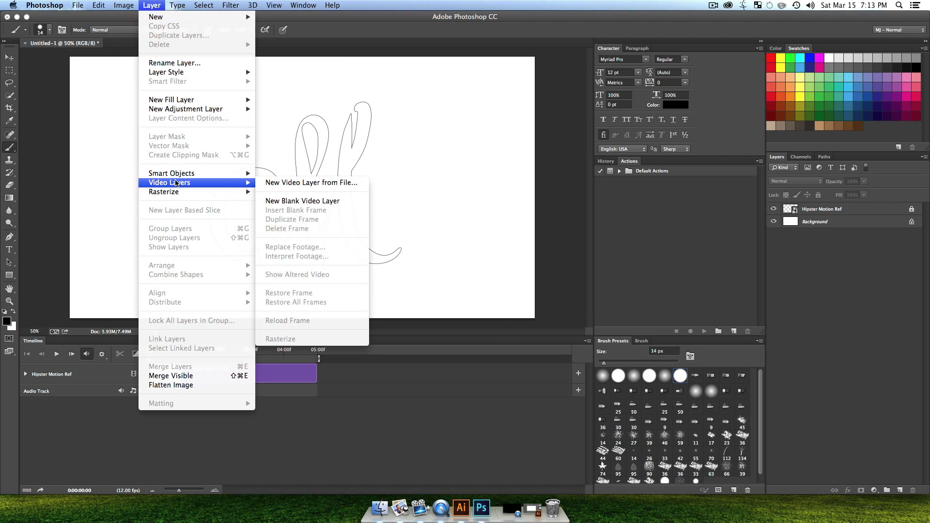
click(320, 201)
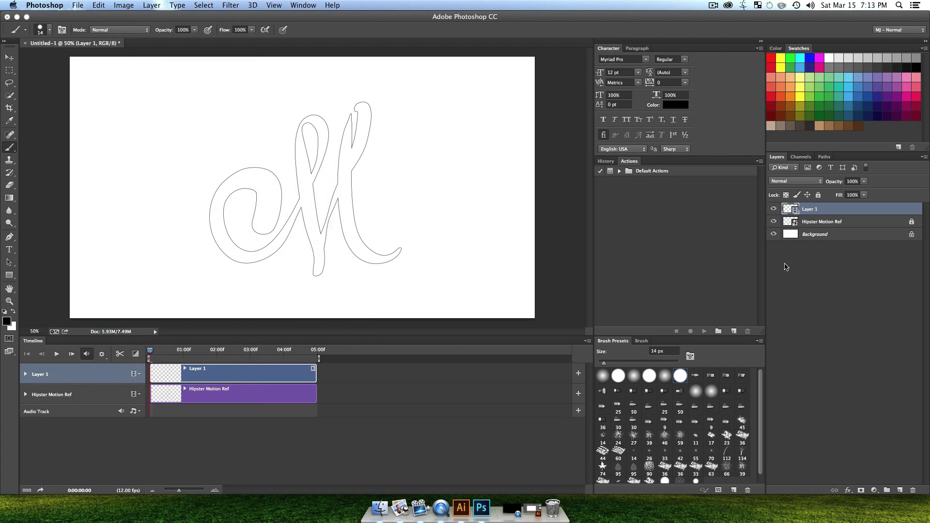
double_click(808, 209)
text(Calligraphy)
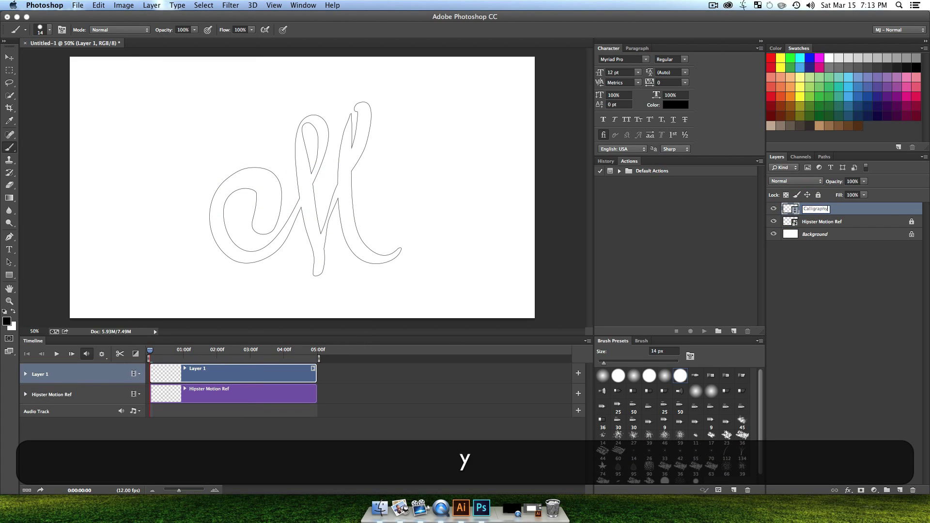
key(Return)
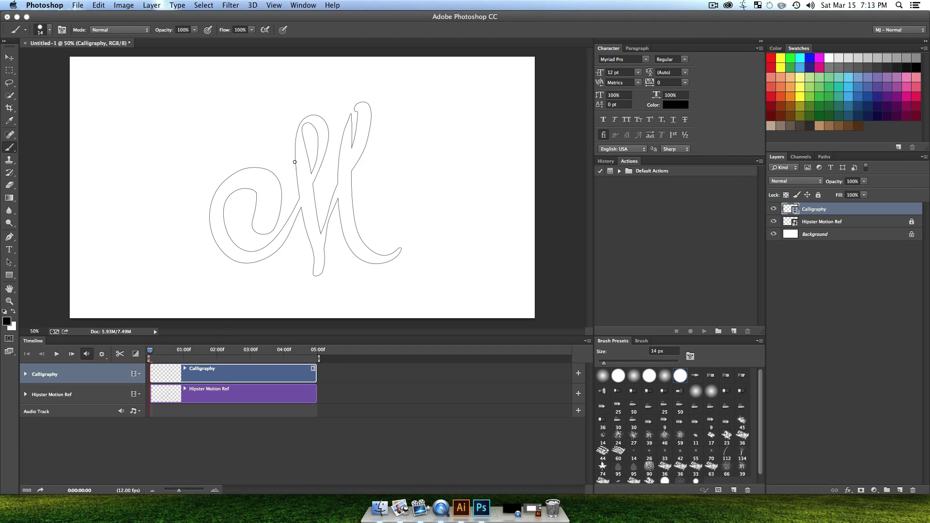
- Paint a freehand black test scribble on each of the first three frames of the Calligraphy layer, advancing one frame between scribbles
mouse_move(280, 159)
mouse_down()
mouse_move(276, 182)
mouse_move(297, 208)
mouse_move(271, 247)
mouse_up()
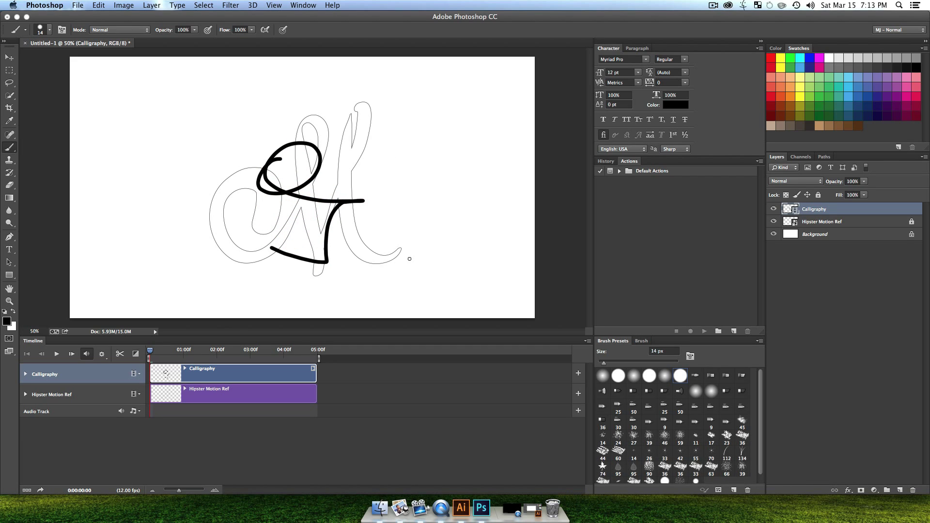
key(ctrl)
key(super)
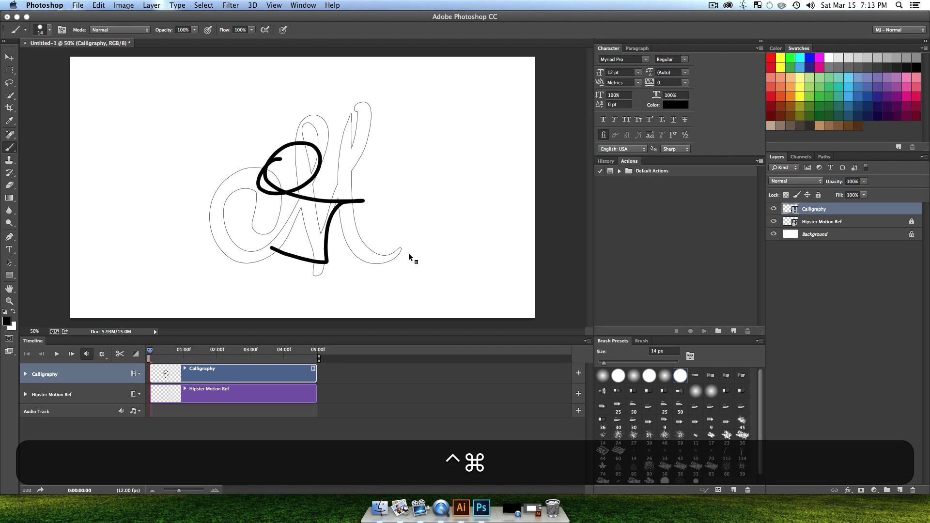
key(ctrl+super+x)
mouse_move(298, 189)
mouse_down()
mouse_move(294, 234)
mouse_move(391, 207)
mouse_up()
key(ctrl+super+x)
mouse_move(331, 172)
mouse_down()
mouse_move(303, 195)
mouse_move(318, 250)
mouse_move(280, 236)
mouse_move(439, 218)
mouse_up()
- Paint a smiley face on frame 0:00:00:03 and a frowning face on frame 0:00:00:04, beside the lettering outline
key(ctrl)
key(ctrl+super+x)
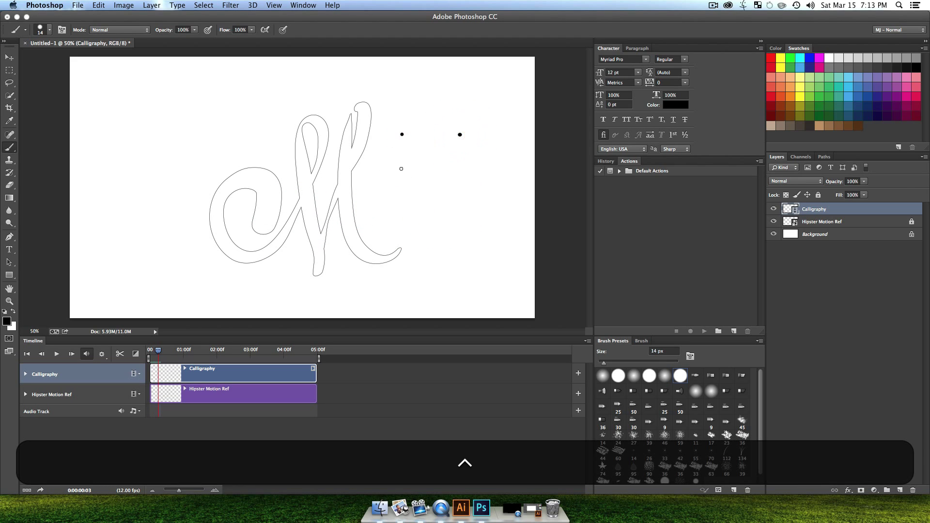
drag(400, 168, 469, 162)
key(ctrl+super+x)
mouse_move(427, 213)
mouse_down()
mouse_move(479, 194)
mouse_move(483, 233)
mouse_up()
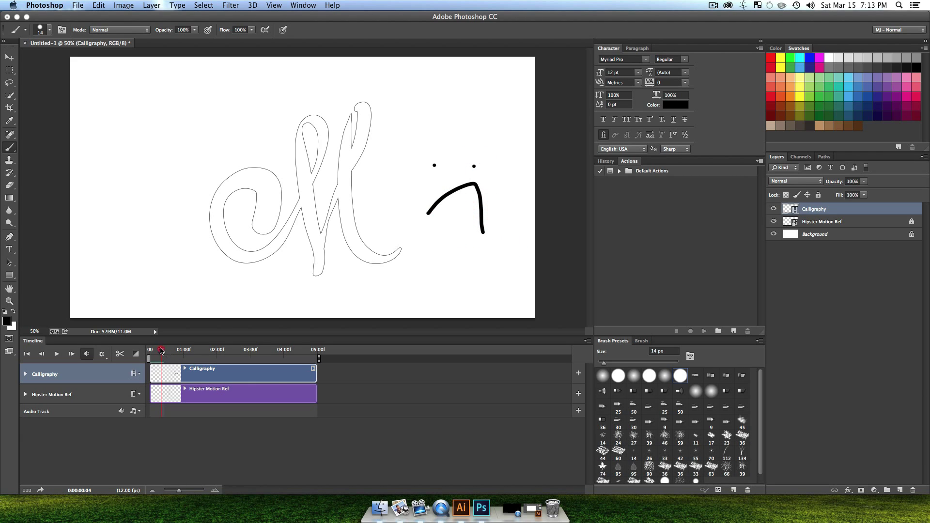
- Rewind the timeline to the first frame and play back the test drawings
mouse_move(161, 350)
mouse_down()
mouse_move(133, 352)
mouse_move(163, 361)
mouse_move(140, 362)
mouse_up()
click(56, 353)
click(56, 354)
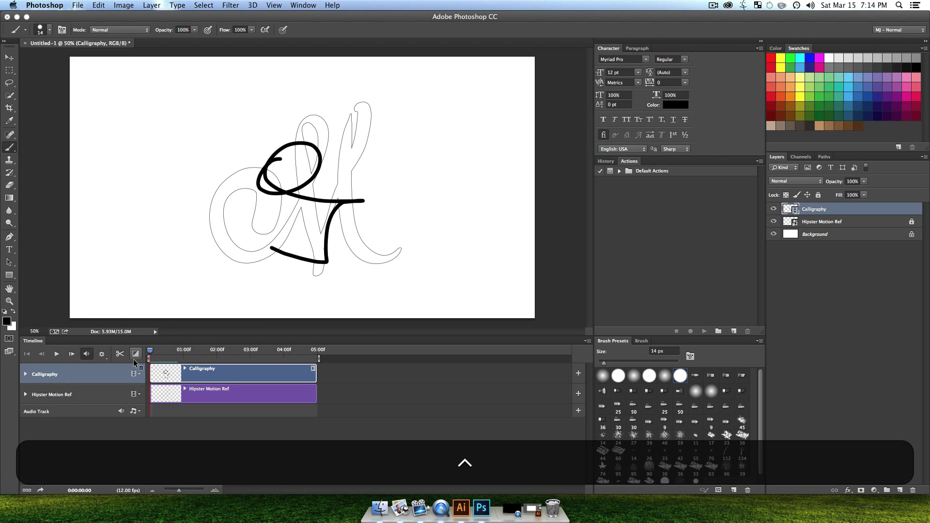
- Step forward and backward one frame at a time through the painted test frames to compare them
key(ctrl+super+x)
key(ctrl+super+x)
key(ctrl+super+x)
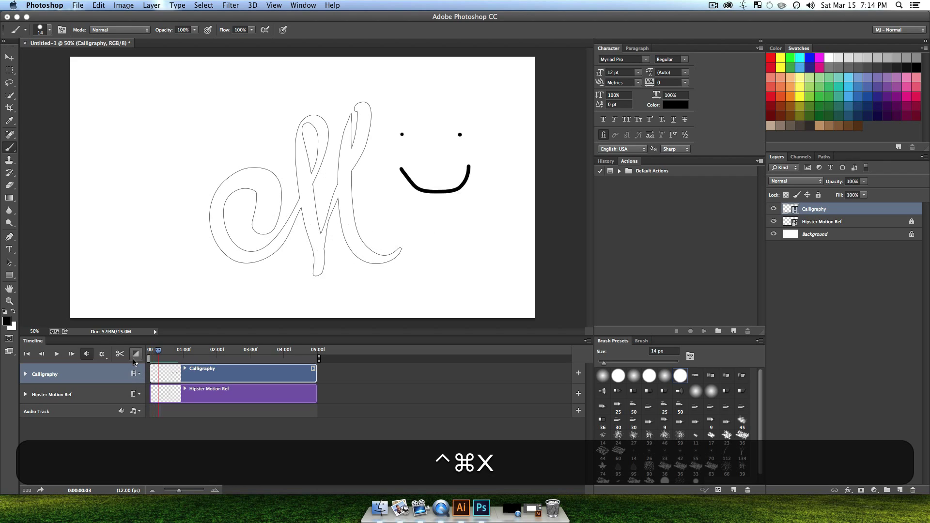
key(ctrl+super+z)
key(ctrl+super+x)
key(ctrl+super+z)
key(ctrl+super+x)
key(ctrl+super+z)
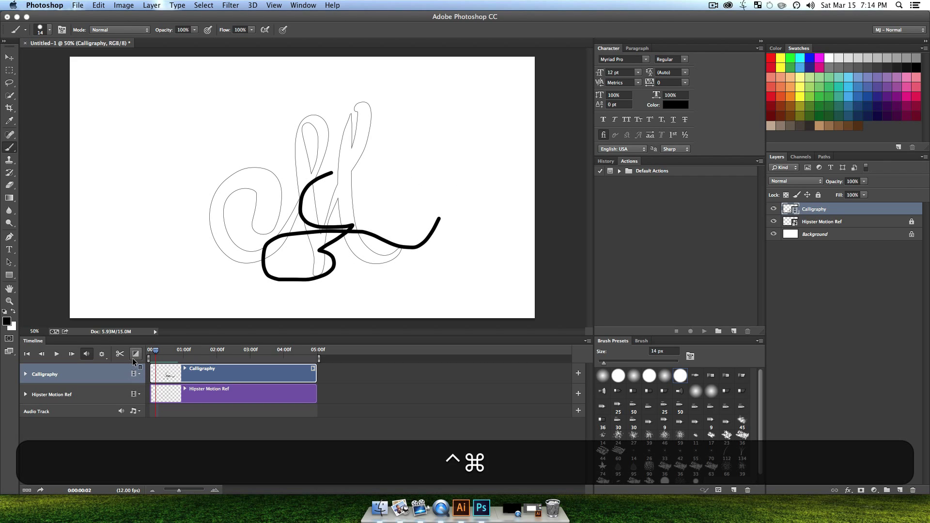
- Enable onion skins and advance to the blank frame 0:00:00:05 after the frowning face
key(ctrl+super+s)
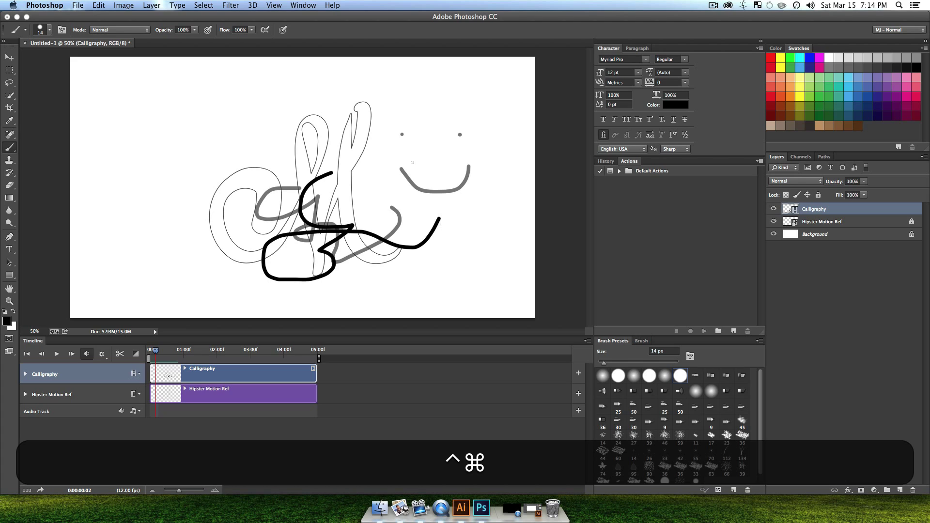
key(ctrl+super+x)
key(ctrl+super+x)
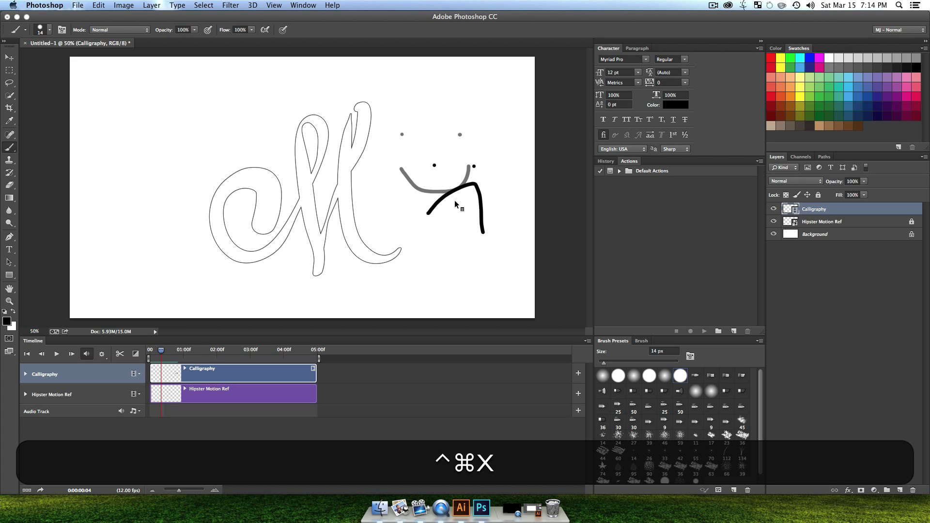
key(ctrl+super+x)
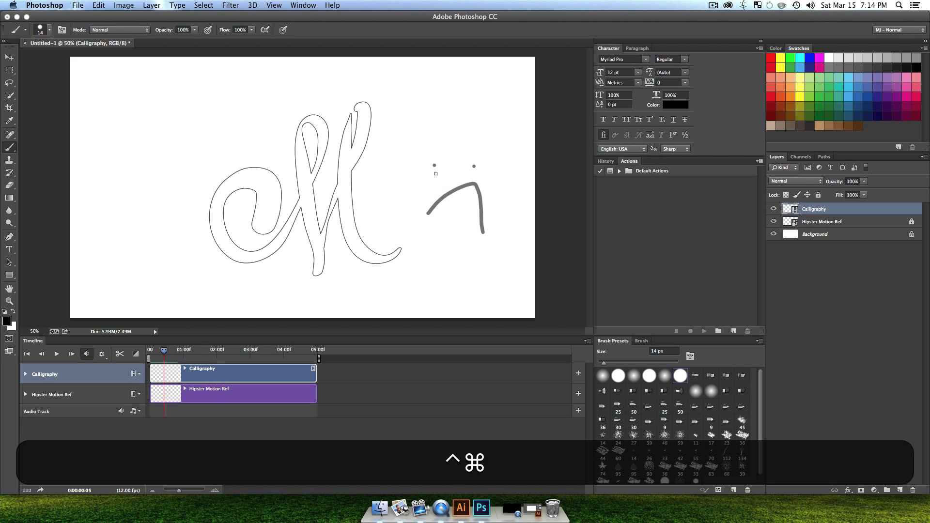
- Using the onion skins as a guide, paint a shallow frowning face, a wide smiling face and a deep smiling face on frames 5, 6 and 7
click(434, 166)
click(473, 167)
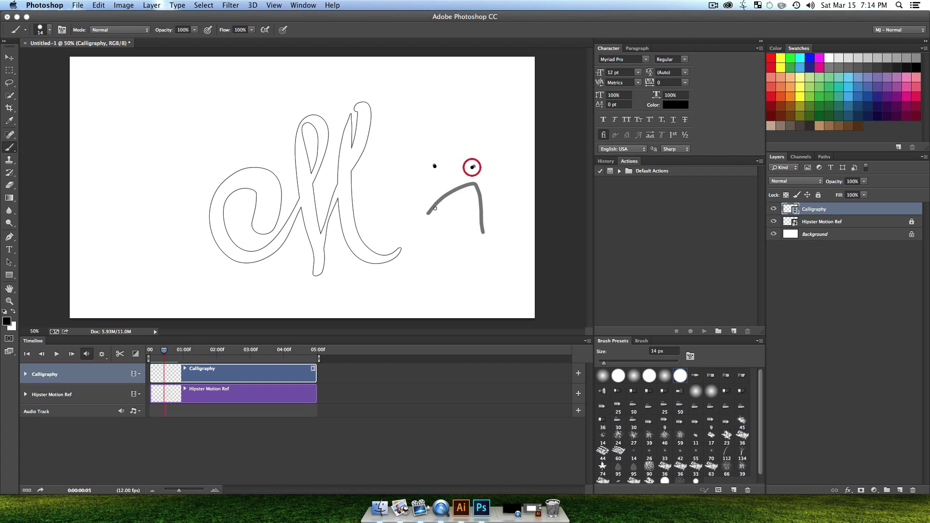
drag(423, 206, 498, 189)
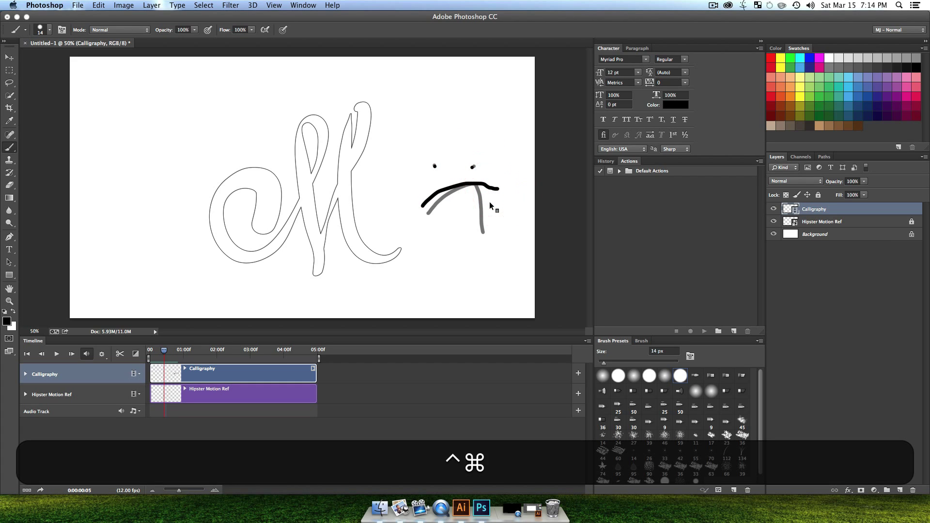
key(ctrl+super+x)
click(434, 167)
click(472, 168)
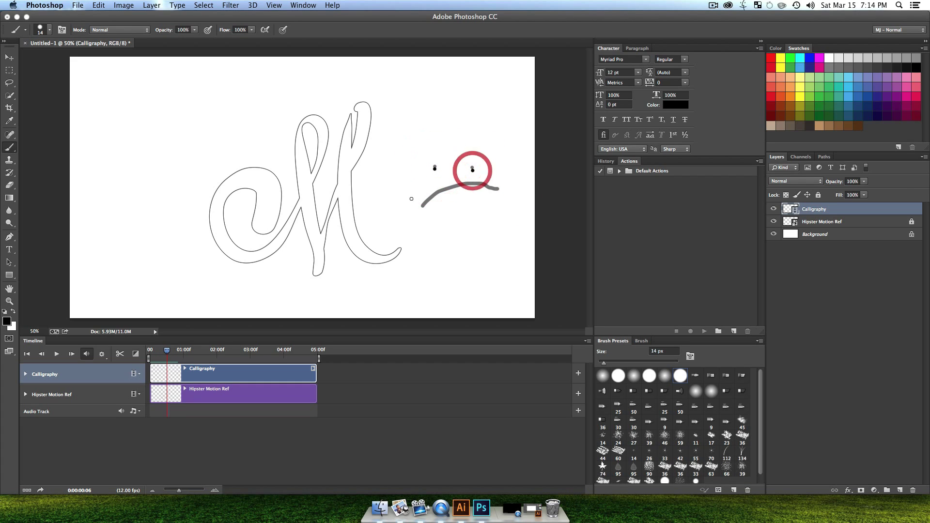
mouse_move(409, 183)
mouse_down()
mouse_move(478, 190)
mouse_move(498, 173)
mouse_up()
key(ctrl+super+x)
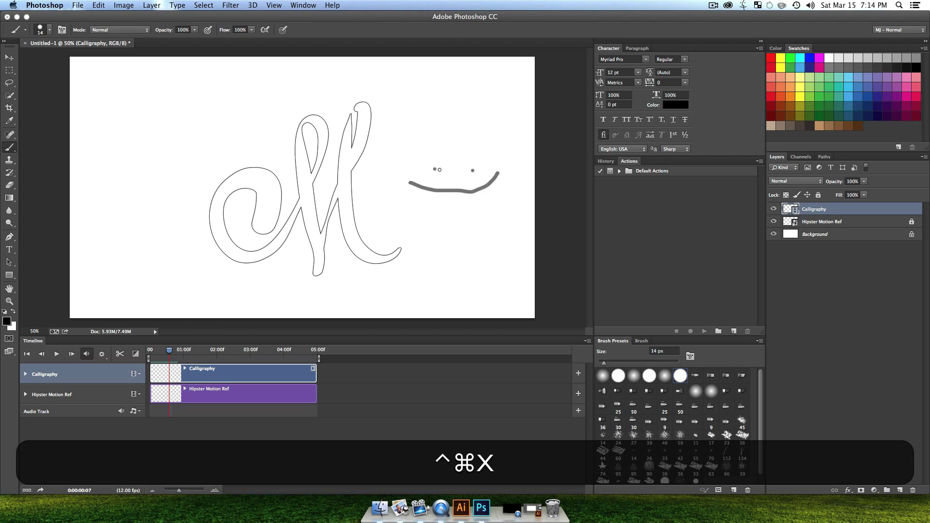
click(433, 169)
click(467, 167)
mouse_move(414, 163)
mouse_down()
mouse_move(448, 198)
mouse_move(488, 181)
mouse_move(488, 153)
mouse_up()
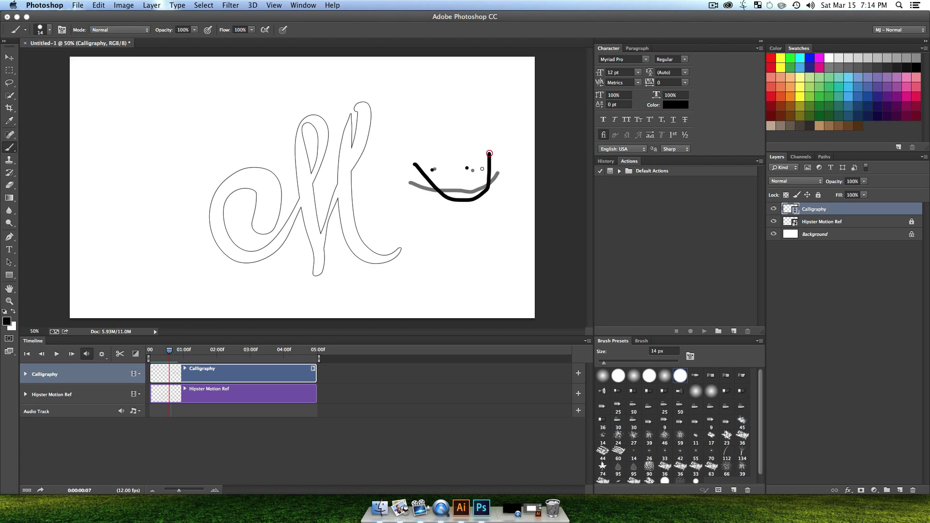
- Go back four frames to the first smiley face at 0:00:00:03 and disable onion skins
key(ctrl+super+z)
key(ctrl+super+z)
key(ctrl+super+z)
key(ctrl+super+z)
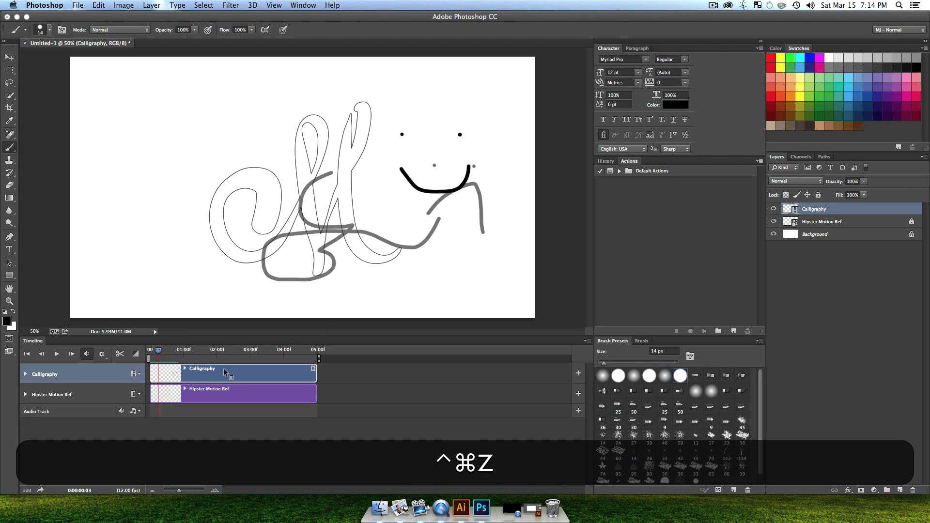
key(ctrl+super+s)
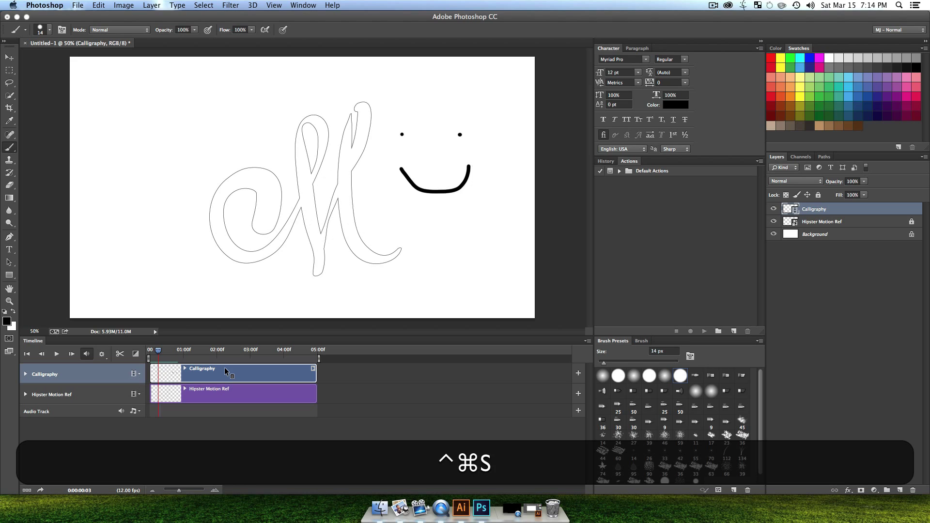
- Play the animation to check the painted faces, stop it and return the playhead to the first frame
click(57, 353)
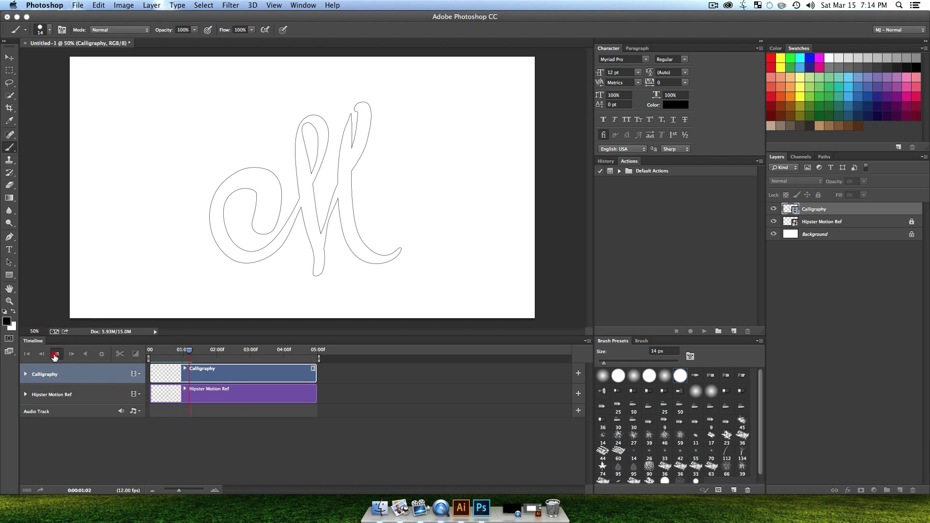
click(56, 354)
drag(192, 353, 145, 361)
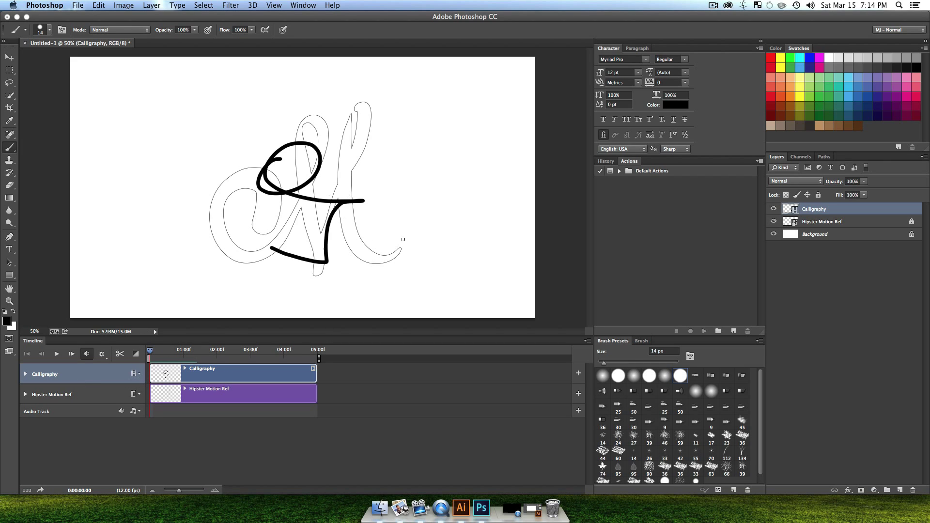
click(98, 5)
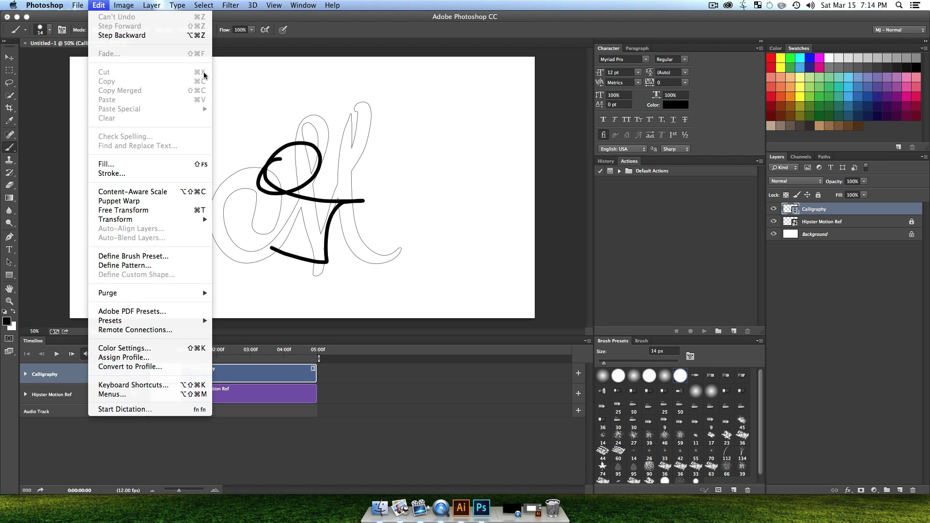
click(438, 155)
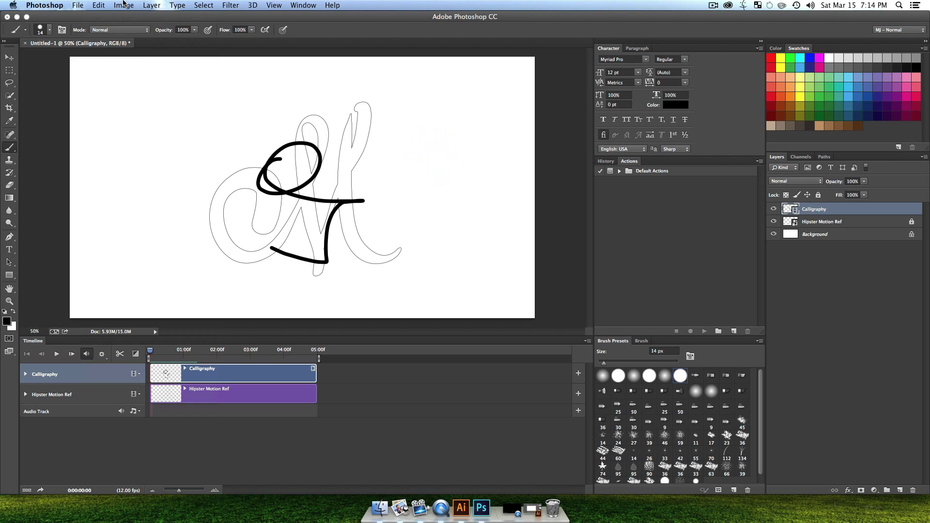
click(122, 4)
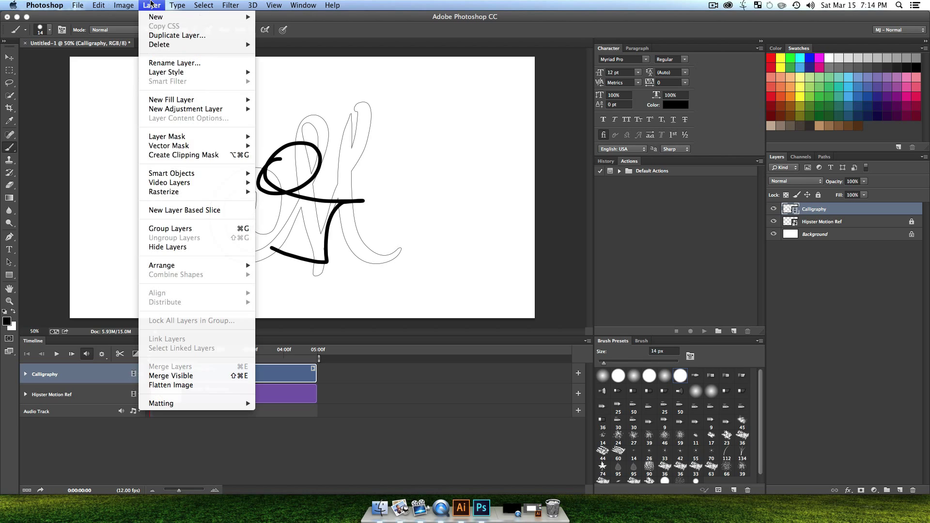
mouse_move(218, 182)
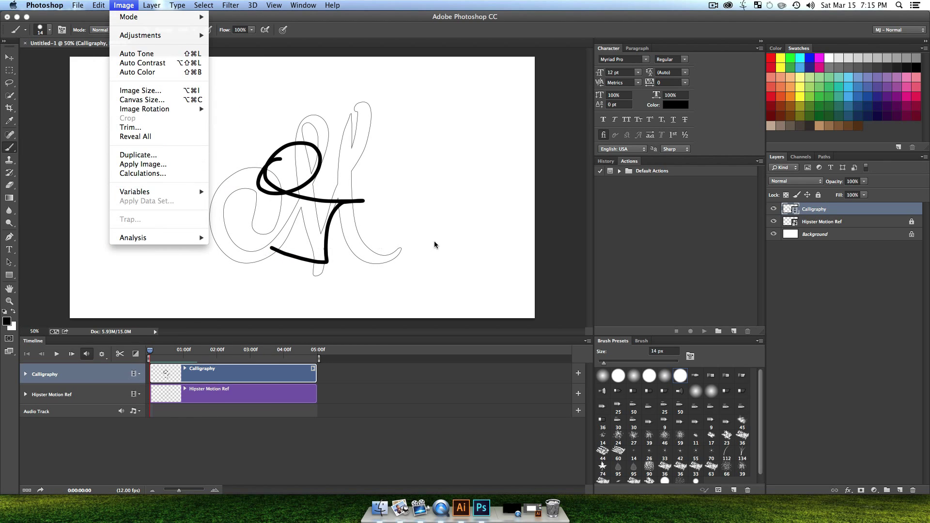
click(371, 230)
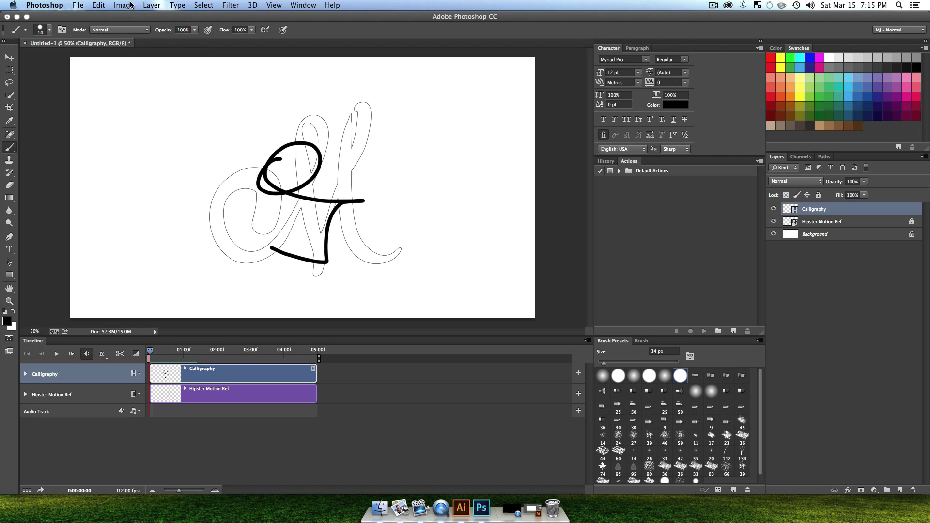
click(152, 5)
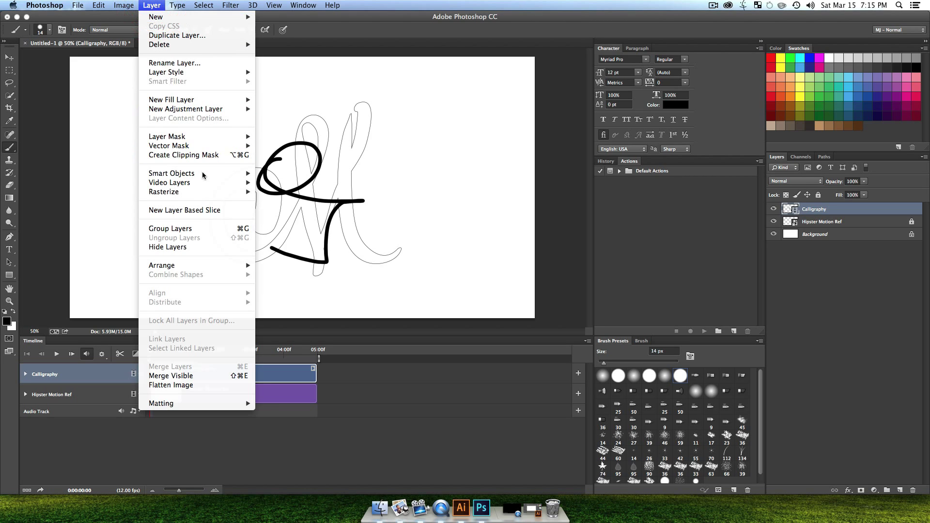
click(452, 204)
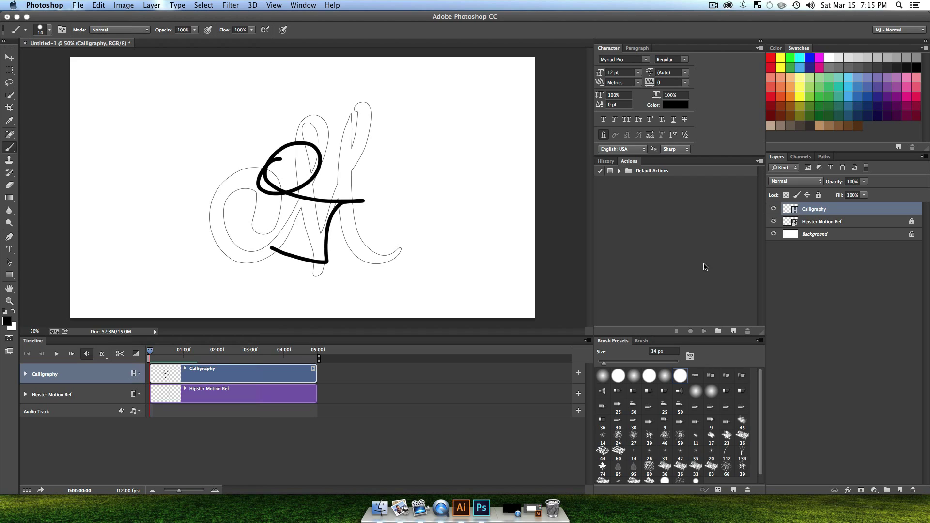
- Create a new action named "Duplicater" in the Default Actions set and start recording it
click(735, 331)
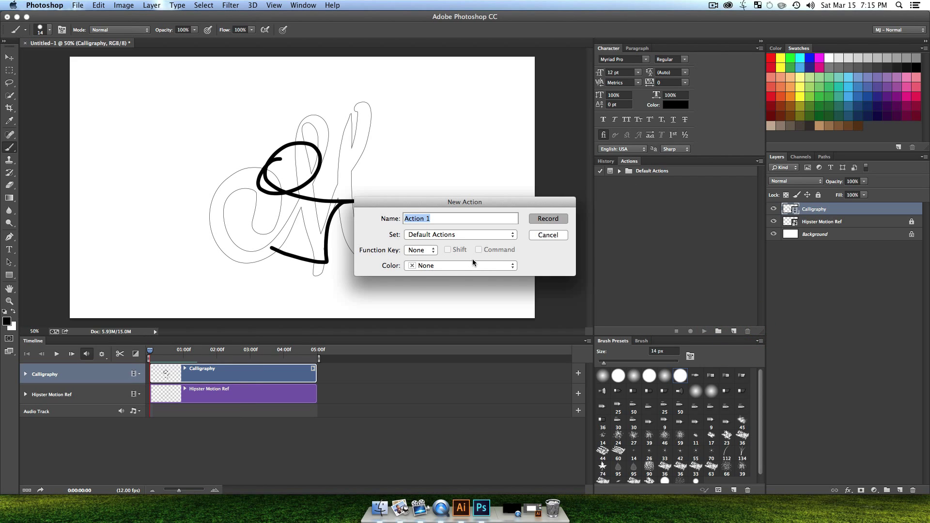
text(Duplicater)
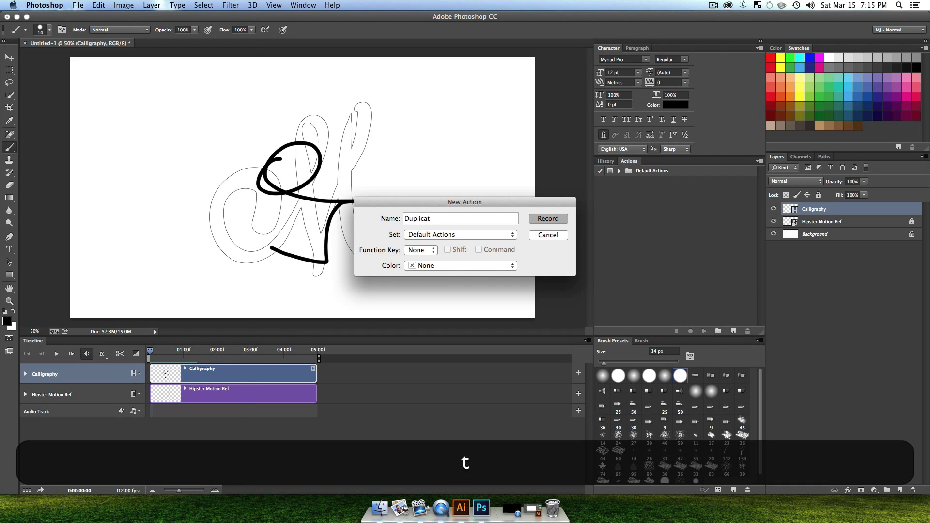
click(558, 222)
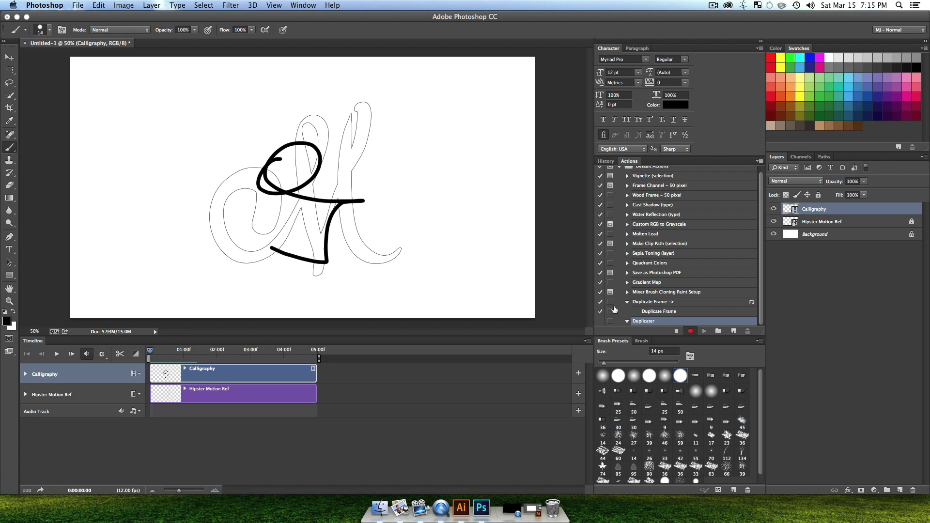
- Record a Duplicate Frame command on the Calligraphy video layer into the action and stop recording
click(150, 6)
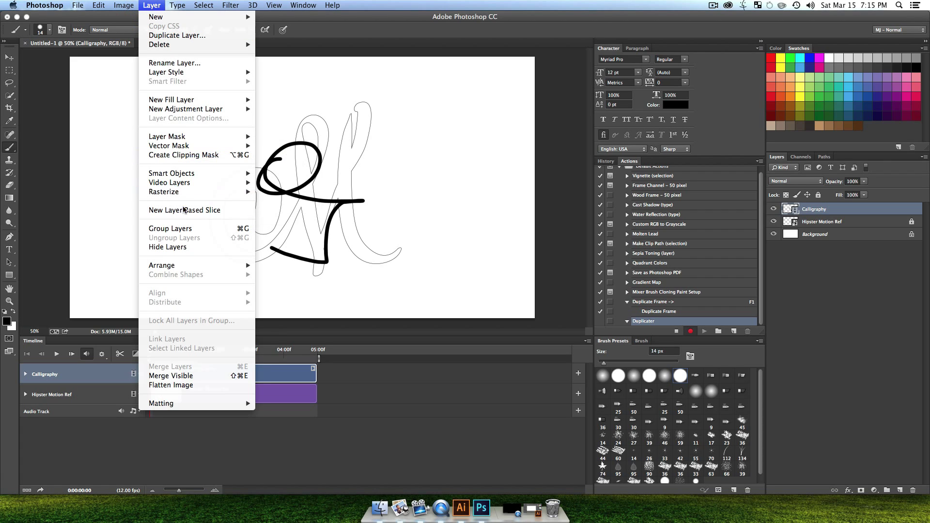
mouse_move(183, 183)
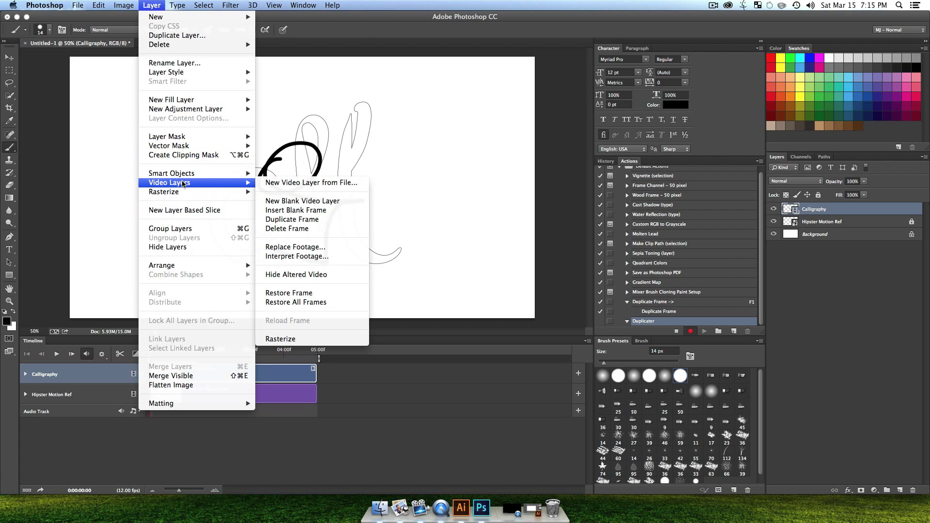
click(301, 219)
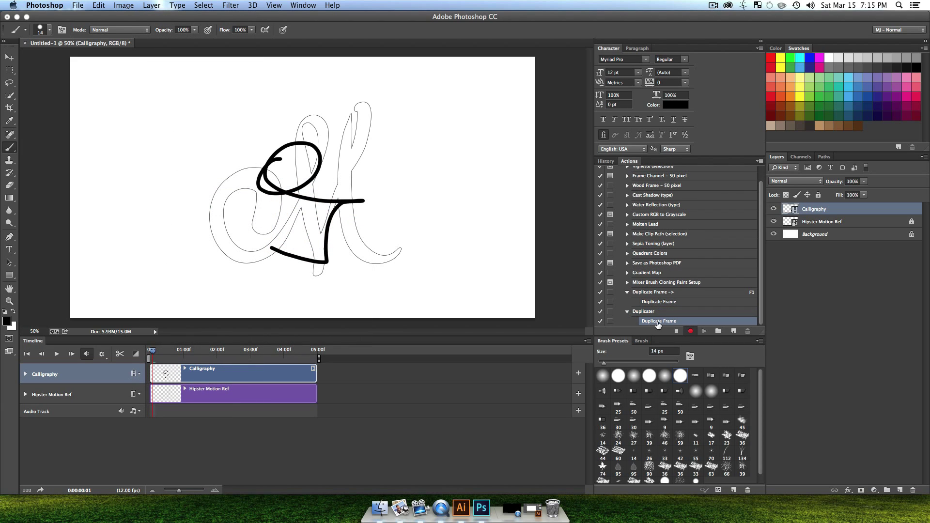
click(677, 333)
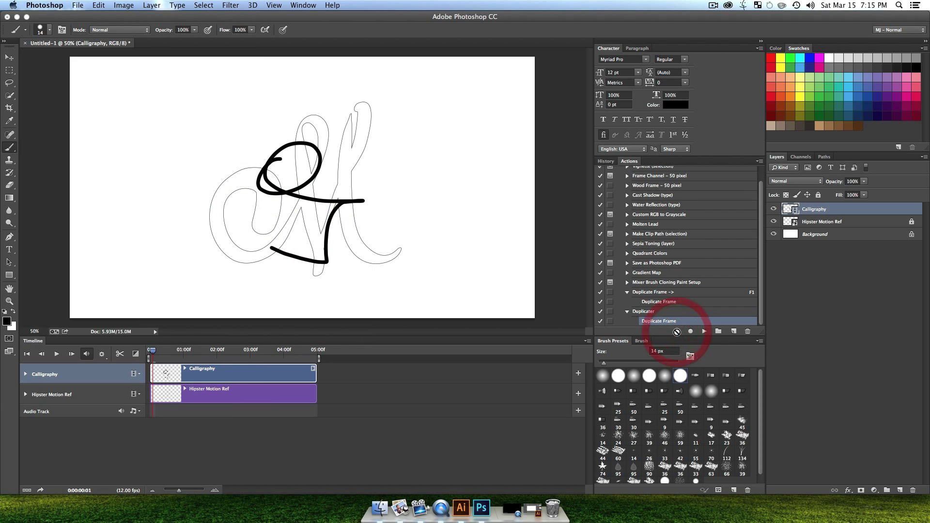
click(656, 312)
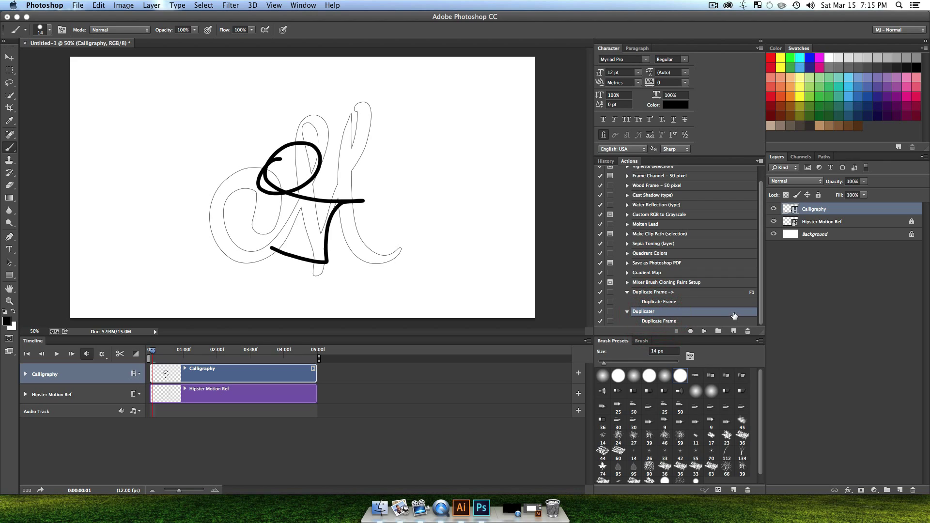
double_click(656, 312)
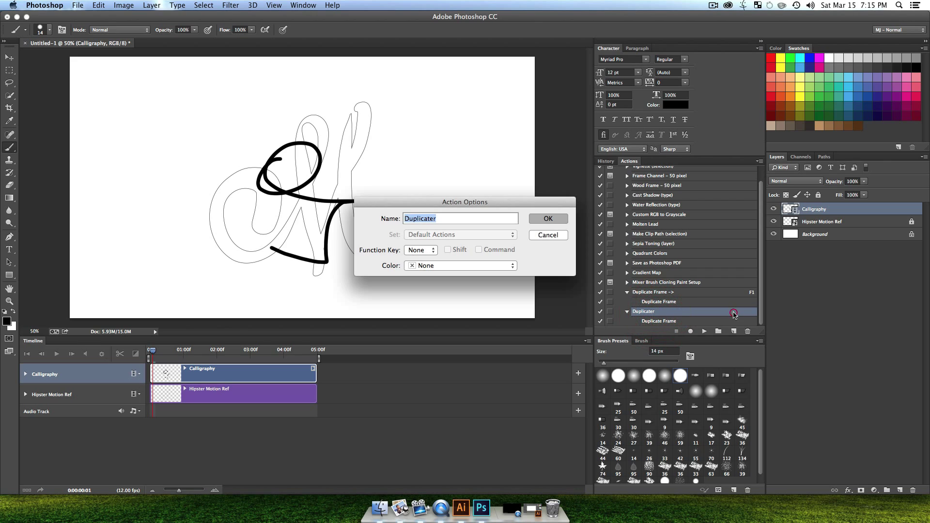
click(407, 254)
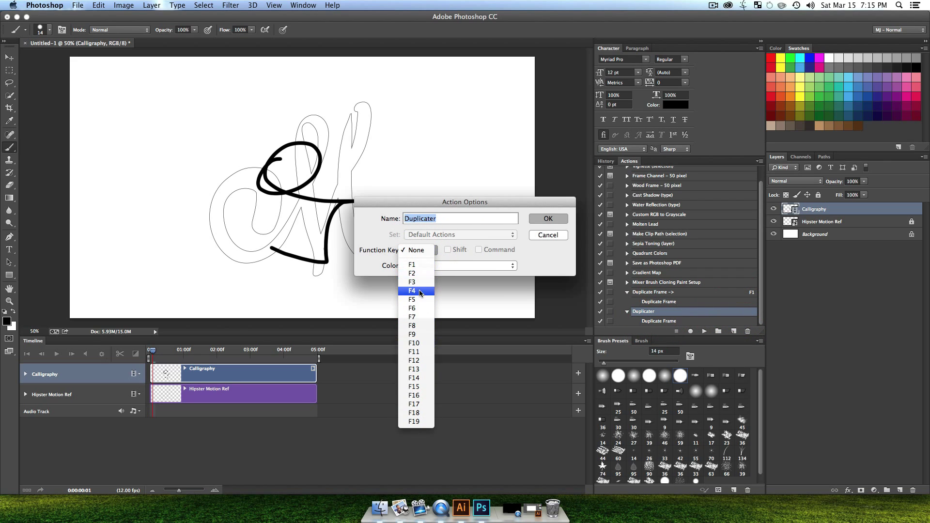
click(551, 249)
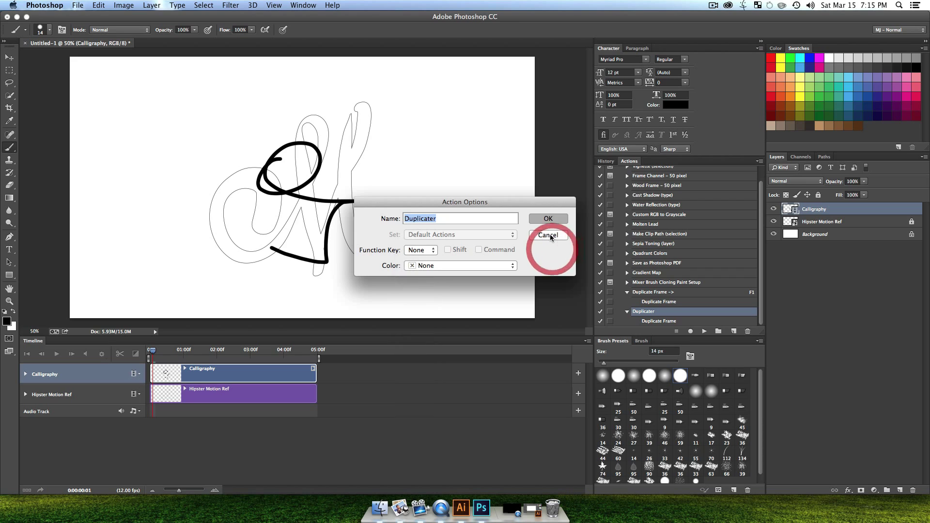
click(544, 238)
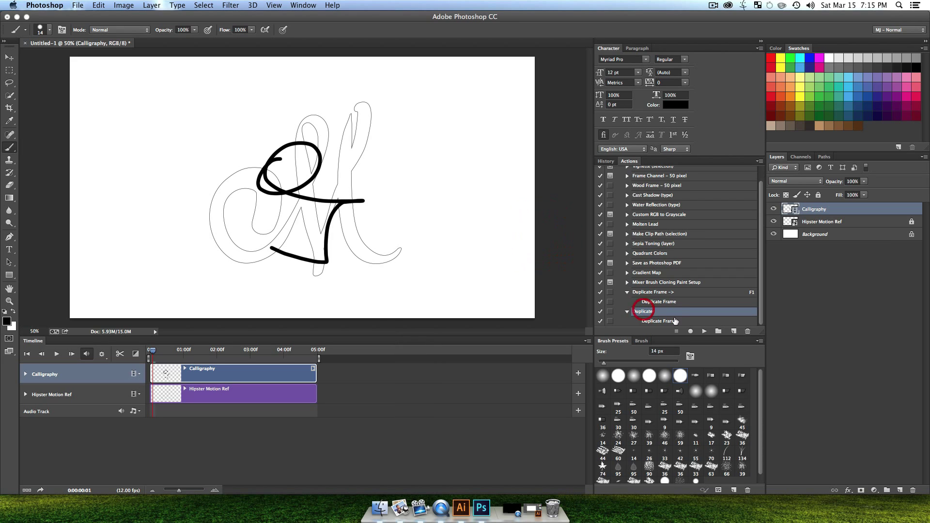
- Delete the Duplicater action and check the options of the existing "Duplicate Frame ->" action, leaving them as they are
click(746, 332)
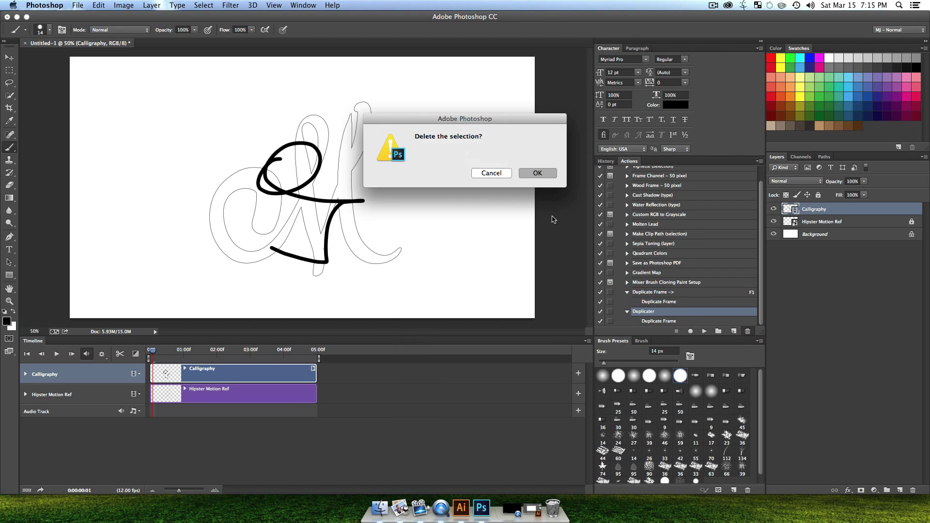
click(537, 172)
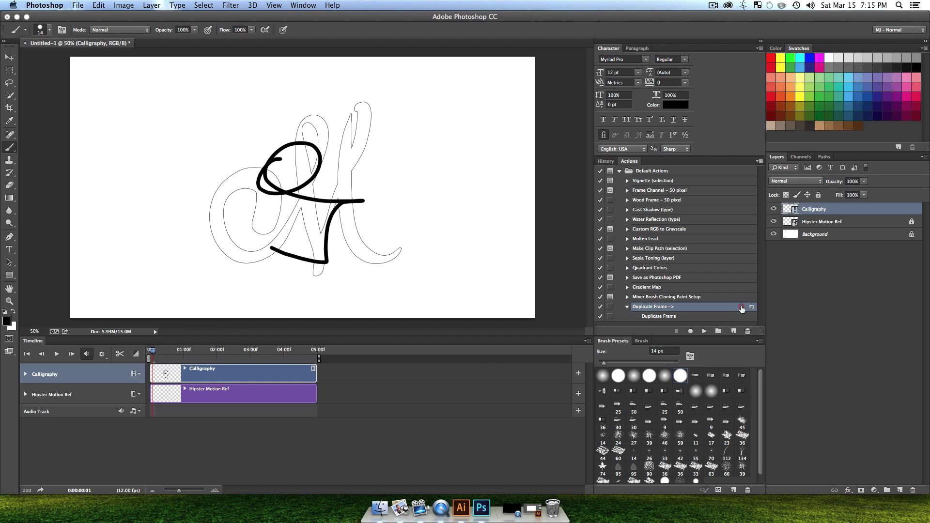
double_click(742, 309)
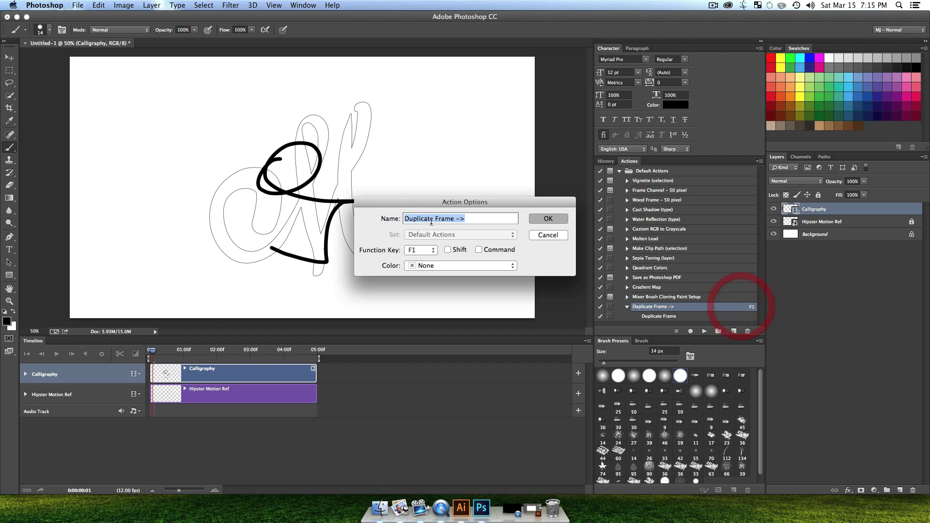
click(554, 234)
- Move the playhead to 0:00:00:07 and run the "Duplicate Frame ->" action six times to extend the smiley face
drag(161, 360, 170, 354)
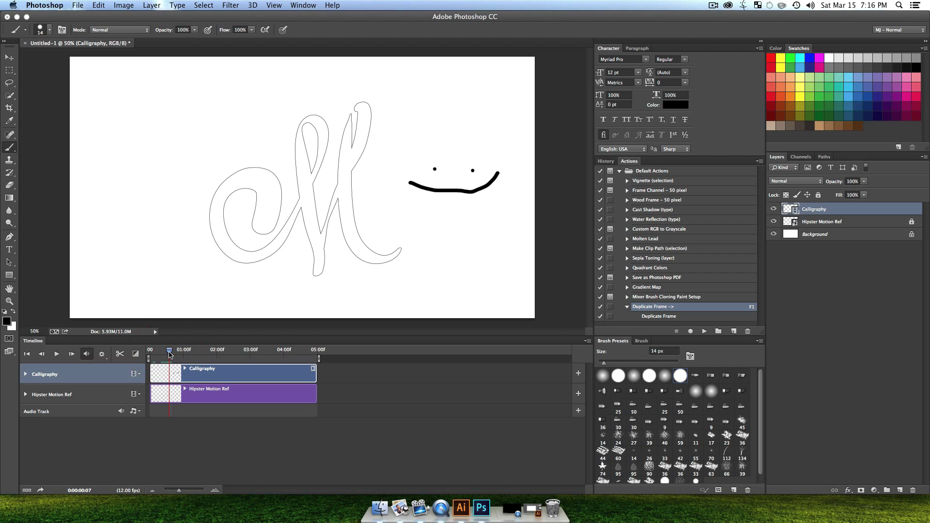
key(F1)
key(F1)
key(F1)
key(F1)
key(F1)
key(F1)
- Return the playhead to the first frame and delete the Calligraphy test layer
mouse_move(190, 358)
mouse_down()
mouse_move(208, 355)
mouse_move(167, 356)
mouse_move(203, 359)
mouse_move(185, 360)
mouse_move(201, 367)
mouse_move(70, 356)
mouse_up()
click(95, 376)
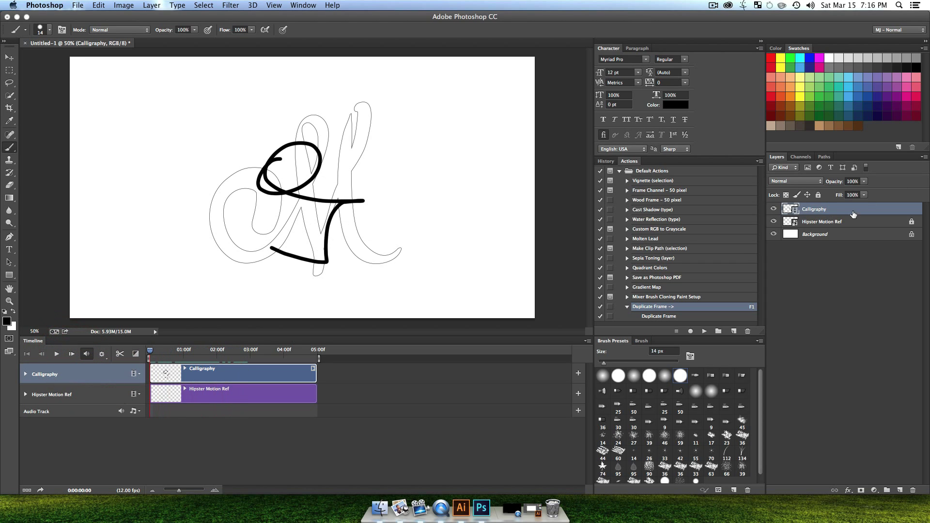
click(839, 211)
click(913, 490)
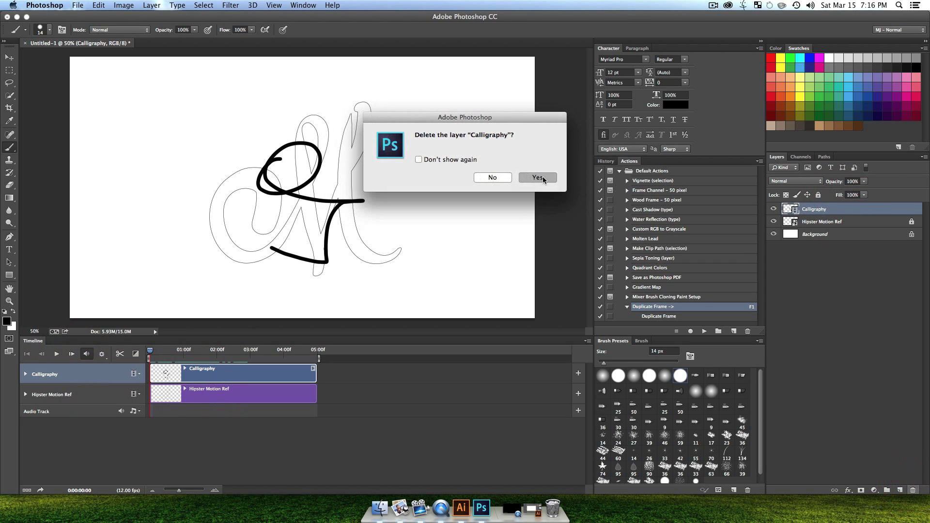
click(537, 178)
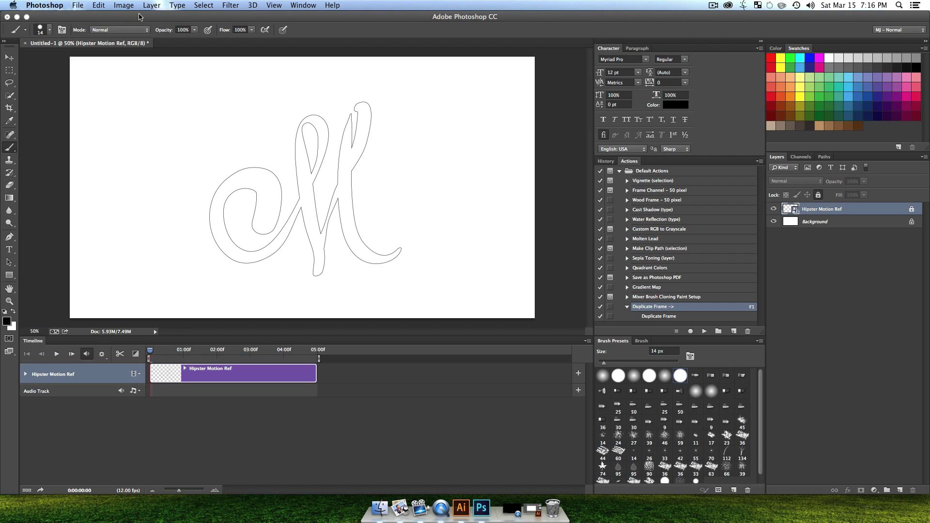
- Add a new blank video layer above Hipster Motion Ref and name it "For Realz"
click(155, 7)
mouse_move(180, 182)
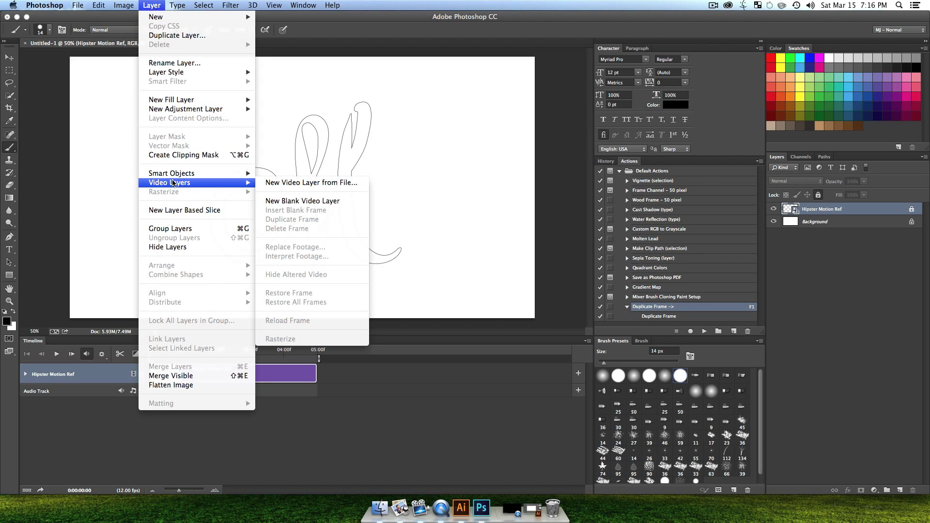
click(299, 206)
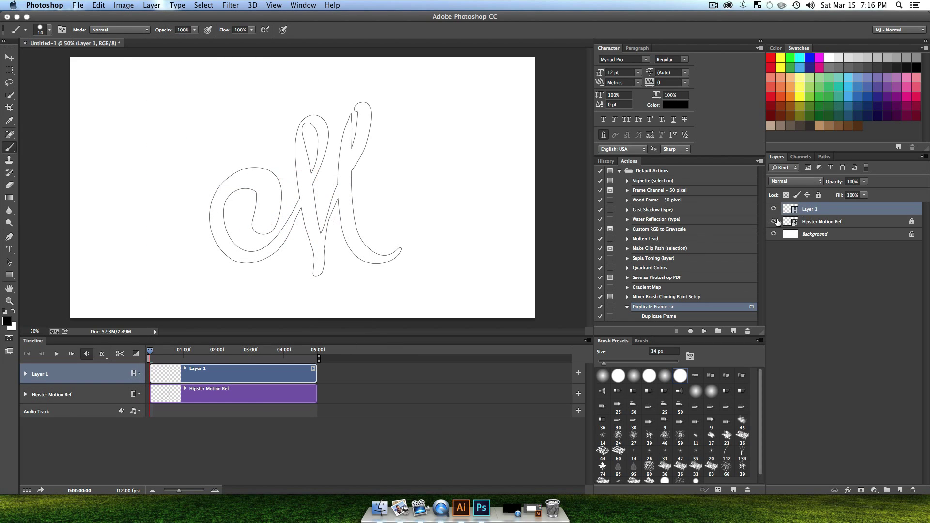
double_click(809, 209)
text(F)
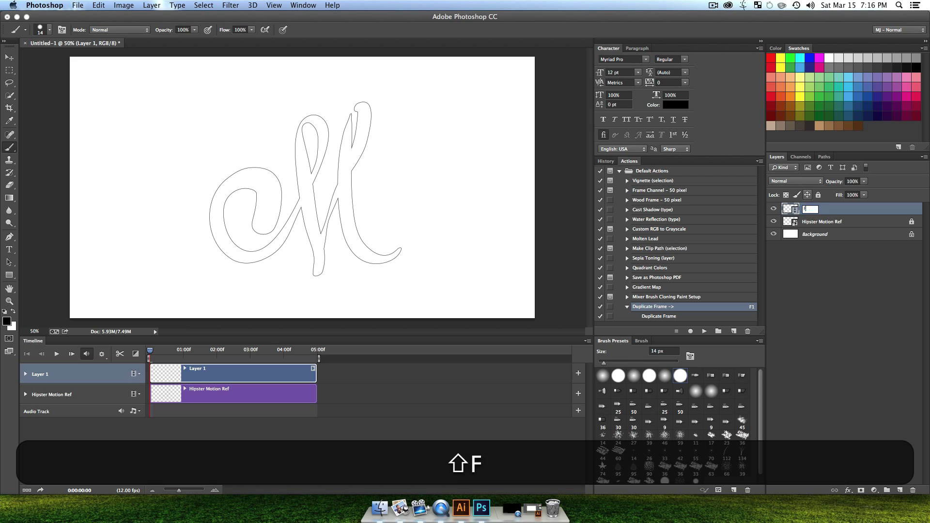
text(or Realz)
key(Return)
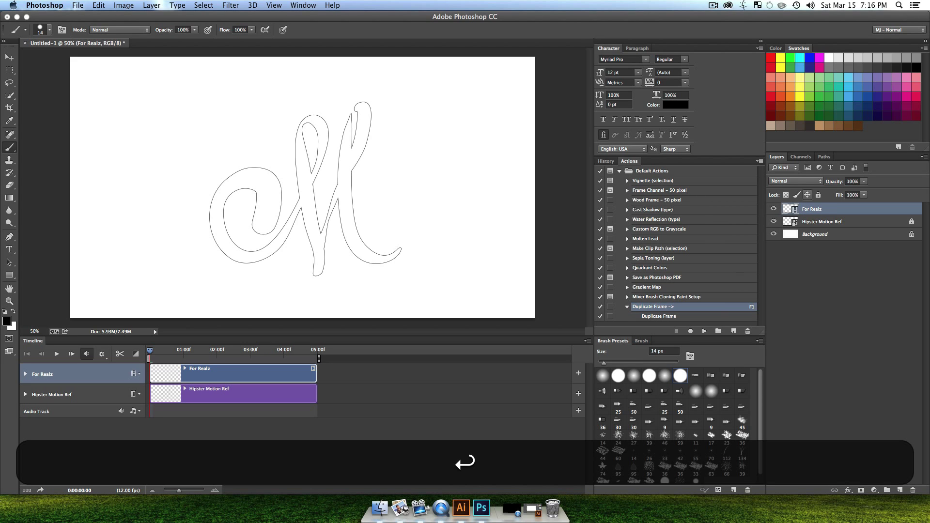
- Choose the Hard Round brush preset and set its size to 28 px for painting inside the letter
key(z)
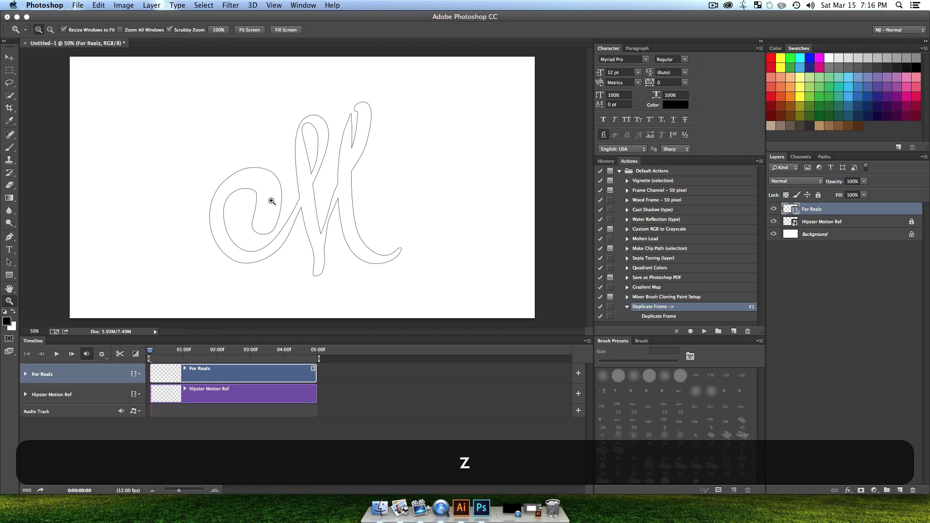
click(279, 230)
key(space)
drag(260, 227, 353, 187)
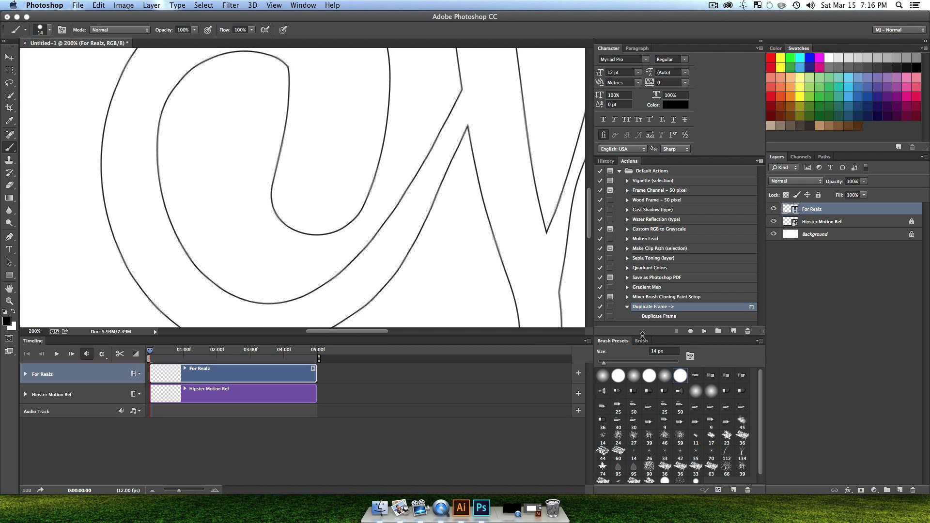
click(641, 341)
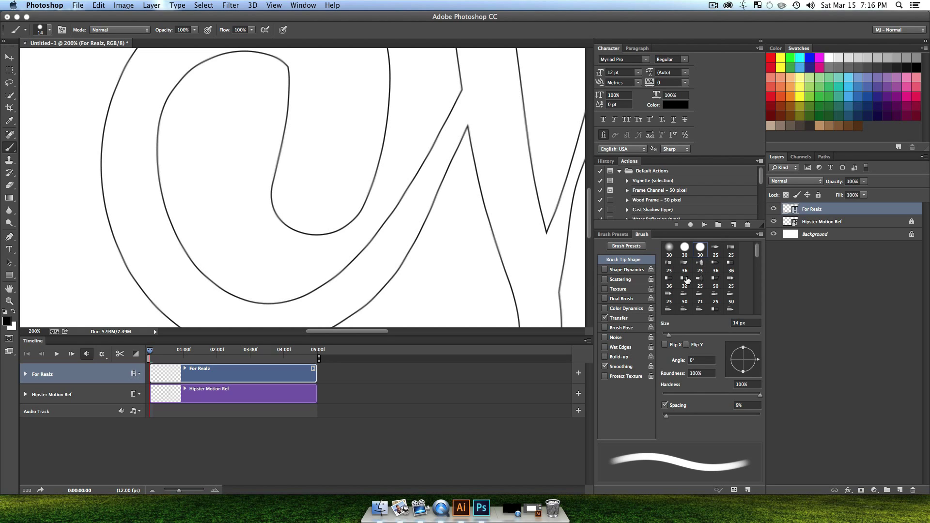
click(684, 248)
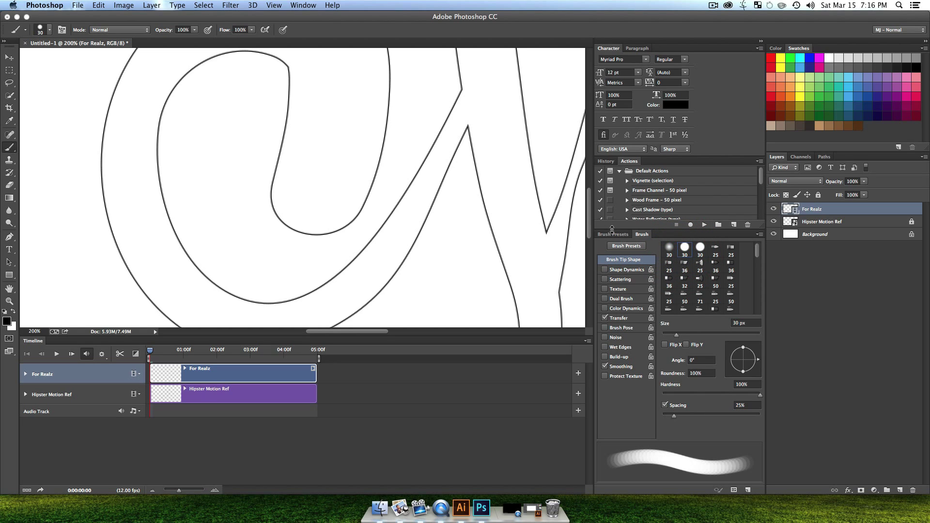
click(612, 233)
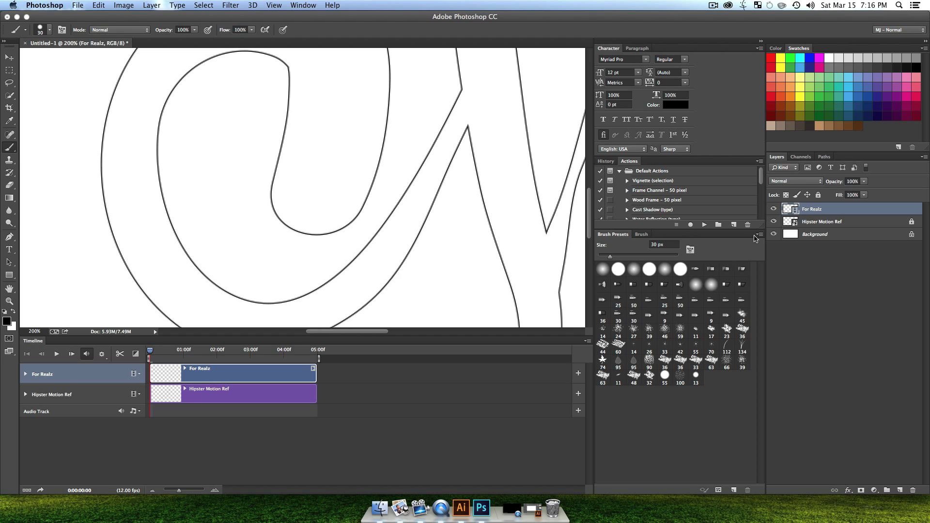
click(617, 270)
double_click(618, 270)
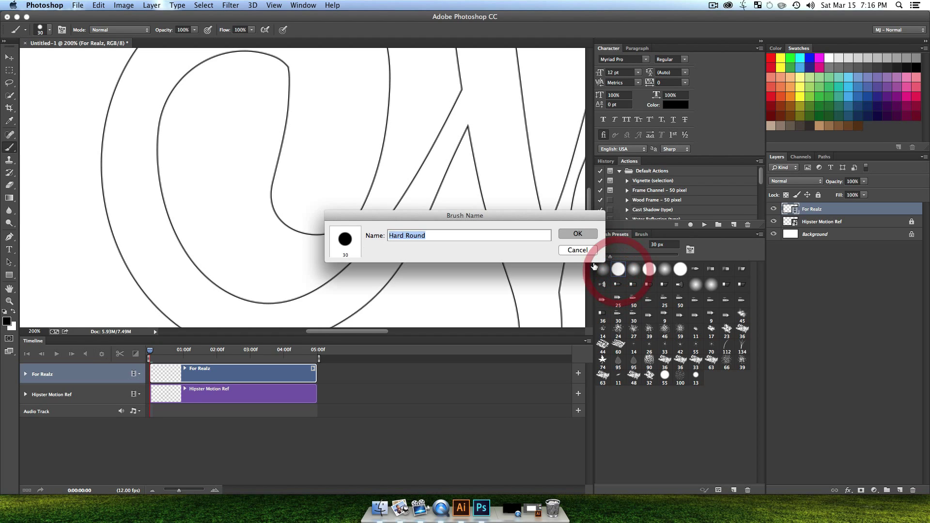
click(575, 235)
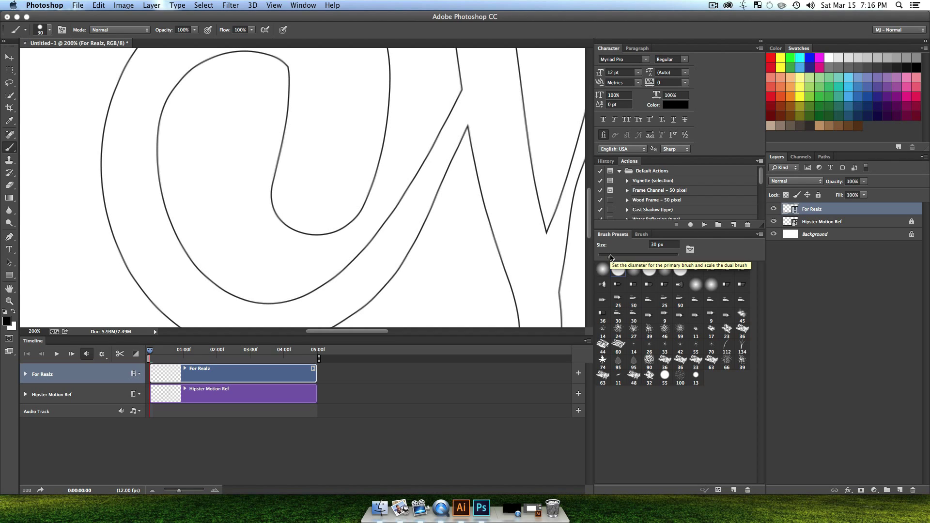
drag(610, 258, 609, 258)
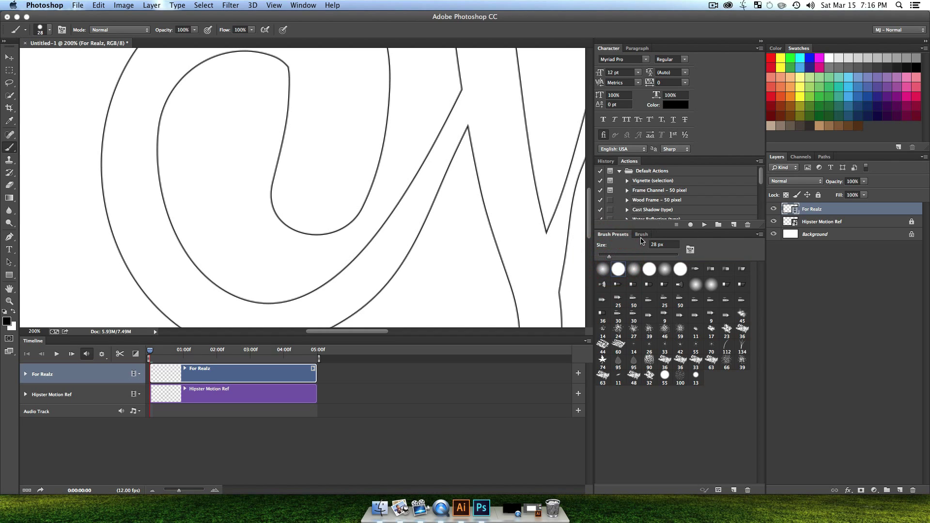
- Turn on Shape Dynamics for the brush and open its settings
click(640, 235)
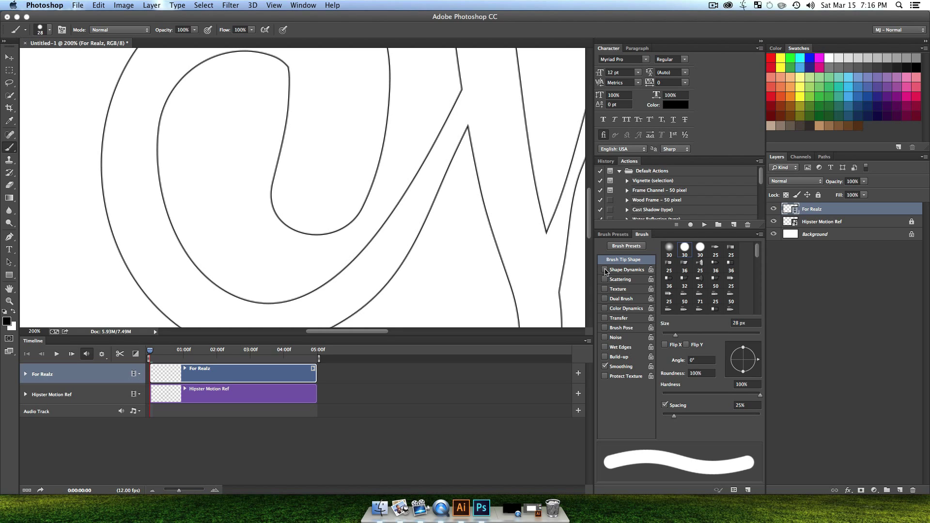
click(605, 270)
click(625, 270)
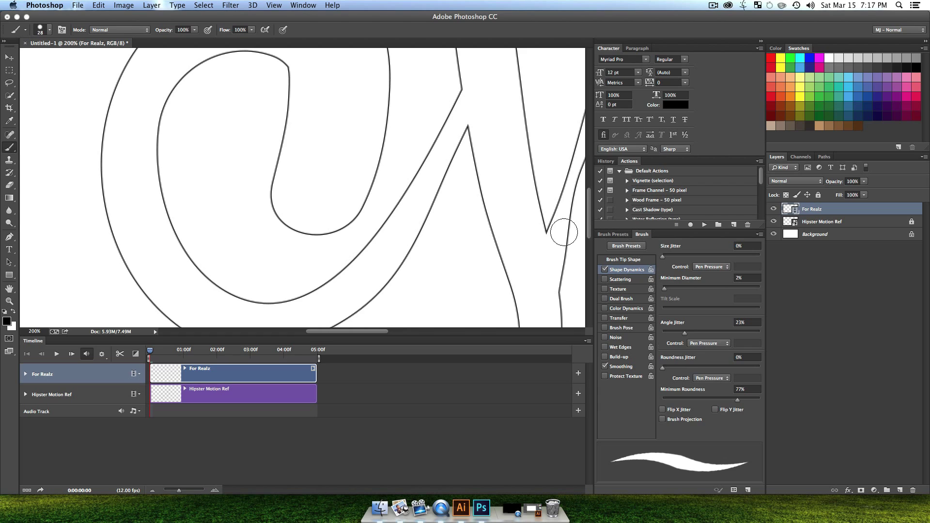
- Try out the brush with a few freehand strokes across the letter outlines
mouse_move(359, 135)
mouse_down()
mouse_move(396, 210)
mouse_move(494, 154)
mouse_up()
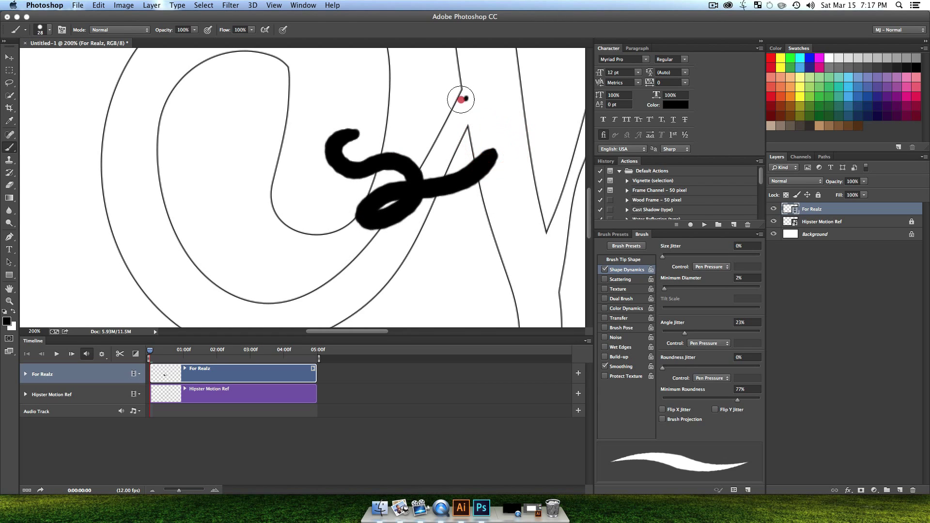
click(457, 103)
mouse_move(468, 116)
mouse_down()
mouse_move(492, 108)
mouse_move(502, 183)
mouse_move(542, 241)
mouse_move(451, 281)
mouse_move(431, 261)
mouse_up()
key(super+z)
- Collapse the character, actions and brush panels to icons and step the document history back to the Name Change state
click(760, 43)
click(756, 89)
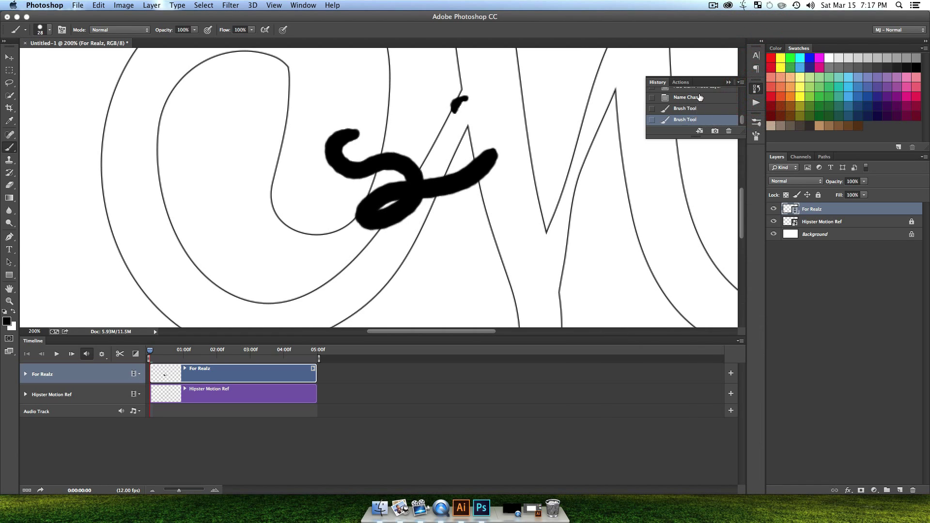
click(699, 96)
click(756, 88)
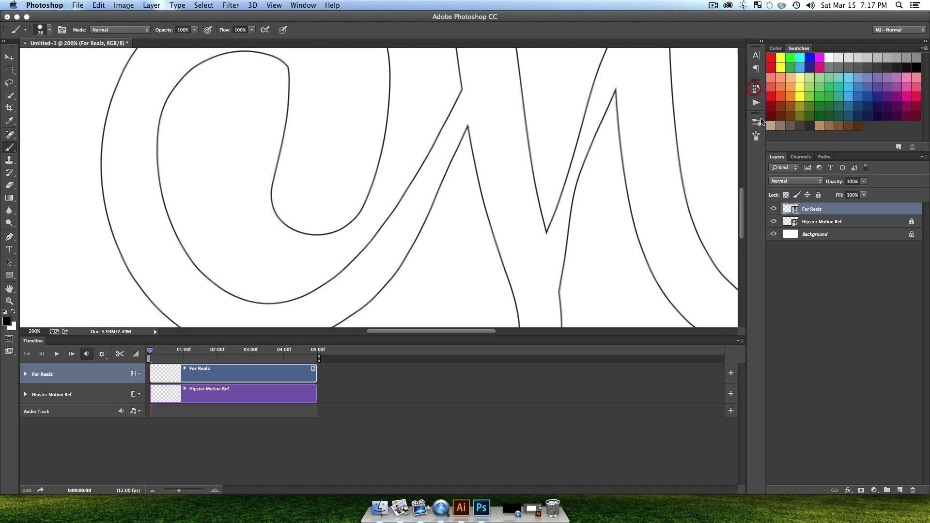
- Paint a small dot in the open space inside the letter's curl on the first frame of the For Realz layer
click(800, 273)
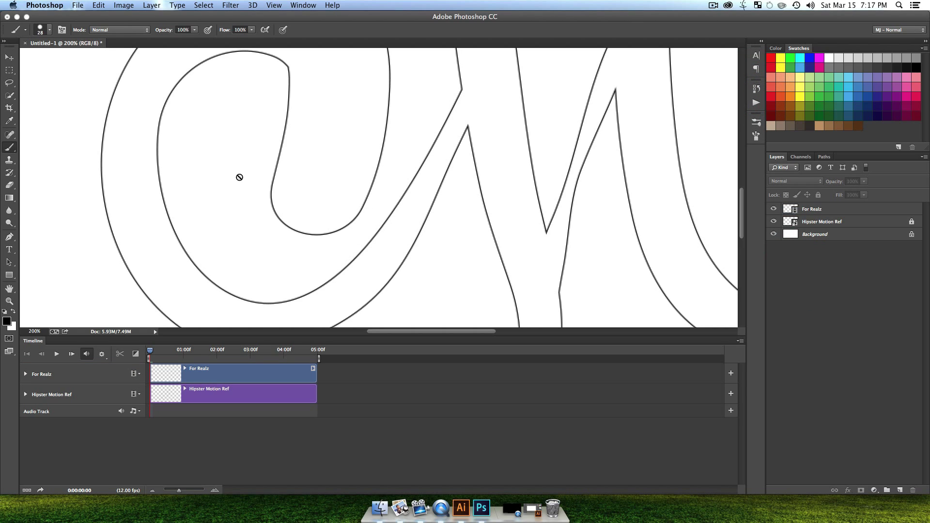
key(b)
click(808, 209)
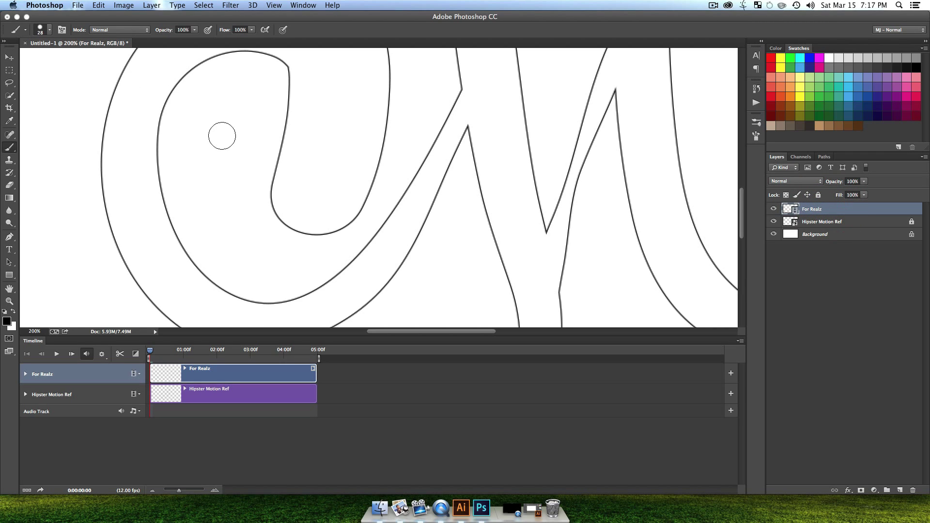
click(211, 113)
- With onion skins on, add blank frames up to 0:00:00:06 and paint ink growing from the dot into the curl's rounded end
key(ctrl+super+x)
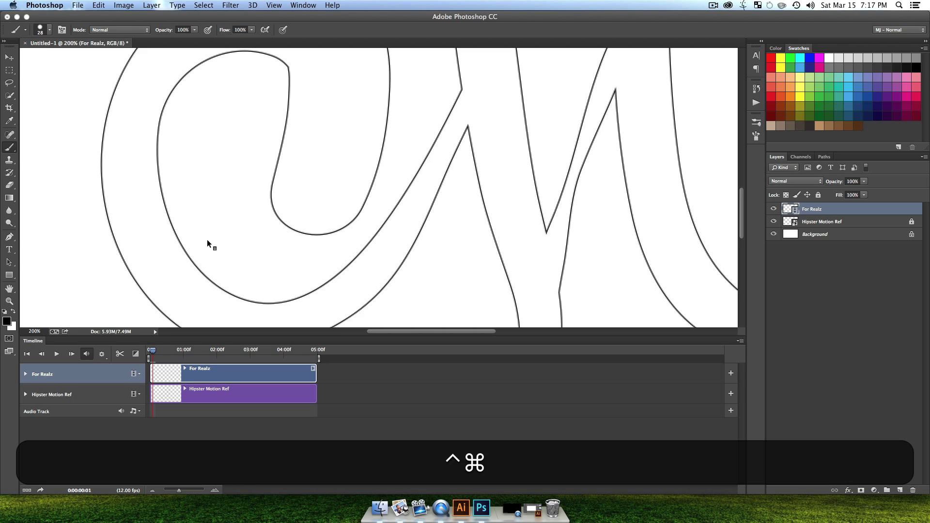
key(ctrl+super+s)
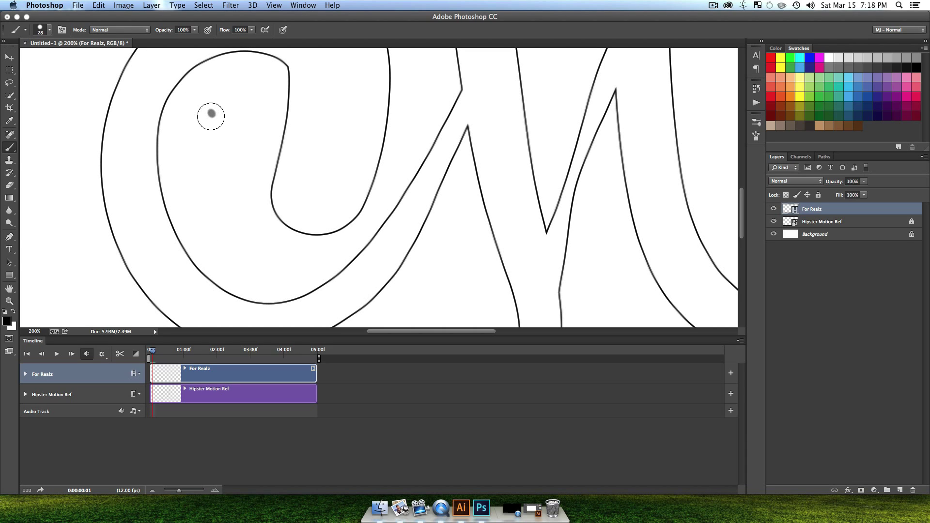
mouse_move(211, 113)
mouse_down()
mouse_move(219, 139)
mouse_move(210, 117)
mouse_move(219, 160)
mouse_move(228, 151)
mouse_move(211, 129)
mouse_move(228, 185)
mouse_move(243, 197)
mouse_move(244, 184)
mouse_move(225, 175)
mouse_move(282, 229)
mouse_move(292, 232)
mouse_move(270, 219)
mouse_move(272, 194)
mouse_move(261, 205)
mouse_move(248, 200)
mouse_move(258, 214)
mouse_move(228, 183)
mouse_move(339, 212)
mouse_move(335, 228)
mouse_move(293, 223)
mouse_move(253, 200)
mouse_move(264, 193)
mouse_move(307, 218)
mouse_move(331, 215)
mouse_move(290, 228)
mouse_move(285, 149)
mouse_move(306, 161)
mouse_move(374, 154)
mouse_move(356, 201)
mouse_move(321, 223)
mouse_move(281, 208)
mouse_move(288, 167)
mouse_move(315, 201)
mouse_move(334, 201)
mouse_move(364, 165)
mouse_move(356, 176)
mouse_move(310, 187)
mouse_move(372, 163)
mouse_move(358, 177)
mouse_up()
key(ctrl+super+x)
key(ctrl+super+x)
key(ctrl+super+x)
key(ctrl+super+x)
key(ctrl+super+x)
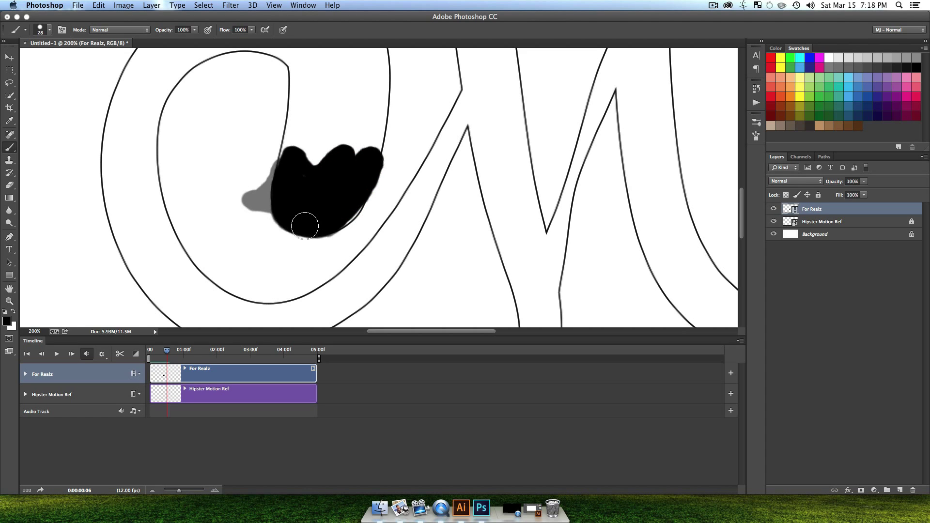
- Duplicate the ink frame to 0:00:00:07 and 0:00:00:08, extending the ink up the curl's inner stem toward its top bend
drag(387, 172, 370, 230)
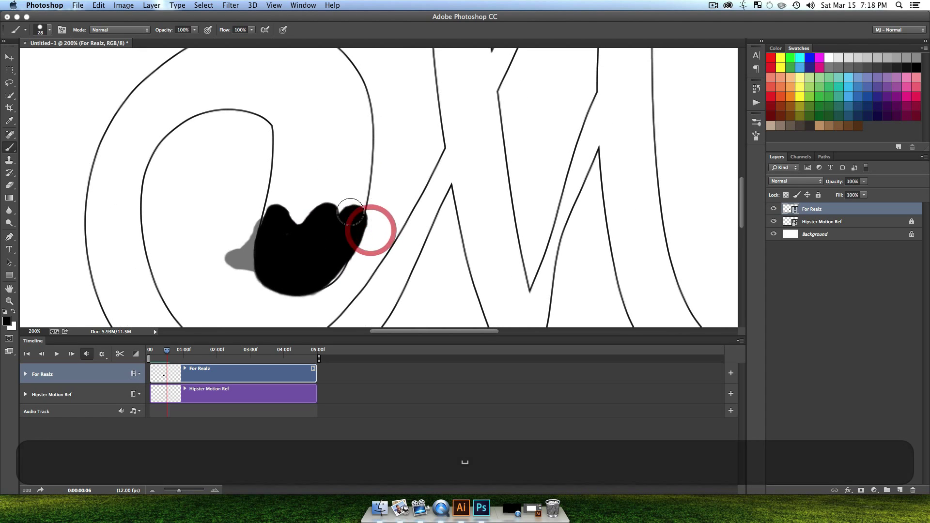
key(F1)
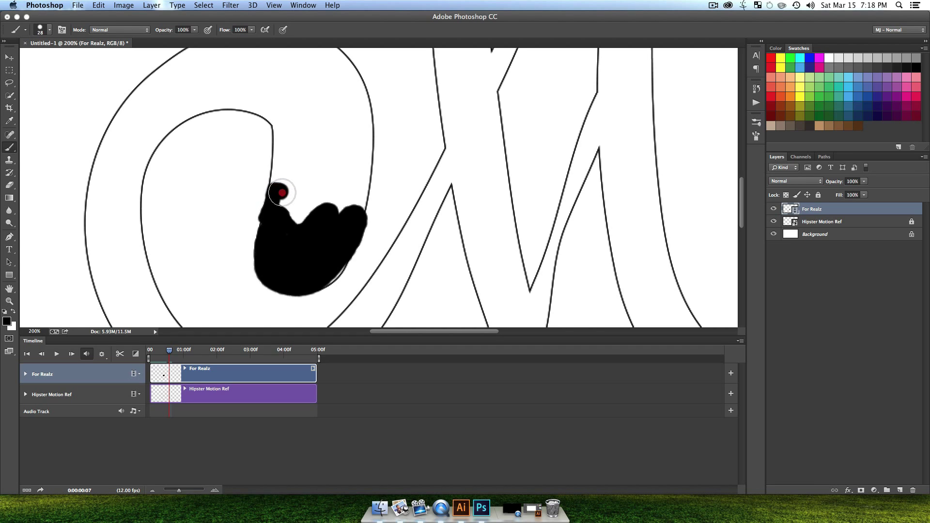
mouse_move(292, 183)
mouse_down()
mouse_move(311, 190)
mouse_move(331, 174)
mouse_move(344, 184)
mouse_up()
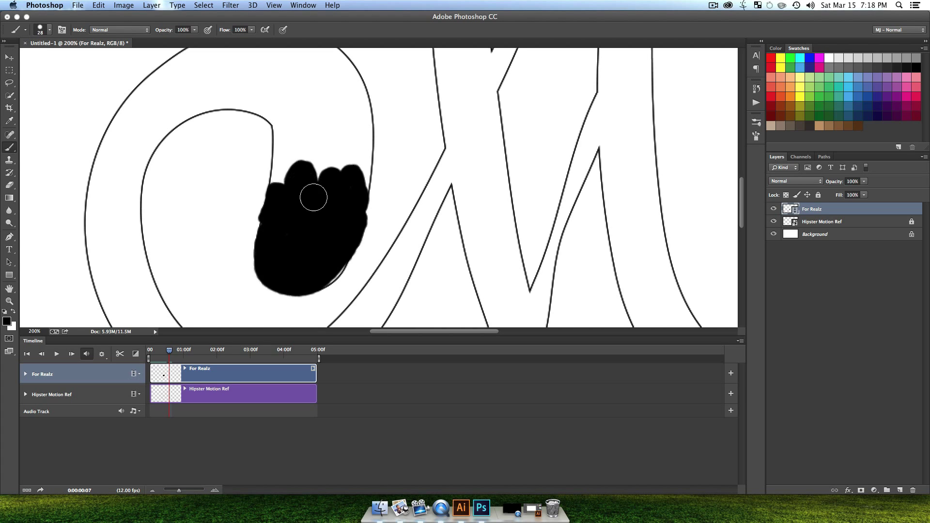
key(F1)
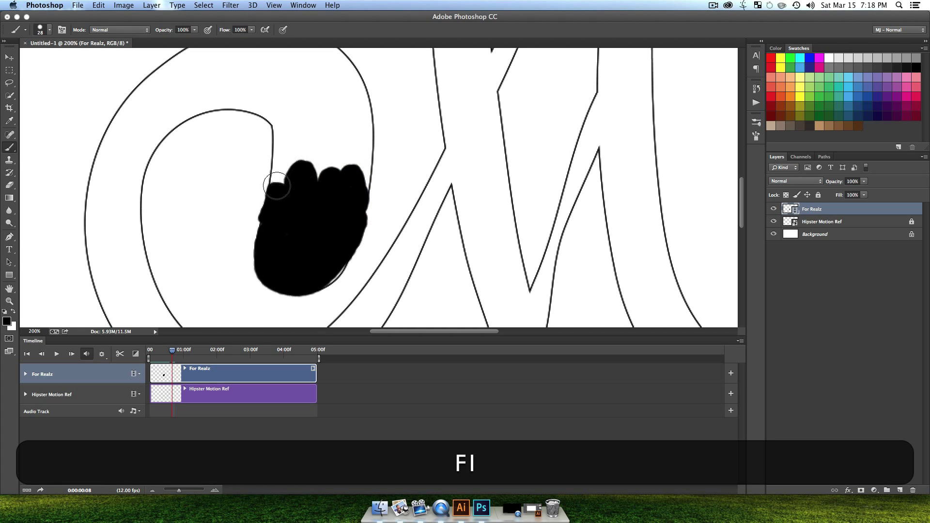
mouse_move(276, 186)
mouse_down()
mouse_move(277, 123)
mouse_move(307, 132)
mouse_move(315, 91)
mouse_move(336, 88)
mouse_move(361, 95)
mouse_move(365, 161)
mouse_move(356, 105)
mouse_move(294, 148)
mouse_move(345, 129)
mouse_move(314, 130)
mouse_move(380, 188)
mouse_up()
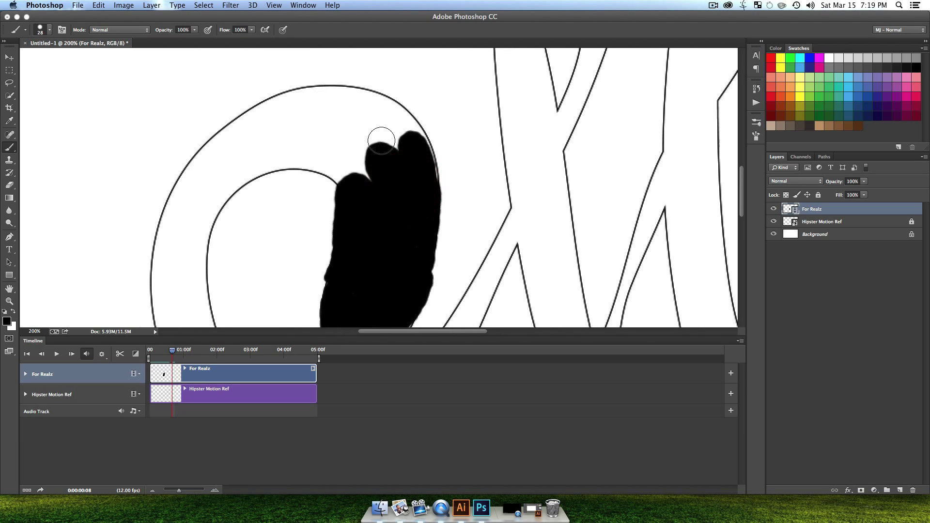
mouse_move(407, 145)
mouse_down()
mouse_move(399, 129)
mouse_move(414, 134)
mouse_up()
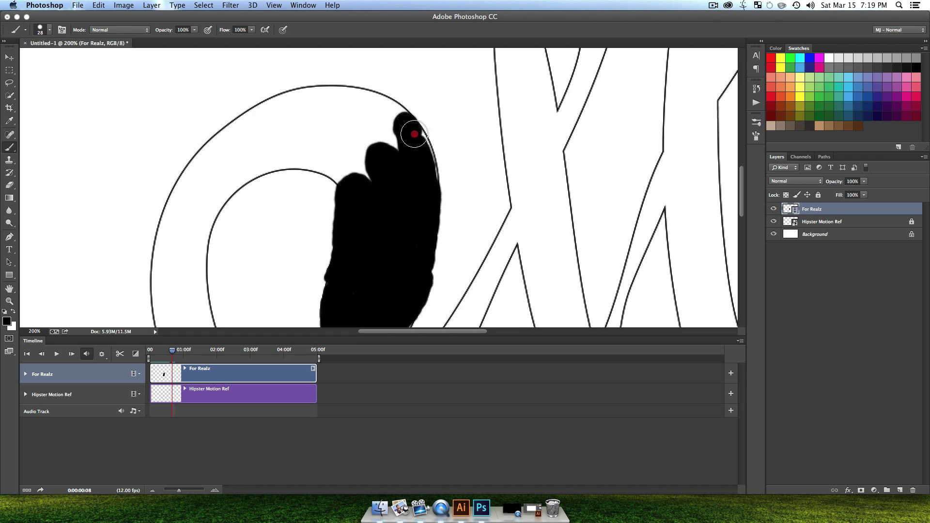
- Duplicate to frames 0:00:00:09 and 0:00:00:10, carrying the ink around the curl's top bend and filling the gaps
key(F1)
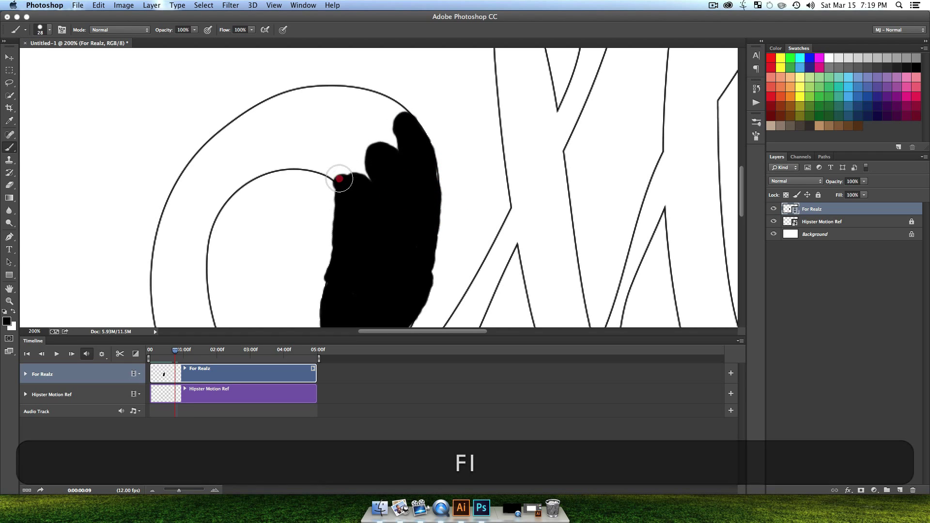
mouse_move(339, 176)
mouse_down()
mouse_move(284, 169)
mouse_move(279, 158)
mouse_move(314, 152)
mouse_move(335, 161)
mouse_move(323, 132)
mouse_move(357, 118)
mouse_move(354, 105)
mouse_move(398, 113)
mouse_move(370, 110)
mouse_up()
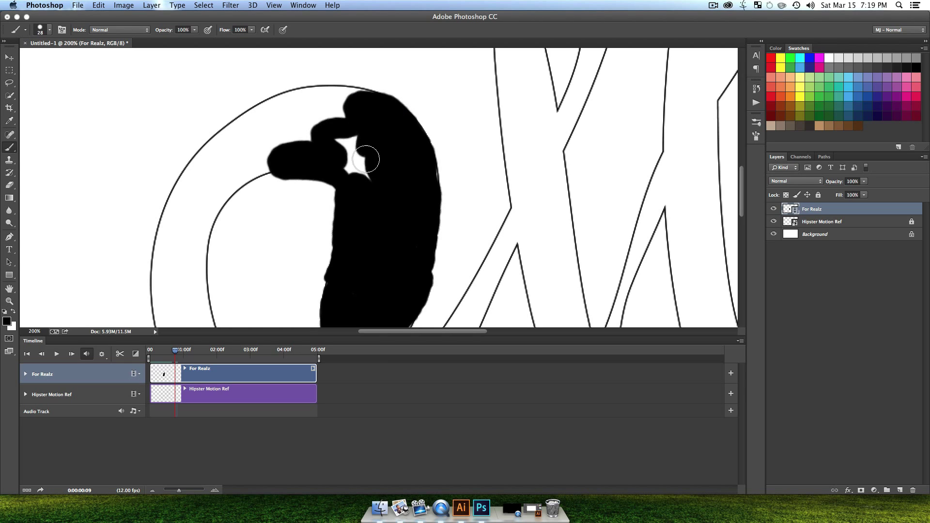
mouse_move(365, 159)
mouse_down()
mouse_move(352, 165)
mouse_move(372, 113)
mouse_up()
key(F1)
mouse_move(276, 166)
mouse_down()
mouse_move(222, 201)
mouse_move(209, 198)
mouse_move(295, 129)
mouse_move(328, 119)
mouse_move(345, 95)
mouse_up()
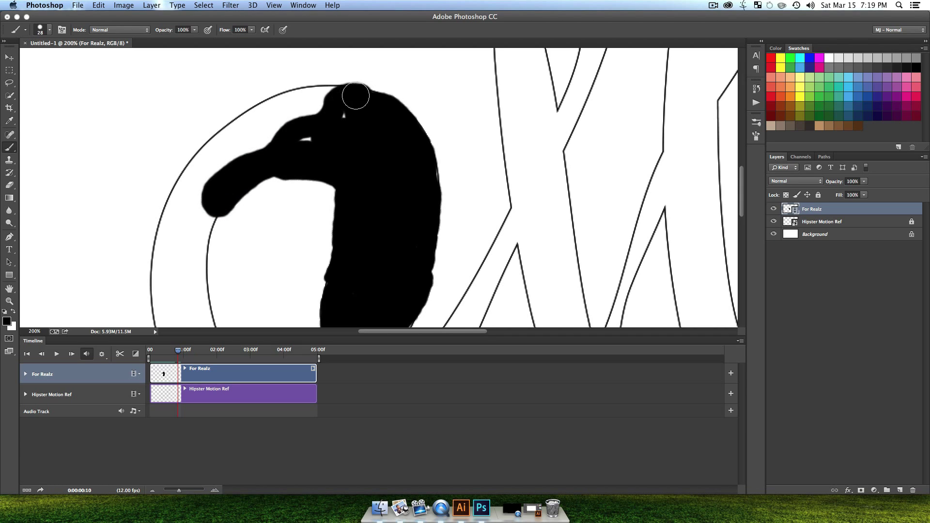
drag(273, 174, 383, 121)
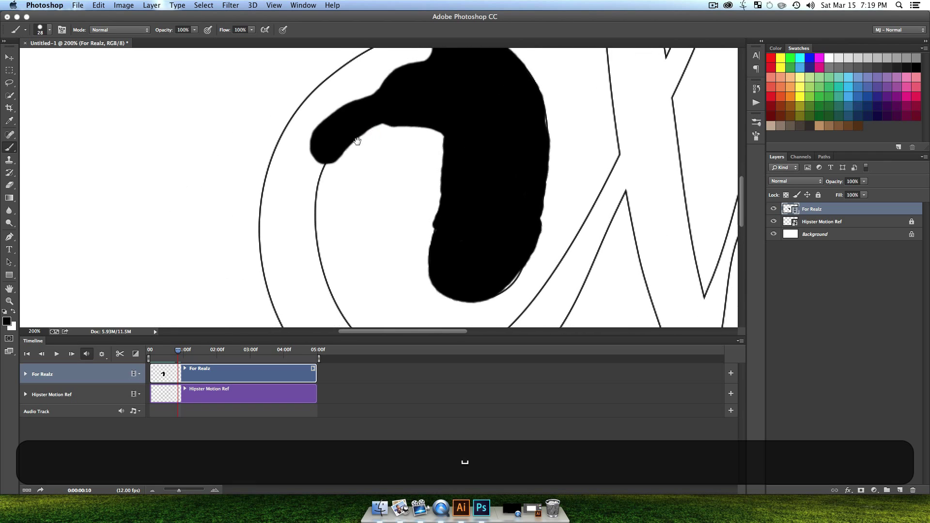
- Duplicate to frames 0:00:00:11 and 0:00:01:00, thickening the top arc and painting the ink down the curl's outer side
key(F1)
mouse_move(334, 154)
mouse_down()
mouse_move(317, 196)
mouse_move(318, 241)
mouse_move(301, 244)
mouse_move(308, 152)
mouse_move(292, 142)
mouse_move(384, 87)
mouse_up()
mouse_move(290, 139)
mouse_down()
mouse_move(310, 187)
mouse_move(306, 235)
mouse_up()
key(space)
mouse_move(401, 112)
mouse_down()
mouse_move(379, 168)
mouse_move(423, 103)
mouse_move(394, 97)
mouse_move(427, 96)
mouse_move(357, 137)
mouse_move(381, 104)
mouse_move(357, 117)
mouse_move(282, 178)
mouse_up()
key(F1)
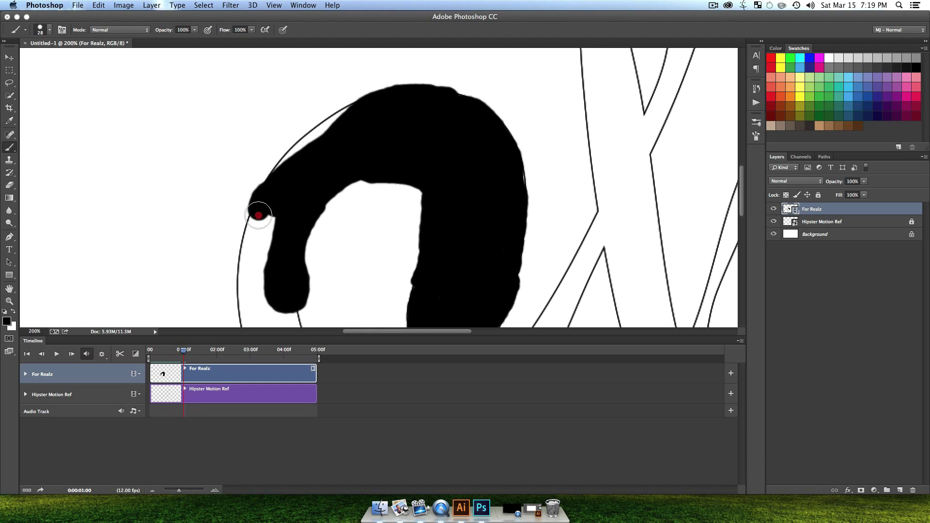
drag(258, 215, 281, 241)
key(space)
mouse_move(284, 275)
mouse_down()
mouse_move(317, 198)
mouse_move(308, 219)
mouse_move(328, 232)
mouse_move(338, 273)
mouse_move(322, 290)
mouse_move(310, 269)
mouse_move(311, 233)
mouse_up()
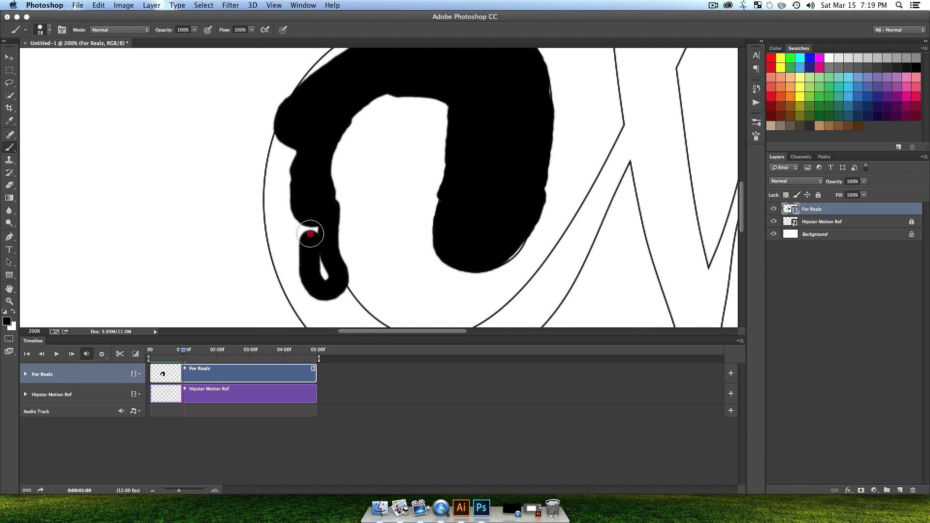
- On a duplicated frame at 0:00:01:01, extend the ink down the curl's outer side toward its bottom bend
key(space)
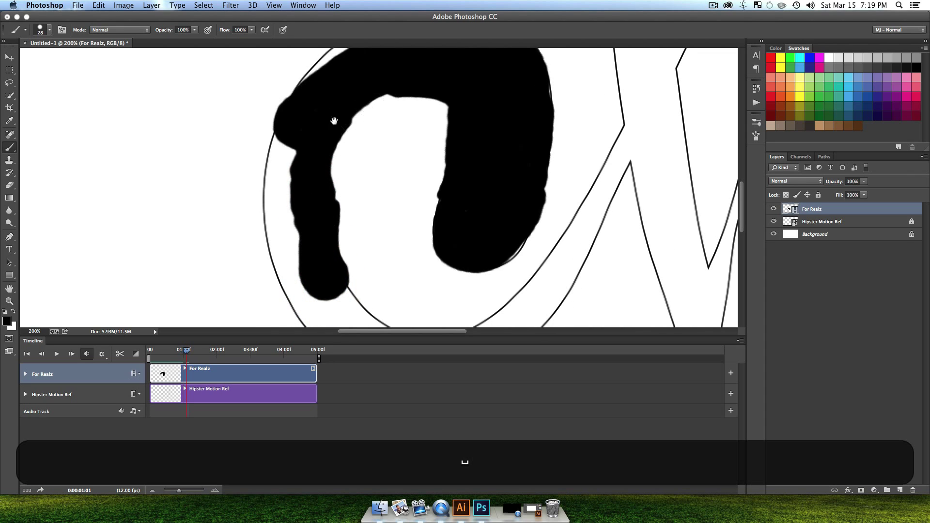
mouse_move(334, 121)
mouse_down()
mouse_move(312, 176)
mouse_move(357, 155)
mouse_move(285, 203)
mouse_move(255, 239)
mouse_up()
drag(312, 183, 342, 162)
key(space)
drag(341, 236, 343, 116)
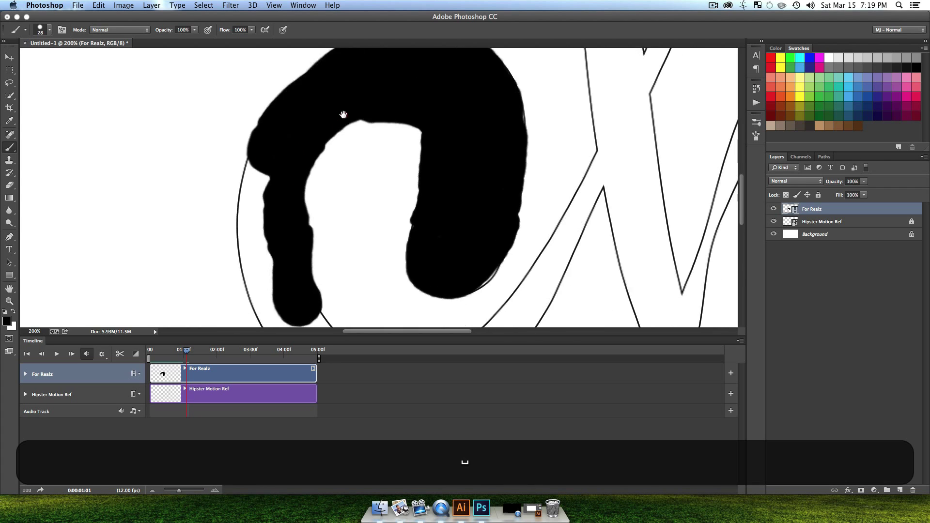
mouse_move(318, 286)
mouse_down()
mouse_move(330, 209)
mouse_move(311, 183)
mouse_move(321, 234)
mouse_move(316, 254)
mouse_move(299, 212)
mouse_up()
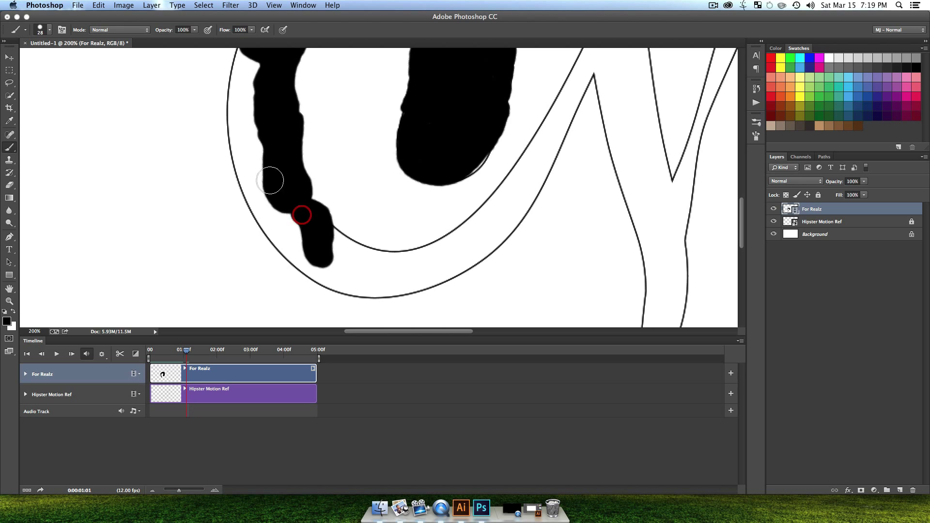
key(space)
drag(240, 64, 257, 133)
mouse_move(269, 89)
mouse_down()
mouse_move(251, 128)
mouse_move(264, 136)
mouse_up()
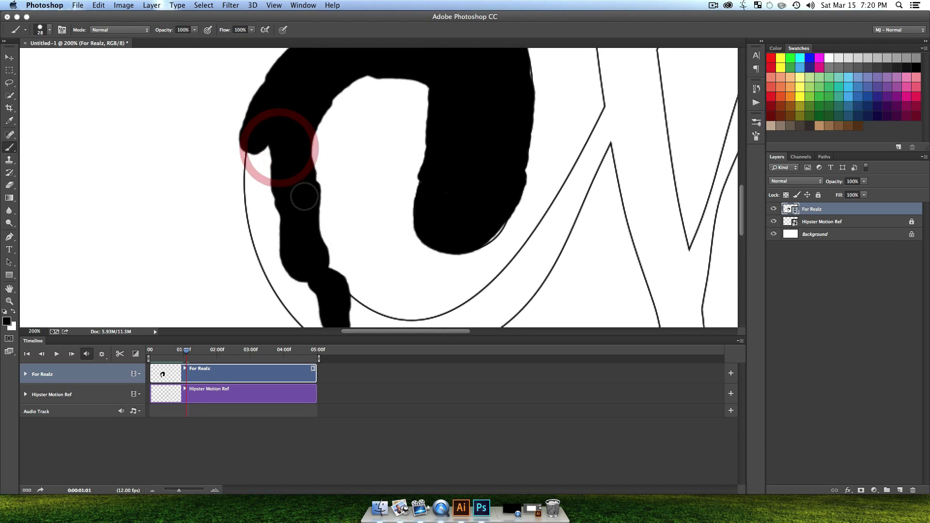
- Duplicate to frames 0:00:01:02 and 0:00:01:03, widening the outer side and leading the ink into the curl's bottom bend
key(F1)
mouse_move(254, 155)
mouse_down()
mouse_move(250, 194)
mouse_move(265, 183)
mouse_up()
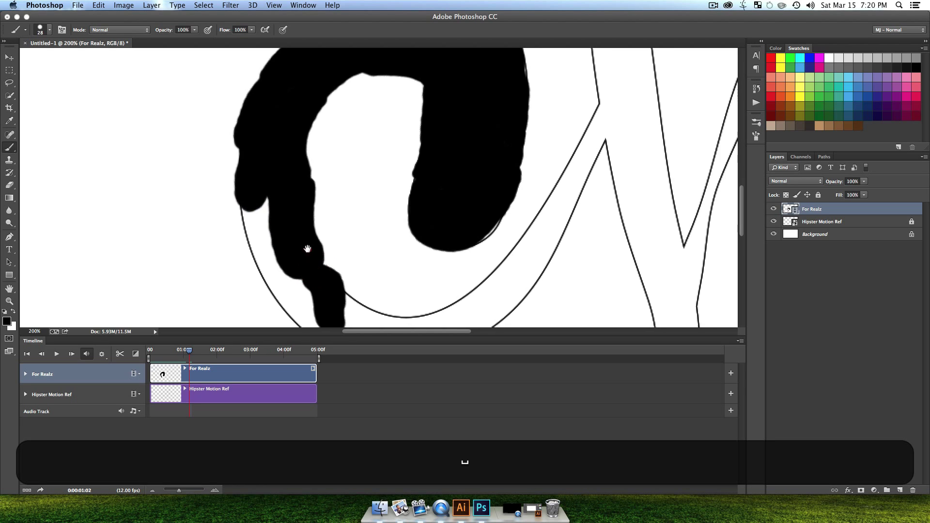
scroll(310, 252, down, 5)
mouse_move(291, 197)
mouse_down()
mouse_move(263, 186)
mouse_move(281, 200)
mouse_move(291, 237)
mouse_move(356, 260)
mouse_move(300, 219)
mouse_up()
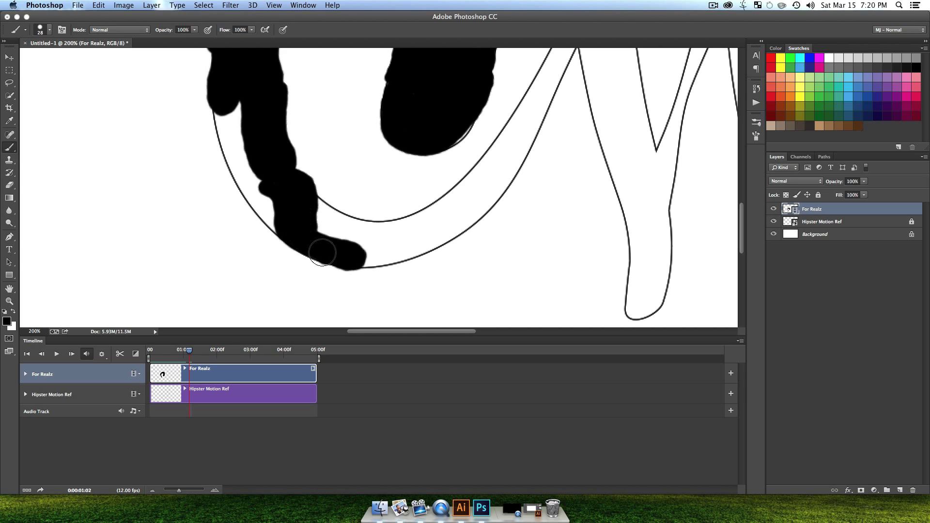
key(F1)
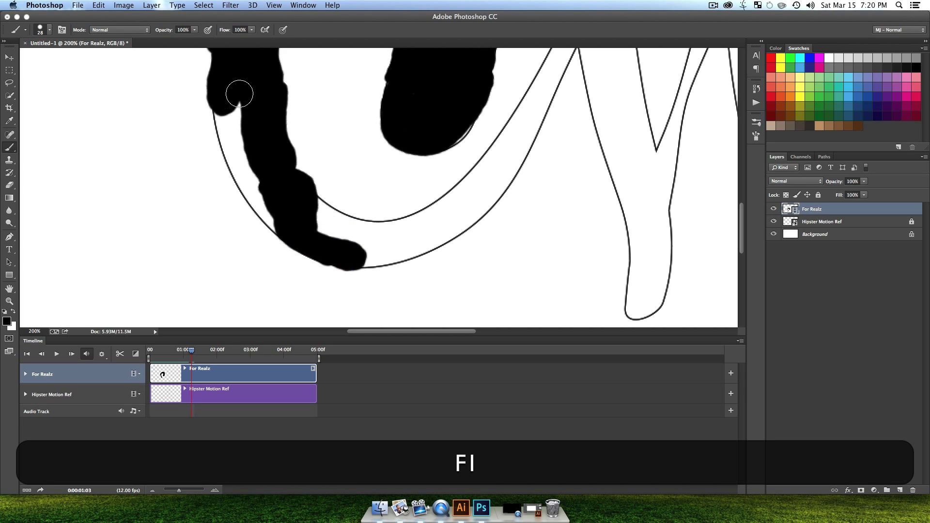
mouse_move(241, 91)
mouse_down()
mouse_move(218, 114)
mouse_move(218, 138)
mouse_move(245, 169)
mouse_up()
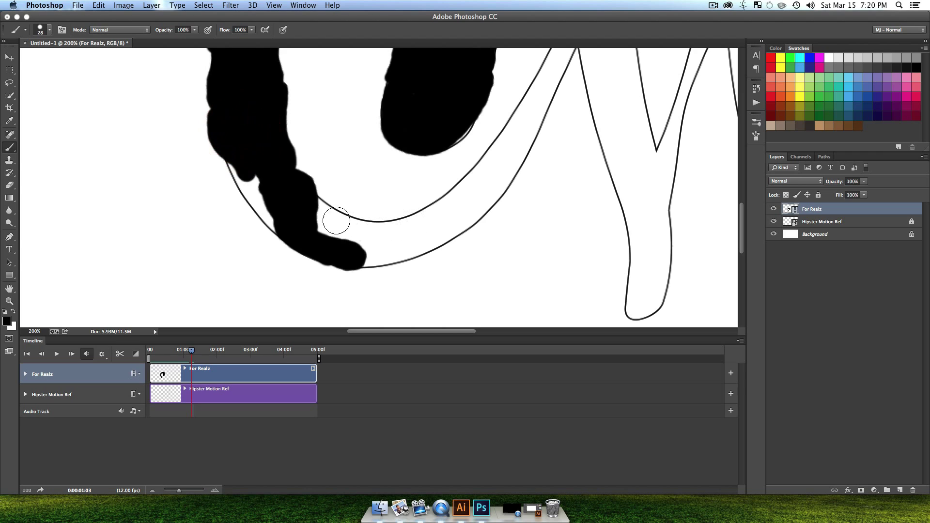
mouse_move(336, 213)
mouse_down()
mouse_move(373, 224)
mouse_move(320, 220)
mouse_move(348, 254)
mouse_move(410, 251)
mouse_up()
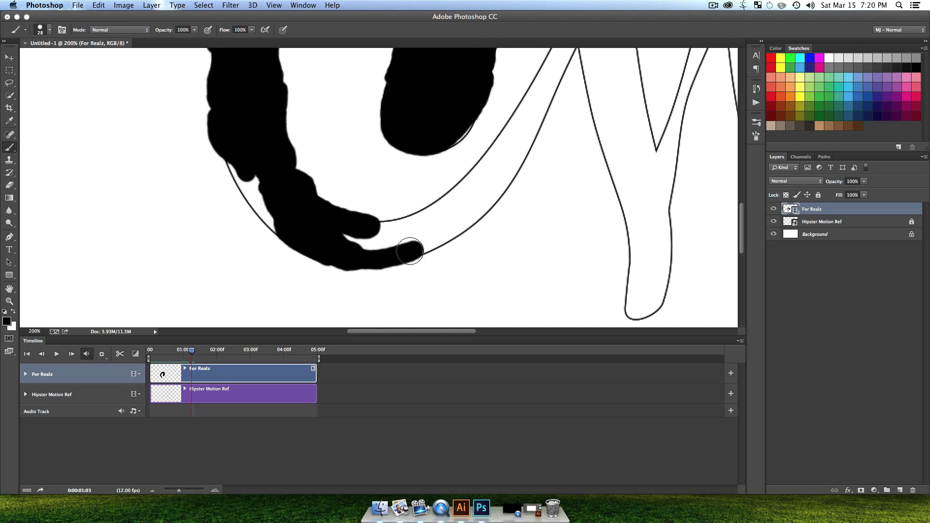
- Duplicate to frames 0:00:01:04 and 0:00:01:05, filling the bottom bend and sweeping the ink toward the rising stroke
key(F1)
drag(232, 162, 276, 223)
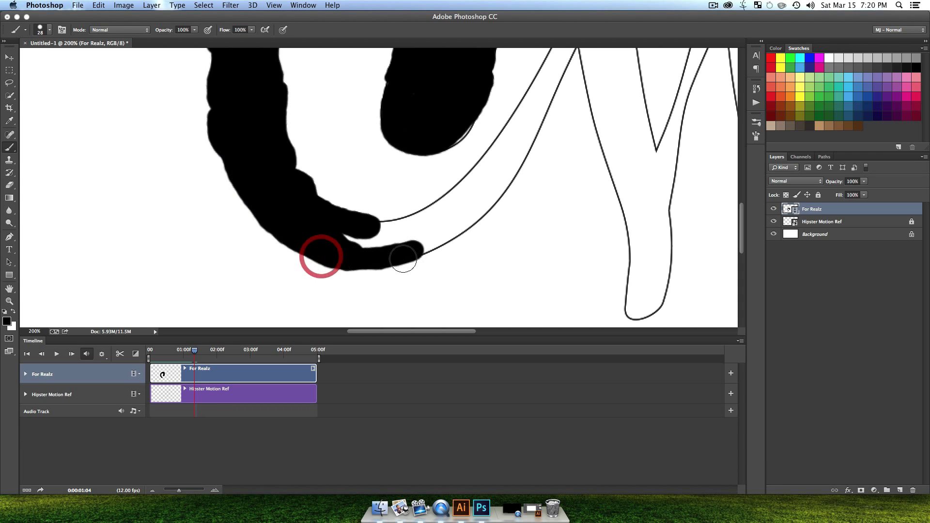
mouse_move(319, 242)
mouse_down()
mouse_move(388, 245)
mouse_move(432, 236)
mouse_move(442, 219)
mouse_move(463, 226)
mouse_up()
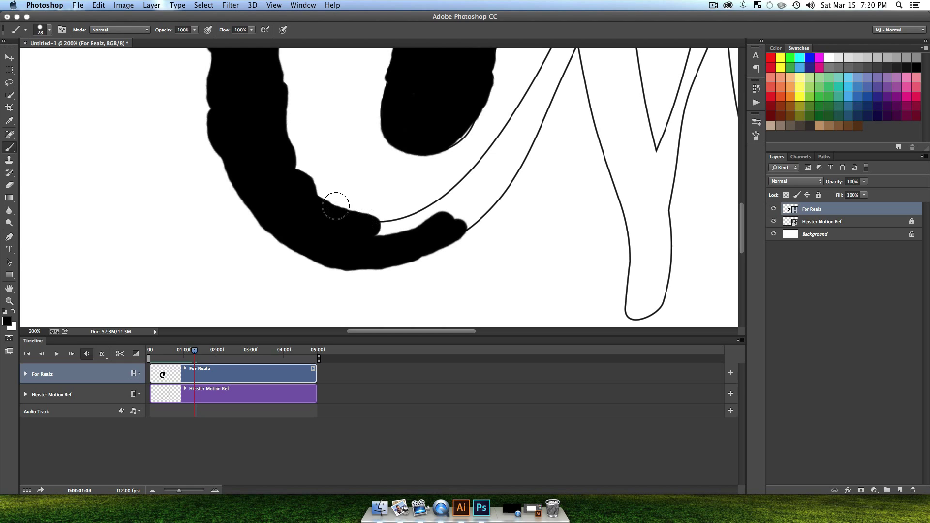
key(F1)
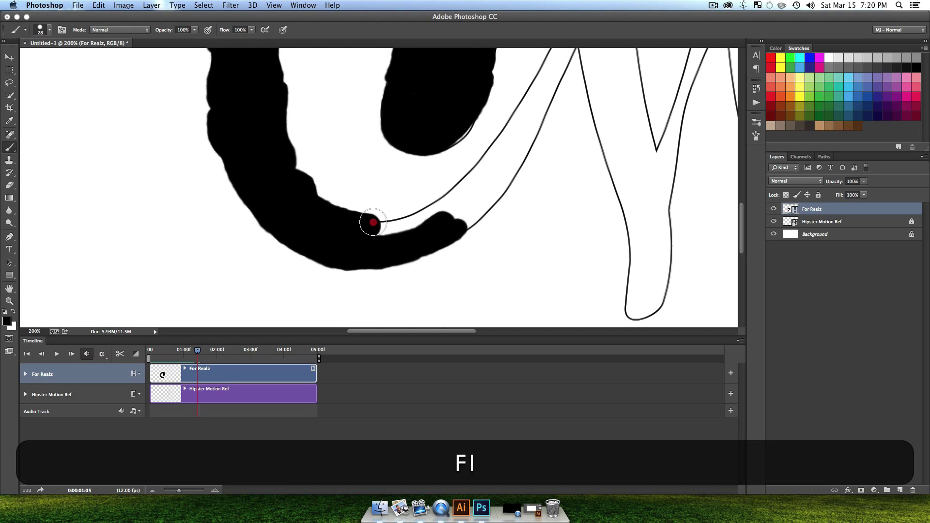
mouse_move(373, 222)
mouse_down()
mouse_move(416, 210)
mouse_move(380, 234)
mouse_move(421, 223)
mouse_move(467, 197)
mouse_move(455, 225)
mouse_move(497, 201)
mouse_move(450, 242)
mouse_up()
key(space)
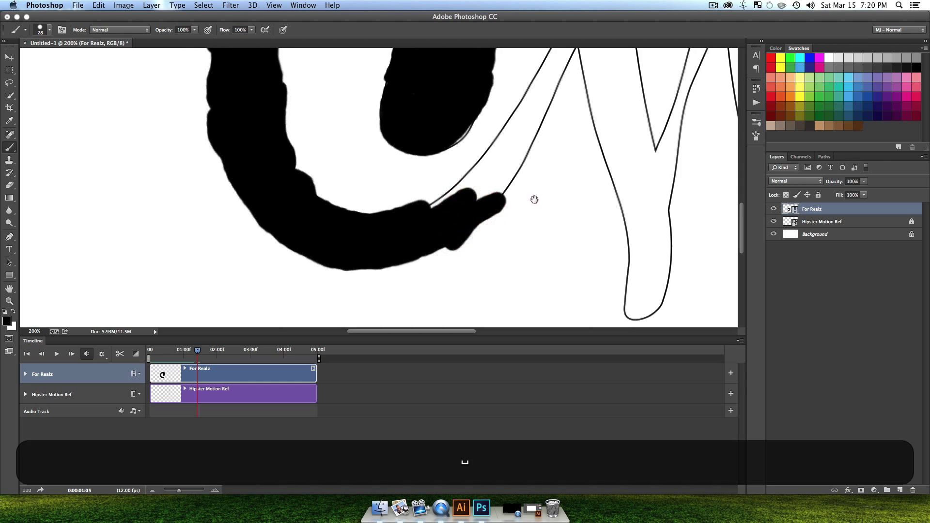
drag(533, 199, 489, 259)
- Duplicate to frames 0:00:01:06 and 0:00:01:07, painting the ink up the narrow rising stroke toward the M's first peak
key(F1)
mouse_move(383, 266)
mouse_down()
mouse_move(450, 211)
mouse_move(454, 239)
mouse_move(467, 219)
mouse_move(466, 237)
mouse_move(429, 261)
mouse_move(446, 241)
mouse_move(434, 256)
mouse_up()
key(F1)
key(space)
drag(547, 182, 453, 262)
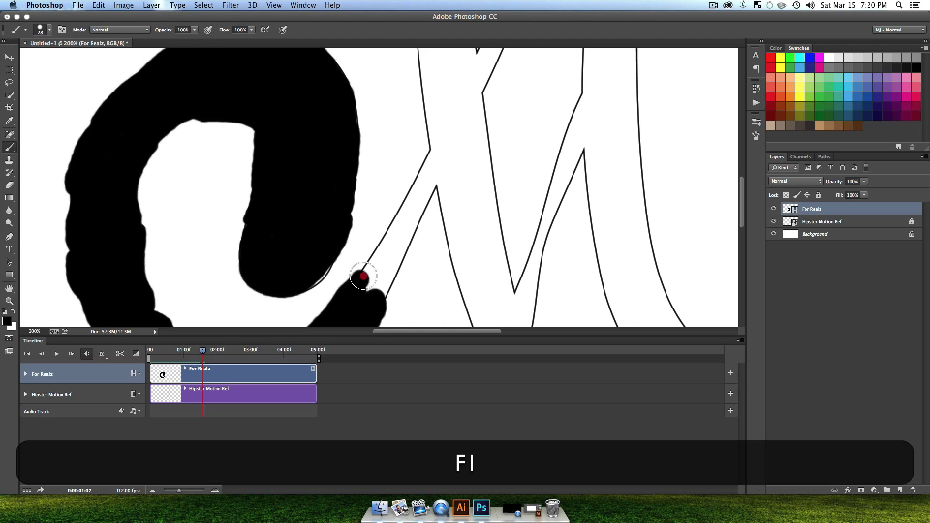
mouse_move(363, 277)
mouse_down()
mouse_move(401, 226)
mouse_move(409, 252)
mouse_move(377, 296)
mouse_up()
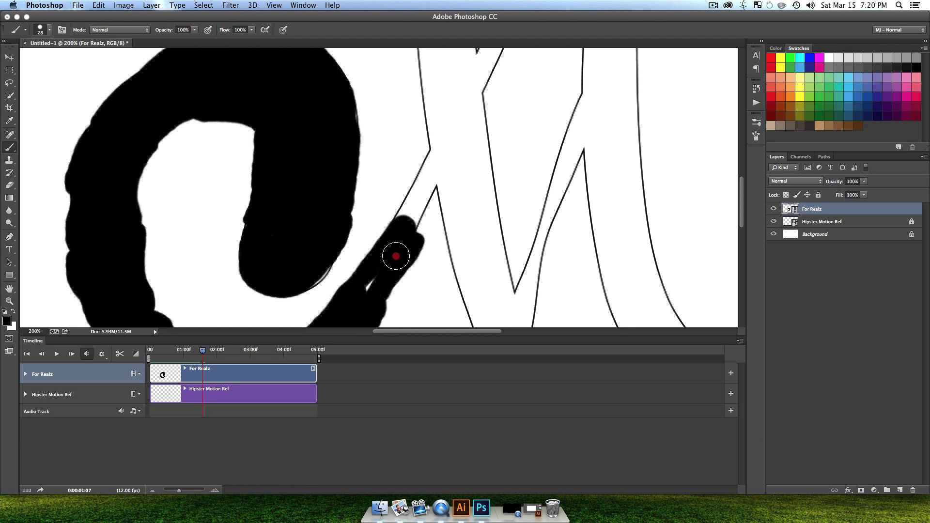
- Duplicate through frames 0:00:01:08 to 0:00:01:10, bringing the ink over the first peak and starting down the M's downstroke
key(F1)
mouse_move(394, 224)
mouse_down()
mouse_move(408, 183)
mouse_move(442, 187)
mouse_move(444, 208)
mouse_move(421, 207)
mouse_up()
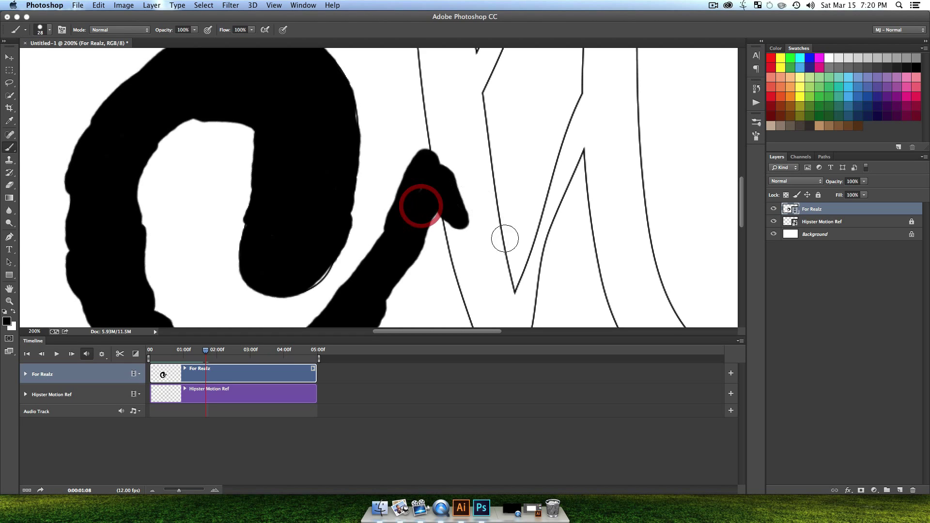
key(F1)
mouse_move(441, 167)
mouse_down()
mouse_move(487, 205)
mouse_move(455, 197)
mouse_move(464, 240)
mouse_move(456, 253)
mouse_move(448, 234)
mouse_move(457, 274)
mouse_move(441, 185)
mouse_move(422, 166)
mouse_move(440, 205)
mouse_move(452, 200)
mouse_move(443, 108)
mouse_move(453, 139)
mouse_up()
key(space)
key(F1)
- Duplicate to frame 0:00:01:11, thickening the ink in the downstroke and filling the area around the first peak
key(F1)
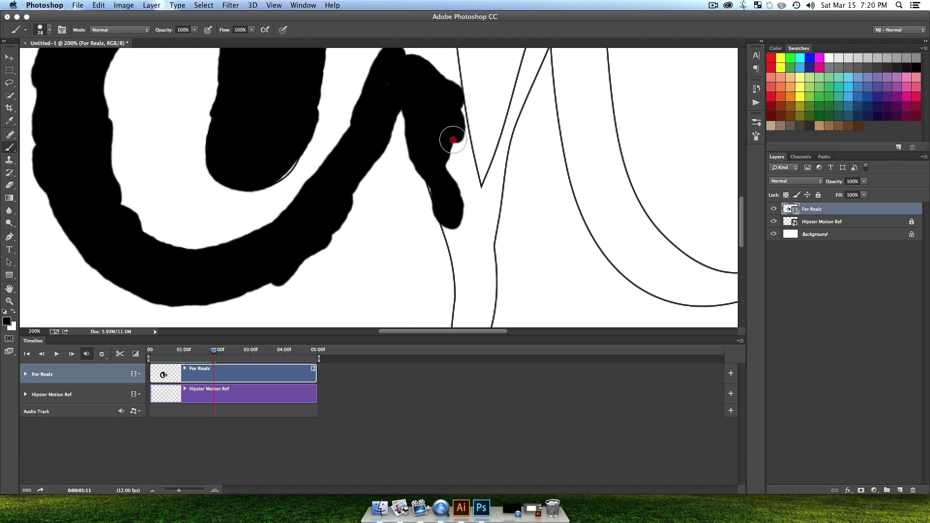
mouse_move(454, 180)
mouse_down()
mouse_move(460, 213)
mouse_move(425, 196)
mouse_up()
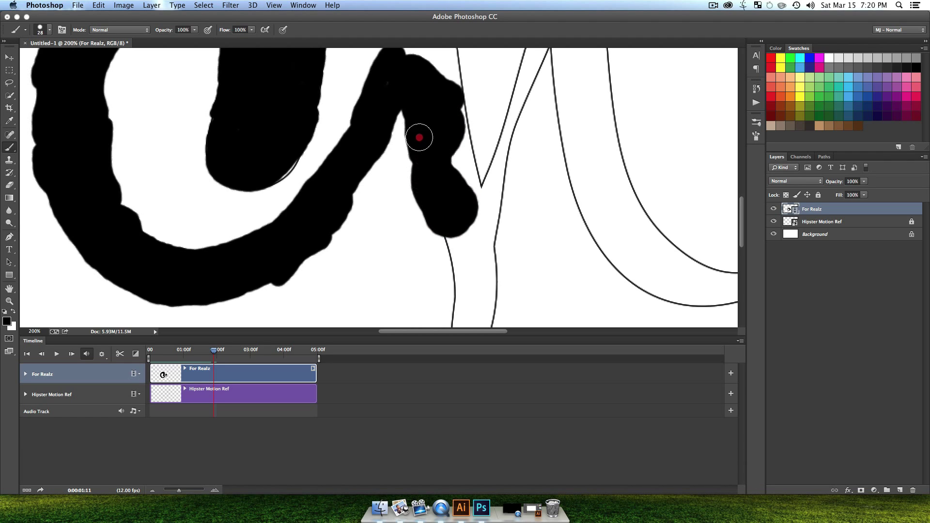
drag(419, 137, 450, 129)
click(449, 230)
drag(439, 118, 429, 207)
mouse_move(393, 143)
mouse_down()
mouse_move(429, 152)
mouse_move(400, 150)
mouse_up()
- Duplicate to frame 0:00:02:00 and extend the ink down the downstroke into the narrow stem below the V-shaped notch
key(F1)
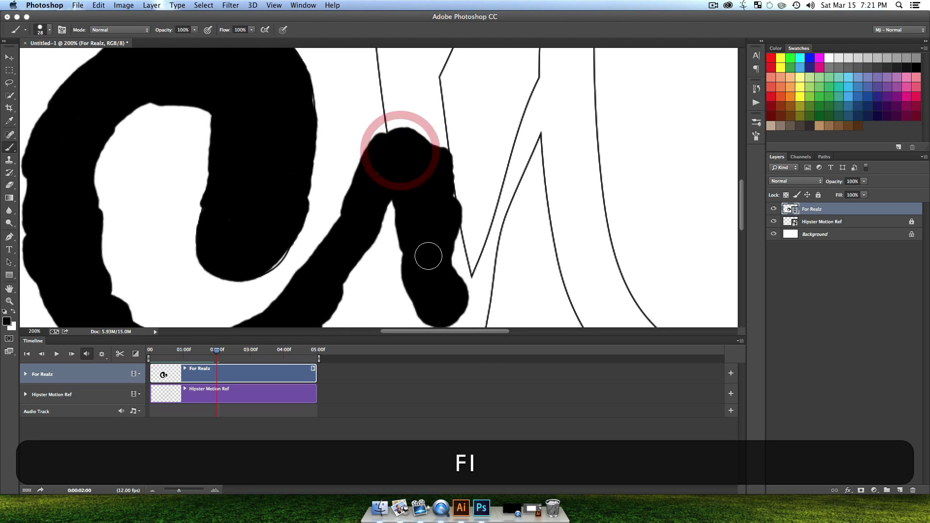
mouse_move(428, 260)
mouse_down()
mouse_move(411, 117)
mouse_move(447, 103)
mouse_move(444, 141)
mouse_move(424, 187)
mouse_move(424, 220)
mouse_move(436, 232)
mouse_move(448, 163)
mouse_up()
drag(449, 240, 430, 237)
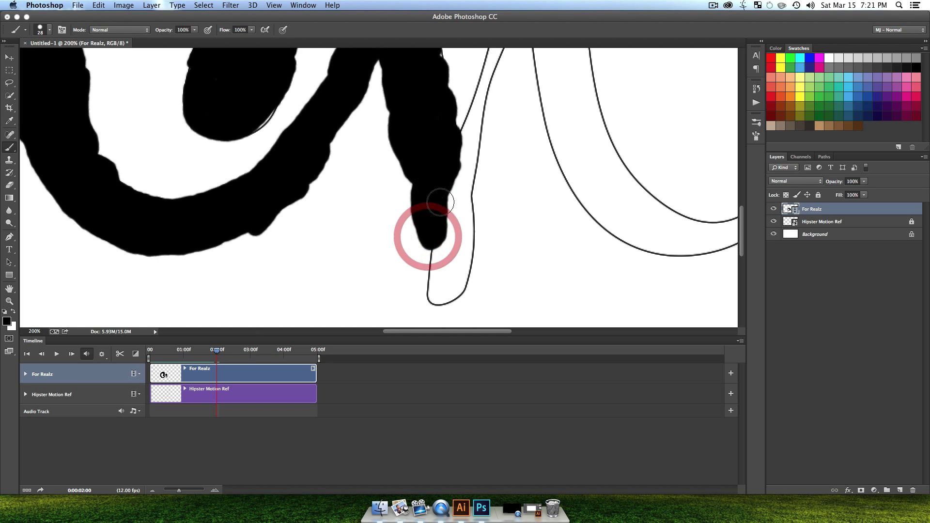
- Touch up the ink on frame 0:00:02:00 along the M's downstroke and narrow stem
drag(445, 80, 436, 279)
mouse_move(367, 196)
mouse_down()
mouse_move(376, 183)
mouse_move(409, 195)
mouse_move(423, 139)
mouse_move(422, 73)
mouse_up()
drag(413, 245, 370, 292)
- Duplicate to frame 0:00:02:01, paint the ink down to the stem's rounded tip, and widen it toward the stem's outer edge
key(F1)
mouse_move(385, 229)
mouse_down()
mouse_move(379, 225)
mouse_move(383, 276)
mouse_up()
drag(382, 238, 399, 210)
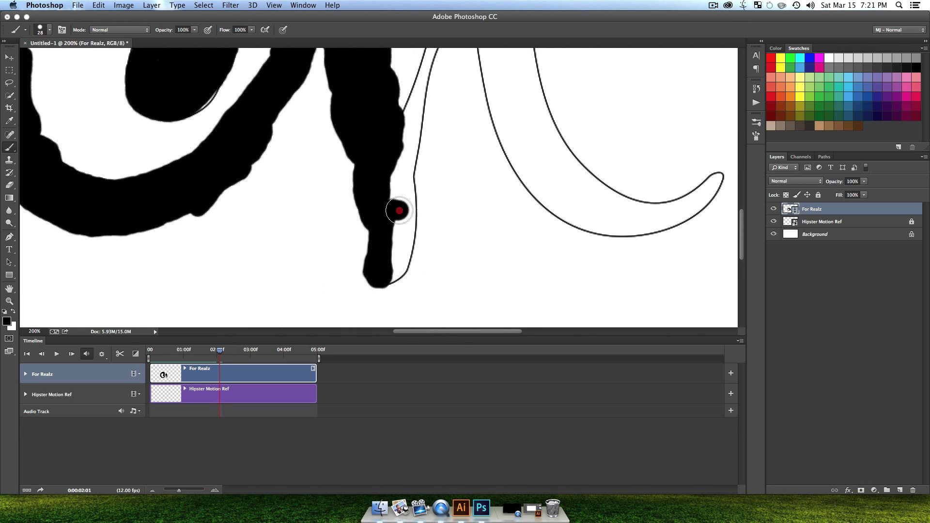
drag(403, 131, 398, 116)
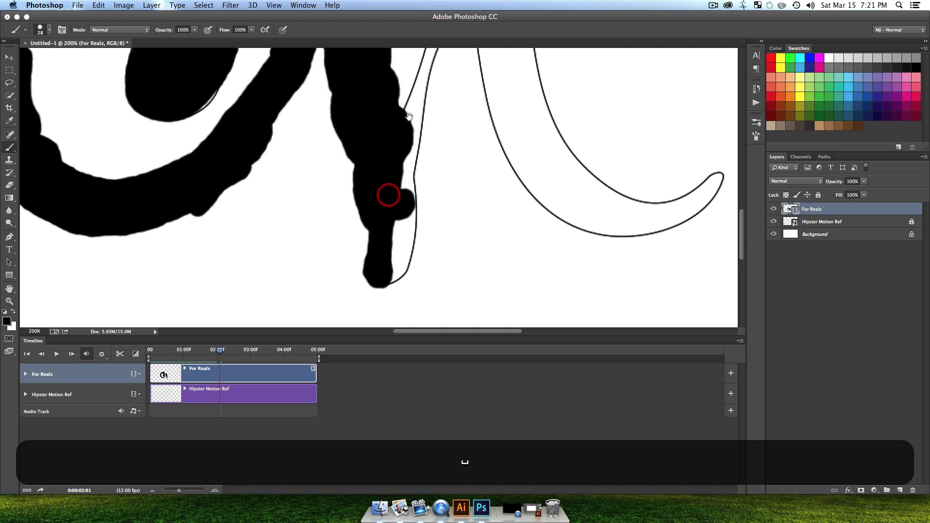
- On frame 0:00:02:01, raise the ink over the M's first peak, covering the full width between the outlines
mouse_move(388, 195)
mouse_down()
mouse_move(371, 317)
mouse_move(398, 255)
mouse_up()
drag(307, 158, 330, 149)
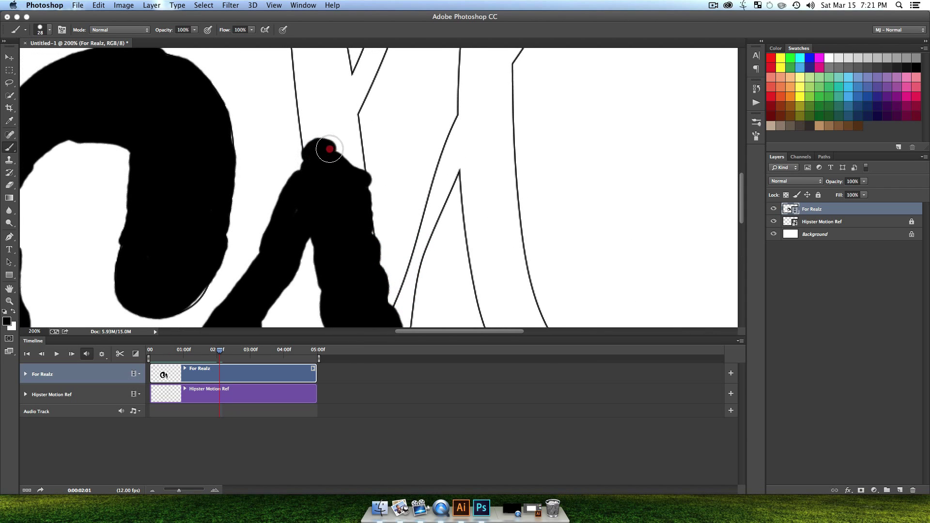
drag(357, 194, 358, 200)
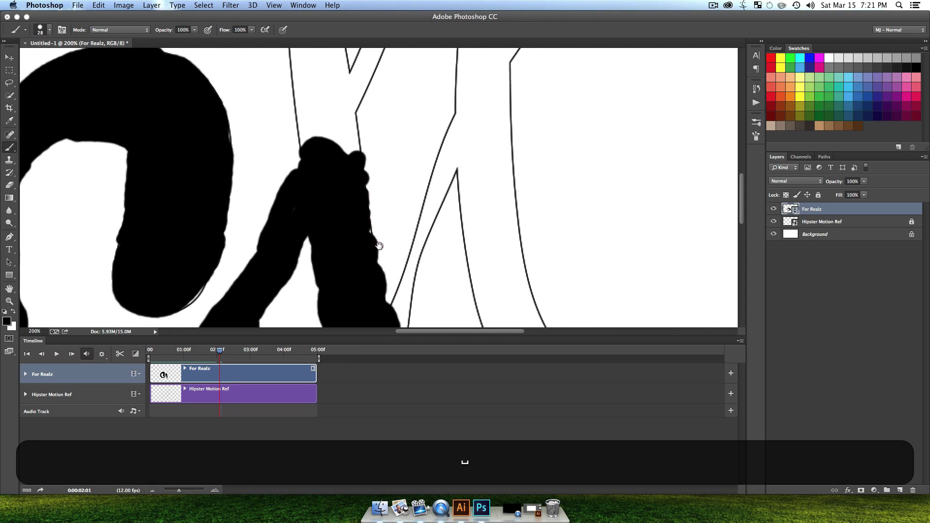
drag(392, 308, 376, 160)
mouse_move(388, 248)
mouse_down()
mouse_move(383, 168)
mouse_move(384, 178)
mouse_up()
- Duplicate to frame 0:00:02:02 and fill the lower stem with ink out to its right outline
key(F1)
drag(354, 247, 378, 215)
key(space)
drag(363, 181, 372, 232)
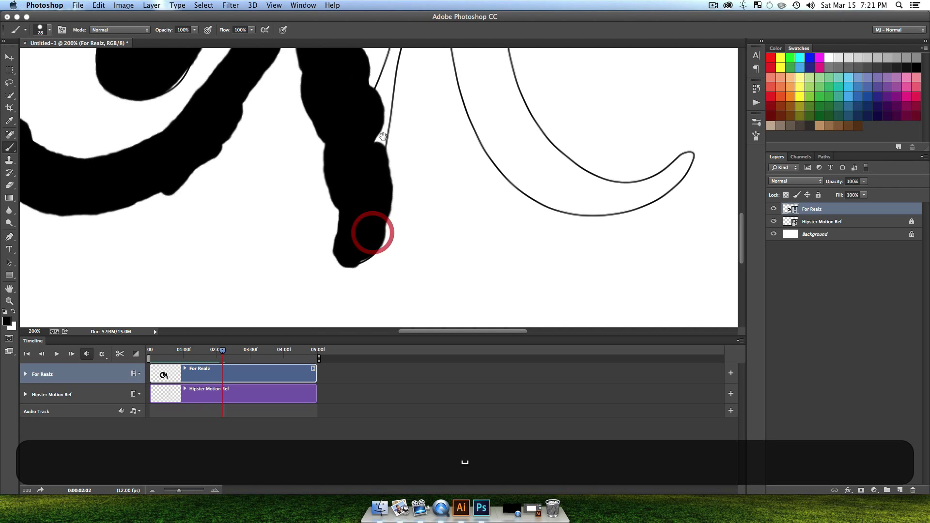
drag(376, 140, 390, 234)
- On frame 0:00:02:02, build up the ink around the top of the M's first peak
mouse_move(322, 176)
mouse_down()
mouse_move(326, 202)
mouse_move(315, 176)
mouse_move(373, 205)
mouse_up()
key(space)
drag(373, 271, 347, 171)
mouse_move(416, 269)
mouse_down()
mouse_move(353, 182)
mouse_move(383, 214)
mouse_up()
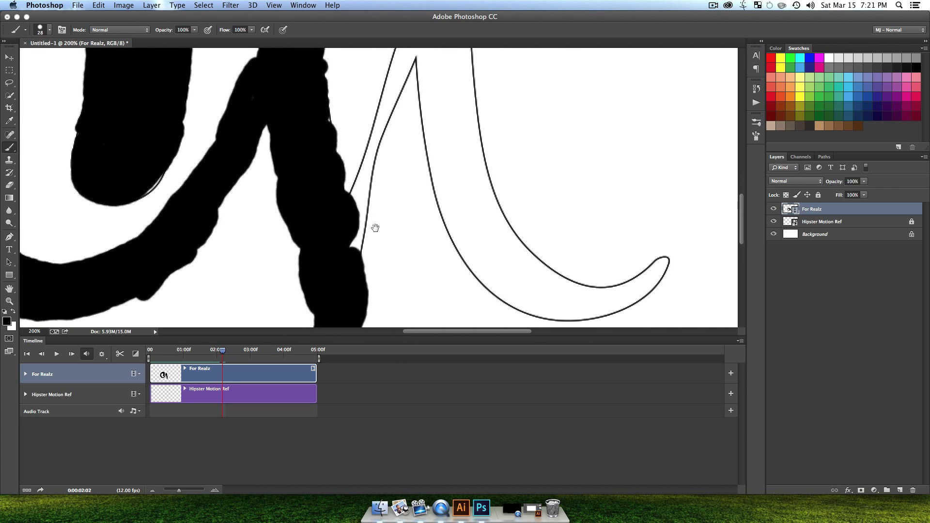
- Duplicate to frame 0:00:02:03 and extend the ink above the first peak along the ascending stroke's left outline
key(F1)
drag(283, 163, 289, 173)
mouse_move(315, 296)
mouse_down()
mouse_move(311, 303)
mouse_move(352, 236)
mouse_move(347, 260)
mouse_up()
key(F1)
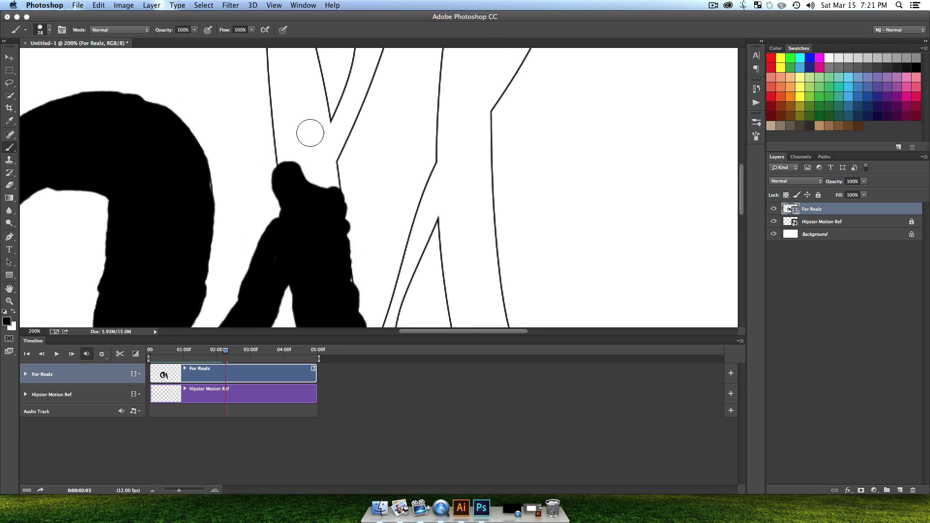
- Duplicate to frame 0:00:02:04 and grow the ink upward along both outer outlines toward the V-shaped base of the loop
key(F1)
mouse_move(283, 170)
mouse_down()
mouse_move(285, 151)
mouse_move(309, 178)
mouse_move(322, 166)
mouse_move(330, 175)
mouse_up()
key(space)
drag(355, 216, 340, 92)
mouse_move(376, 301)
mouse_down()
mouse_move(364, 235)
mouse_move(362, 251)
mouse_up()
mouse_move(341, 202)
mouse_down()
mouse_move(353, 175)
mouse_move(347, 214)
mouse_move(362, 290)
mouse_up()
key(space)
drag(339, 76, 367, 181)
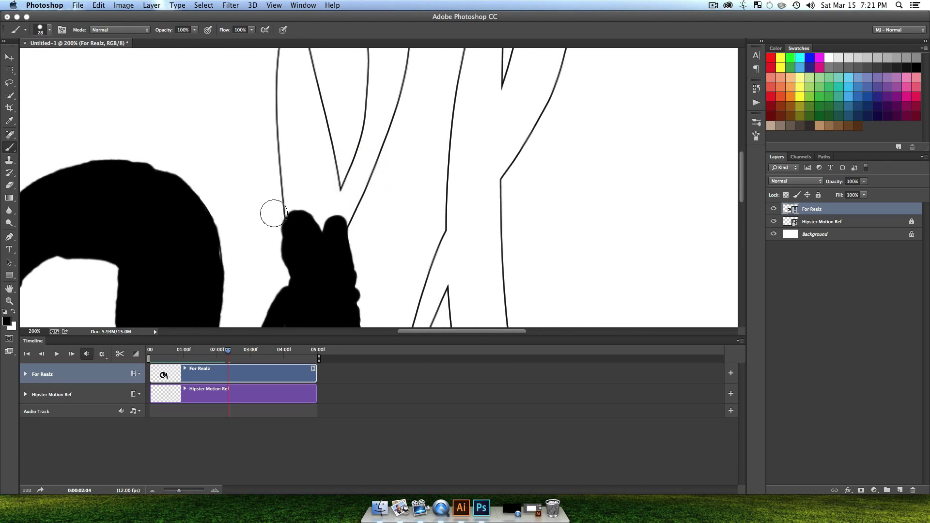
mouse_move(287, 216)
mouse_down()
mouse_move(283, 194)
mouse_move(310, 218)
mouse_move(342, 208)
mouse_move(333, 243)
mouse_up()
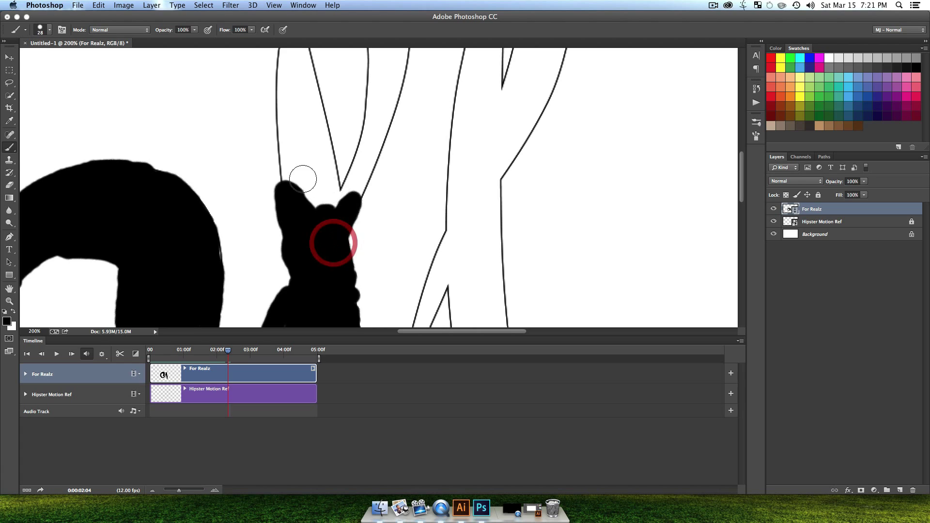
- Duplicate to frame 0:00:02:05 and paint the ink up both sides of the loop, filling in beneath its pointed base
key(F1)
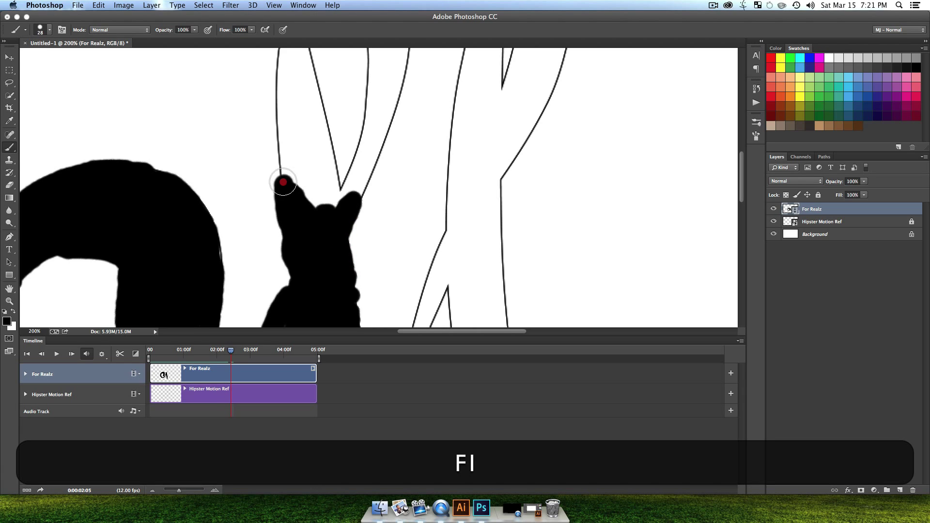
mouse_move(282, 182)
mouse_down()
mouse_move(284, 151)
mouse_move(306, 196)
mouse_up()
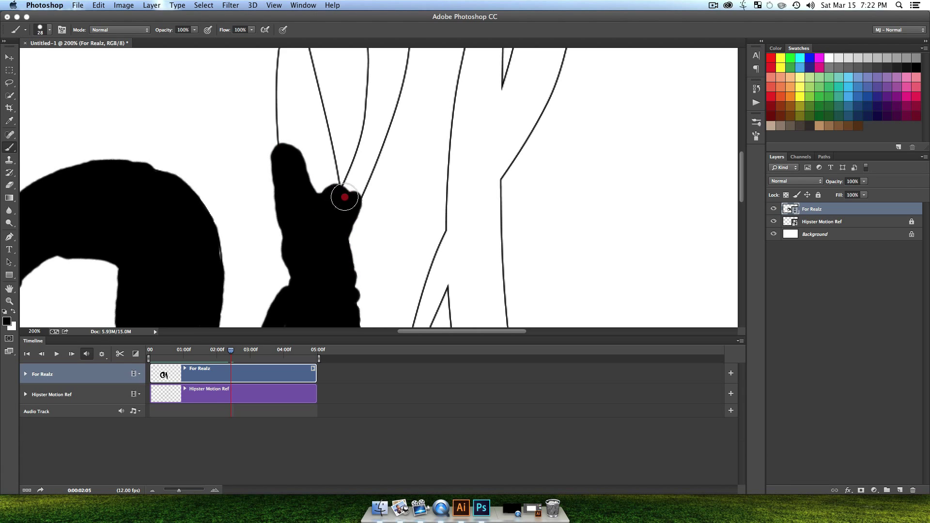
drag(344, 197, 367, 173)
key(space)
drag(376, 141, 382, 218)
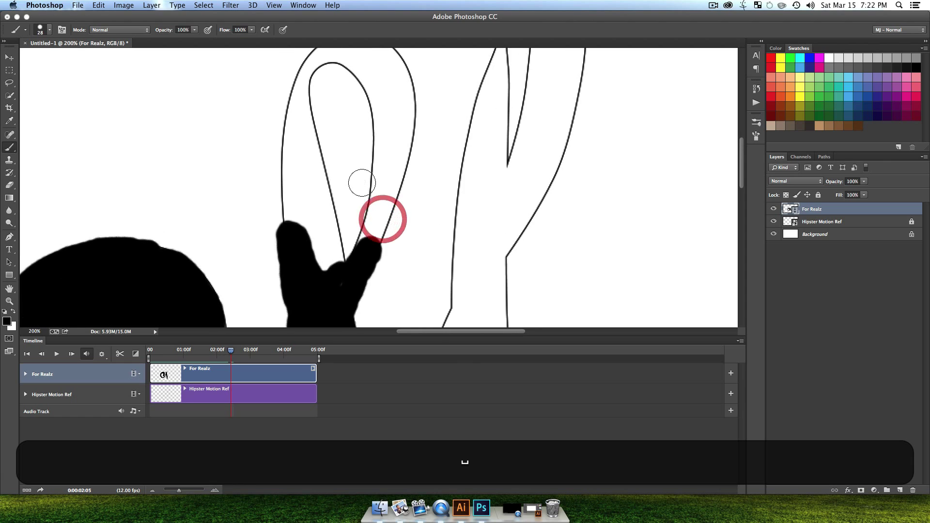
- Duplicate to frames 0:00:02:06 and 0:00:02:07, thickening the ink in the loop's left side and extending it up the right side
key(F1)
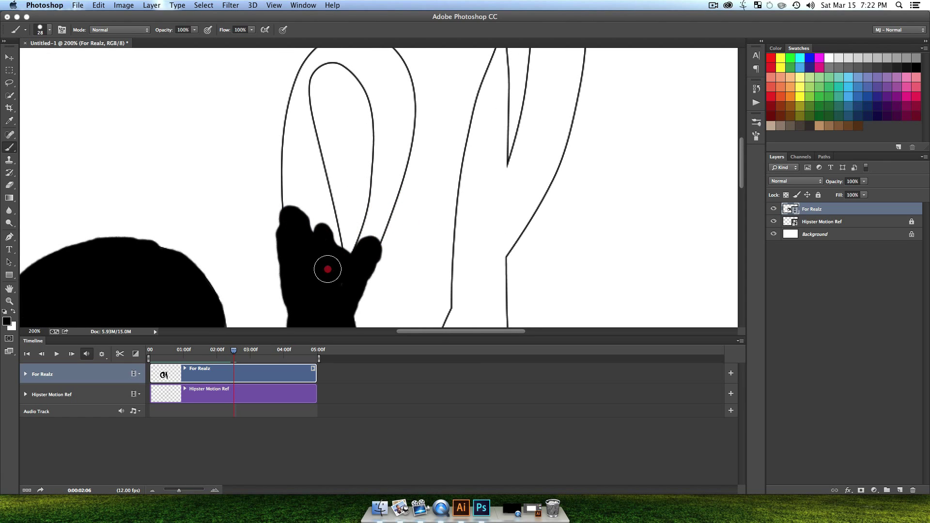
key(F1)
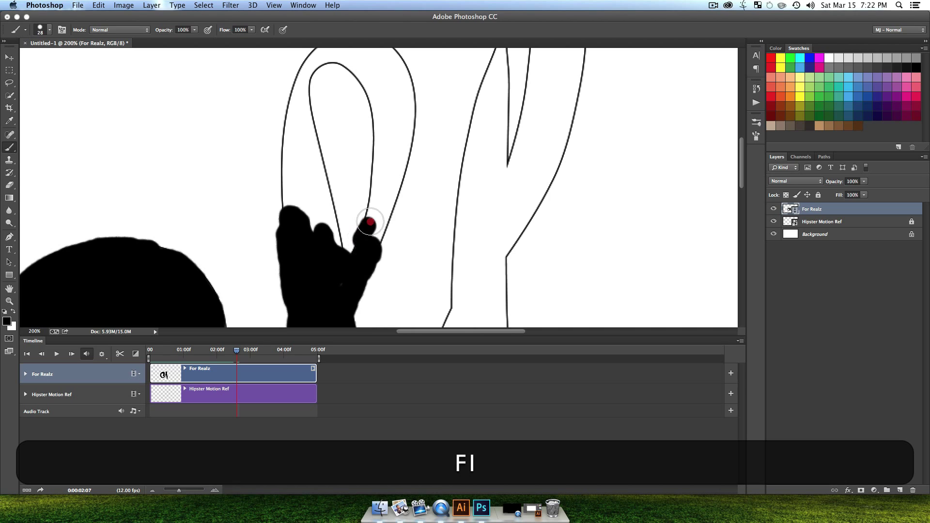
mouse_move(369, 222)
mouse_down()
mouse_move(390, 203)
mouse_move(380, 234)
mouse_up()
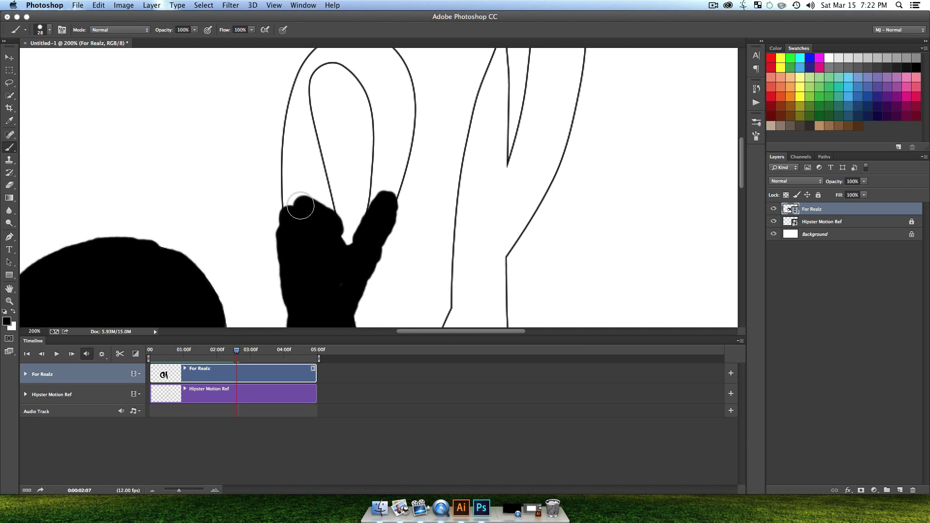
- Extend the black fill up both sides of the first tall loop, advancing one frame between brush strokes
drag(292, 213, 327, 234)
key(F1)
mouse_move(283, 194)
mouse_down()
mouse_move(282, 164)
mouse_move(300, 172)
mouse_move(306, 157)
mouse_move(318, 194)
mouse_up()
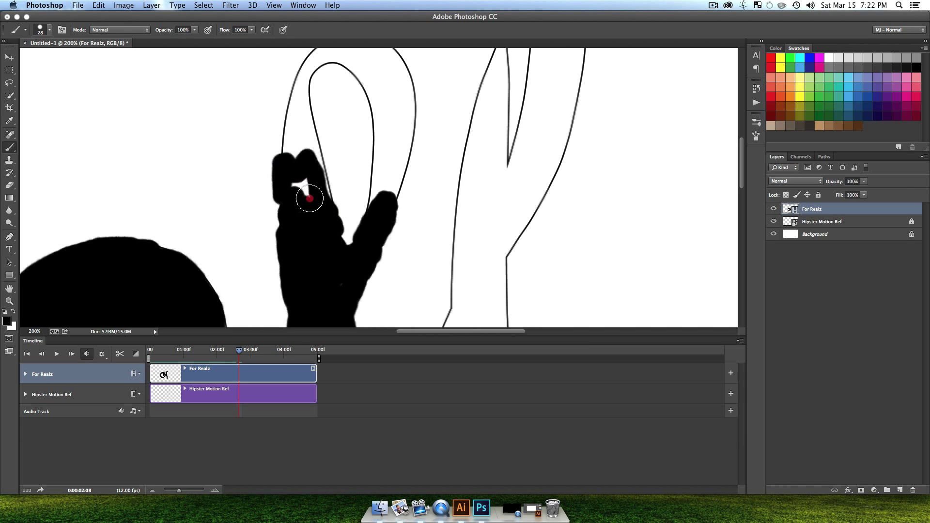
click(292, 208)
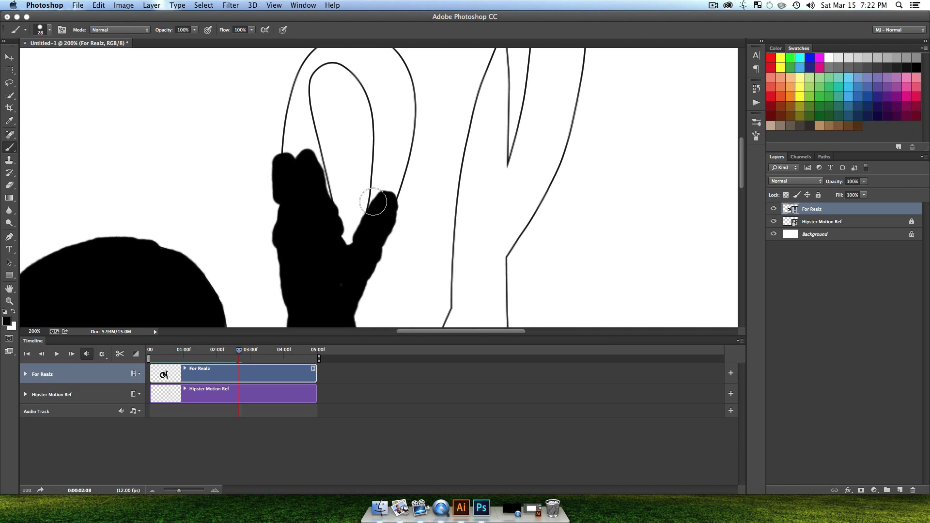
mouse_move(401, 161)
mouse_down()
mouse_move(417, 243)
mouse_move(394, 142)
mouse_move(401, 118)
mouse_up()
- Paint a further black section of the thin stroke joining the first tall letter to the second
key(space)
mouse_move(404, 290)
mouse_down()
mouse_move(410, 232)
mouse_move(377, 225)
mouse_up()
drag(356, 275, 374, 227)
- Advance one frame and brush the black fill higher on the first loop's left and right sides, covering the white gap
key(space)
drag(329, 127, 332, 214)
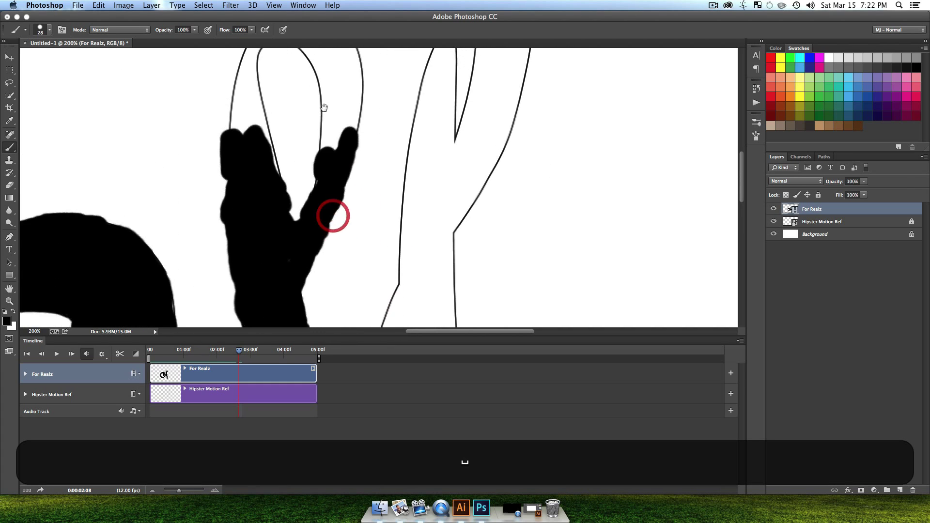
drag(321, 103, 342, 185)
key(F1)
mouse_move(253, 222)
mouse_down()
mouse_move(280, 207)
mouse_move(299, 253)
mouse_up()
drag(310, 319, 315, 323)
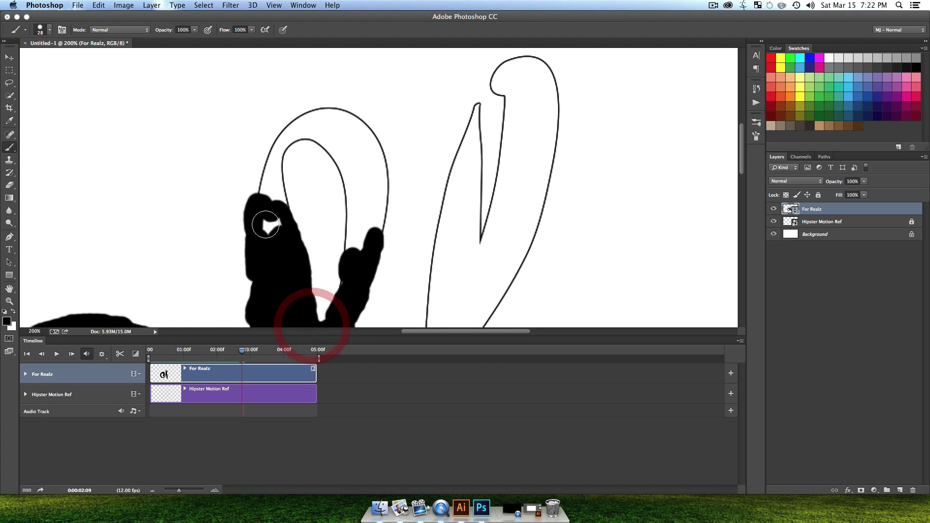
drag(266, 223, 285, 225)
mouse_move(350, 252)
mouse_down()
mouse_move(352, 204)
mouse_move(364, 213)
mouse_move(384, 181)
mouse_move(369, 254)
mouse_move(359, 239)
mouse_move(370, 222)
mouse_up()
- Extend the thin joining stroke in black up to the point where it meets the second tall letter
key(space)
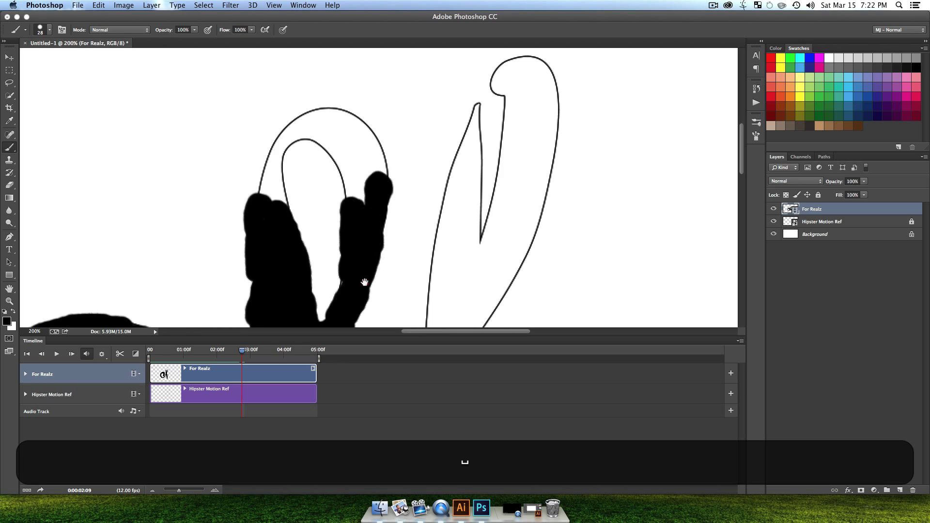
drag(374, 303, 322, 120)
drag(414, 233, 341, 223)
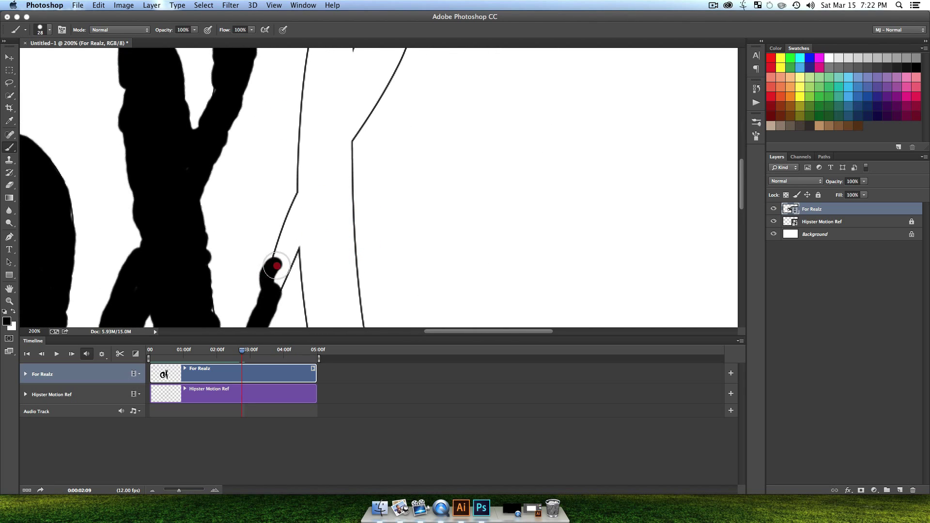
mouse_move(282, 278)
mouse_down()
mouse_move(298, 250)
mouse_move(277, 282)
mouse_move(278, 261)
mouse_move(307, 236)
mouse_move(326, 276)
mouse_move(303, 257)
mouse_move(296, 264)
mouse_up()
- In the next frame, paint over the joining stroke's peak and extend both sides of the first loop toward its top
key(F1)
key(space)
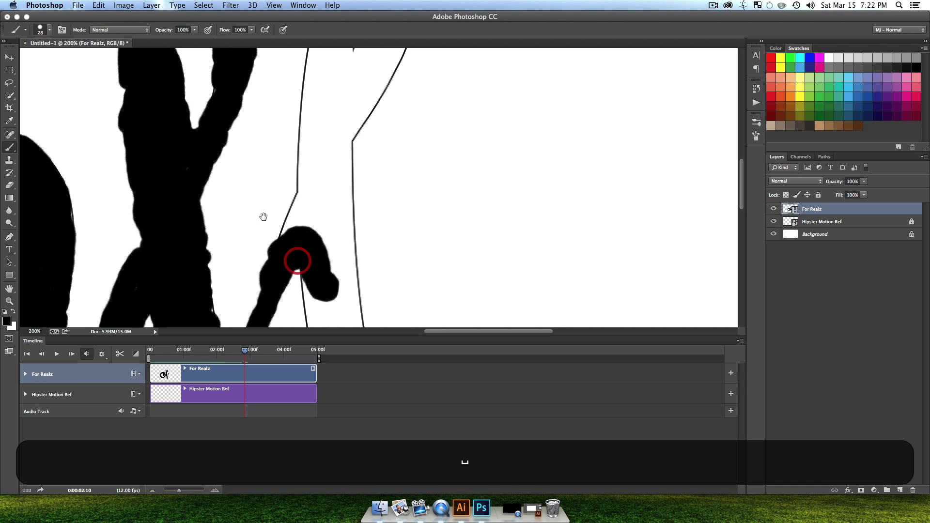
drag(223, 148, 299, 226)
mouse_move(254, 118)
mouse_down()
mouse_move(297, 208)
mouse_move(266, 192)
mouse_move(277, 188)
mouse_up()
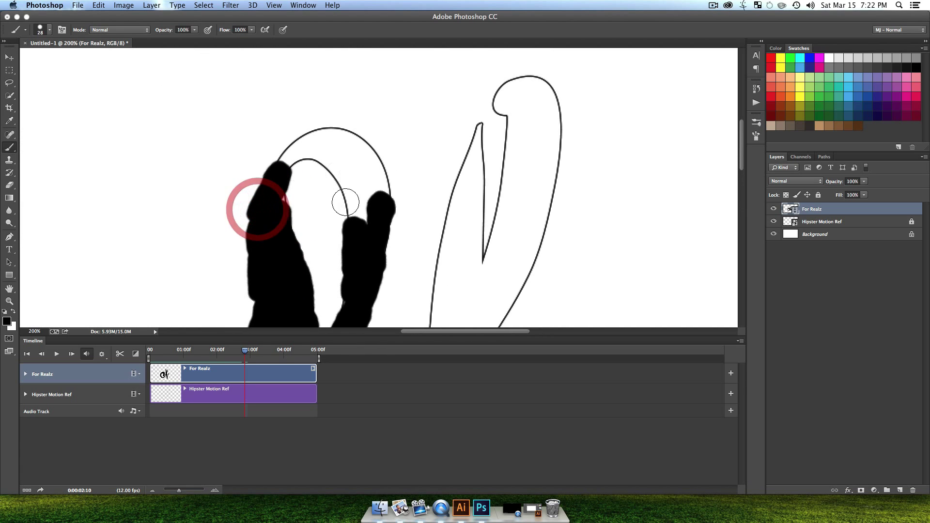
mouse_move(359, 225)
mouse_down()
mouse_move(348, 168)
mouse_move(362, 186)
mouse_move(358, 164)
mouse_move(384, 202)
mouse_up()
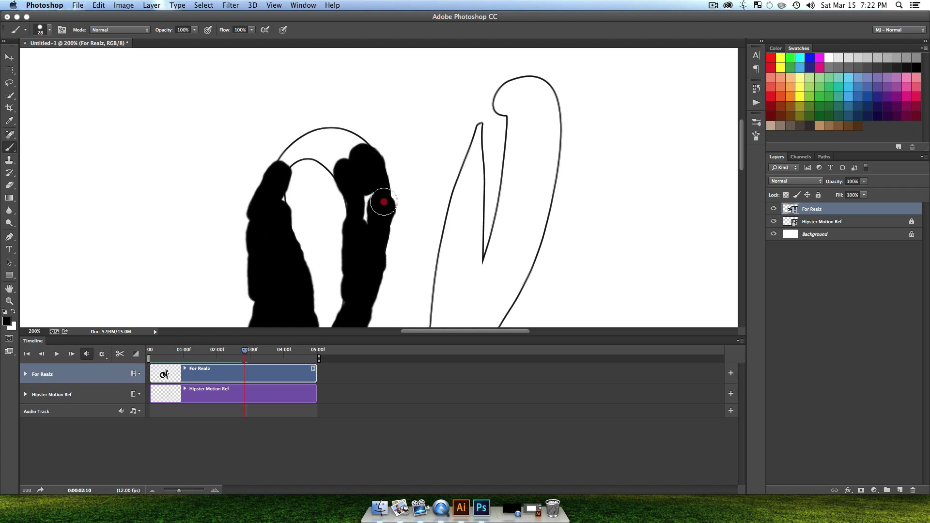
drag(364, 234, 360, 228)
- Paint the second letter's downstroke in black toward its lower curve, moving on to the next frame
drag(411, 264, 295, 52)
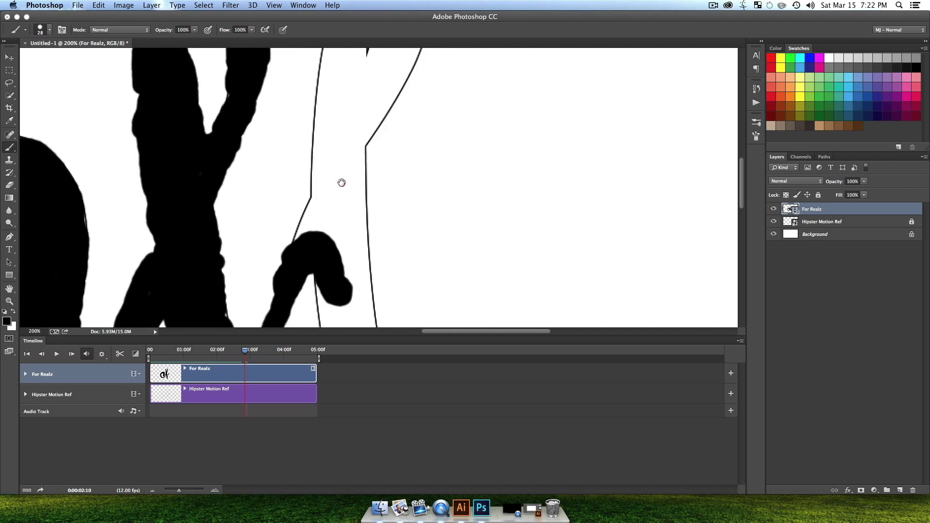
drag(385, 175, 366, 96)
drag(360, 207, 286, 187)
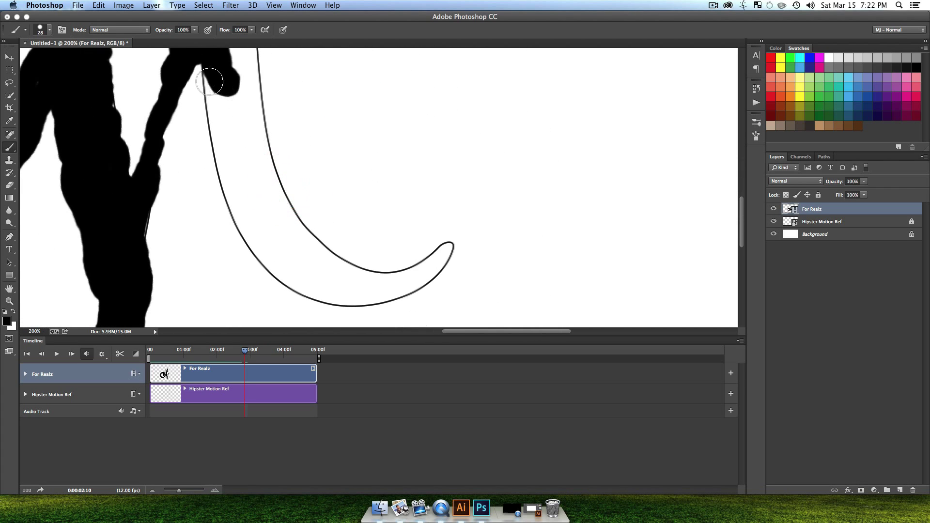
mouse_move(211, 81)
mouse_down()
mouse_move(207, 125)
mouse_move(218, 156)
mouse_move(214, 93)
mouse_move(226, 87)
mouse_up()
mouse_move(231, 161)
mouse_down()
mouse_move(232, 87)
mouse_move(228, 141)
mouse_move(288, 246)
mouse_move(233, 222)
mouse_move(209, 153)
mouse_move(235, 179)
mouse_up()
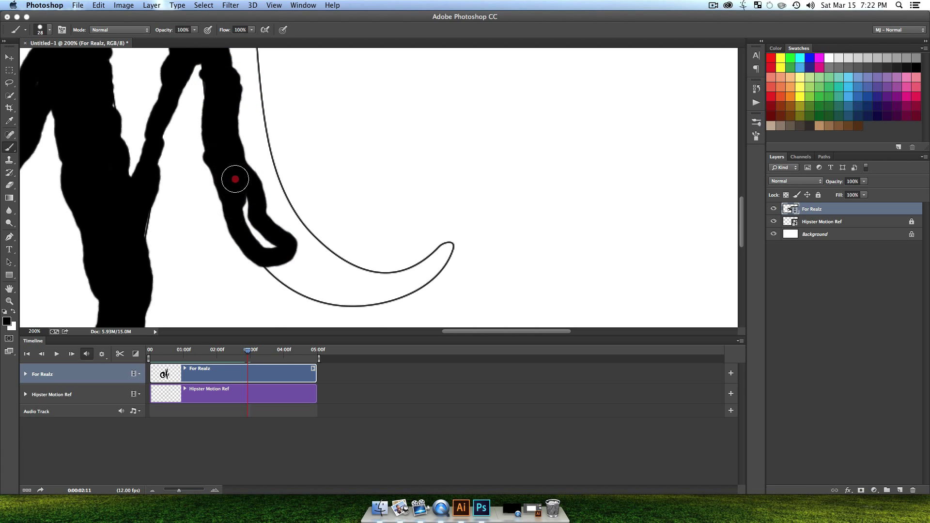
- Brush the first loop's fill around its top from both sides, leaving a small gap between the ends
key(space)
drag(281, 141, 339, 234)
drag(329, 92, 364, 192)
mouse_move(305, 152)
mouse_down()
mouse_move(347, 137)
mouse_move(315, 153)
mouse_move(306, 188)
mouse_up()
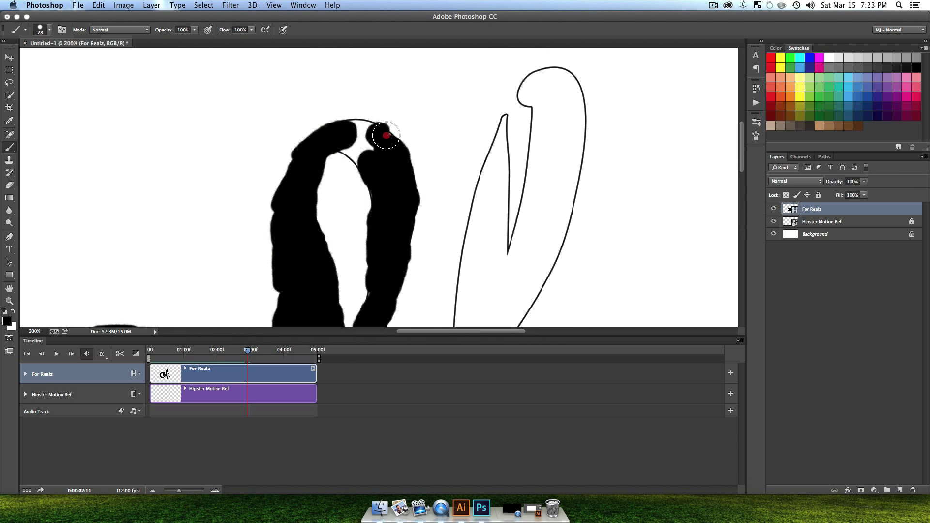
- Continue the second letter's downstroke in black along the lower curve of its tail, carrying on in the next frame
key(space)
drag(427, 168, 361, 63)
drag(463, 280, 414, 92)
drag(445, 214, 446, 82)
mouse_move(414, 290)
mouse_down()
mouse_move(403, 212)
mouse_move(378, 224)
mouse_up()
mouse_move(289, 212)
mouse_down()
mouse_move(340, 236)
mouse_move(314, 216)
mouse_move(317, 199)
mouse_move(345, 225)
mouse_move(372, 232)
mouse_move(342, 240)
mouse_up()
key(F1)
mouse_move(266, 104)
mouse_down()
mouse_move(302, 128)
mouse_move(302, 146)
mouse_move(276, 124)
mouse_move(296, 152)
mouse_up()
mouse_move(380, 242)
mouse_down()
mouse_move(413, 243)
mouse_move(394, 241)
mouse_up()
- Close the gap at the top of the first loop with black so the loop is completely filled
key(space)
drag(307, 139, 482, 285)
drag(371, 110, 452, 245)
drag(389, 92, 359, 232)
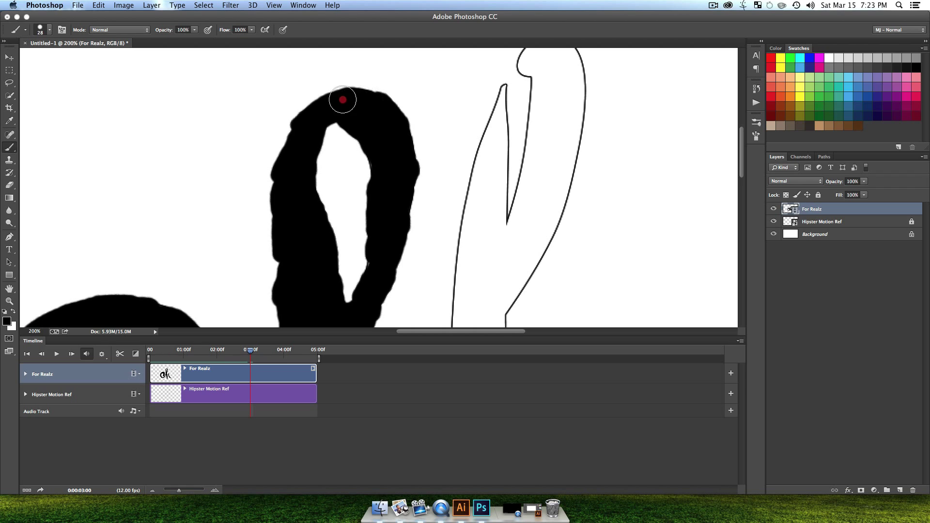
drag(342, 100, 378, 115)
- Advance one frame and widen the second letter's downstroke toward its right outline below the peak
key(space)
drag(468, 246, 417, 95)
drag(495, 259, 372, 152)
mouse_move(536, 236)
mouse_down()
mouse_move(430, 138)
mouse_move(477, 191)
mouse_up()
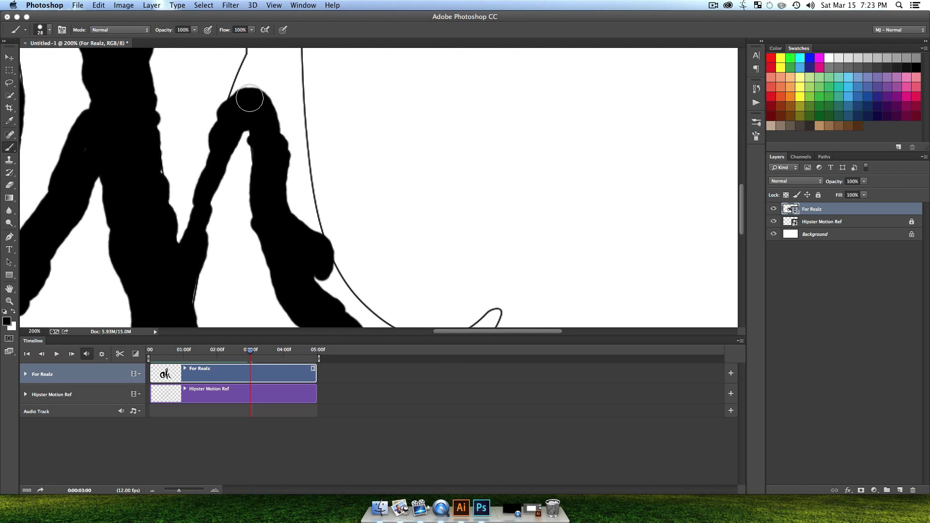
key(F1)
mouse_move(249, 99)
mouse_down()
mouse_move(283, 98)
mouse_move(299, 169)
mouse_move(291, 193)
mouse_up()
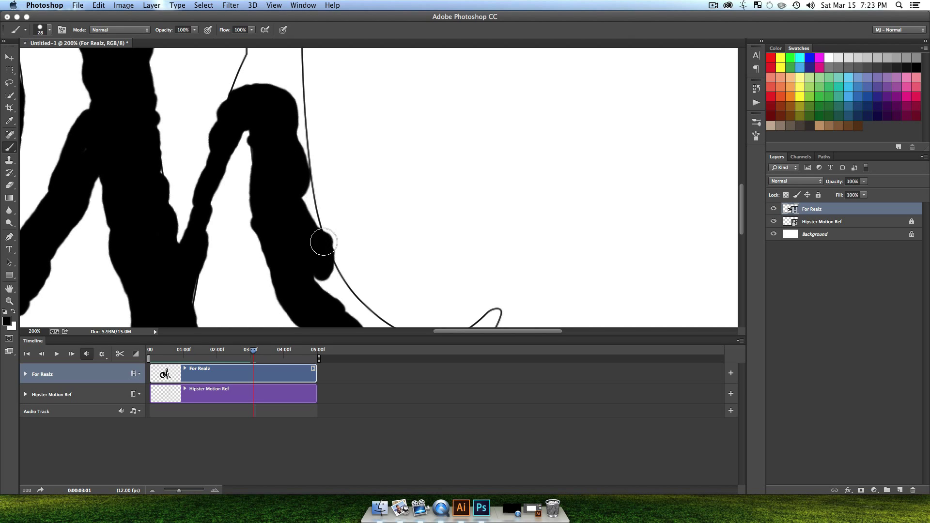
- Paint the second letter's curved tail out to its tip, then fill its inner edge in the next frame
key(space)
drag(391, 283, 357, 117)
mouse_move(370, 197)
mouse_down()
mouse_move(428, 180)
mouse_move(456, 149)
mouse_move(382, 185)
mouse_up()
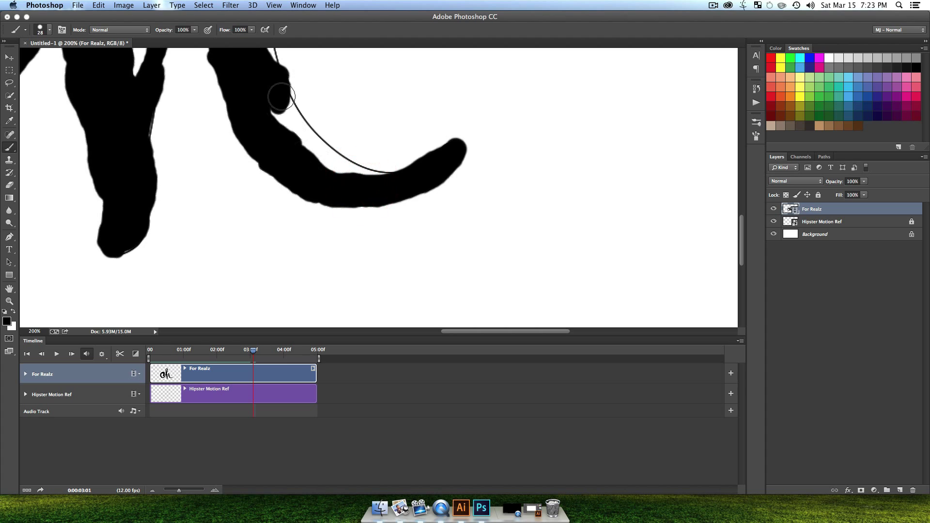
key(F1)
mouse_move(290, 115)
mouse_down()
mouse_move(311, 152)
mouse_move(370, 177)
mouse_move(328, 159)
mouse_up()
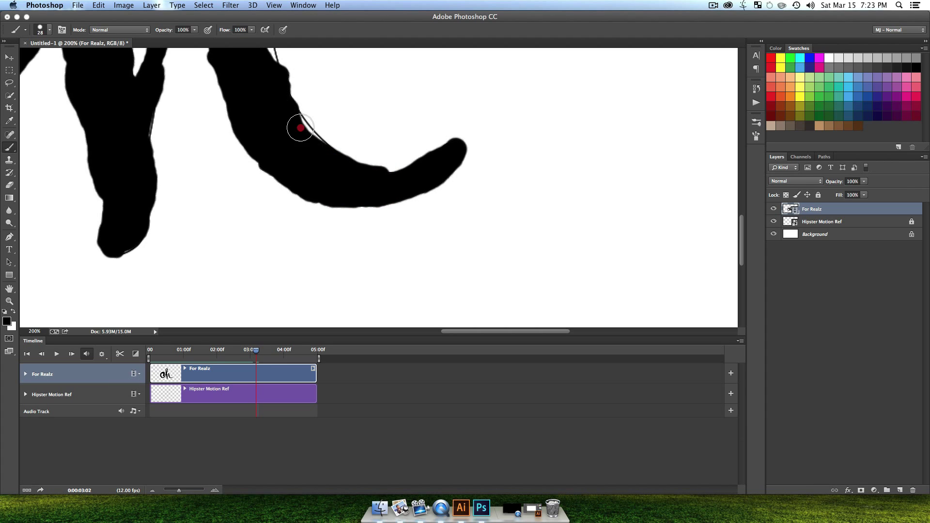
mouse_move(301, 128)
mouse_down()
mouse_move(393, 176)
mouse_move(331, 158)
mouse_up()
- In a new frame, fill the shoulder and right edge of the second letter's downstroke out to the outline
key(space)
drag(376, 128, 416, 237)
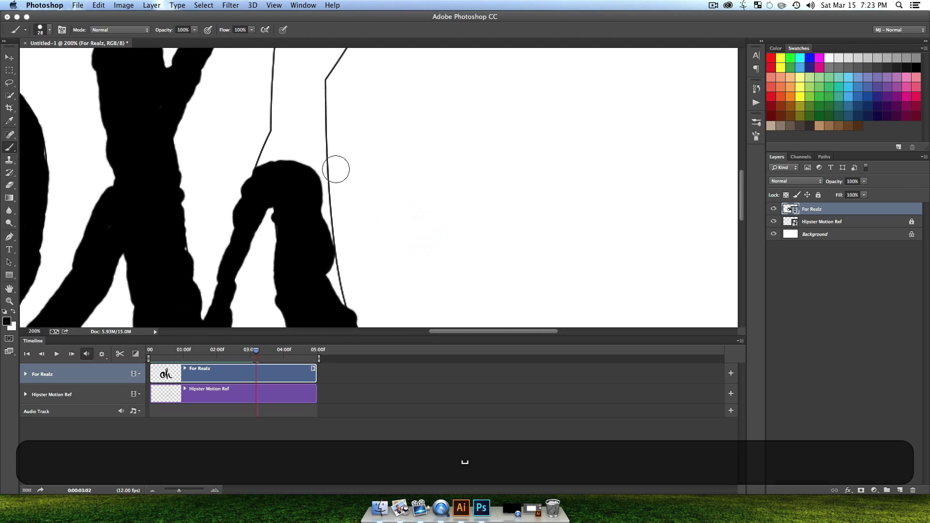
key(F1)
drag(266, 160, 303, 158)
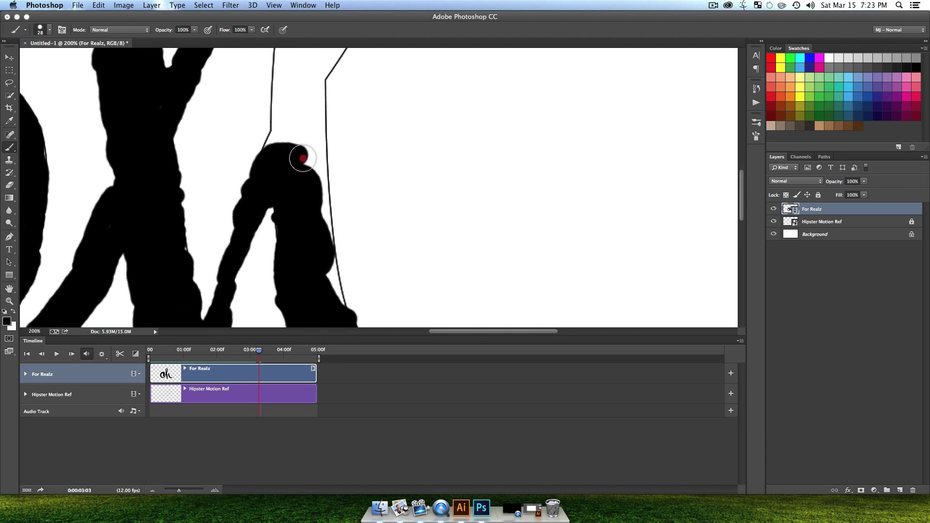
drag(329, 228, 327, 297)
key(space)
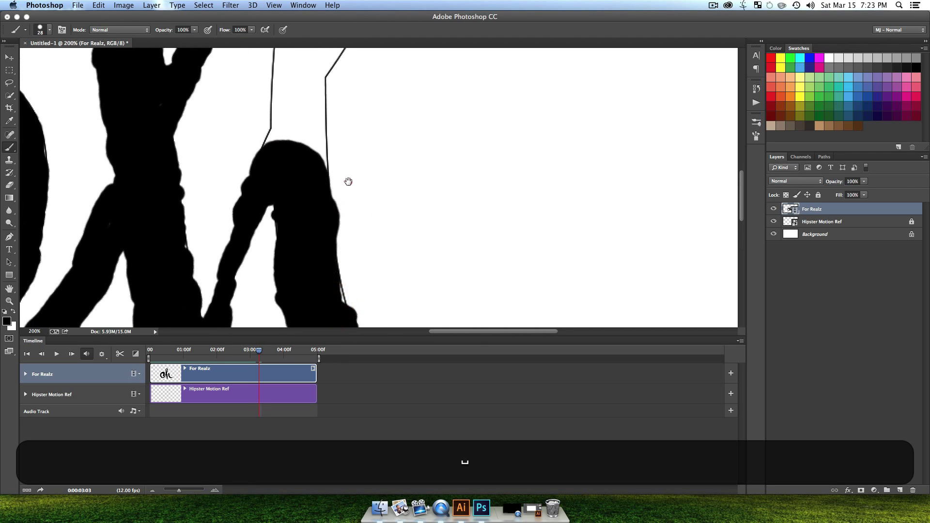
drag(346, 180, 349, 120)
- Extend the black fill up the second letter's stem over the next two frames
key(space)
drag(393, 168, 414, 249)
key(F1)
mouse_move(311, 243)
mouse_down()
mouse_move(322, 206)
mouse_move(367, 249)
mouse_move(338, 224)
mouse_up()
key(F1)
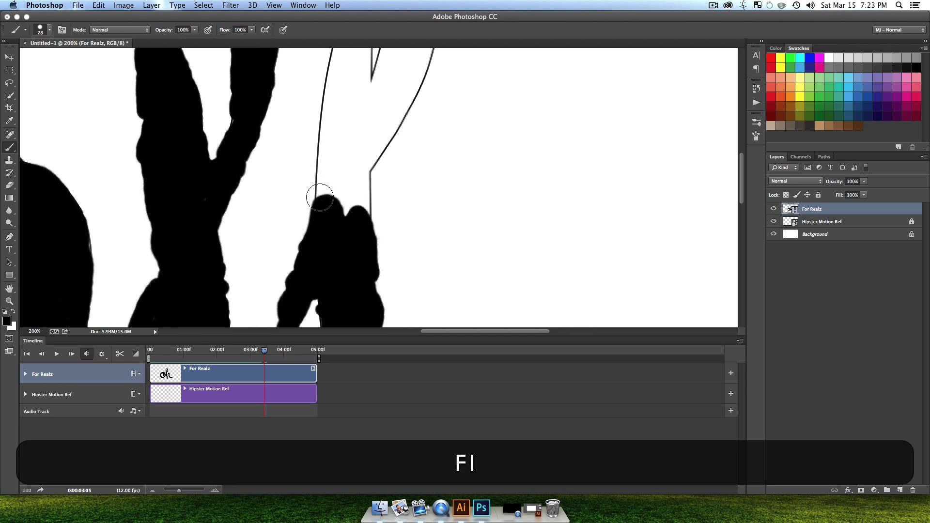
mouse_move(320, 190)
mouse_down()
mouse_move(333, 170)
mouse_move(366, 165)
mouse_move(360, 218)
mouse_up()
- Advance a frame, paint the stem up into its right branch, and cover the small speck left inside
key(F1)
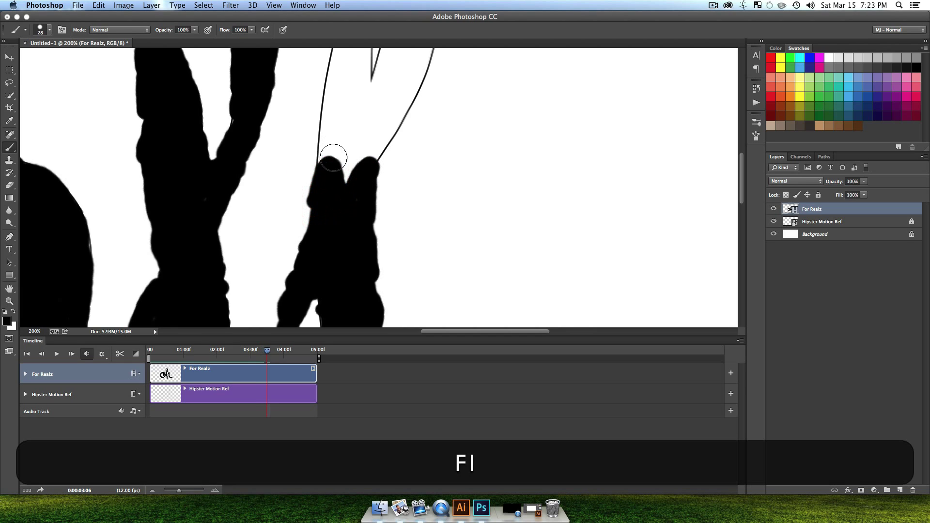
mouse_move(324, 153)
mouse_down()
mouse_move(359, 145)
mouse_move(373, 124)
mouse_move(411, 172)
mouse_up()
key(space)
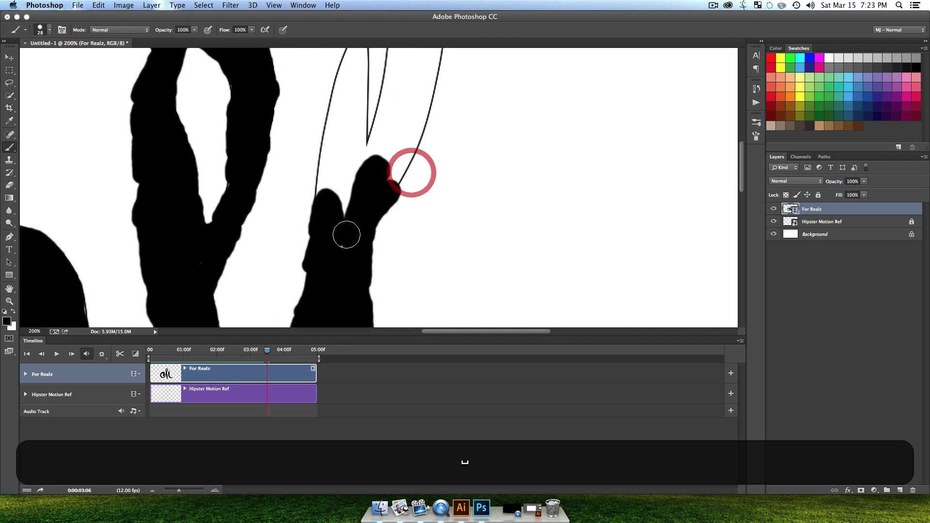
click(342, 253)
- Fill the second letter up to the base of its split over the next frames, covering the gap between its branches
key(F1)
mouse_move(320, 201)
mouse_down()
mouse_move(329, 152)
mouse_move(370, 166)
mouse_move(406, 137)
mouse_move(397, 169)
mouse_up()
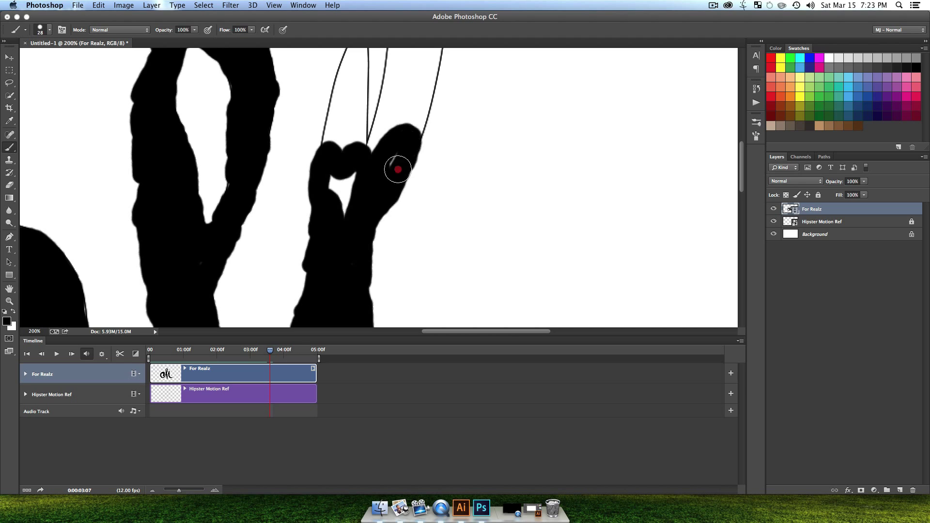
drag(342, 182, 330, 176)
key(F1)
key(space)
drag(419, 126, 411, 217)
mouse_move(365, 241)
mouse_down()
mouse_move(384, 191)
mouse_move(409, 188)
mouse_move(406, 226)
mouse_move(320, 240)
mouse_move(359, 220)
mouse_up()
- Extend the black fill up both branches of the second letter frame by frame, almost to their tips
key(F1)
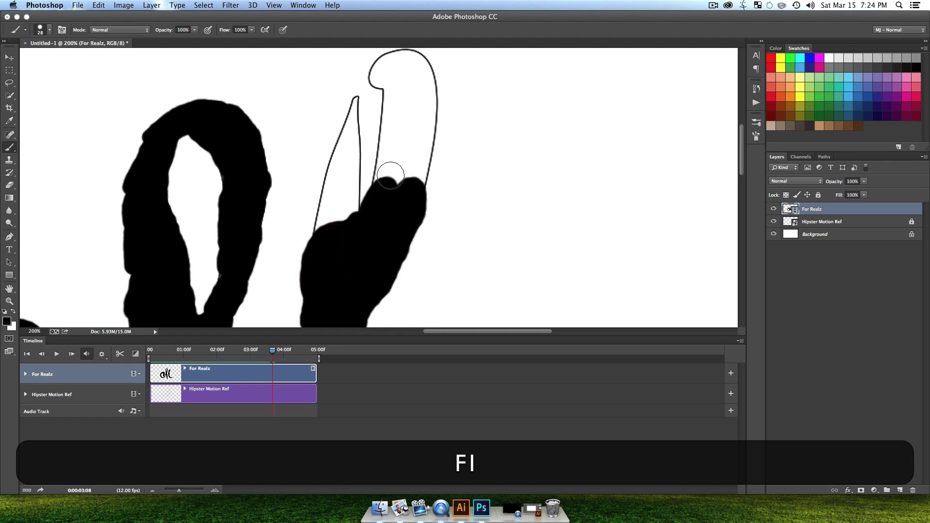
mouse_move(388, 171)
mouse_down()
mouse_move(380, 189)
mouse_move(386, 149)
mouse_move(402, 179)
mouse_move(426, 125)
mouse_up()
key(F1)
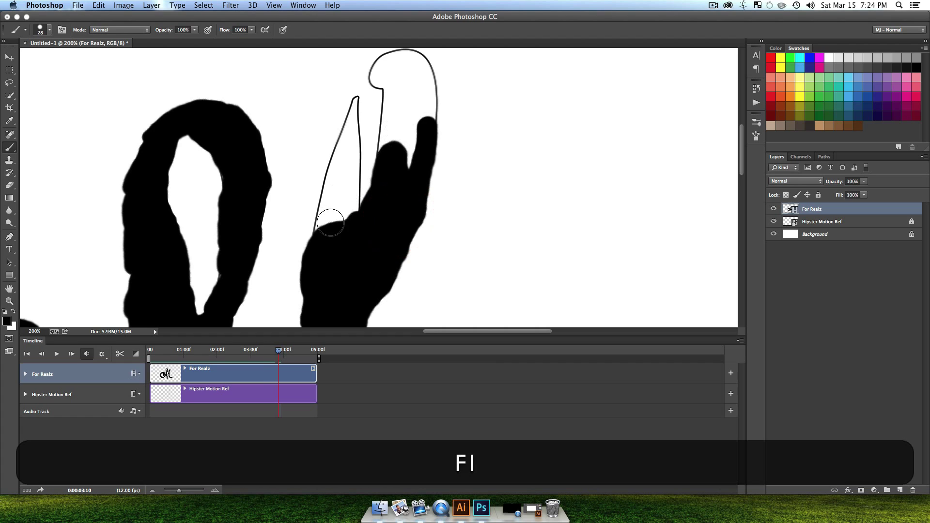
mouse_move(320, 221)
mouse_down()
mouse_move(332, 182)
mouse_move(346, 189)
mouse_move(333, 210)
mouse_move(344, 218)
mouse_up()
mouse_move(385, 150)
mouse_down()
mouse_move(387, 142)
mouse_move(382, 166)
mouse_move(342, 140)
mouse_move(353, 182)
mouse_up()
key(F1)
mouse_move(399, 124)
mouse_down()
mouse_move(386, 112)
mouse_move(408, 101)
mouse_move(419, 68)
mouse_move(406, 129)
mouse_up()
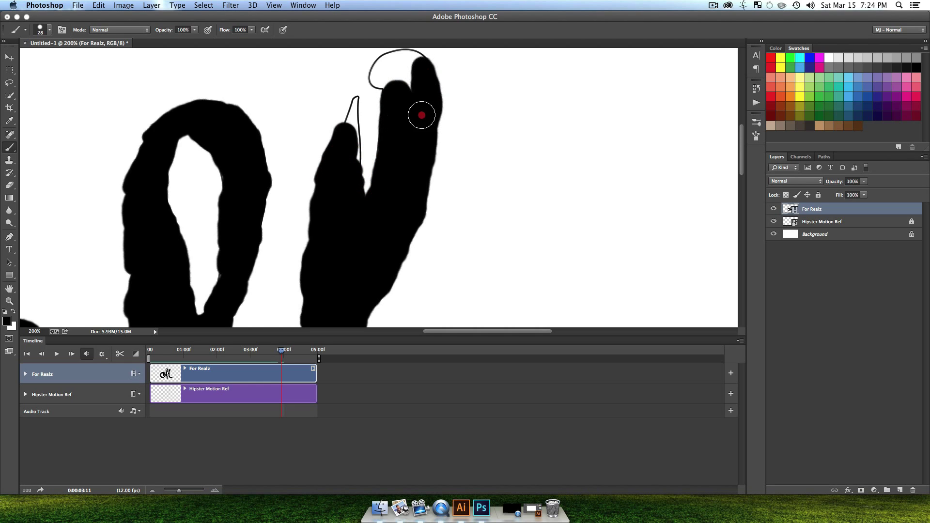
- Over two more frames, fill the hooked top and left tip of the second letter, and join them across the top
key(F1)
mouse_move(409, 75)
mouse_down()
mouse_move(384, 63)
mouse_move(409, 62)
mouse_move(405, 73)
mouse_up()
mouse_move(343, 135)
mouse_down()
mouse_move(353, 127)
mouse_move(353, 219)
mouse_up()
key(F1)
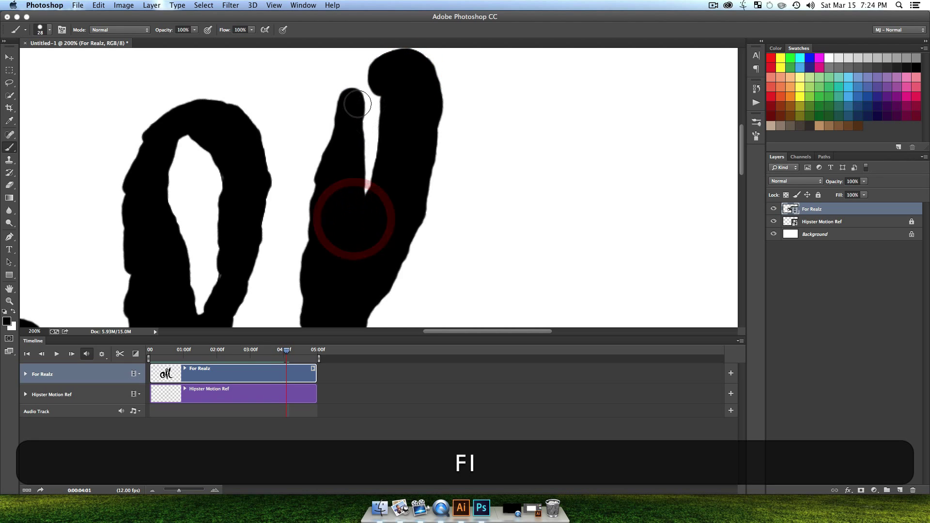
drag(358, 104, 384, 71)
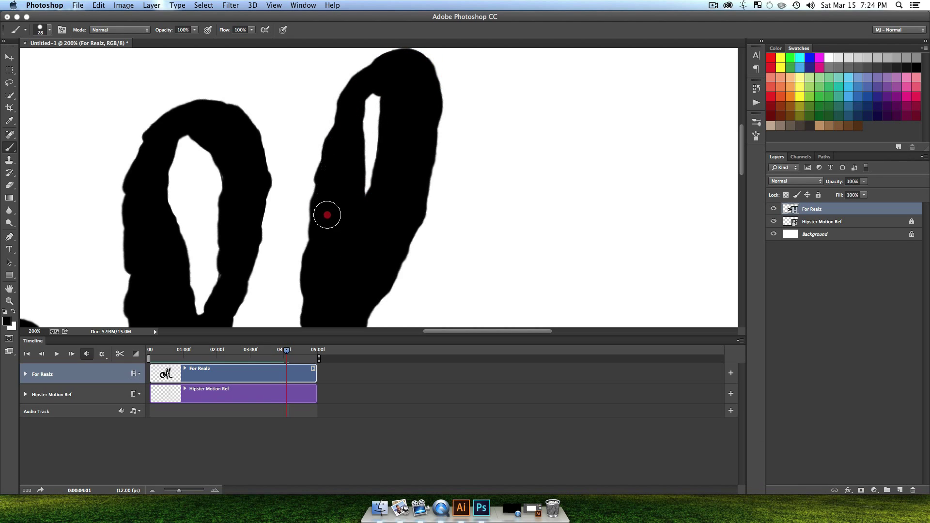
drag(327, 214, 322, 224)
- Zoom out to the whole lettering and play the animation back from the first frame
key(z)
alt+click(390, 242)
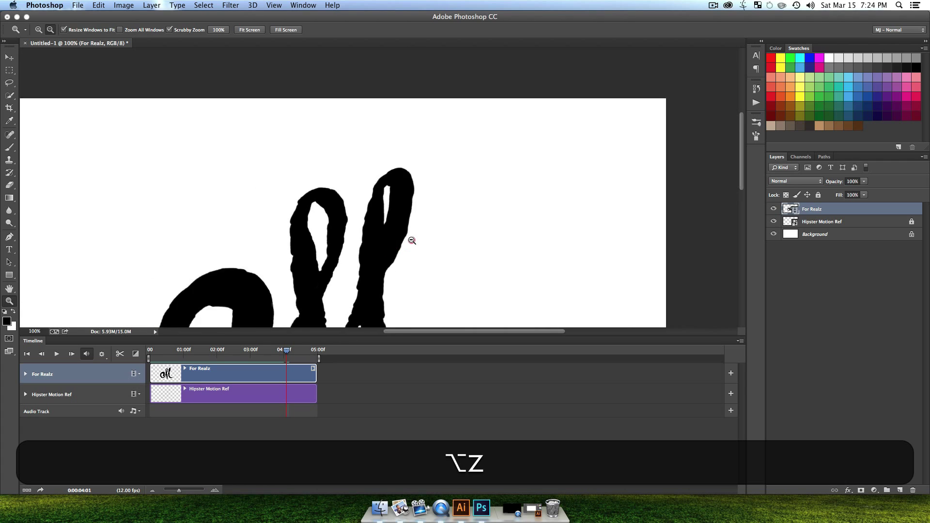
alt+click(412, 241)
click(395, 201)
key(space)
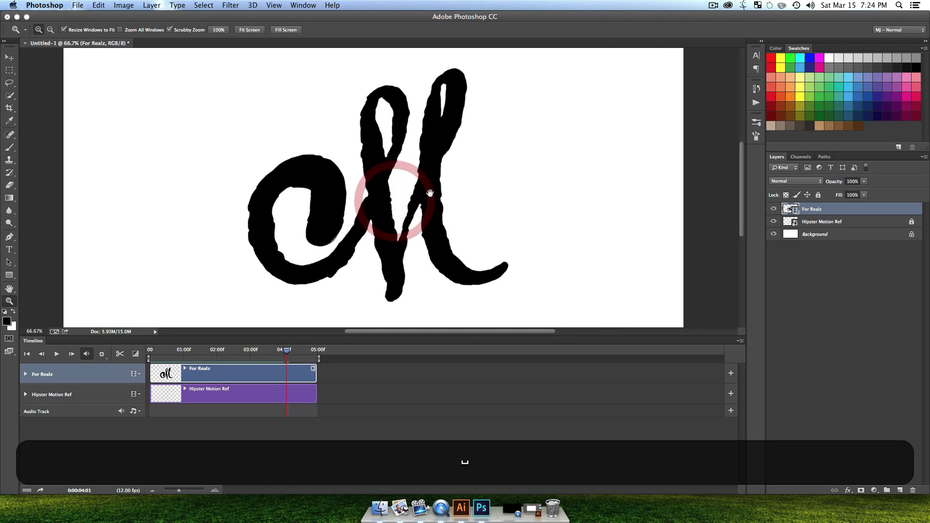
key(v)
key(space)
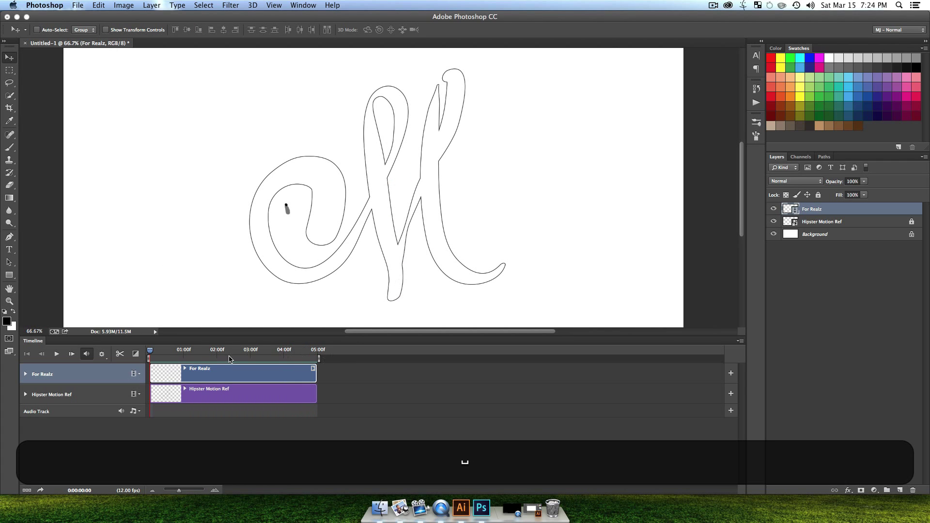
drag(208, 350, 109, 359)
click(56, 354)
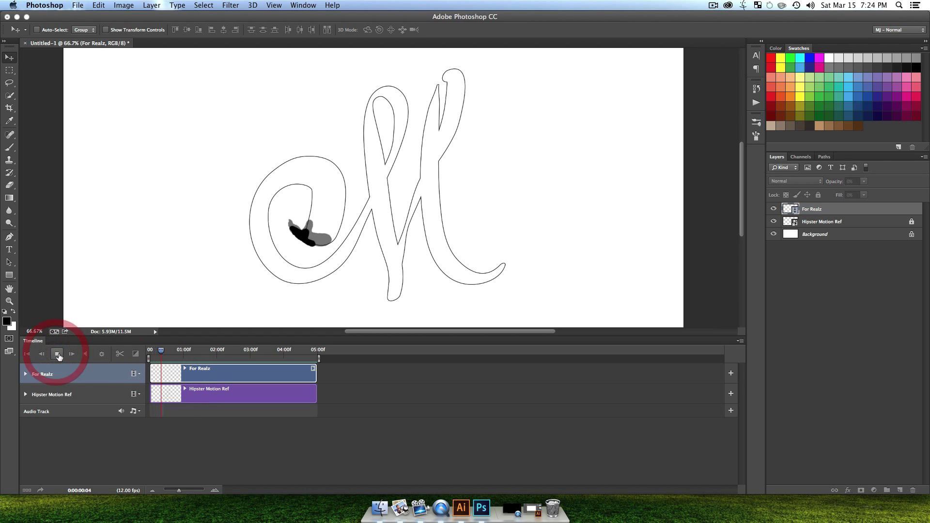
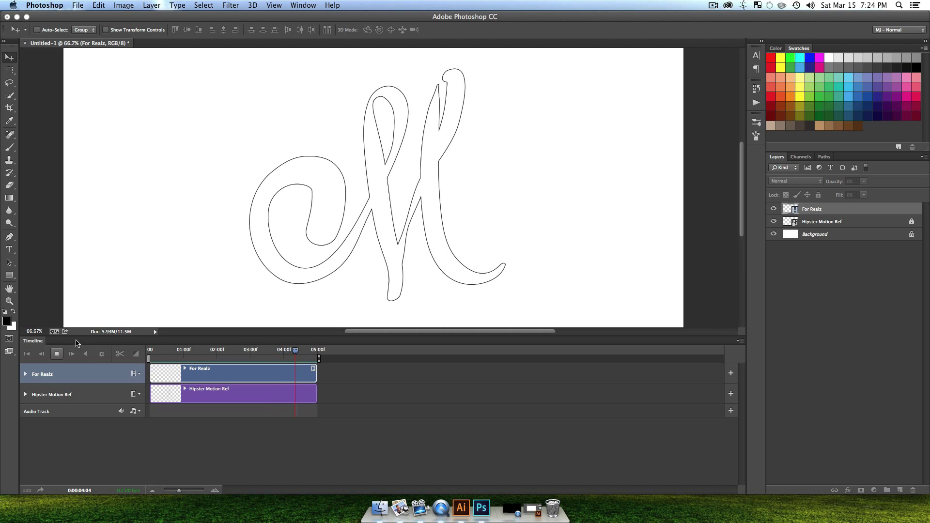
- Stop the playback, turn off the onion skins, and play the animation back again without them
key(space)
mouse_move(252, 361)
mouse_down()
mouse_move(179, 361)
mouse_move(250, 366)
mouse_move(241, 368)
mouse_up()
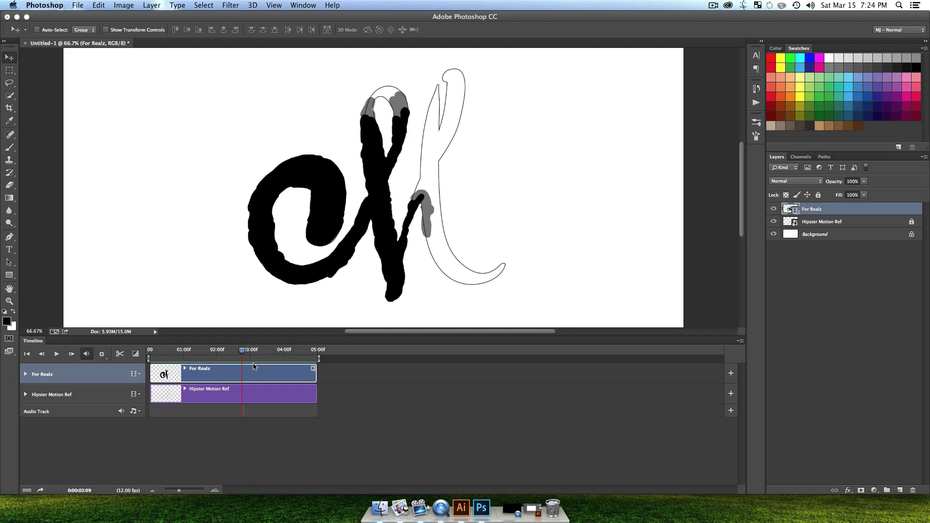
key(ctrl)
key(ctrl+super+s)
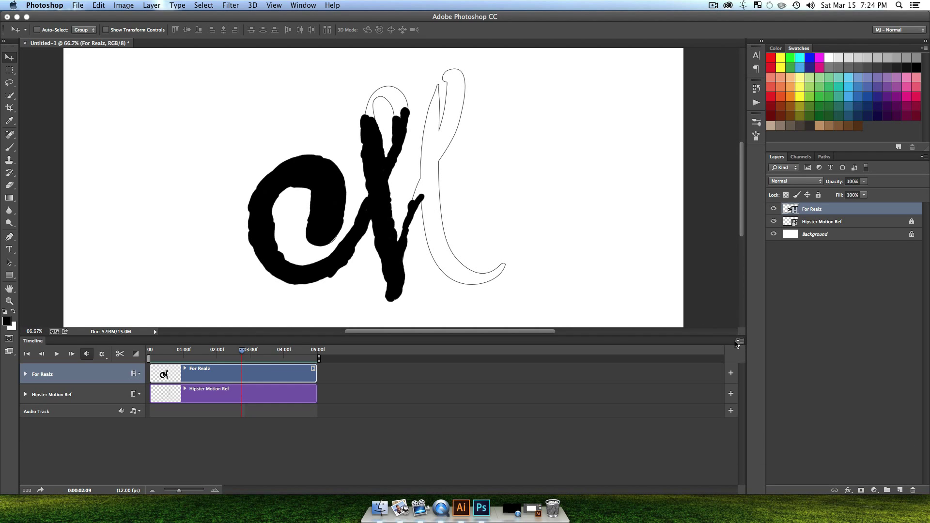
click(740, 341)
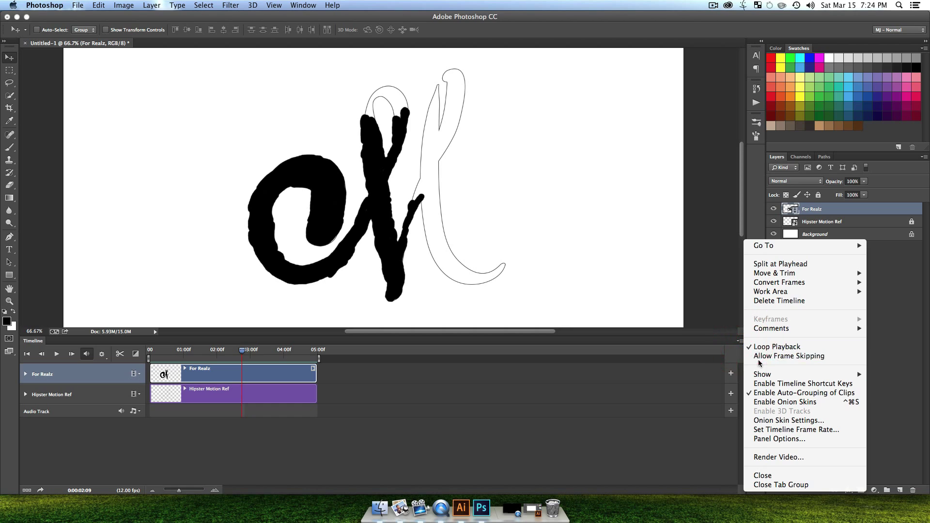
click(407, 405)
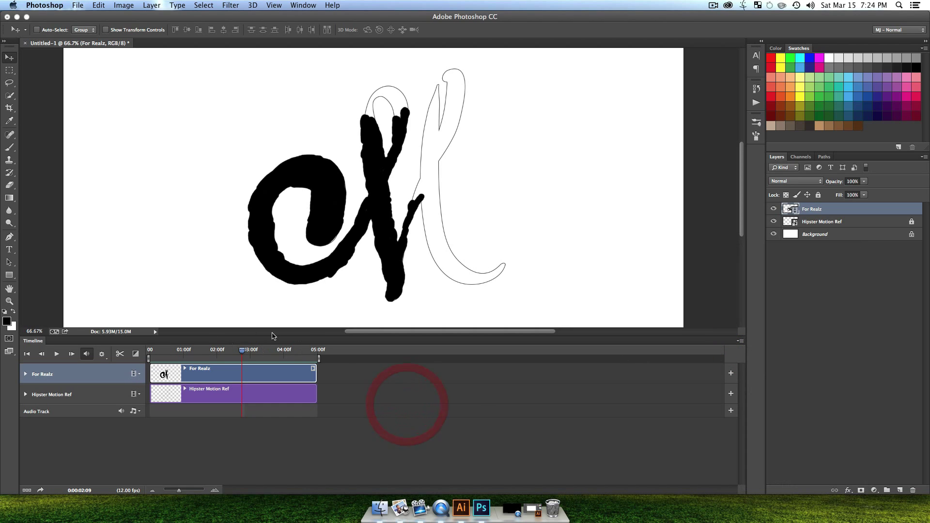
click(57, 354)
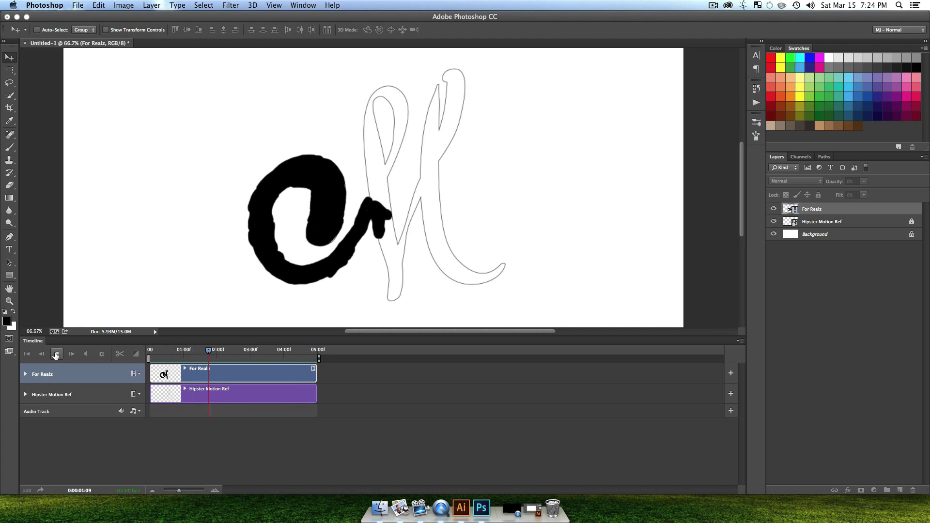
click(56, 354)
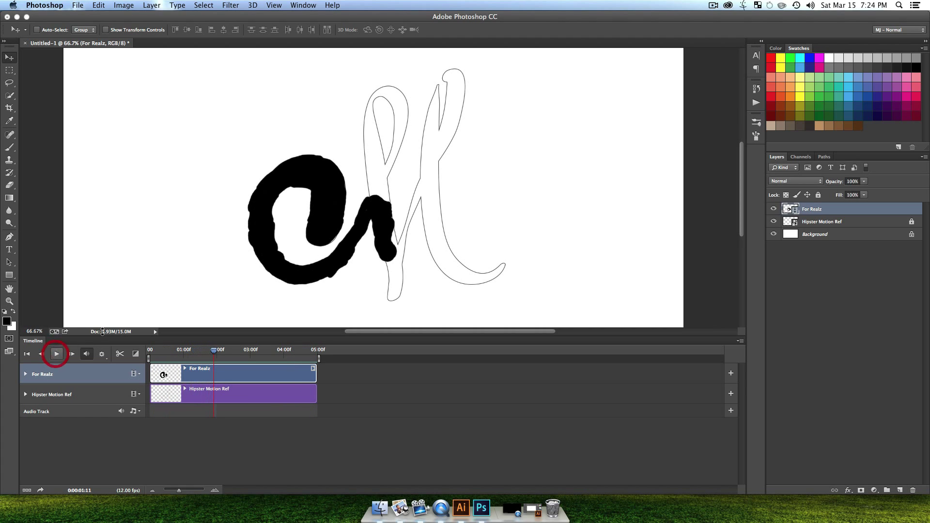
- Hide the Hipster Motion Ref layer and go to frame 0:00:00:05
click(773, 221)
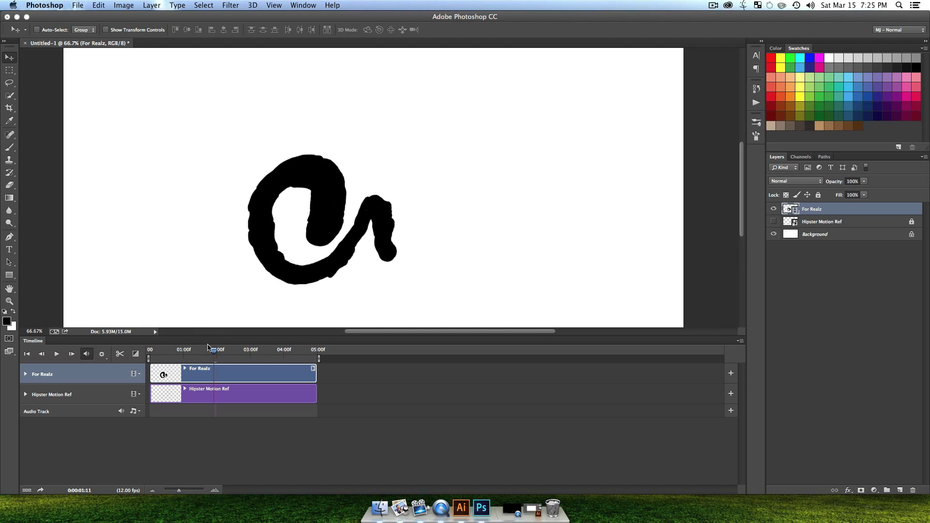
drag(213, 354, 163, 358)
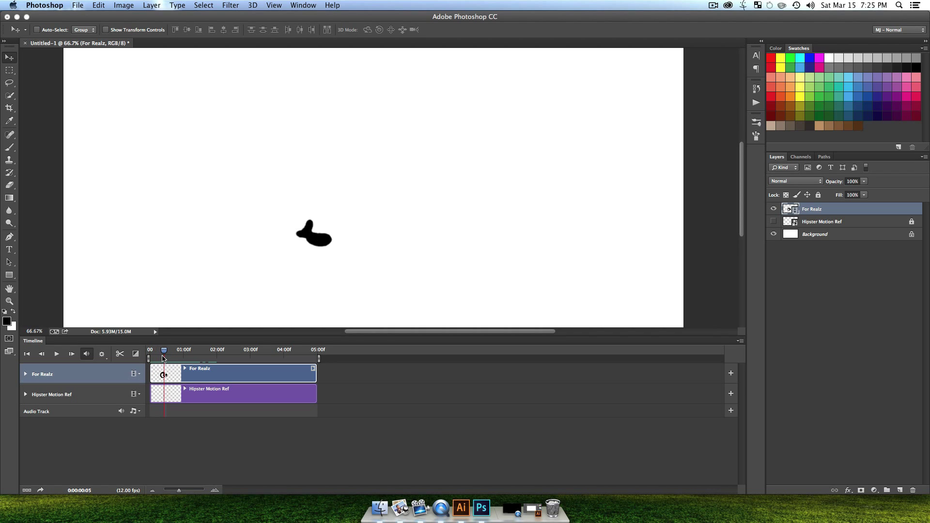
- Brush a small black dot just above and left of the first black shape, and turn the onion skins back on
key(z)
click(312, 233)
click(318, 221)
click(320, 220)
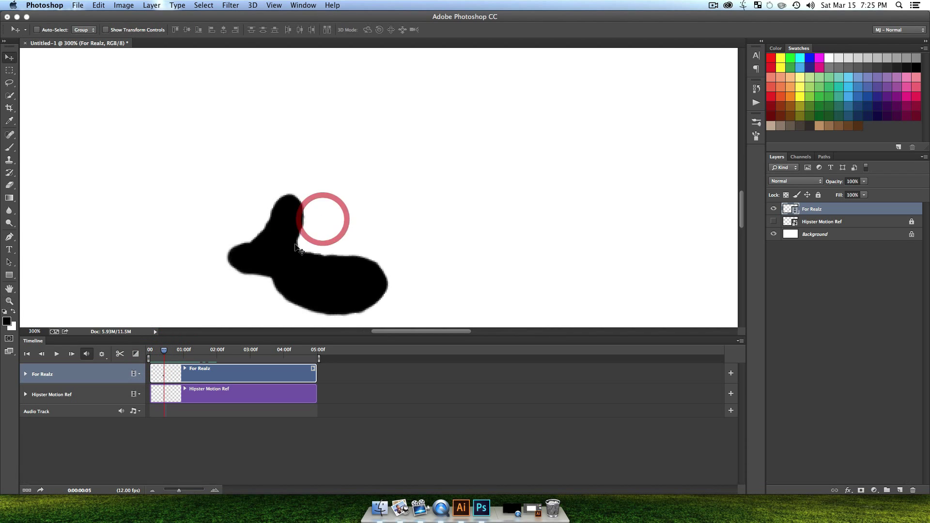
key(space)
drag(289, 248, 373, 252)
key(z)
alt+click(349, 201)
key(space)
drag(388, 205, 364, 224)
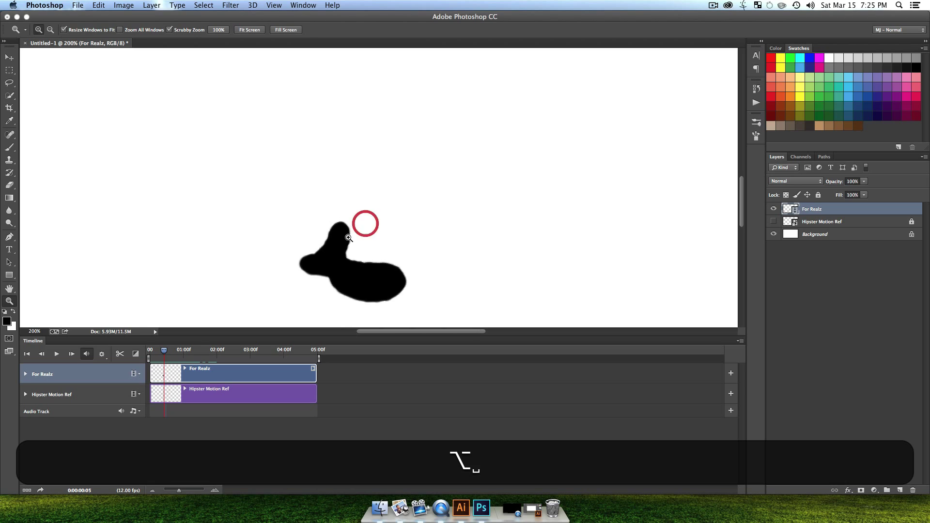
key(b)
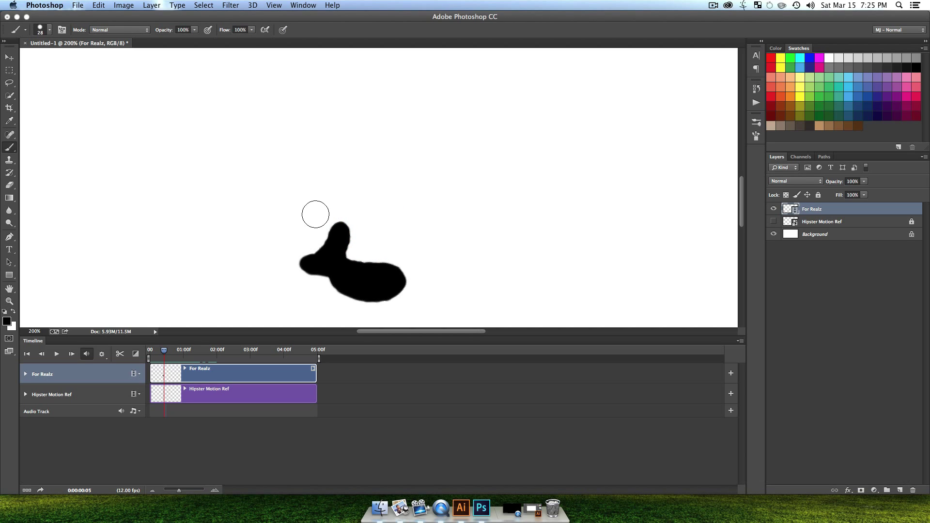
click(315, 214)
key(ctrl+super+s)
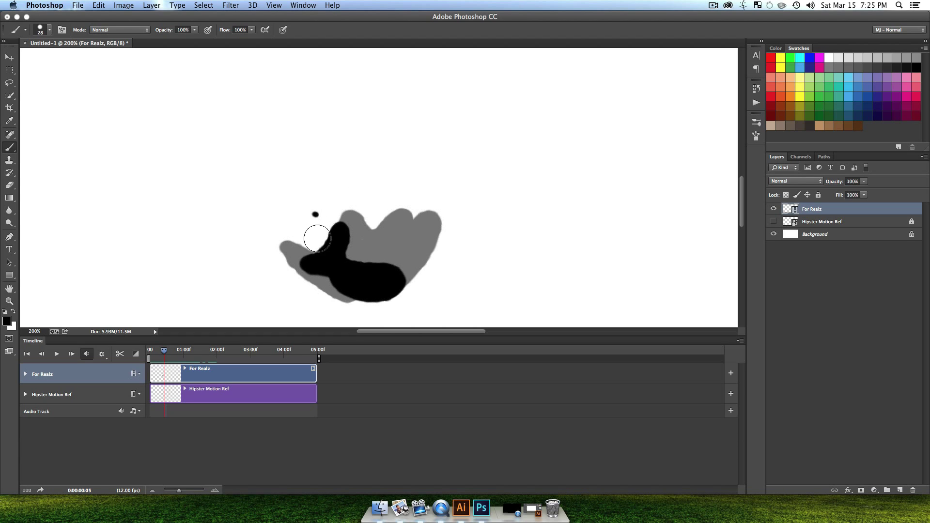
- On frames 0:00:00:06 to 0:00:00:09, paint droplets flying up and left from the black stroke, breaking into specks on the last one
key(ctrl+super+x)
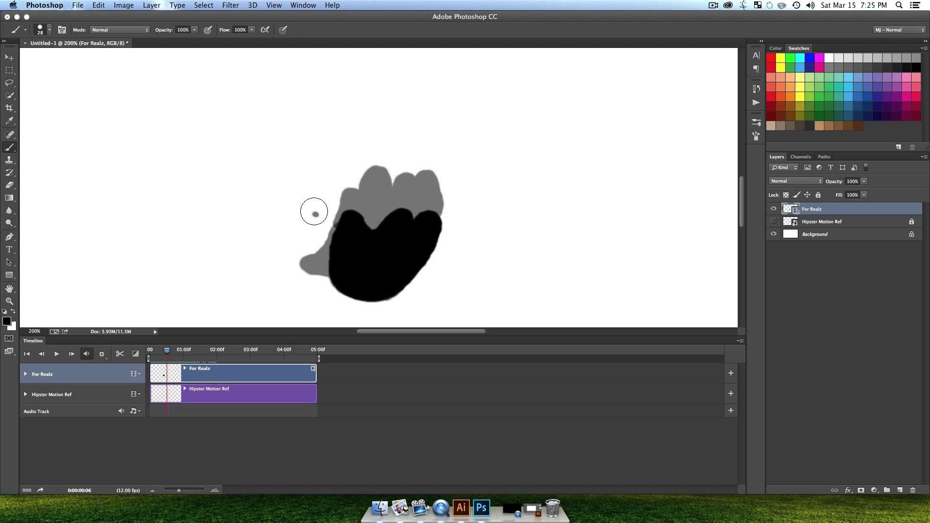
key(ctrl+super+x)
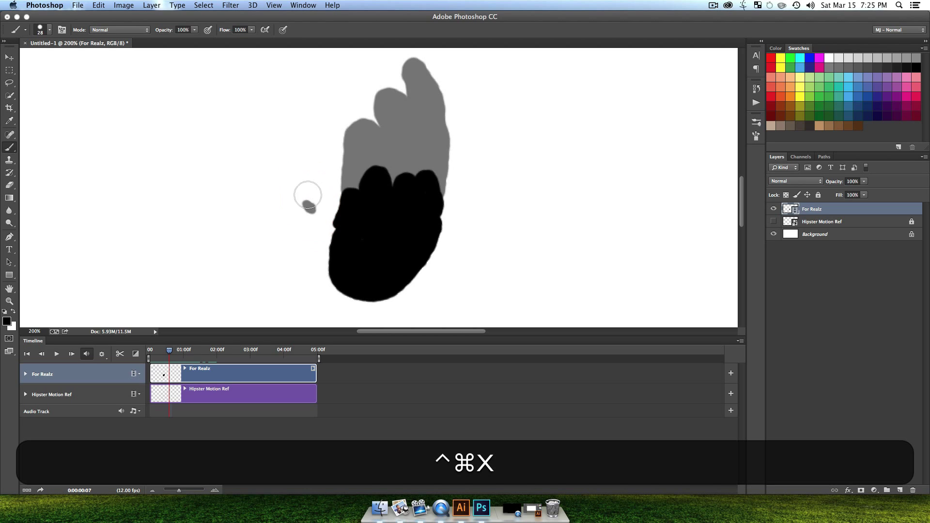
mouse_move(306, 197)
mouse_down()
mouse_move(252, 157)
mouse_move(292, 184)
mouse_up()
key(ctrl+super+x)
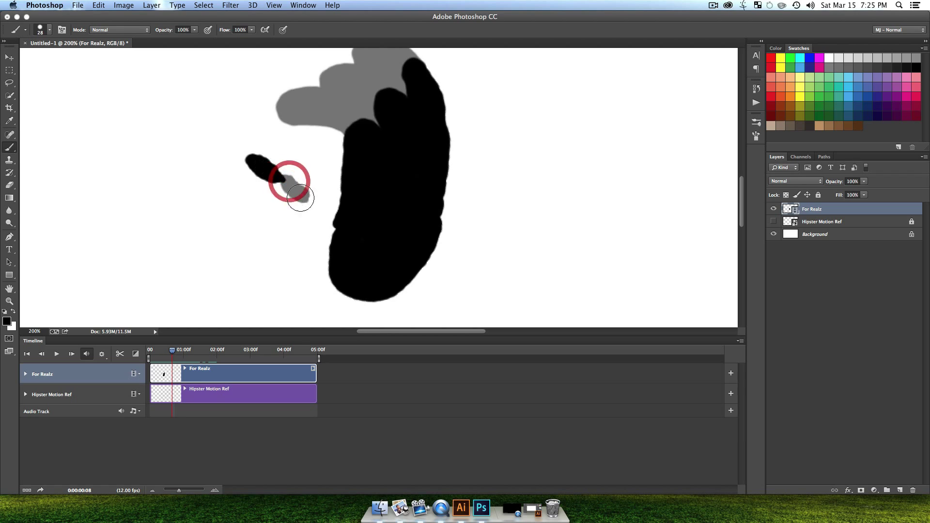
key(ctrl+super+x)
click(246, 178)
click(253, 165)
click(266, 186)
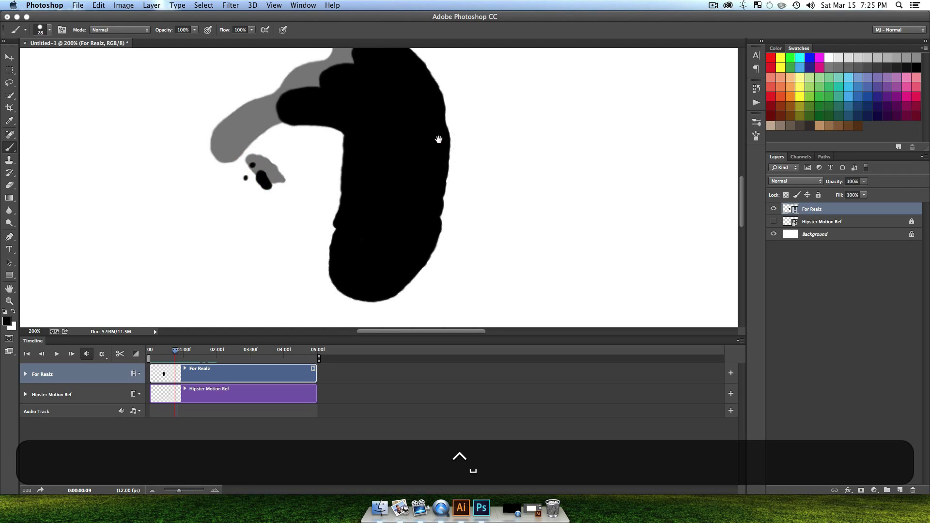
- From frame 0:00:00:10 to 0:00:01:01, paint a second droplet above the curve that flies up-left and grows into a small ring
drag(438, 139, 550, 282)
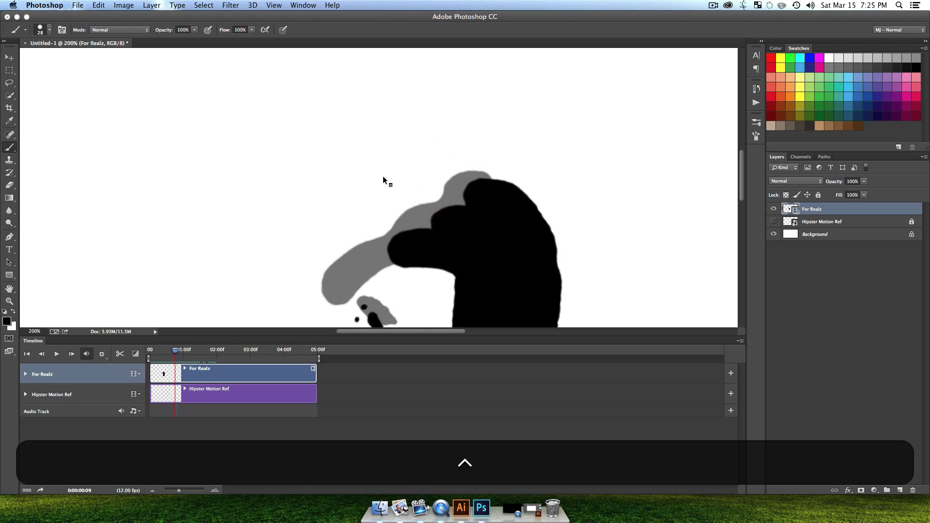
key(ctrl+super+x)
click(433, 155)
key(ctrl+super+x)
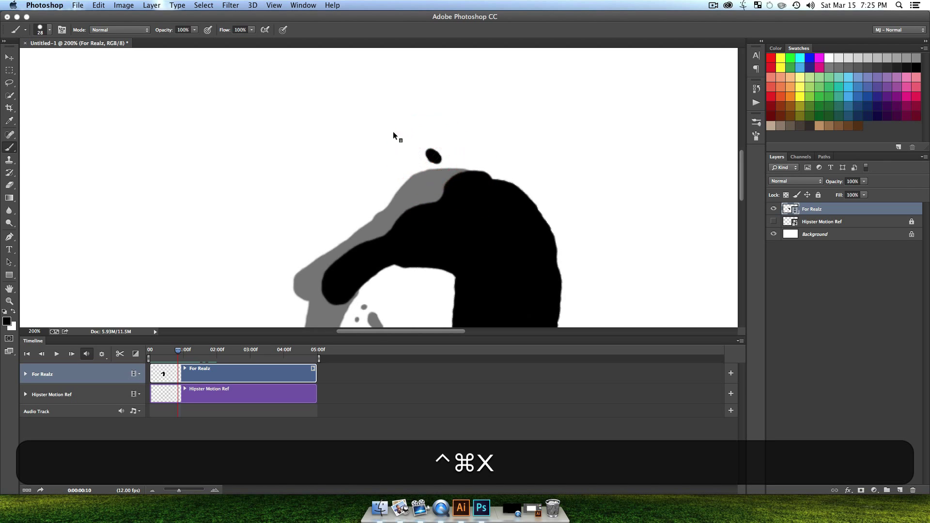
mouse_move(413, 141)
mouse_down()
mouse_move(377, 107)
mouse_move(364, 111)
mouse_move(355, 89)
mouse_move(384, 114)
mouse_move(365, 98)
mouse_move(281, 88)
mouse_move(332, 87)
mouse_up()
key(ctrl+super+x)
key(ctrl+super+x)
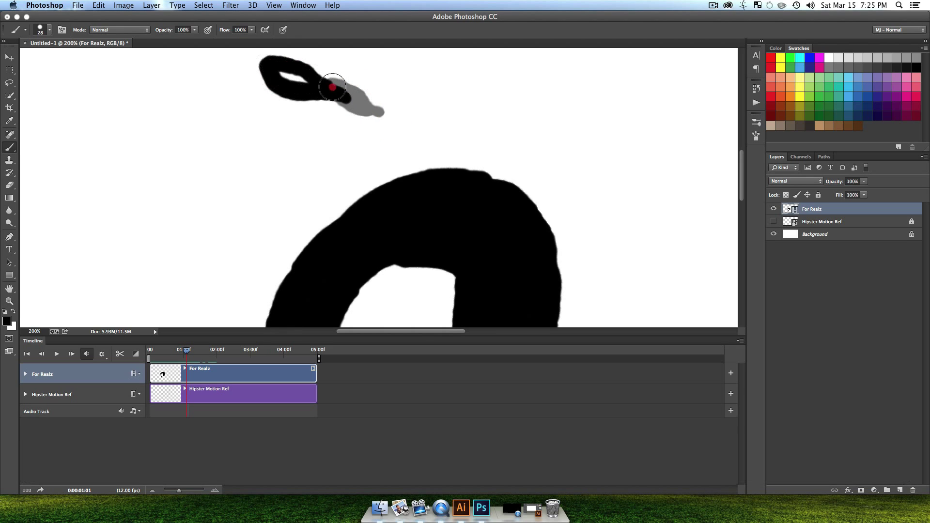
- On frames 0:00:01:02 to 0:00:01:04, break the second splash into small specks and shrink it to a dot drifting down-left
key(ctrl+super+x)
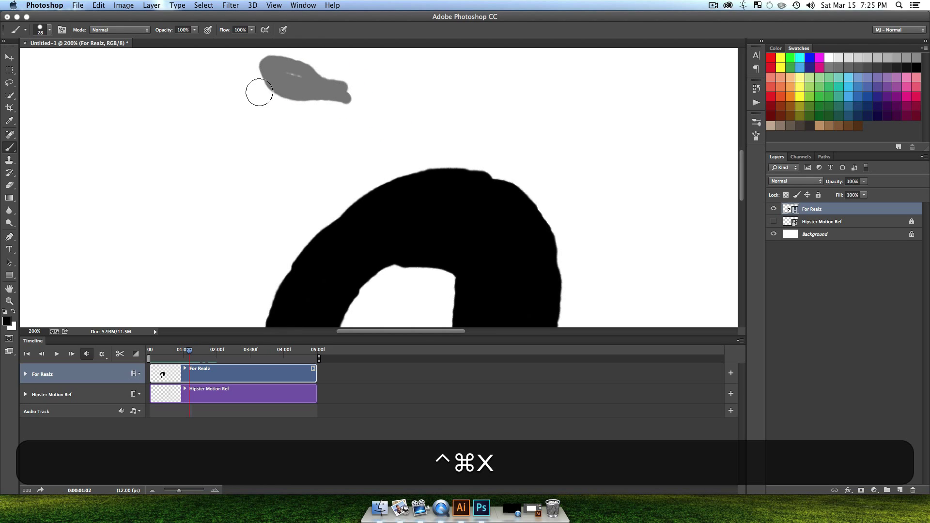
click(234, 99)
drag(280, 94, 266, 102)
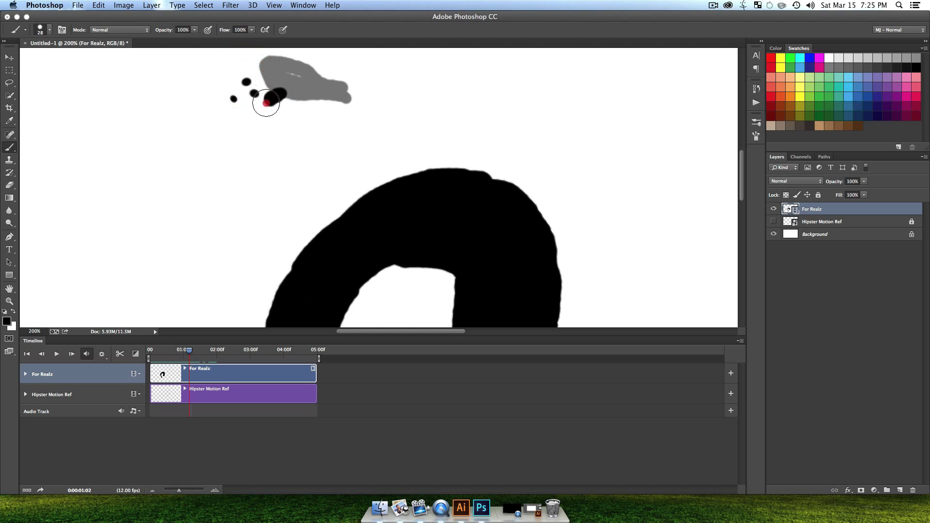
key(ctrl+super+x)
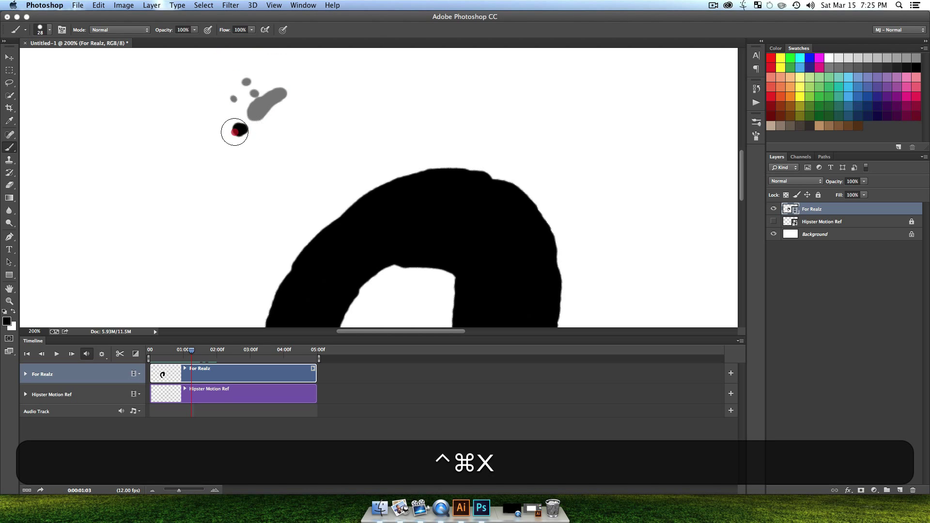
drag(235, 131, 250, 121)
click(239, 111)
key(ctrl+super+x)
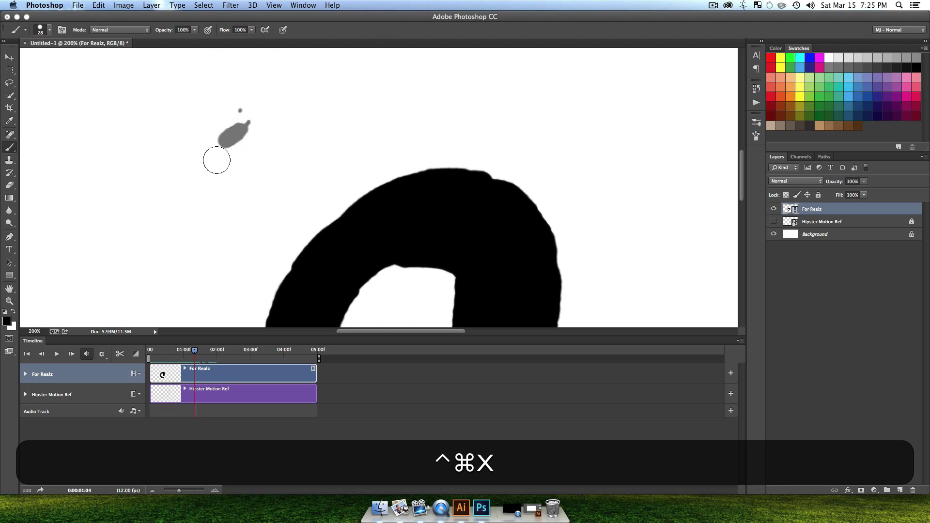
key(ctrl+super+x)
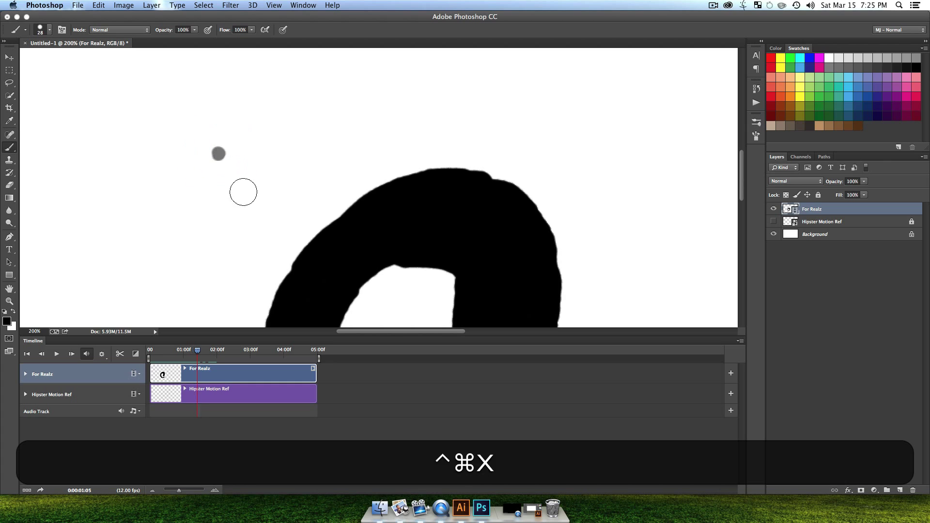
- Start a third droplet at the lower-left outer edge of the first letter on frame 0:00:01:03, and paint it farther out on 0:00:01:04
scroll(297, 212, down, 10)
scroll(338, 203, right, 5)
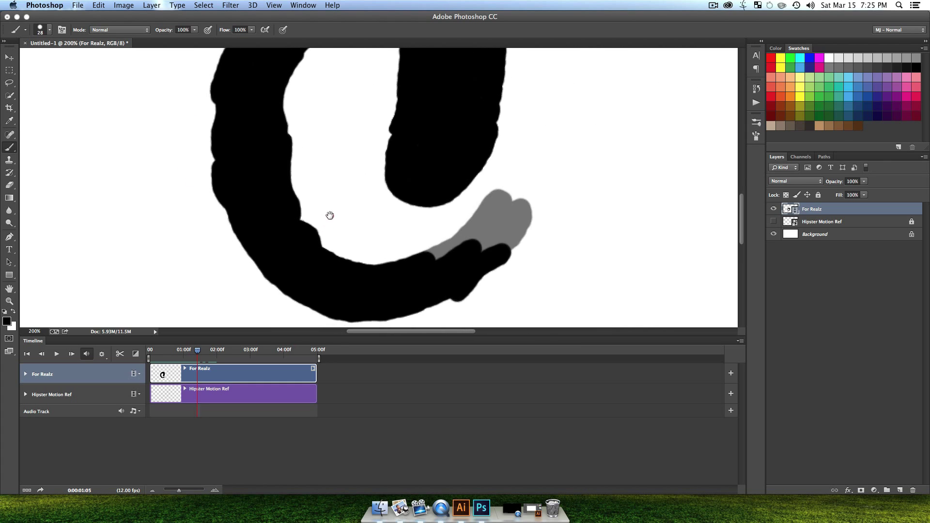
key(ctrl+super+z)
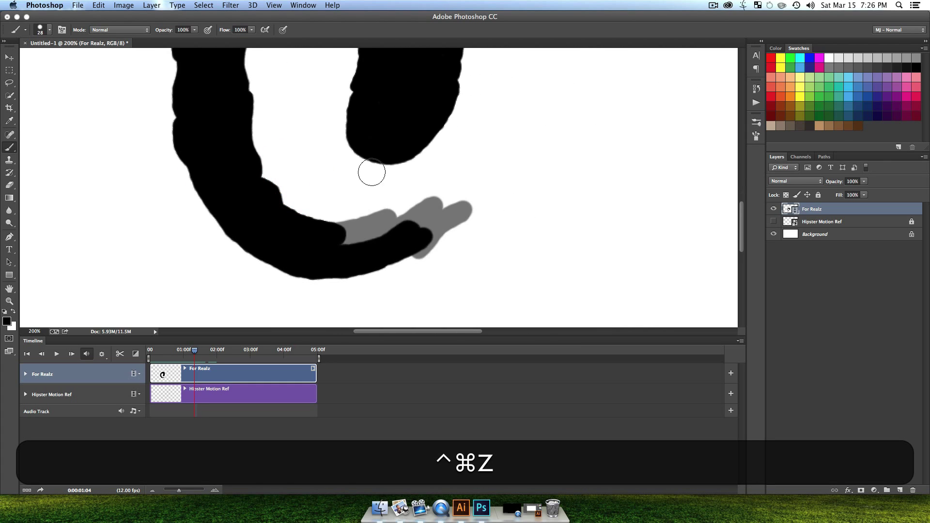
key(ctrl+super+z)
key(ctrl+super+z)
key(ctrl+super+x)
key(ctrl+super+x)
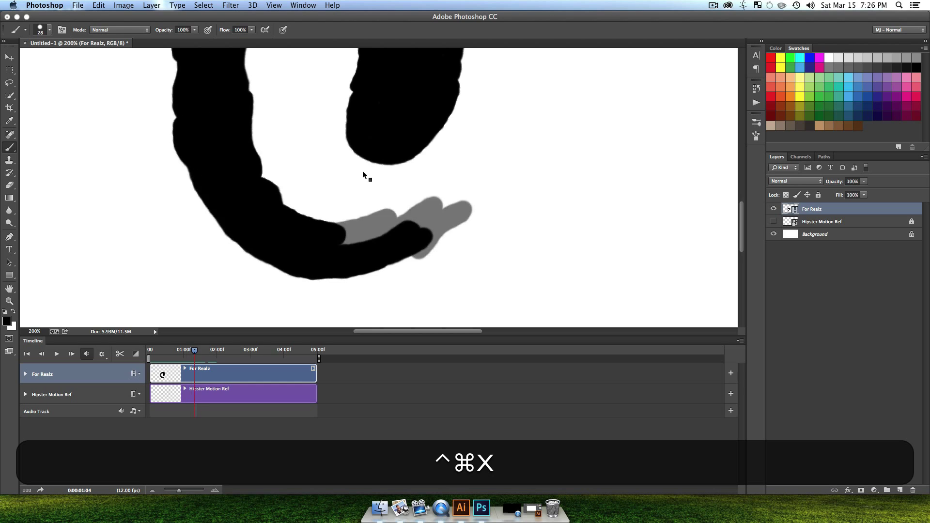
key(ctrl+super+z)
click(209, 207)
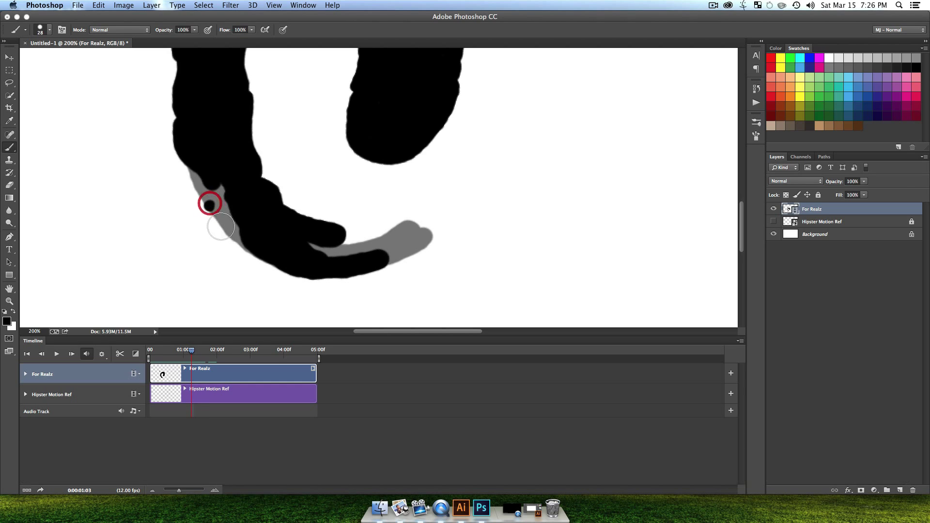
key(ctrl+super+x)
mouse_move(215, 243)
mouse_down()
mouse_move(222, 259)
mouse_move(209, 245)
mouse_up()
- From frame 0:00:01:05 to 0:00:01:08, paint the third droplet falling below the letter and shrinking into small specks
key(space)
mouse_move(236, 278)
mouse_down()
mouse_move(213, 216)
mouse_move(191, 197)
mouse_up()
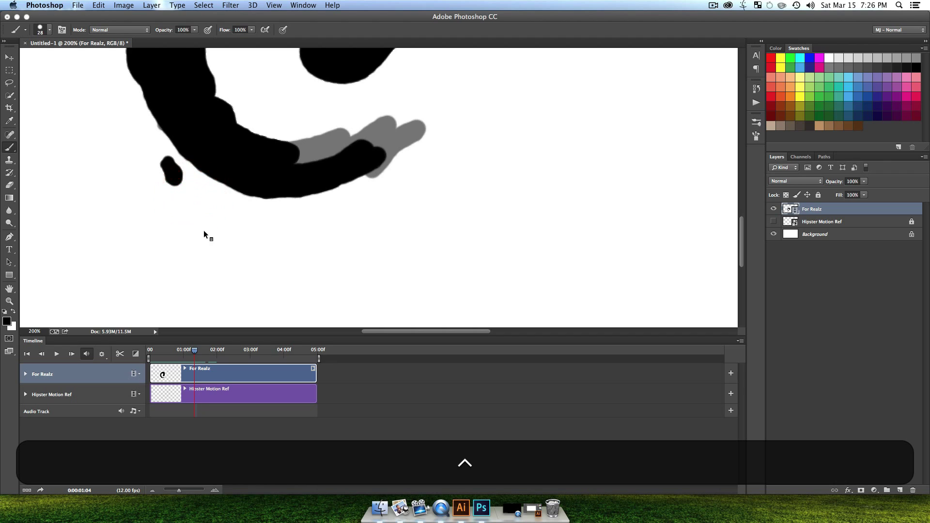
key(ctrl+super+x)
click(171, 179)
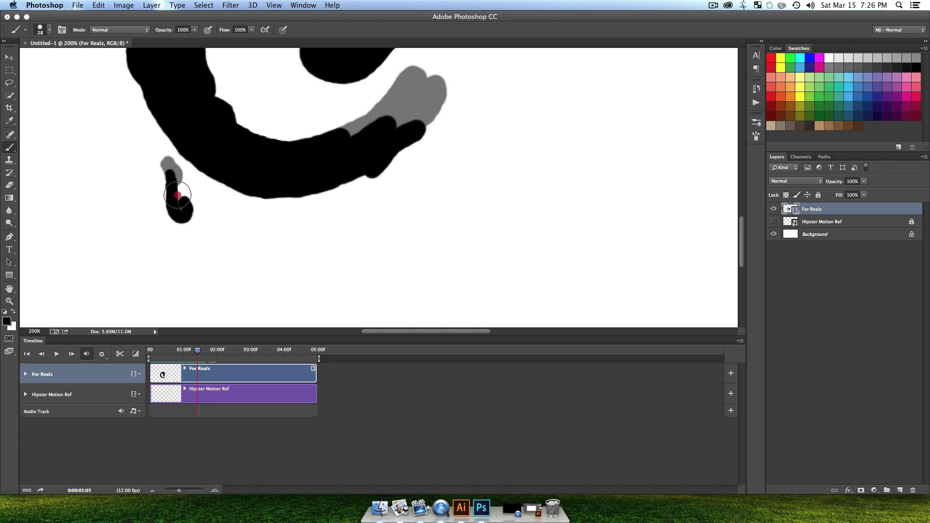
drag(177, 195, 170, 174)
key(ctrl+super+x)
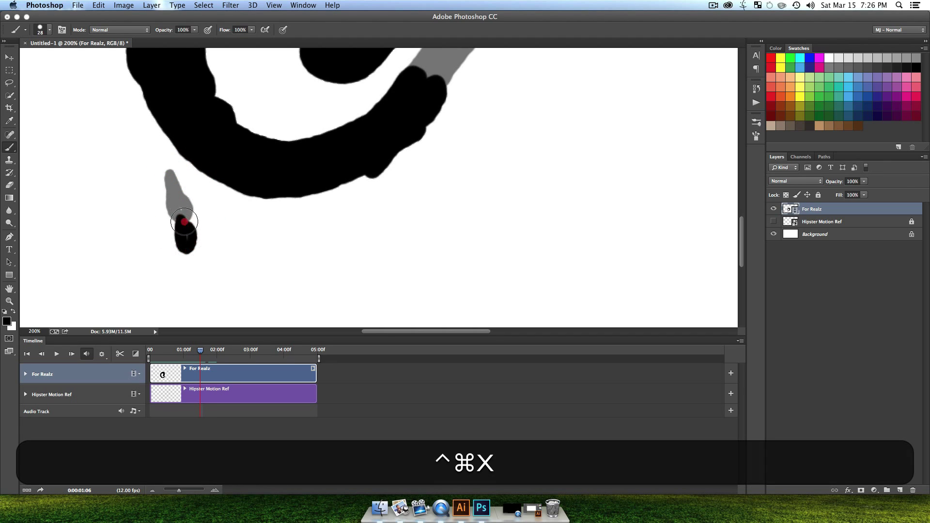
click(197, 209)
key(ctrl+super+x)
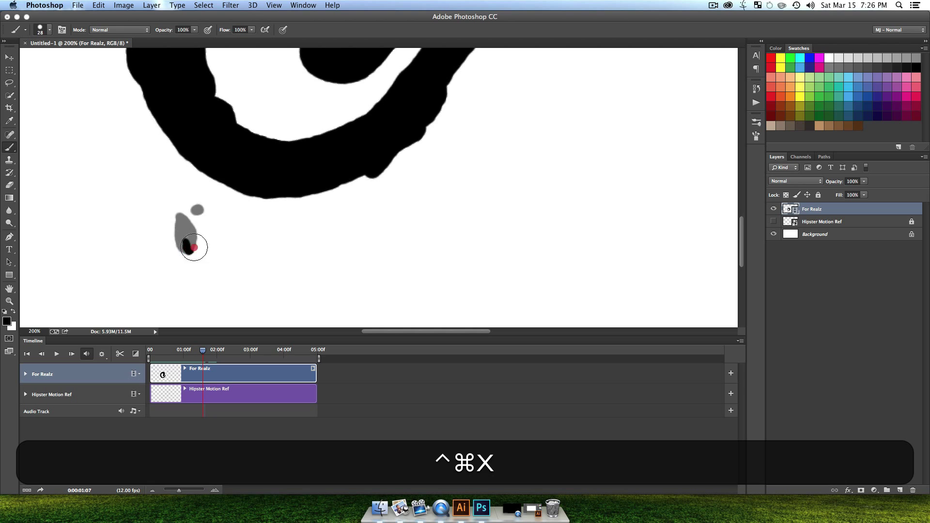
key(ctrl+super+x)
click(194, 253)
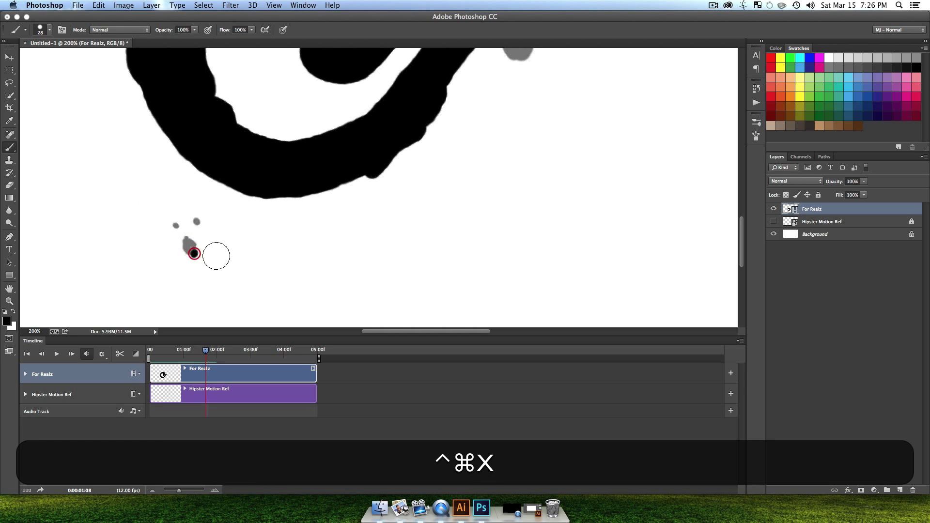
- On frames 0:00:01:06 to 0:00:01:08, start a droplet inside the rising stroke after the first letter and stretch it upward into a forked shape
drag(545, 102, 353, 230)
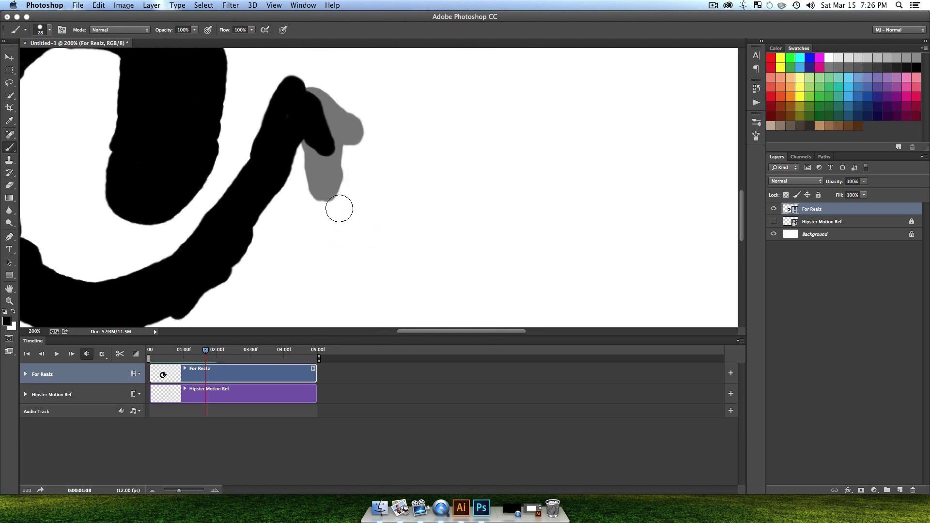
key(ctrl+super+z)
key(ctrl+super+z)
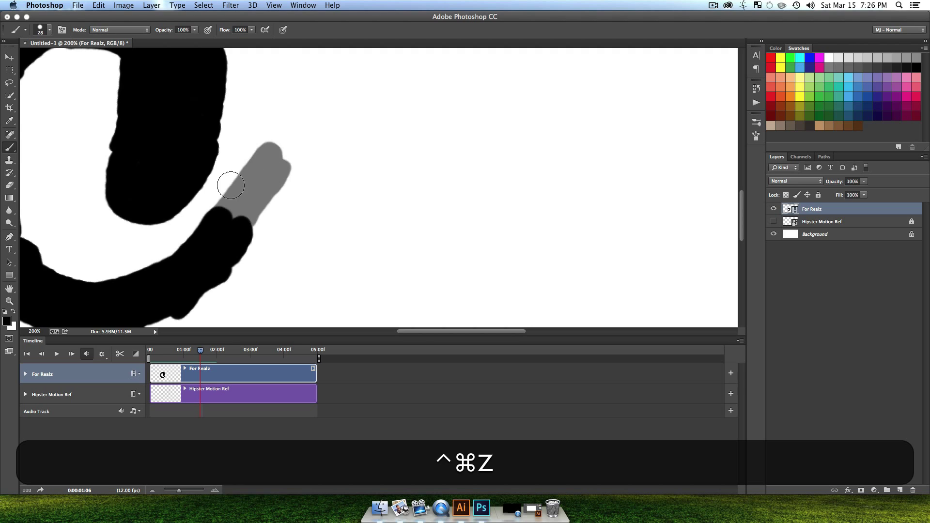
click(233, 195)
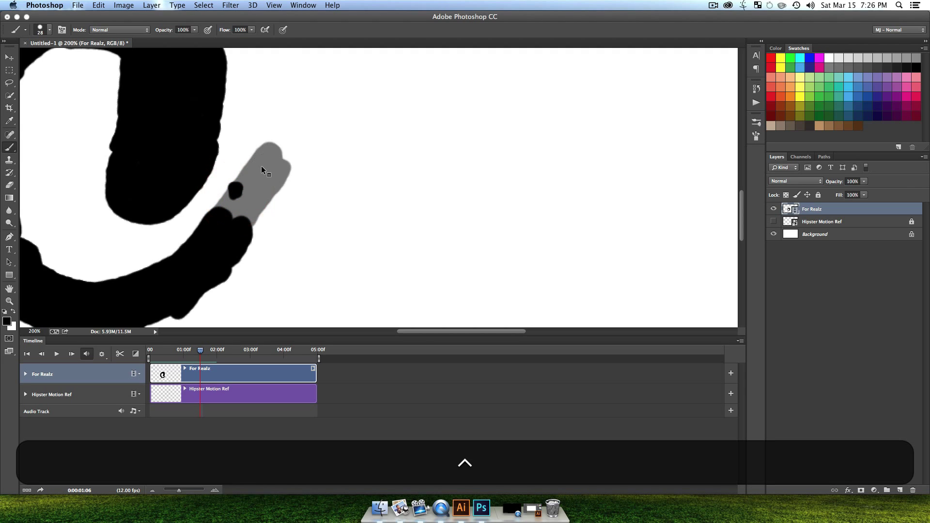
key(ctrl+super+x)
key(ctrl+super+z)
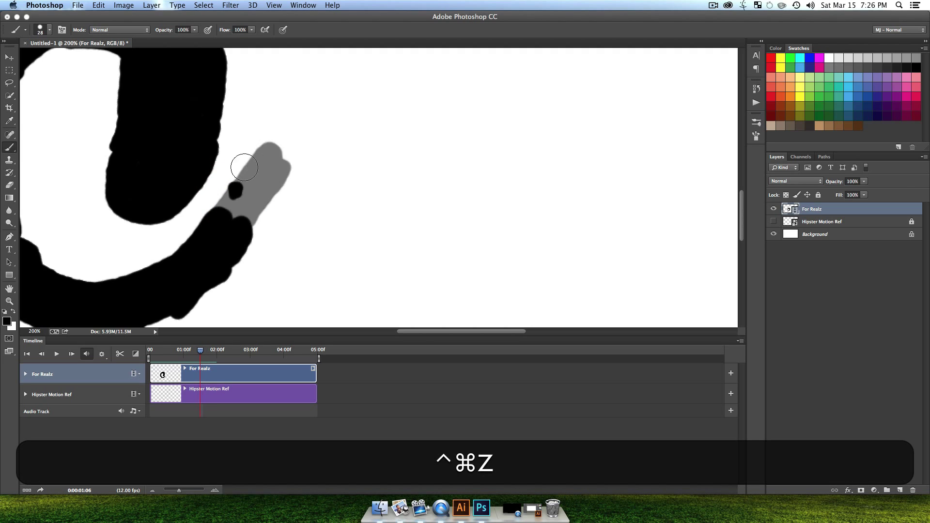
key(ctrl+super+x)
drag(231, 163, 239, 183)
key(ctrl+super+x)
mouse_move(237, 107)
mouse_down()
mouse_move(241, 169)
mouse_move(253, 106)
mouse_up()
drag(289, 130, 326, 222)
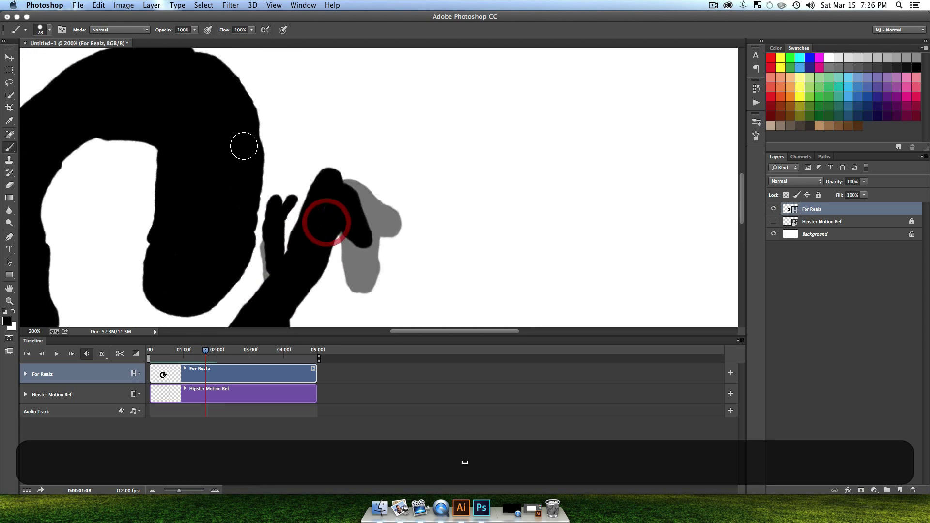
- From frame 0:00:01:09 to 0:00:01:11, detach the forked droplet from the rising stroke, send it upward, and split it into two shrinking blobs
key(ctrl+super+x)
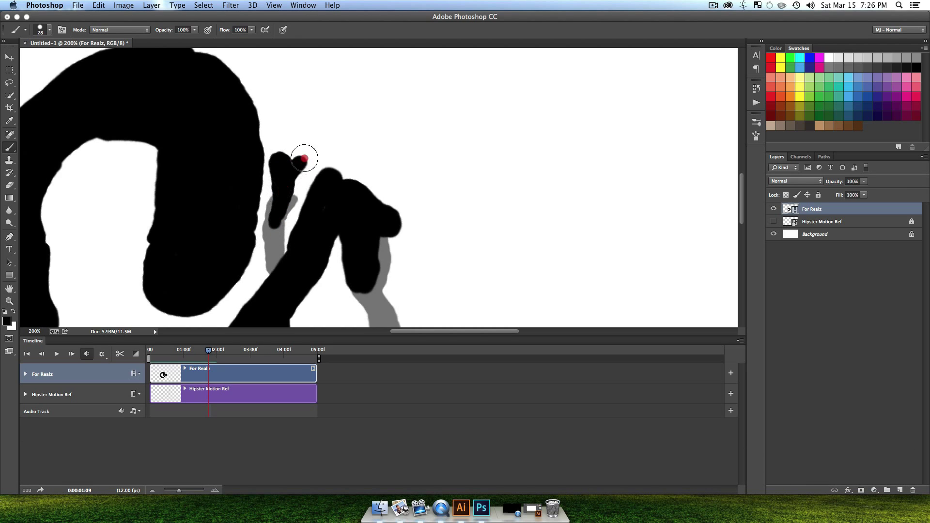
key(ctrl+super+x)
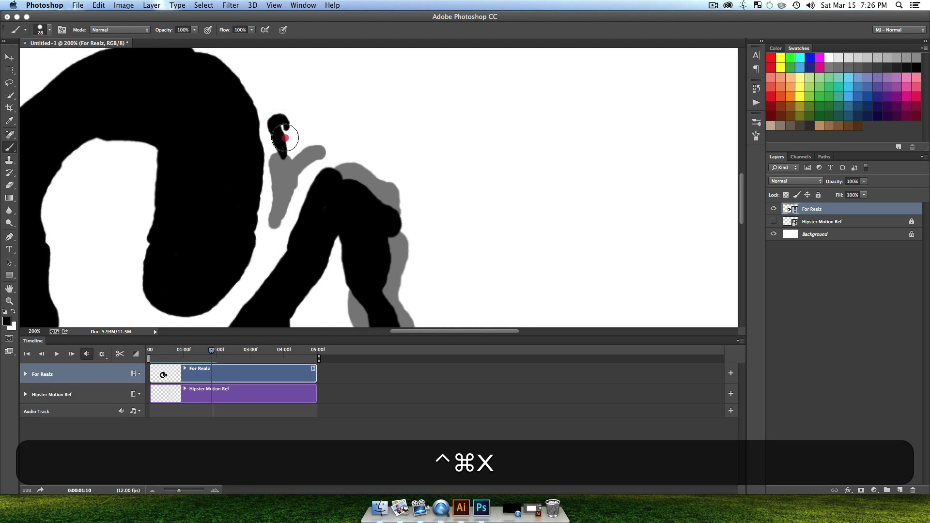
drag(304, 151, 322, 139)
key(ctrl+super+x)
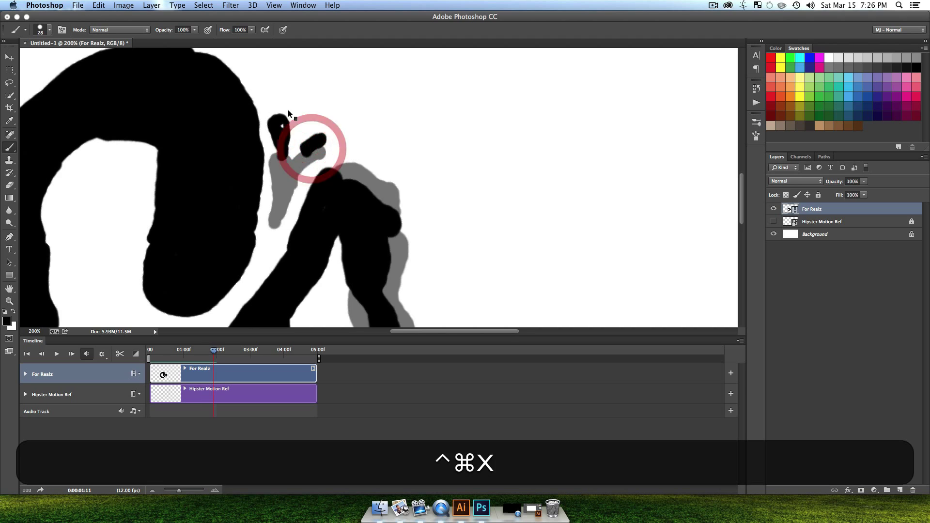
drag(280, 118, 281, 113)
click(324, 132)
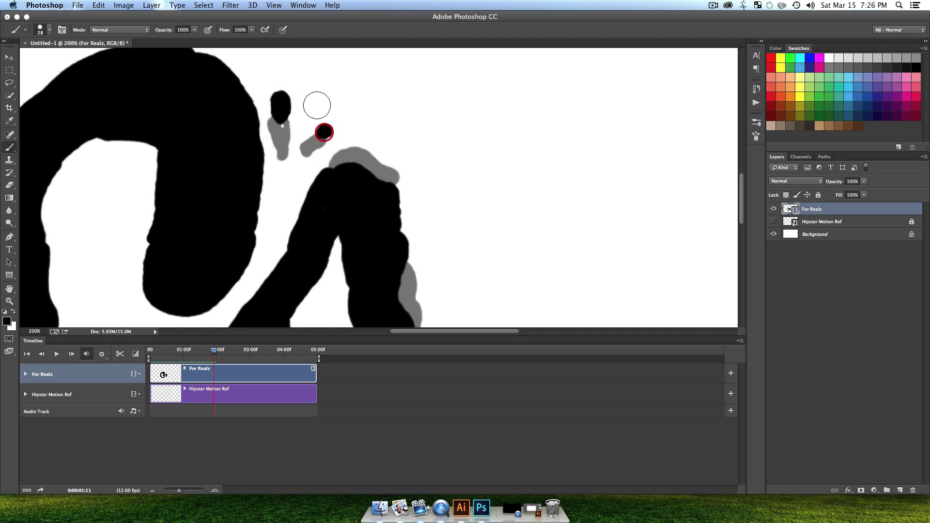
- On frames 0:00:02:00 and 0:00:02:01, break the rising droplet into small specks and shrink them to two dots drifting upward
key(ctrl+super+x)
click(290, 85)
click(283, 98)
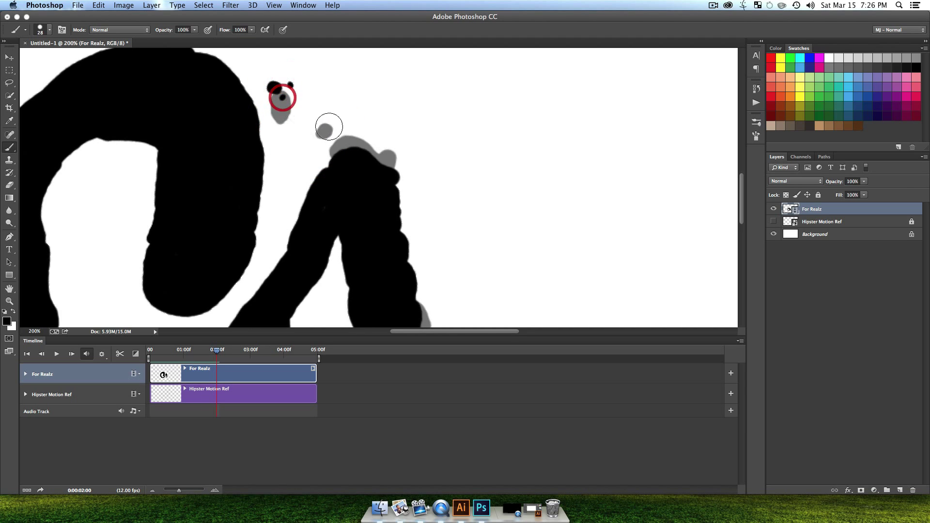
key(ctrl+super+x)
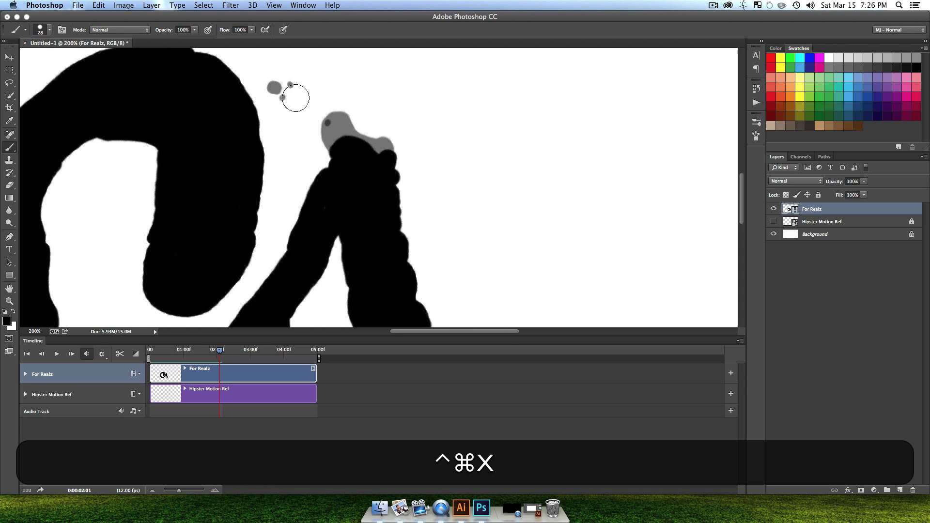
click(265, 77)
click(288, 74)
- Start a droplet at the lower-right edge of the second letter's downstroke on frame 0:00:02:01, and pull it outward on 0:00:02:02
key(ctrl+super+x)
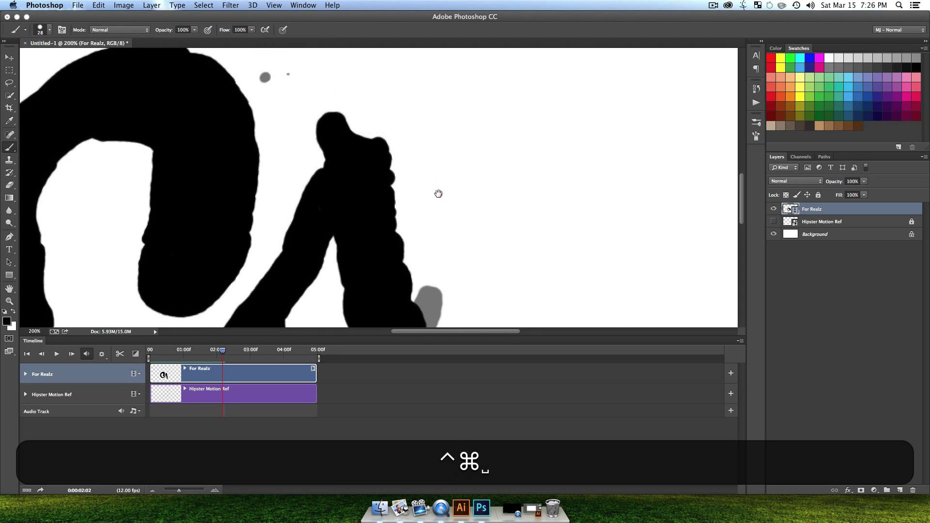
scroll(444, 199, down, 5)
key(ctrl+super+z)
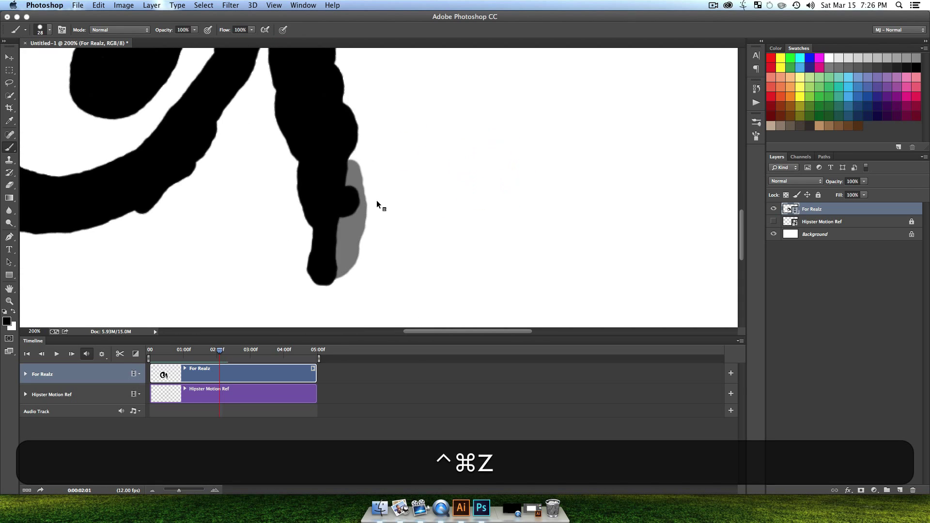
key(ctrl+super+z)
key(ctrl+super+x)
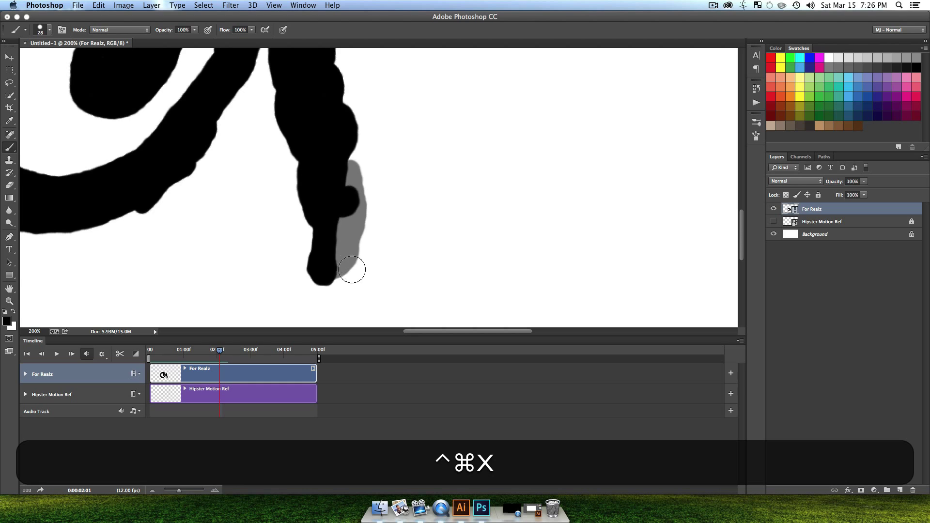
key(ctrl+super+x)
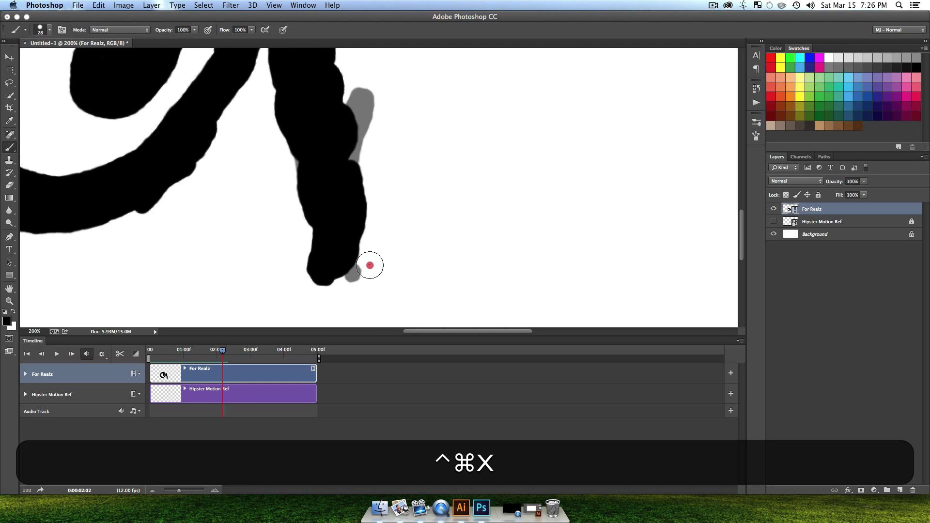
drag(370, 265, 385, 261)
- From frame 0:00:02:03 to 0:00:02:05, paint the downstroke's droplet flying up-right through curved and looped shapes
key(ctrl+super+x)
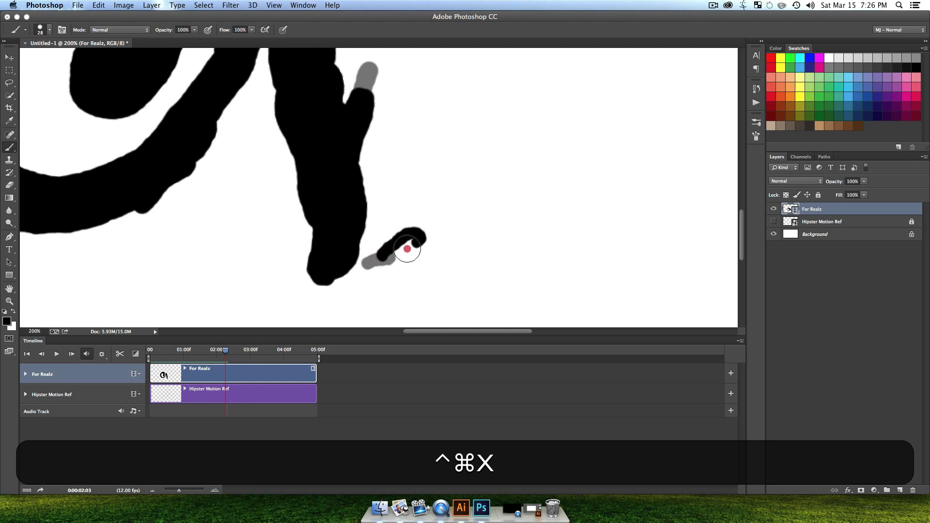
key(ctrl+super+x)
mouse_move(404, 240)
mouse_down()
mouse_move(430, 217)
mouse_move(455, 214)
mouse_move(402, 239)
mouse_up()
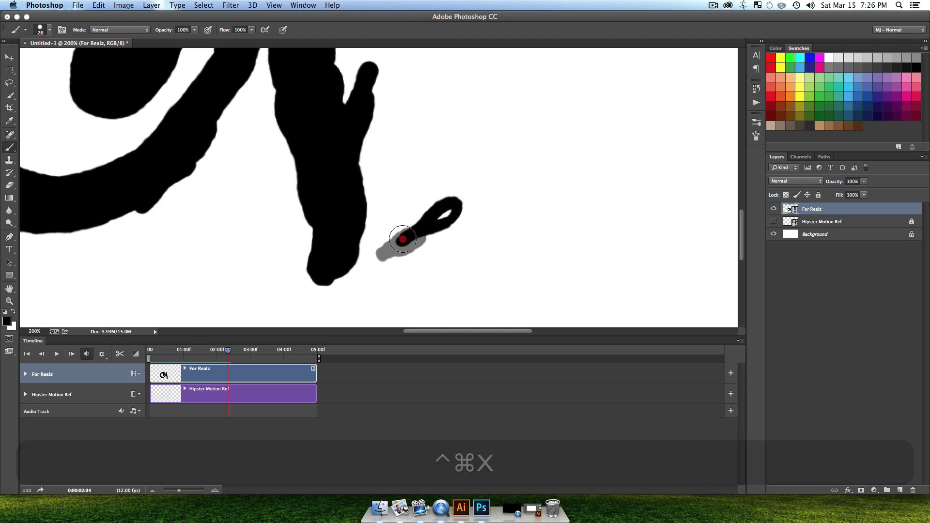
key(ctrl+super+x)
mouse_move(454, 206)
mouse_down()
mouse_move(450, 185)
mouse_move(470, 198)
mouse_move(463, 183)
mouse_up()
key(ctrl+super+x)
- On frames 0:00:02:07 and 0:00:02:08, start a droplet on the inner edge of the tall loop's left stroke and enlarge it toward the gap
key(ctrl+super+x)
drag(478, 223, 450, 301)
drag(542, 140, 598, 175)
mouse_move(535, 118)
mouse_down()
mouse_move(533, 216)
mouse_move(555, 246)
mouse_up()
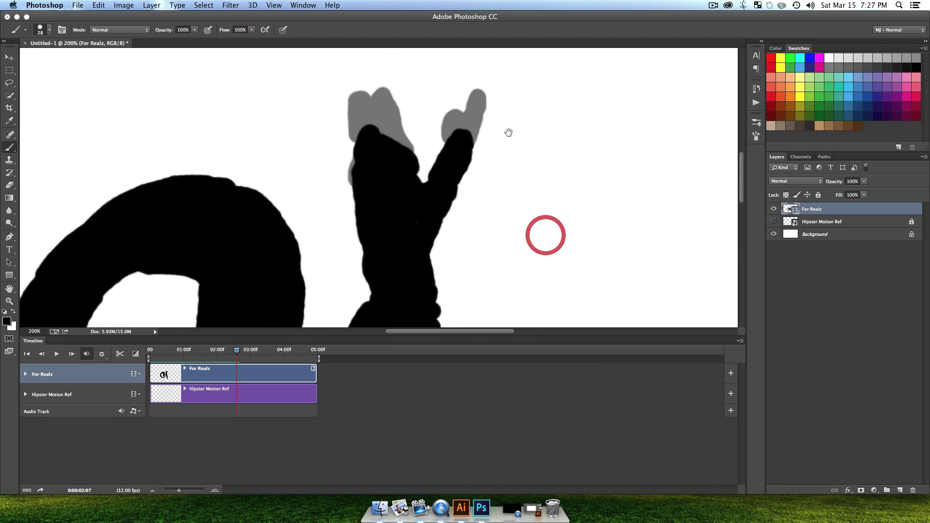
drag(509, 131, 514, 197)
click(389, 183)
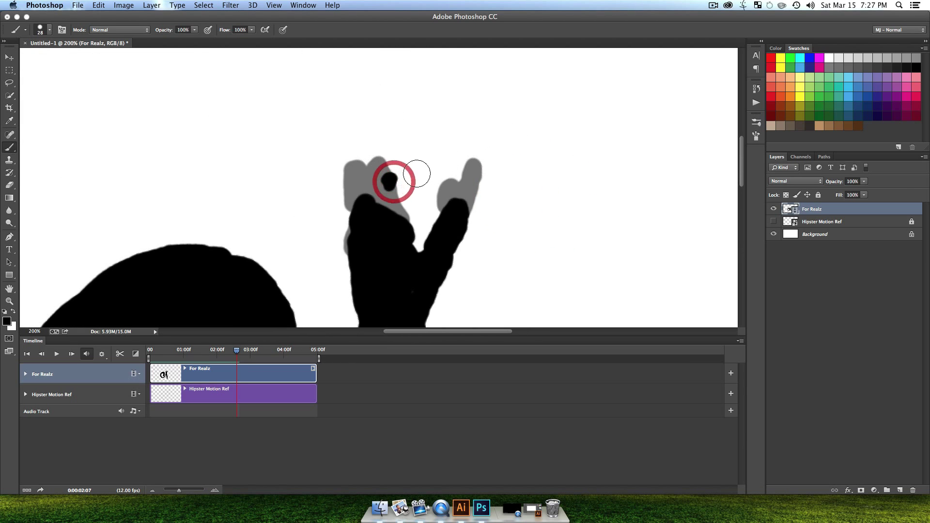
key(ctrl+super+x)
drag(395, 123, 390, 129)
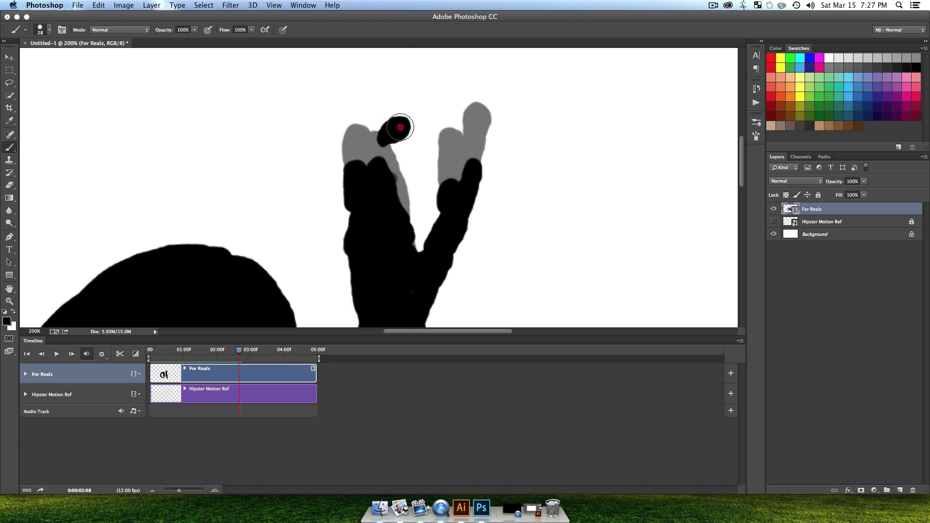
- On frames 0:00:02:09 and 0:00:02:10, break the droplet inside the tall loop into small specks falling through the gap
key(ctrl+super+x)
click(422, 110)
key(ctrl+super+x)
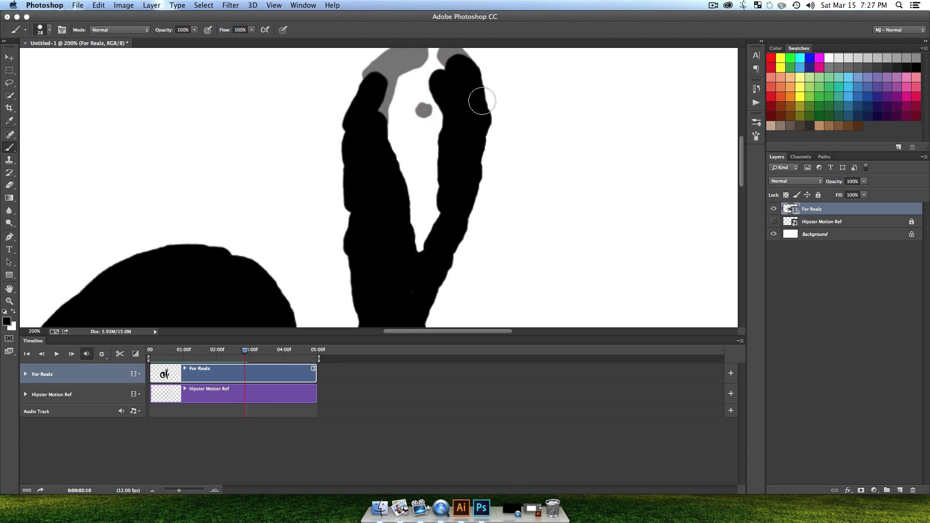
key(ctrl+super+z)
key(ctrl+super+z)
key(ctrl+super+x)
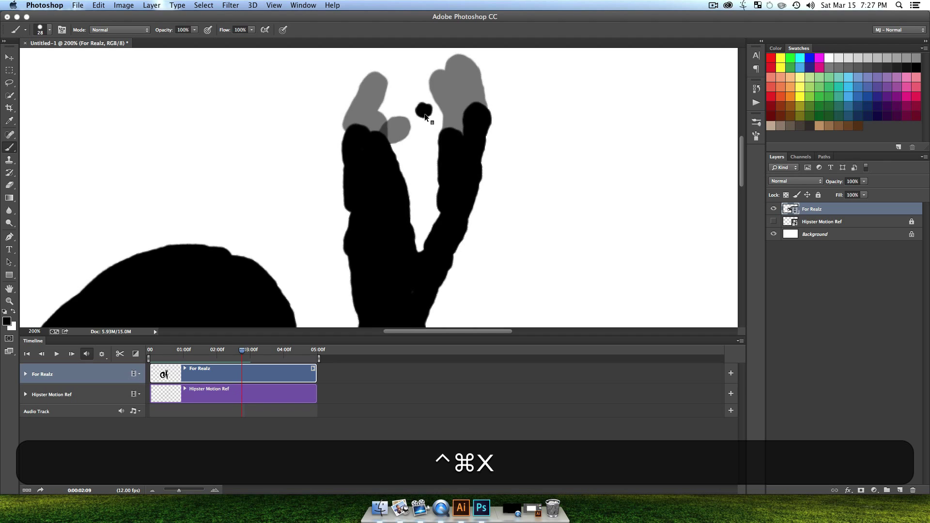
ctrl+super+click(415, 112)
click(411, 118)
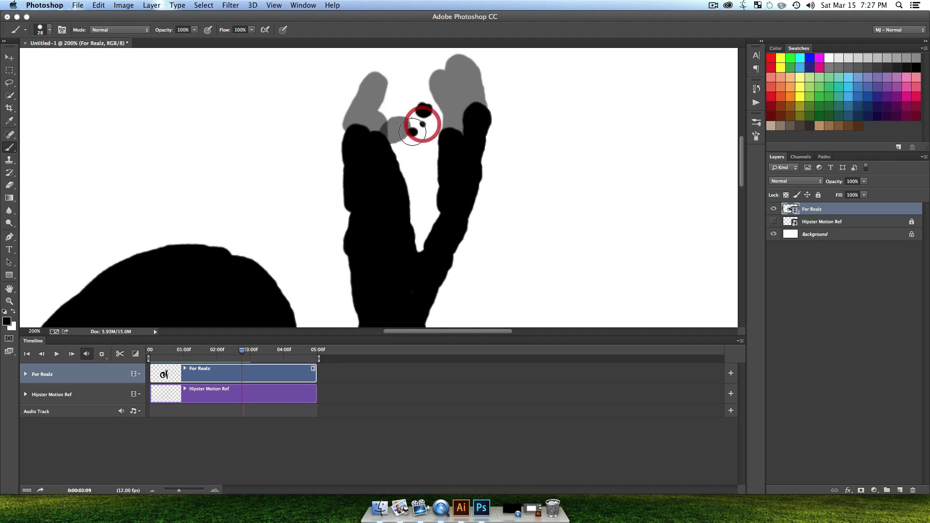
key(ctrl+super+x)
click(430, 118)
click(423, 133)
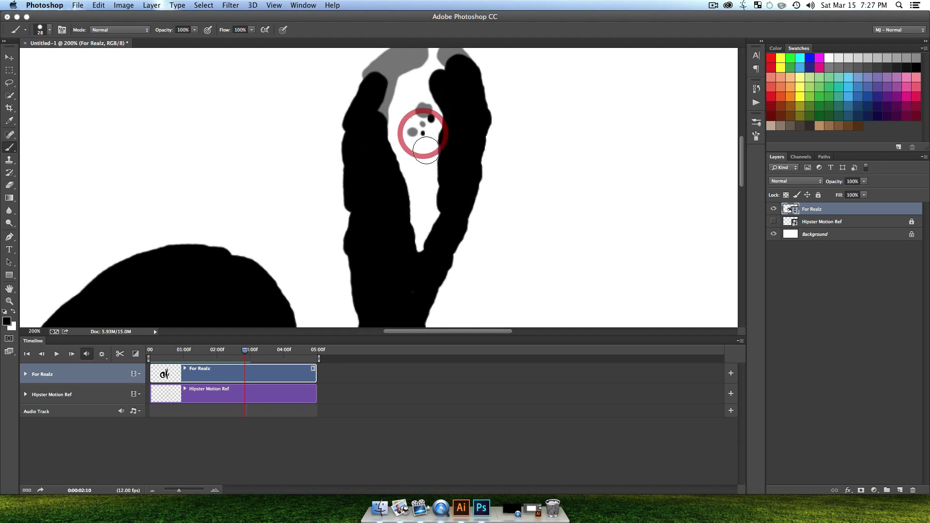
click(426, 150)
- From frame 0:00:02:11 to 0:00:03:02, paint a splash bursting from the top of the tall loop into three separate blobs
drag(501, 92, 513, 191)
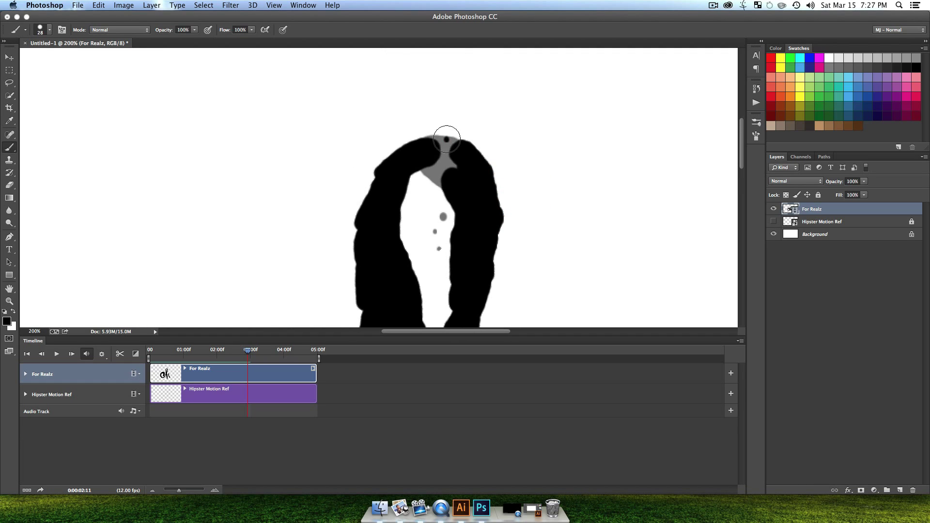
key(ctrl+super+x)
mouse_move(442, 121)
mouse_down()
mouse_move(442, 98)
mouse_move(448, 122)
mouse_move(483, 103)
mouse_move(444, 121)
mouse_move(445, 92)
mouse_move(442, 121)
mouse_move(465, 94)
mouse_move(438, 103)
mouse_move(442, 87)
mouse_move(457, 115)
mouse_move(499, 101)
mouse_up()
key(ctrl+super+x)
key(ctrl+super+x)
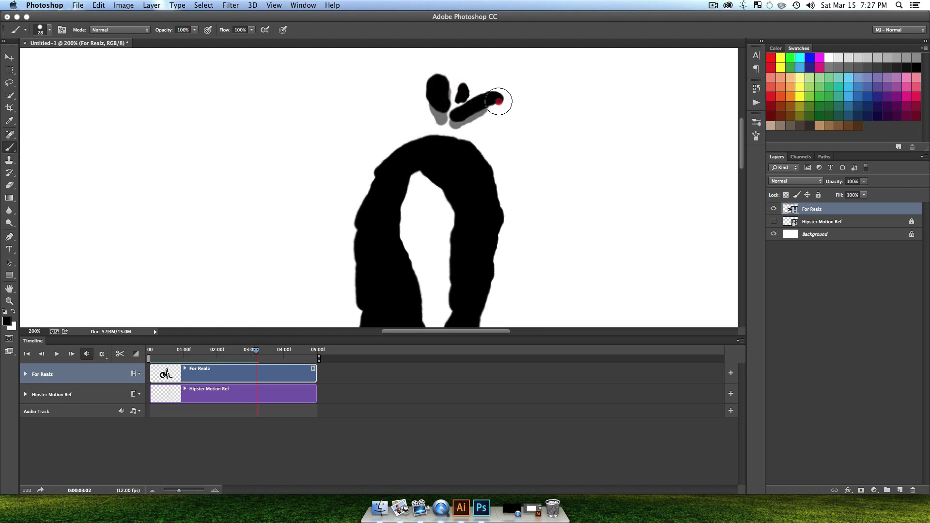
- On frame 0:00:03:03, paint the two large splash blobs flying farther up-left and up-right, with five small droplets scattered around them
scroll(501, 93, up, 5)
key(ctrl+super+x)
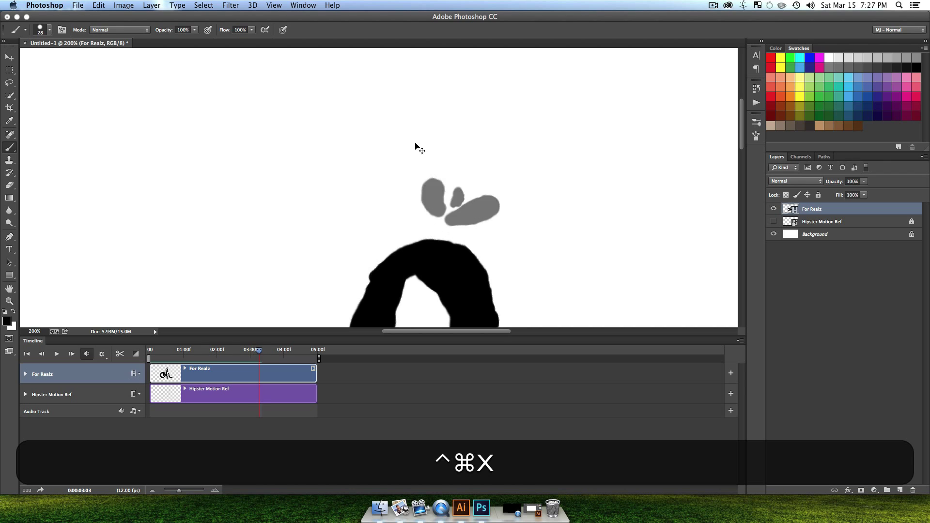
drag(428, 188, 417, 160)
mouse_move(481, 207)
mouse_down()
mouse_move(513, 182)
mouse_move(507, 194)
mouse_move(523, 193)
mouse_up()
click(548, 166)
click(495, 161)
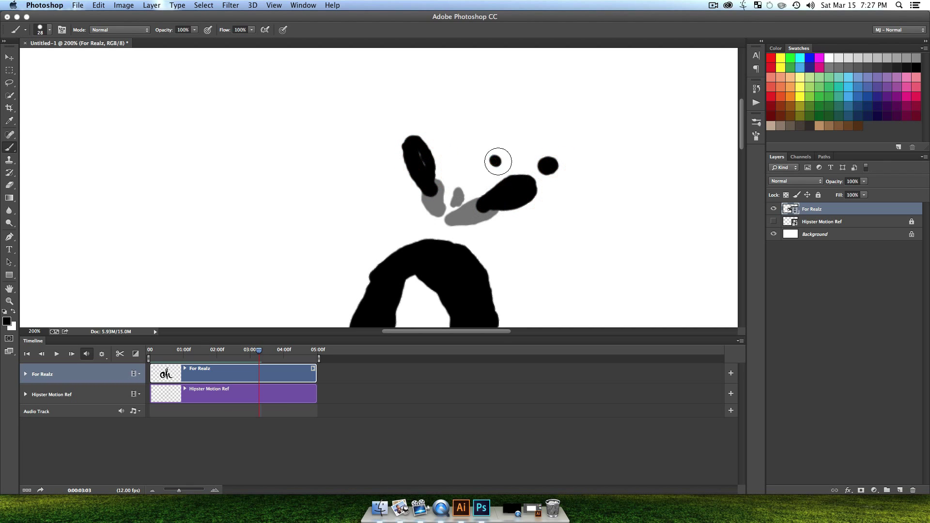
click(477, 182)
click(445, 157)
click(445, 183)
- On frames 0:00:03:04 and 0:00:03:05, move both splash blobs farther outward while shrinking them, and surround them with small droplets
key(ctrl+super+x)
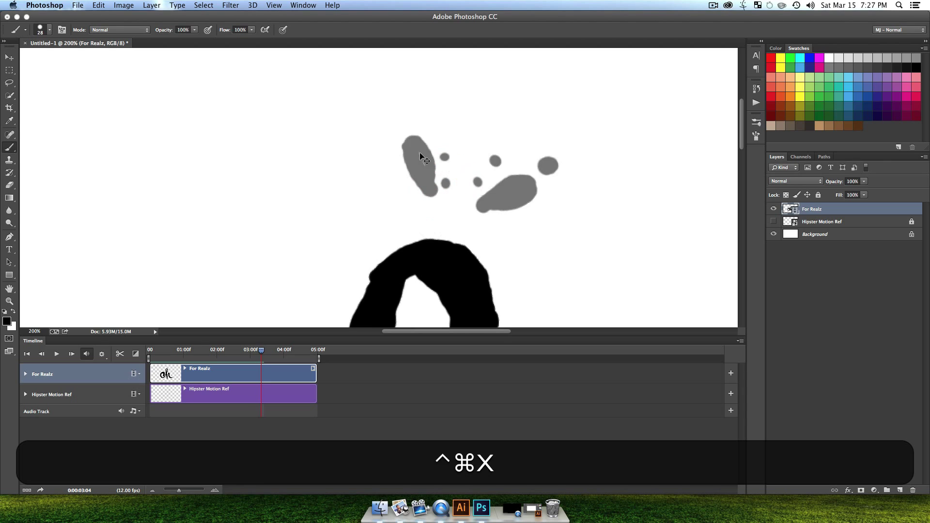
drag(401, 143, 399, 127)
drag(506, 188, 540, 173)
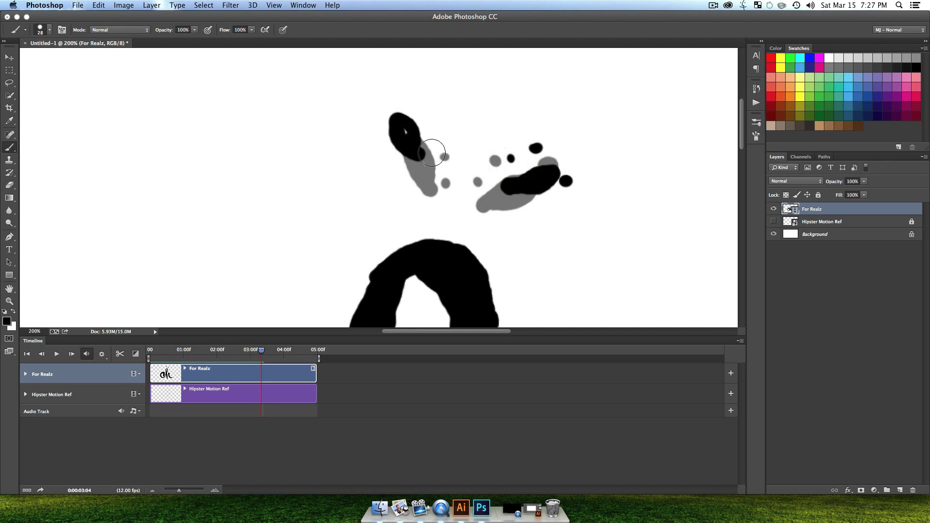
key(ctrl+super+x)
mouse_move(397, 97)
mouse_down()
mouse_move(386, 116)
mouse_move(395, 114)
mouse_up()
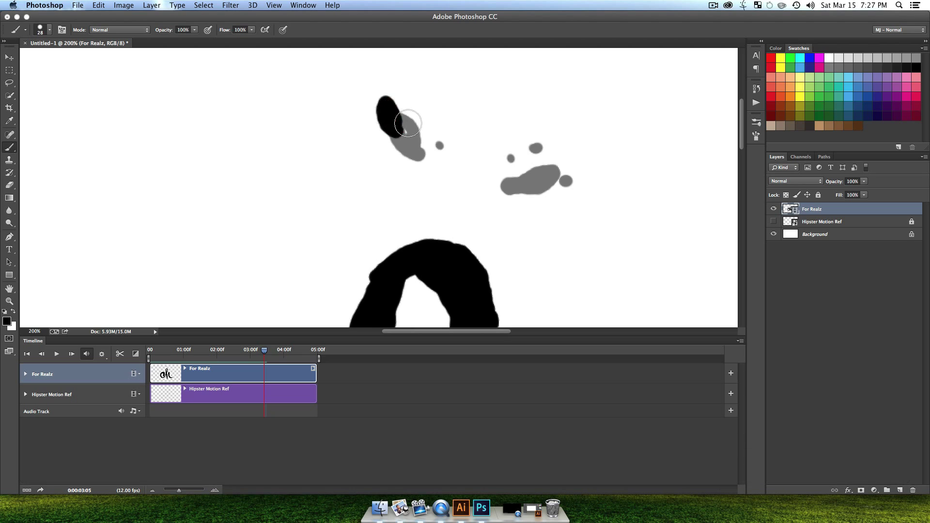
click(545, 168)
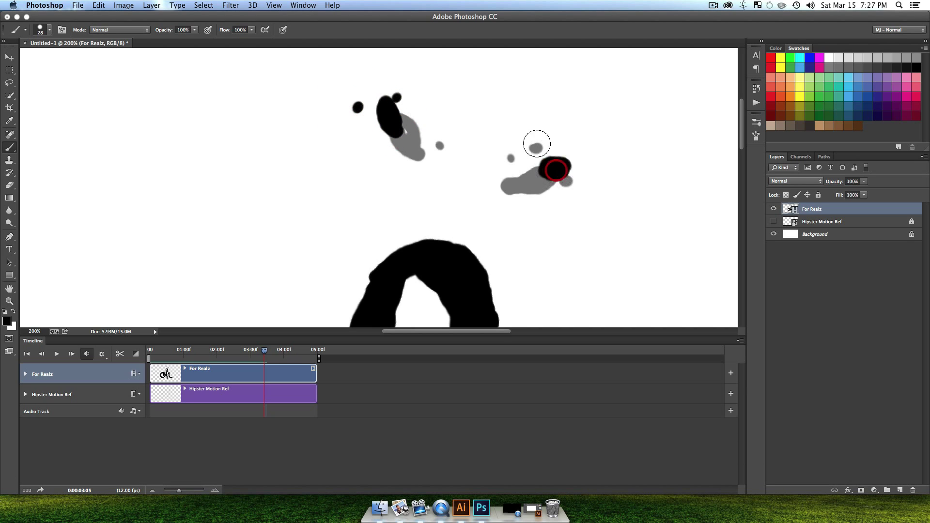
click(529, 141)
click(572, 187)
click(556, 142)
- On frames 0:00:03:06 and 0:00:03:07, break both sides of the splash into small specks and reduce them to a few outward-drifting dots
key(ctrl+super+x)
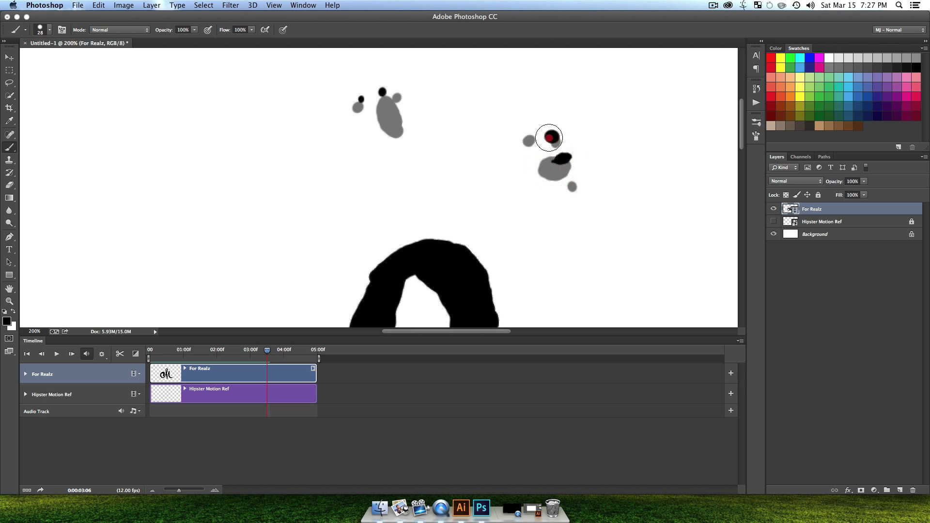
click(573, 186)
click(573, 134)
key(ctrl+super+x)
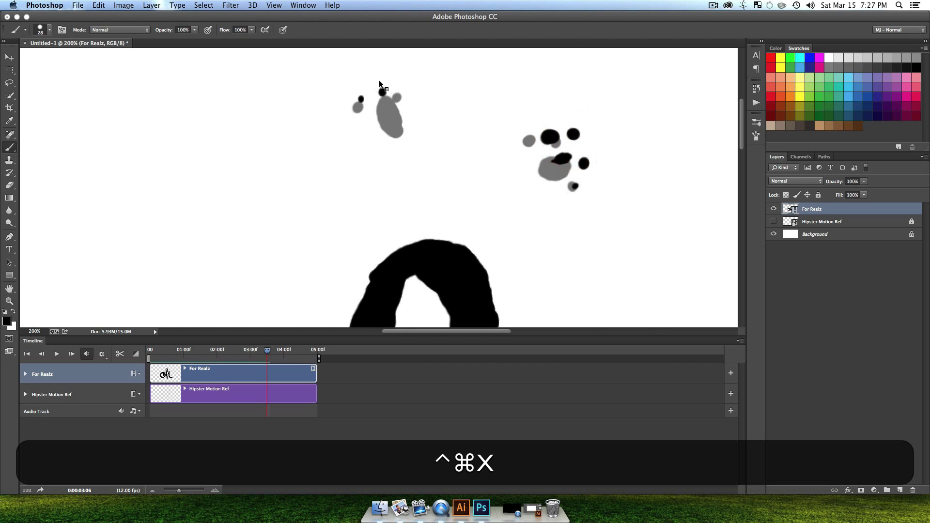
click(366, 79)
click(591, 144)
click(582, 113)
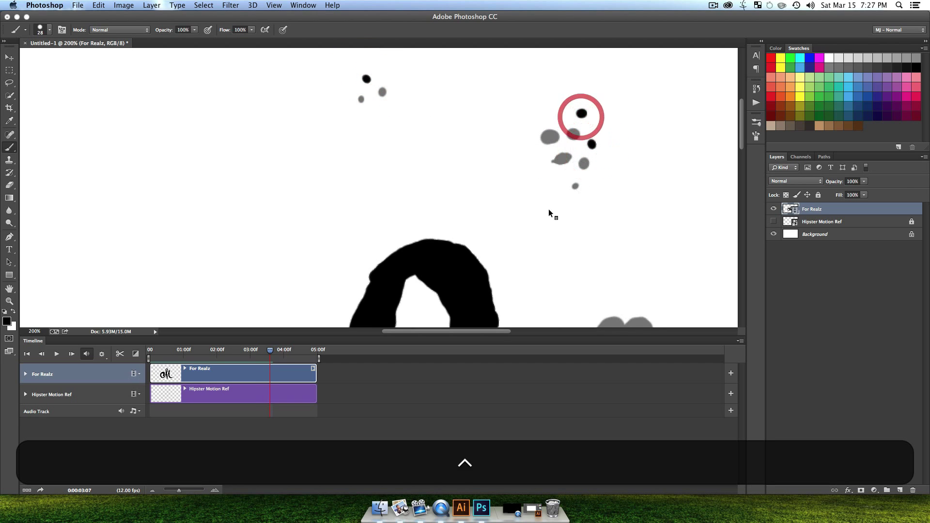
- Step back from frame 0:00:03:08 to 0:00:03:00 to review where the final curved tail of the lettering ends
key(ctrl+super+x)
scroll(596, 233, down, 5)
scroll(596, 234, right, 3)
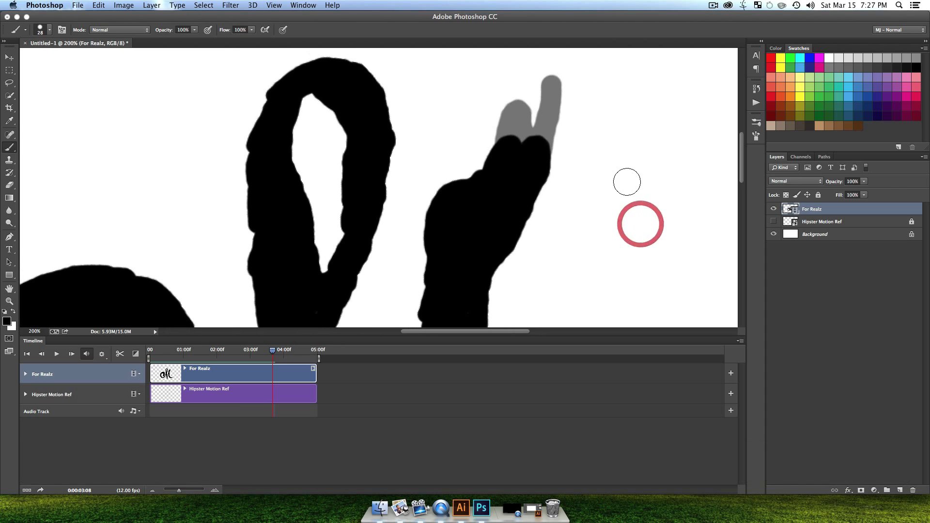
key(z)
alt+click(560, 205)
alt+click(518, 144)
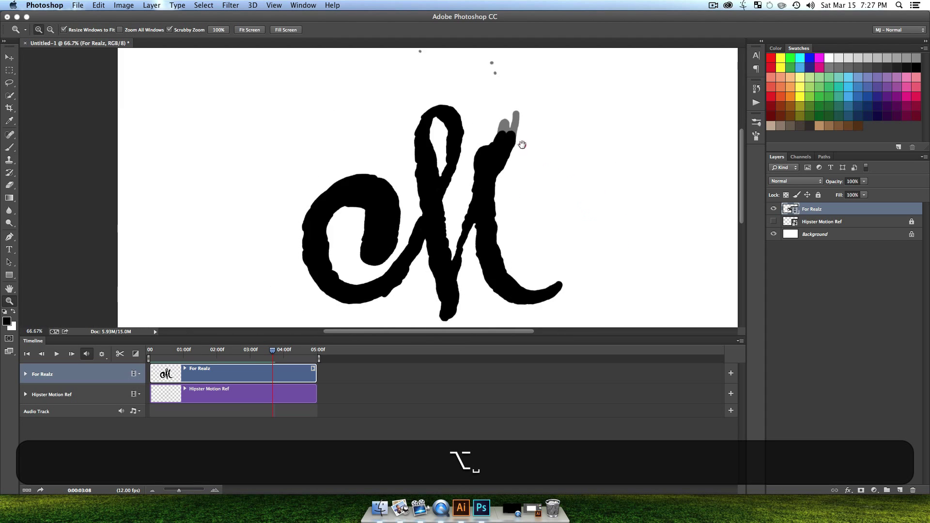
drag(560, 197, 578, 223)
key(ctrl+super+z)
key(ctrl+super+z)
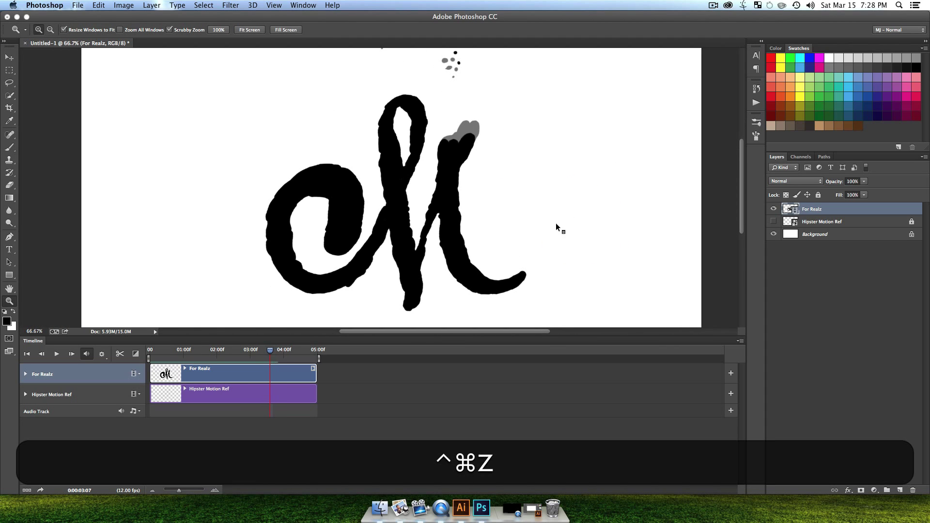
key(ctrl+super+z)
key(ctrl+super+z)
key(ctrl+super+z)
key(ctrl+super+z)
key(ctrl+super+z)
key(ctrl+super+z)
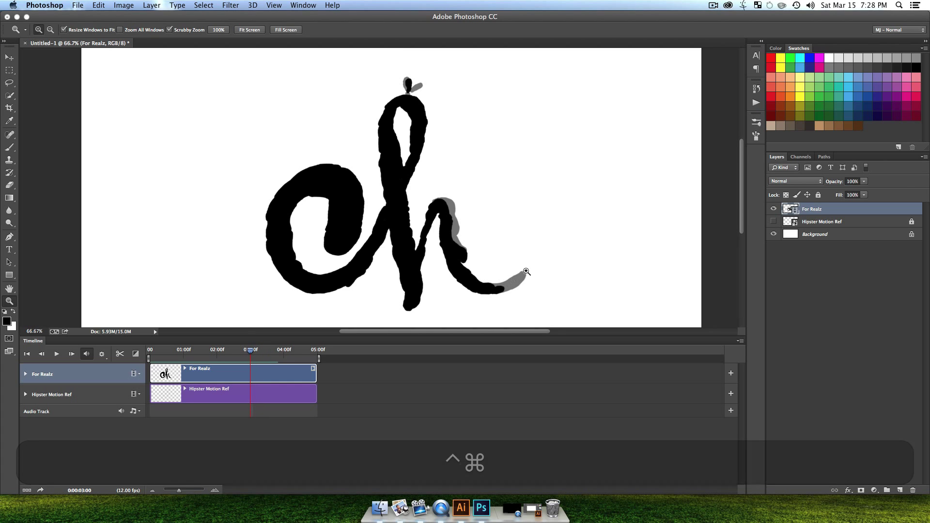
- From frame 0:00:03:01 to 0:00:03:03, paint a growing droplet rising off the tip of the curved tail, with a small dot beside it
key(z)
double_click(510, 285)
drag(515, 286, 516, 245)
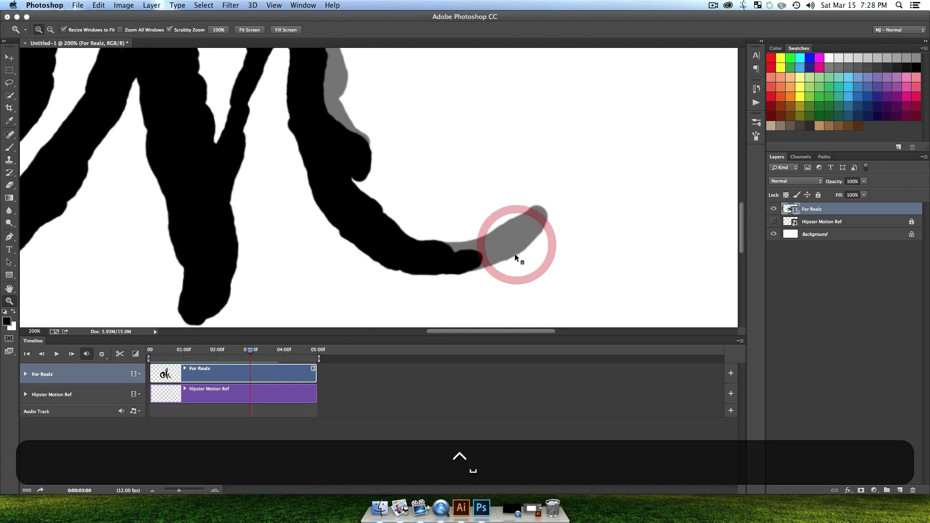
key(b)
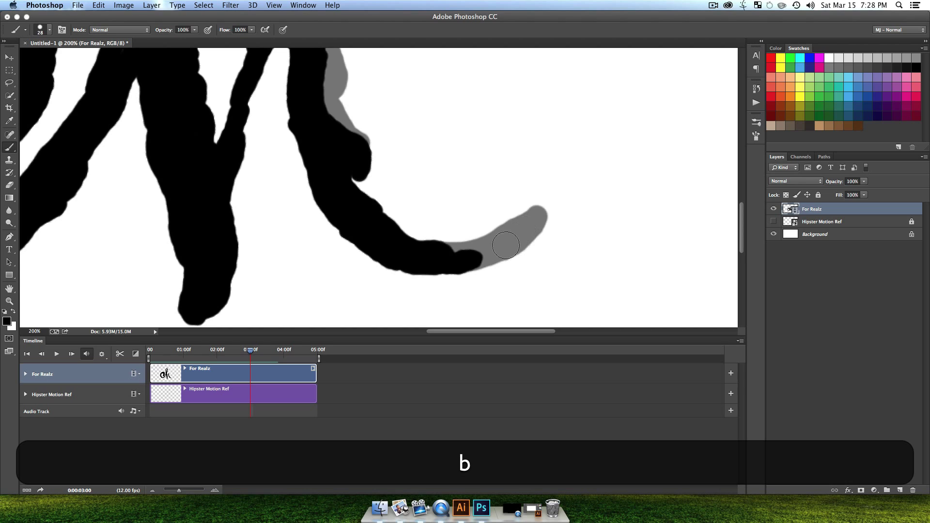
key(ctrl+super+x)
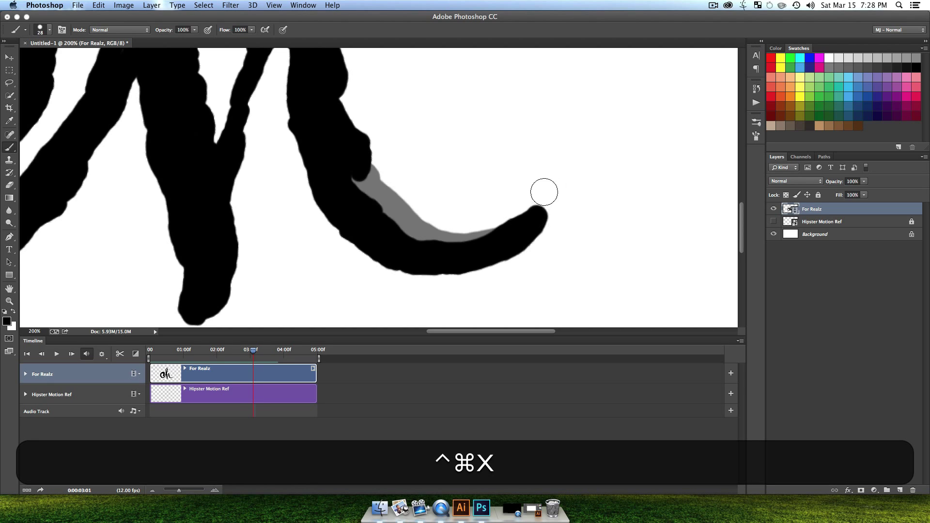
key(ctrl+super+x)
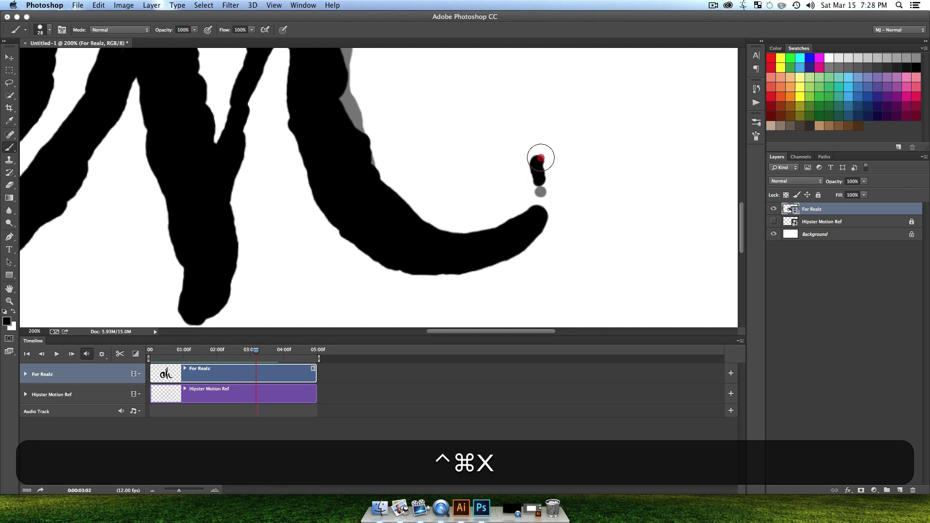
key(ctrl+super+x)
mouse_move(541, 154)
mouse_down()
mouse_move(515, 85)
mouse_move(524, 112)
mouse_move(523, 86)
mouse_up()
click(558, 140)
- On frames 0:00:03:04 and 0:00:03:05, paint the tail's drop stretching higher and thinning out, adding two small dots beside it on the first
key(ctrl+super+x)
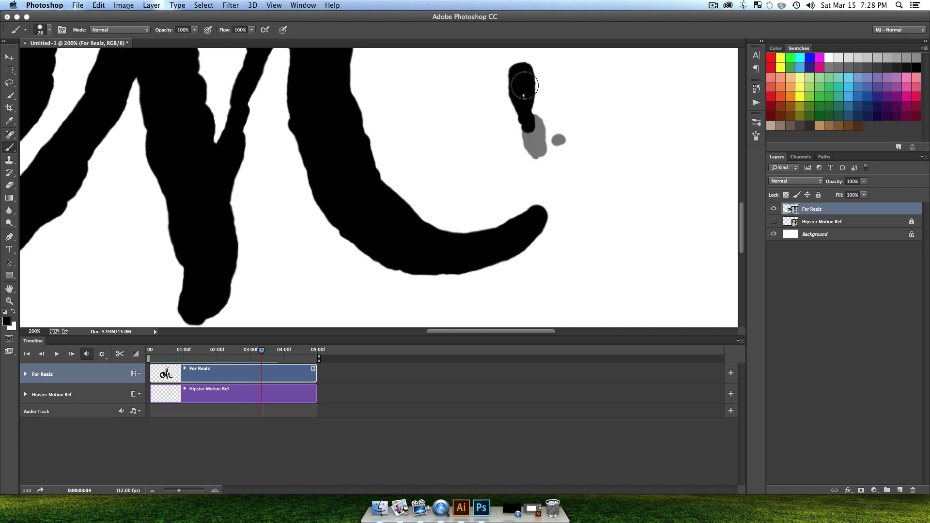
key(space)
drag(588, 106, 550, 169)
click(535, 175)
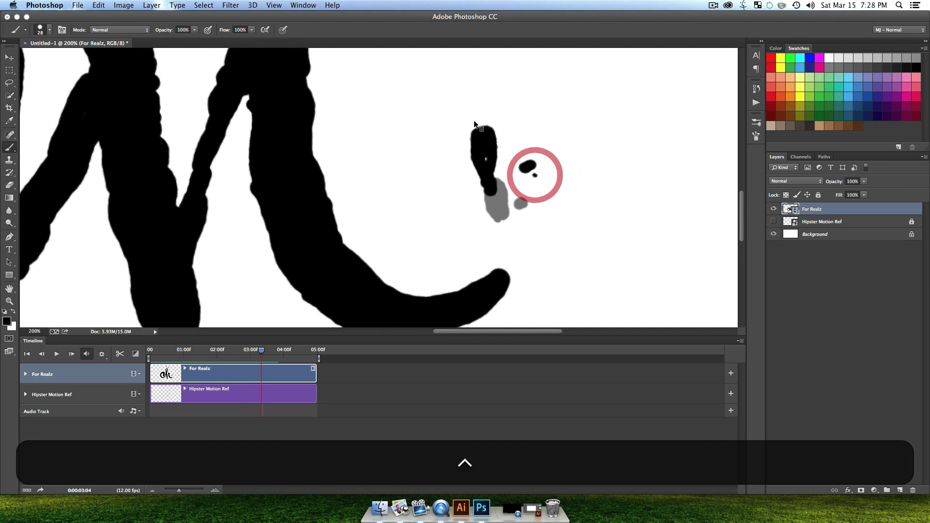
key(ctrl+super+x)
mouse_move(478, 132)
mouse_down()
mouse_move(476, 88)
mouse_move(473, 121)
mouse_up()
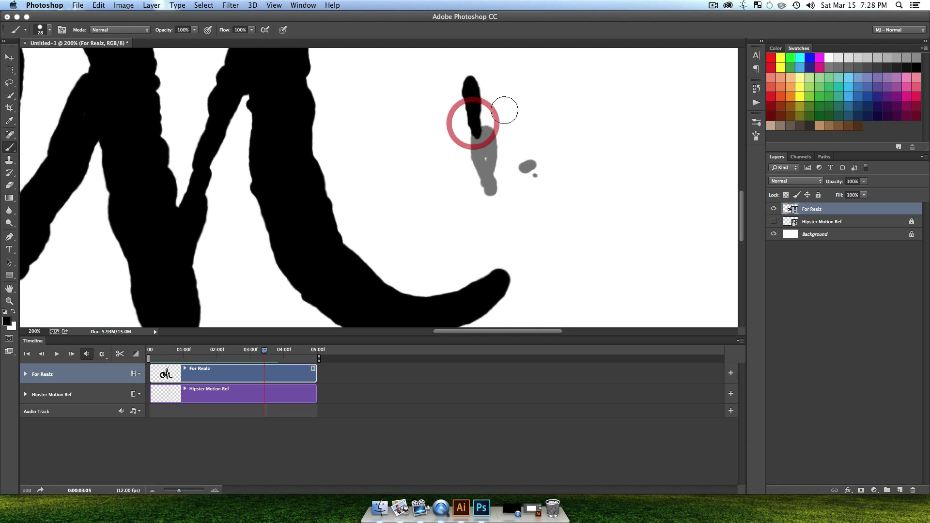
- From frame 0:00:03:06 to 0:00:03:09, shrink the tail's drop to a round dot and break it into tiny specks drifting upward
key(space)
drag(517, 147, 515, 259)
key(ctrl+super+x)
mouse_move(460, 188)
mouse_down()
mouse_move(466, 202)
mouse_move(460, 179)
mouse_up()
key(ctrl+super+x)
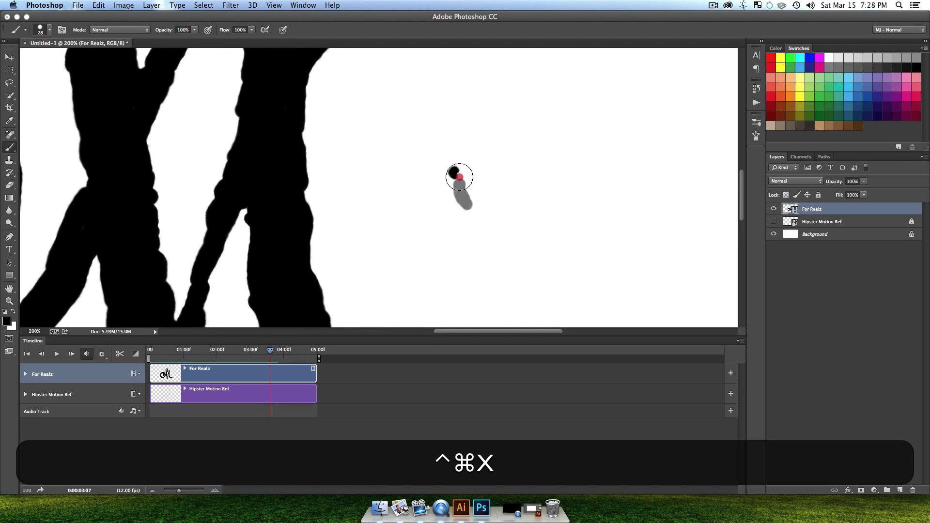
key(ctrl+super+x)
click(452, 159)
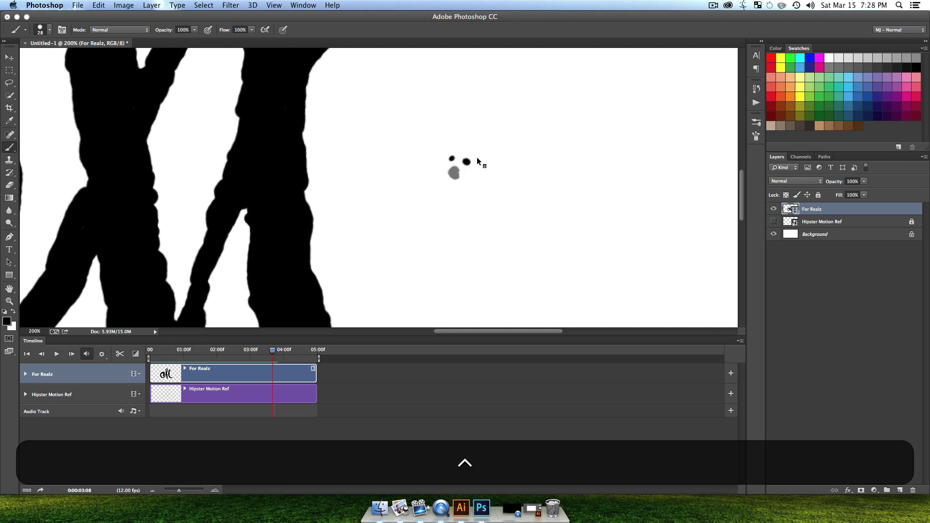
key(ctrl+super+x)
click(460, 140)
- From frame 0:00:03:11 to 0:00:04:01, paint a drop emerging from the top of the last tall loop, detaching and stretching up-left
drag(475, 92, 494, 179)
drag(513, 80, 561, 165)
key(ctrl+super+x)
key(ctrl+super+x)
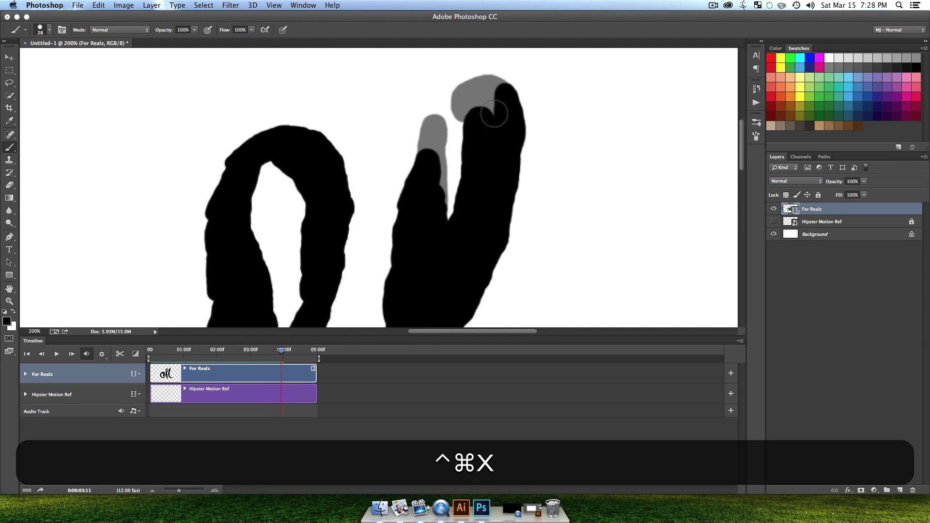
drag(488, 122, 523, 189)
click(508, 152)
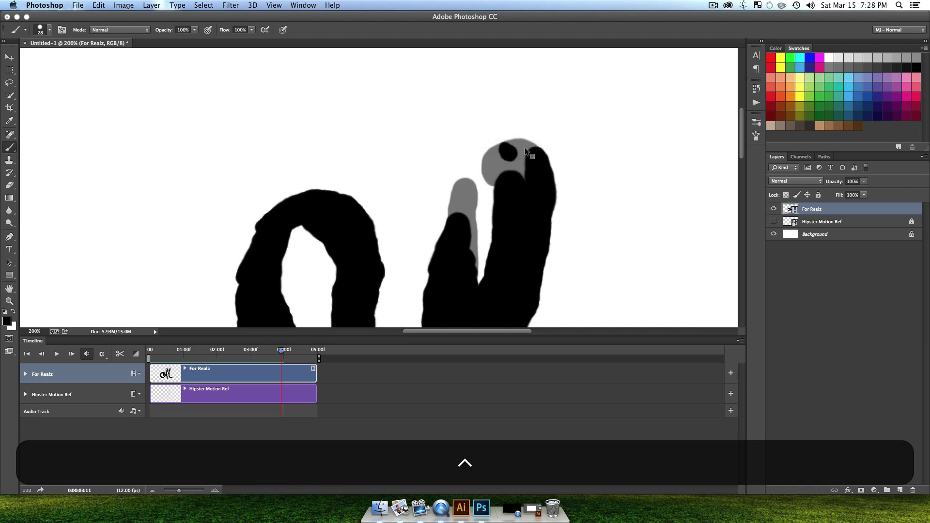
key(ctrl+super+x)
key(ctrl+super+x)
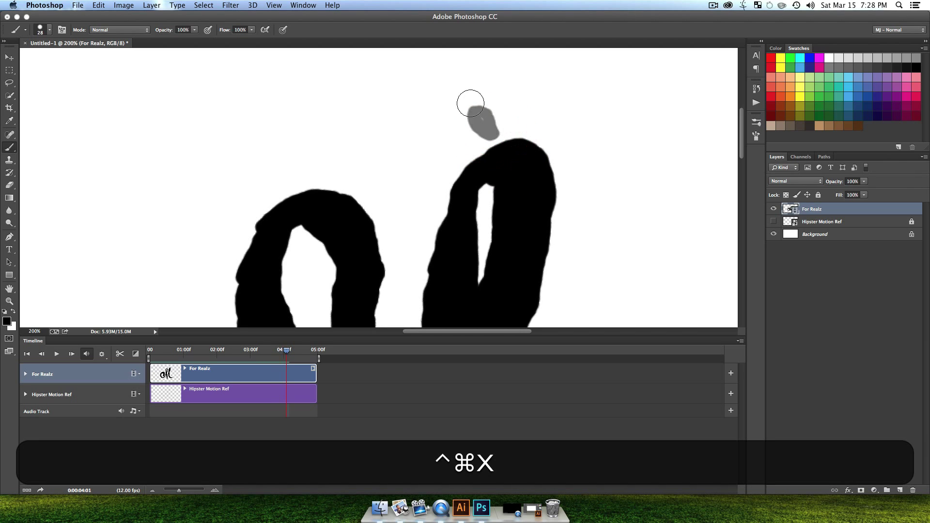
mouse_move(467, 104)
mouse_down()
mouse_move(432, 74)
mouse_move(480, 106)
mouse_up()
drag(414, 69, 484, 144)
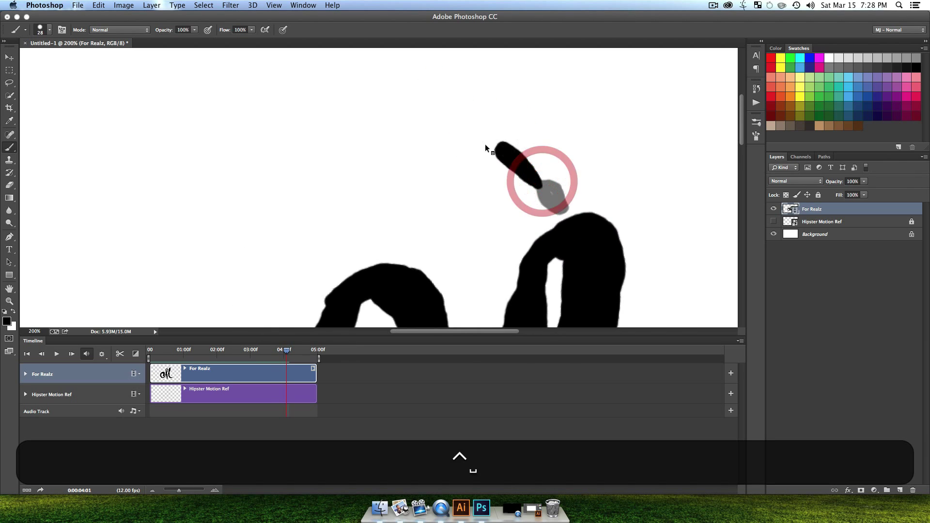
- On frames 0:00:04:02 and 0:00:04:03, paint the detached drop moving farther up-left with small droplets beside it
key(ctrl+super+x)
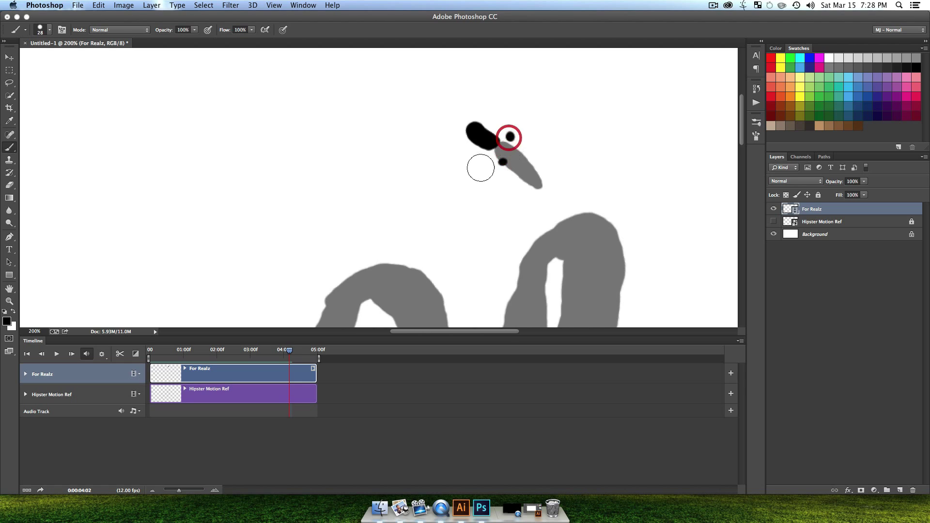
key(ctrl+super+x)
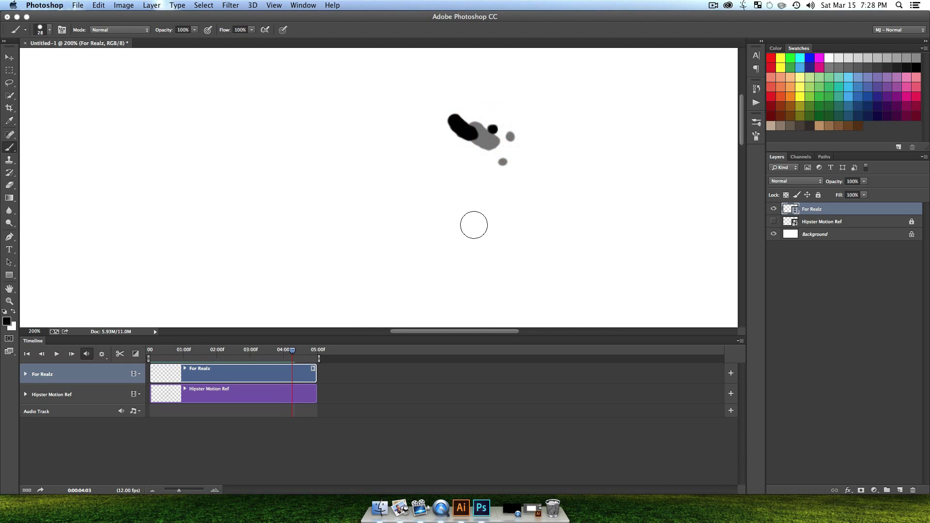
key(z)
alt+click(502, 232)
click(505, 218)
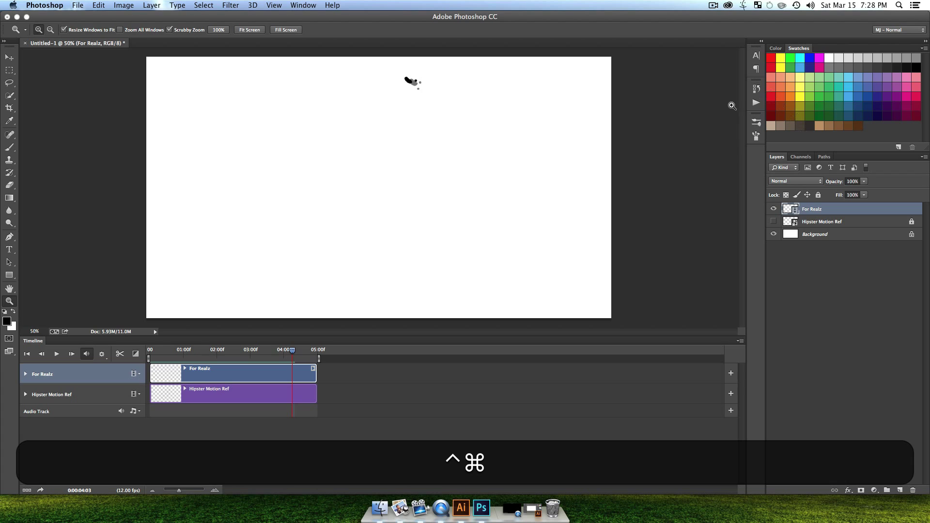
- Step back through the latest brush strokes in the document history
click(756, 88)
click(684, 102)
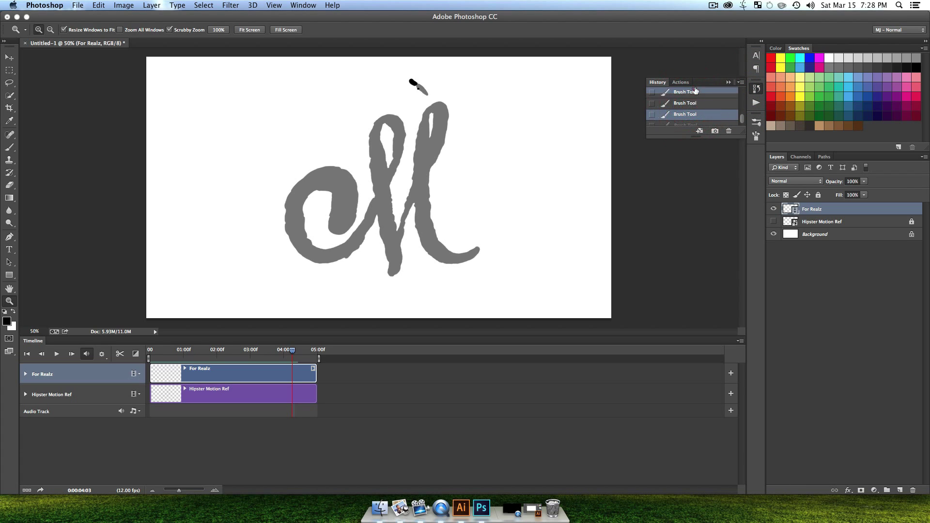
click(695, 91)
click(694, 103)
click(694, 115)
click(696, 103)
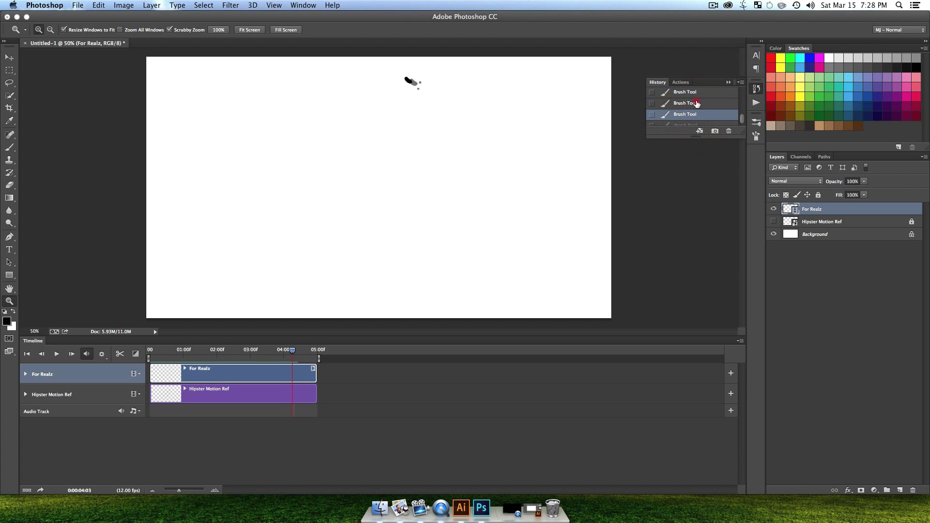
- Return to frame 0:00:04:01 and duplicate it repeatedly until the finished lettering fills the rest of the clip
click(291, 350)
key(ctrl+super+z)
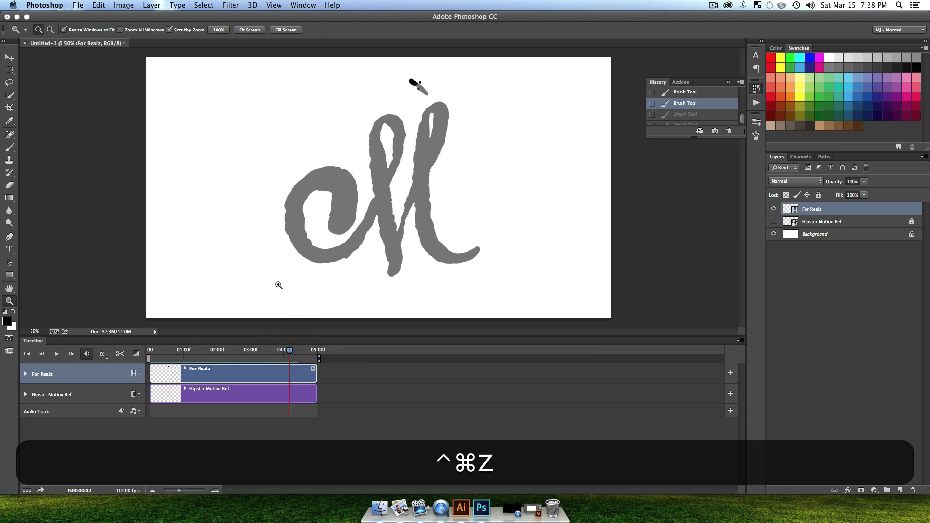
key(ctrl+super+z)
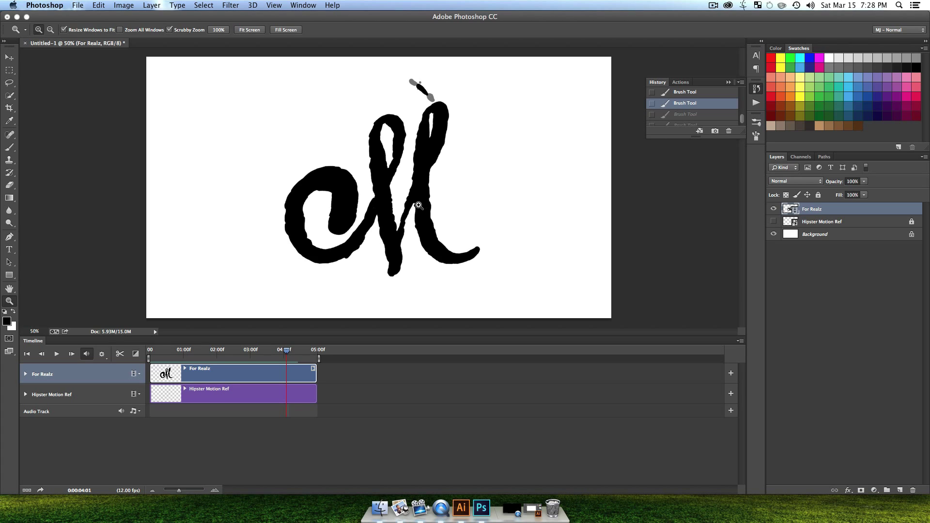
key(F1)
key(F1)
key(F1)
key(F1)
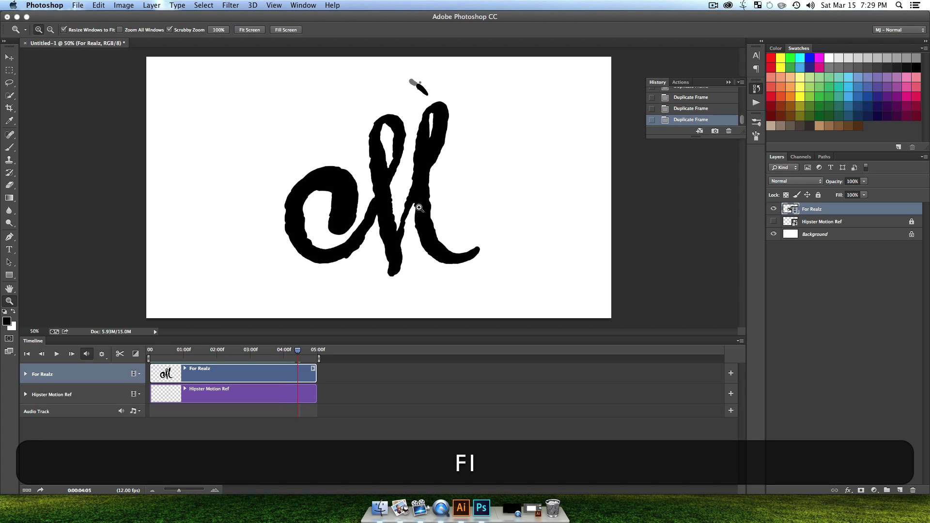
key(F1)
key(F1)
key(F1)
key(F1)
key(F1)
key(F1)
key(F1)
key(F1)
key(F1)
key(F1)
key(F1)
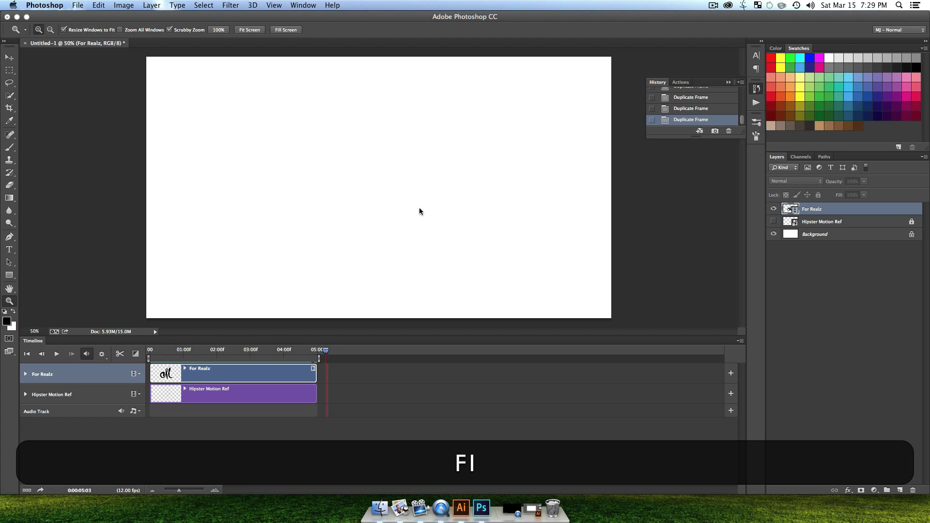
- On frame 0:00:04:11, erase the detached drop above the last tall loop
mouse_move(318, 350)
mouse_down()
mouse_move(249, 349)
mouse_move(314, 350)
mouse_up()
key(z)
click(425, 100)
click(425, 99)
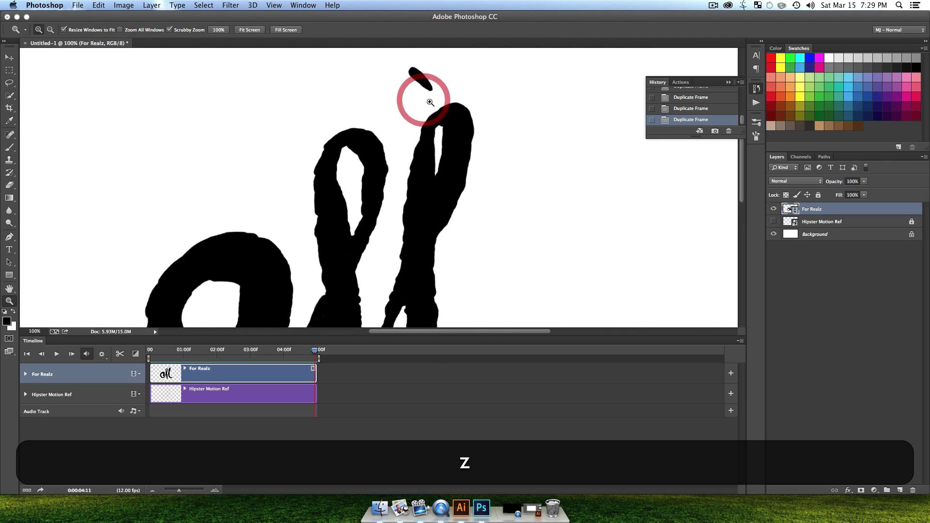
click(427, 98)
key(space)
drag(440, 101, 472, 166)
key(e)
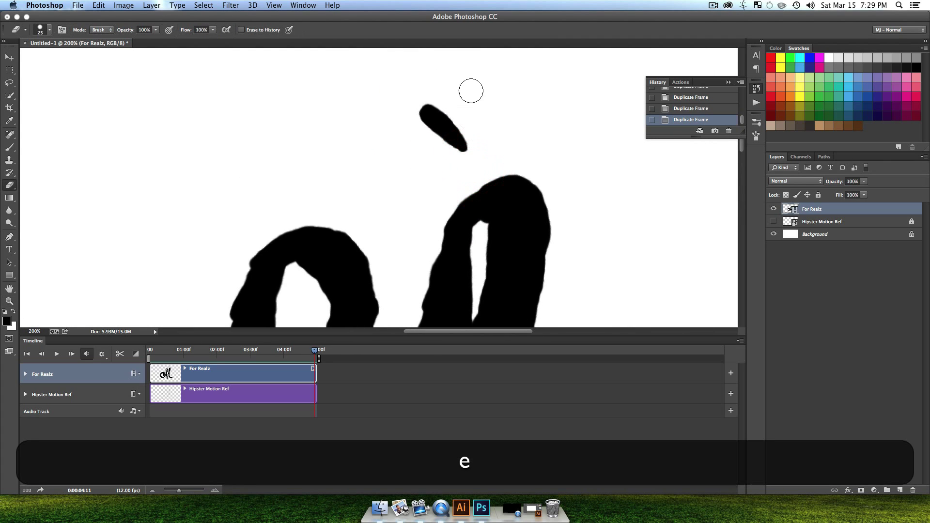
mouse_move(423, 116)
mouse_down()
mouse_move(447, 103)
mouse_move(414, 126)
mouse_move(451, 106)
mouse_move(429, 141)
mouse_move(467, 121)
mouse_move(473, 152)
mouse_up()
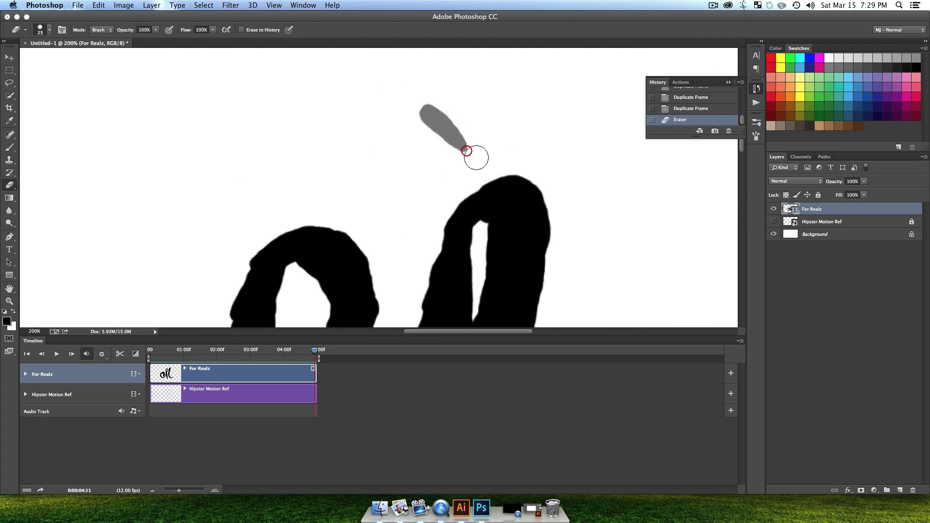
- Rewind to the first frame and play back the whole lettering animation at full-canvas view
key(z)
alt+click(470, 189)
key(v)
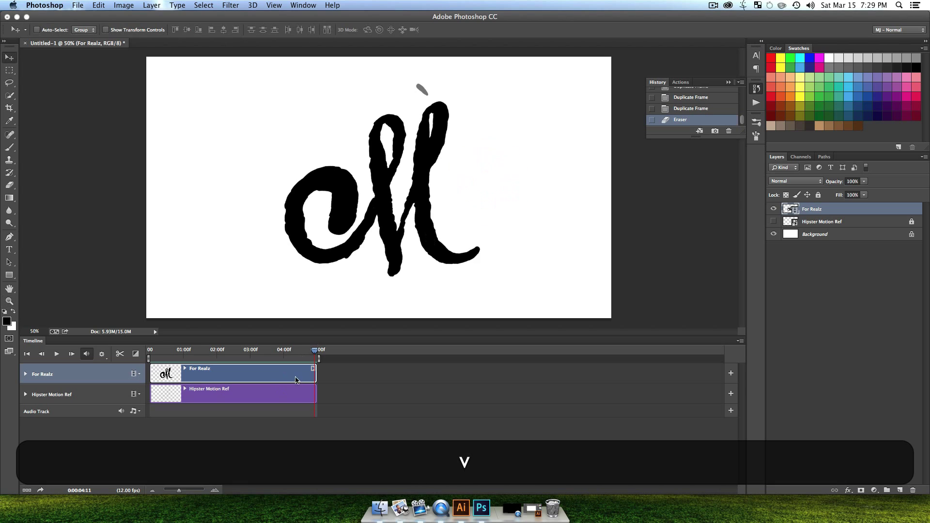
mouse_move(314, 352)
mouse_down()
mouse_move(228, 369)
mouse_move(37, 383)
mouse_up()
key(ctrl+super+s)
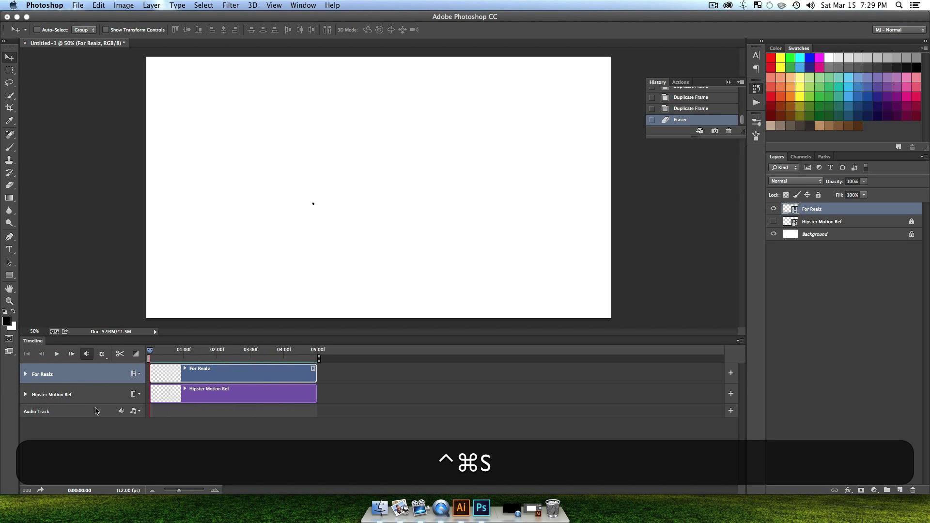
click(58, 354)
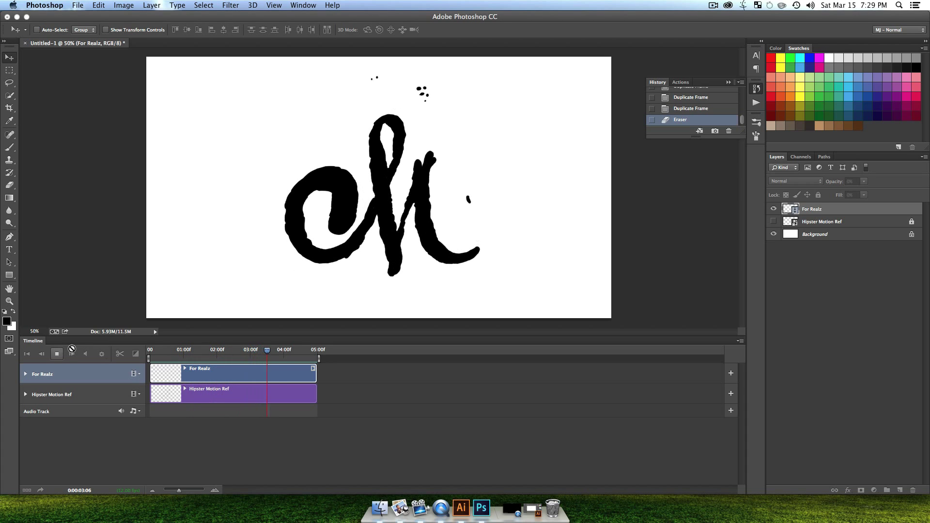
key(space)
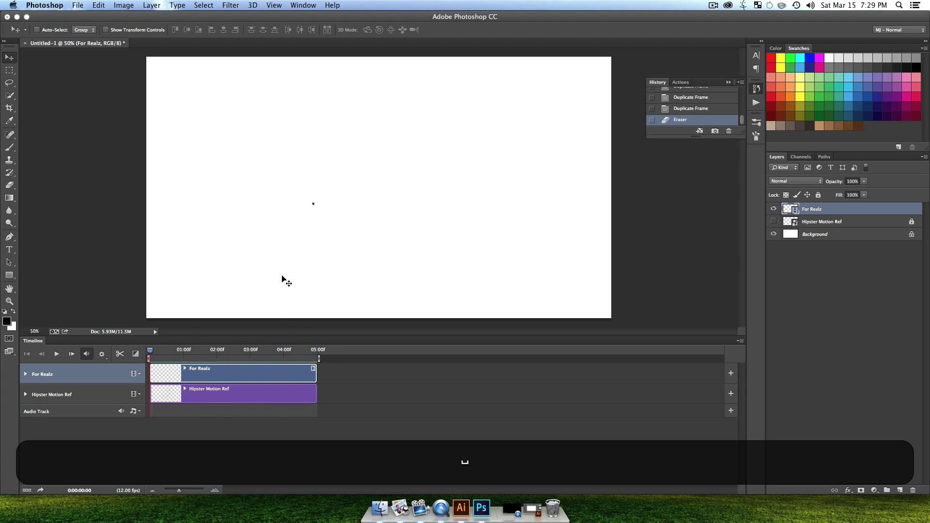
- Go to frame 0:00:04:10 and hide the Background layer to show the lettering on transparency
mouse_move(315, 354)
mouse_down()
mouse_move(151, 357)
mouse_move(312, 361)
mouse_up()
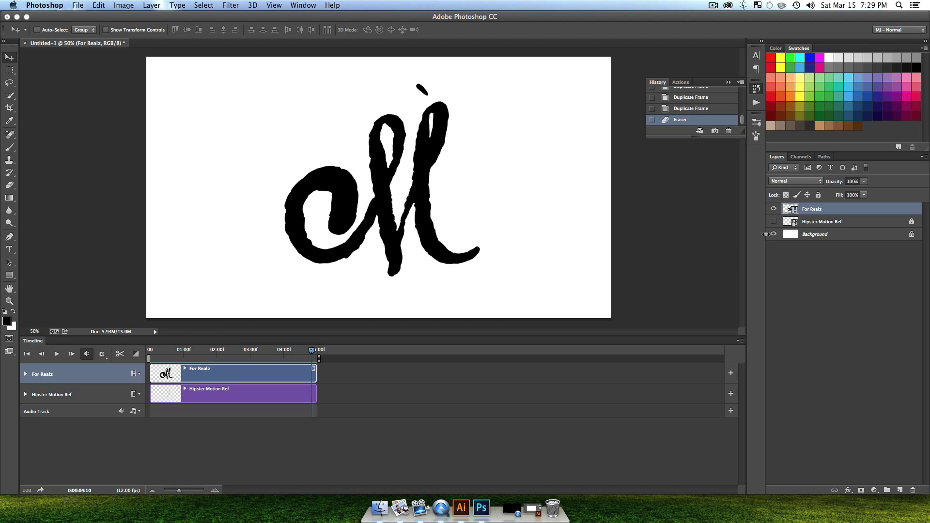
click(773, 234)
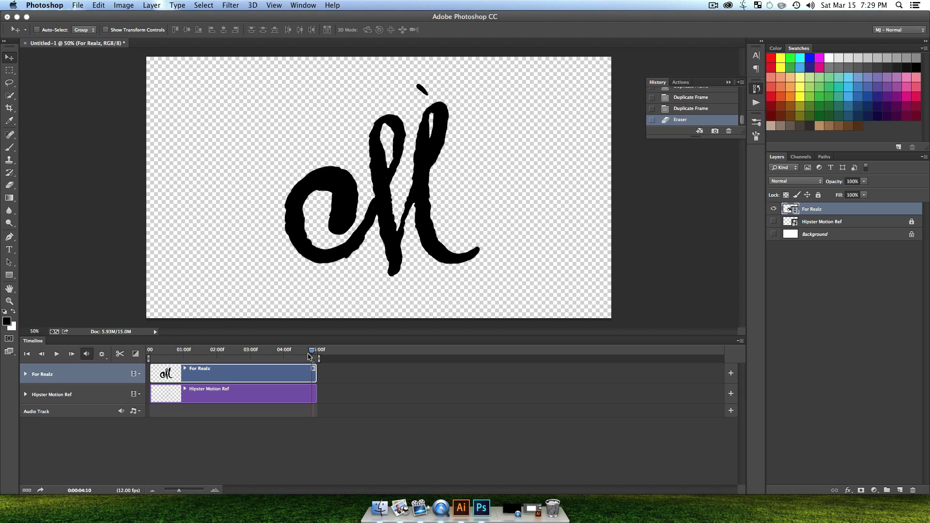
- Rewind the timeline to the first frame
key(Home)
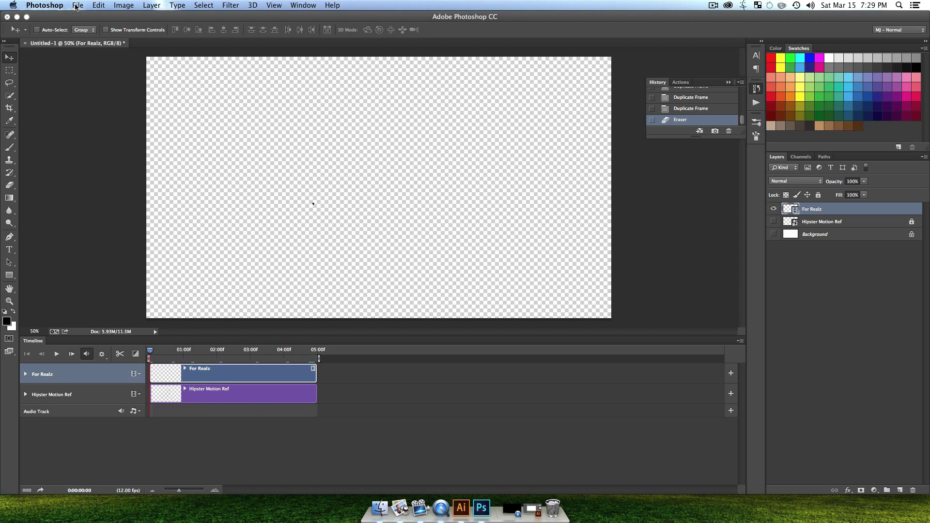
click(76, 5)
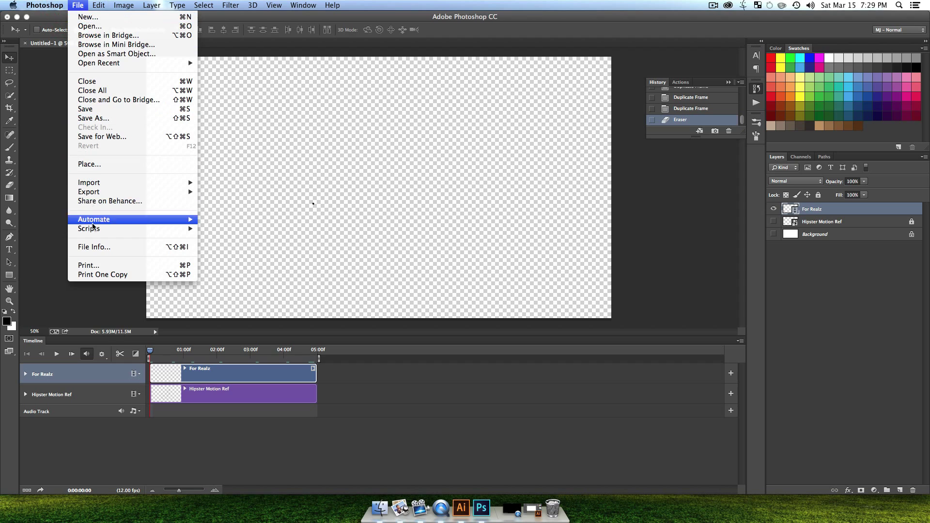
mouse_move(98, 194)
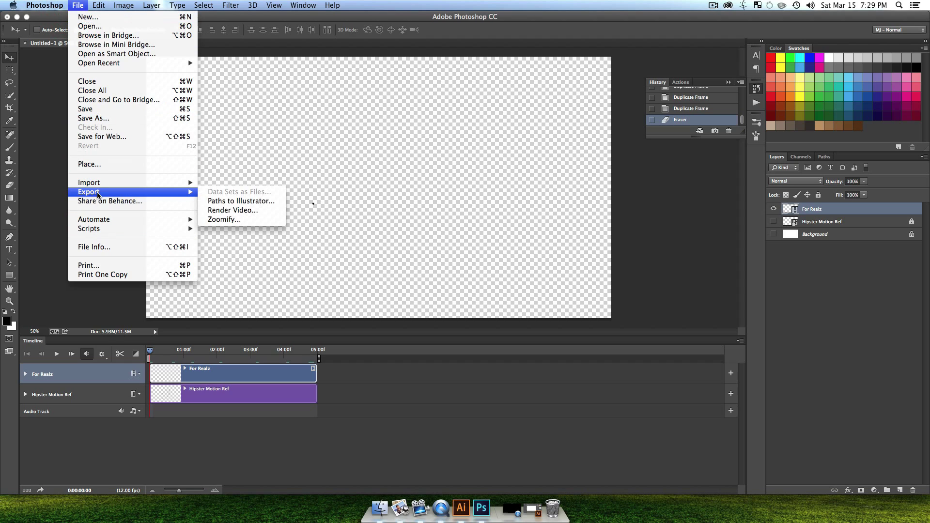
click(240, 210)
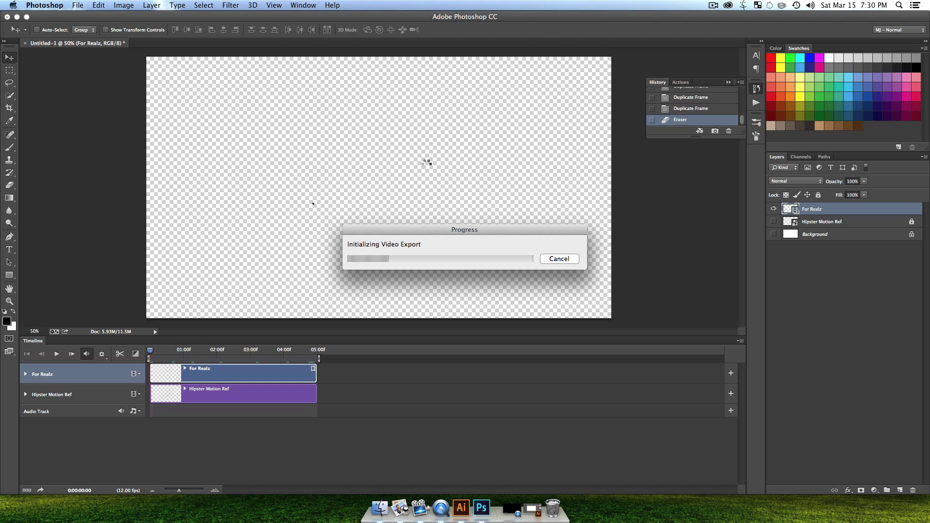
click(558, 259)
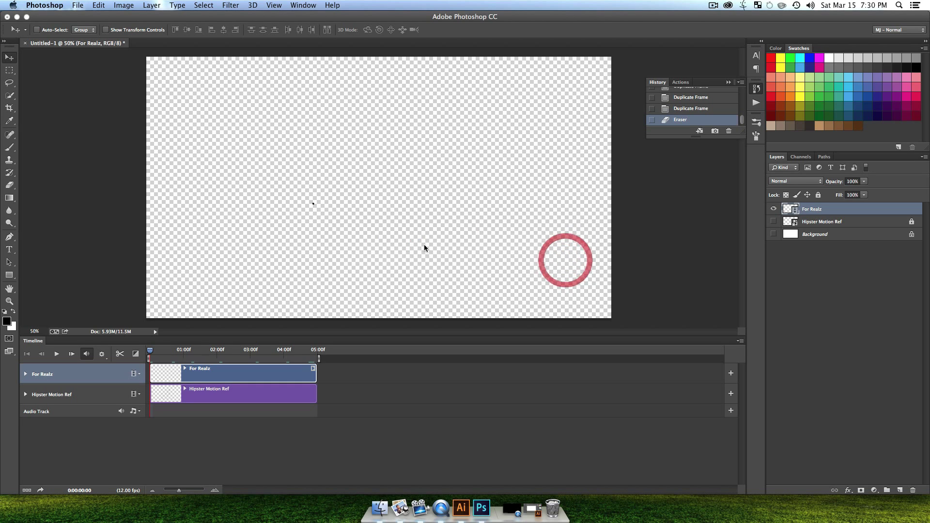
- Open the Render Video export settings and set the output type to Photoshop Image Sequence
click(77, 5)
mouse_move(111, 192)
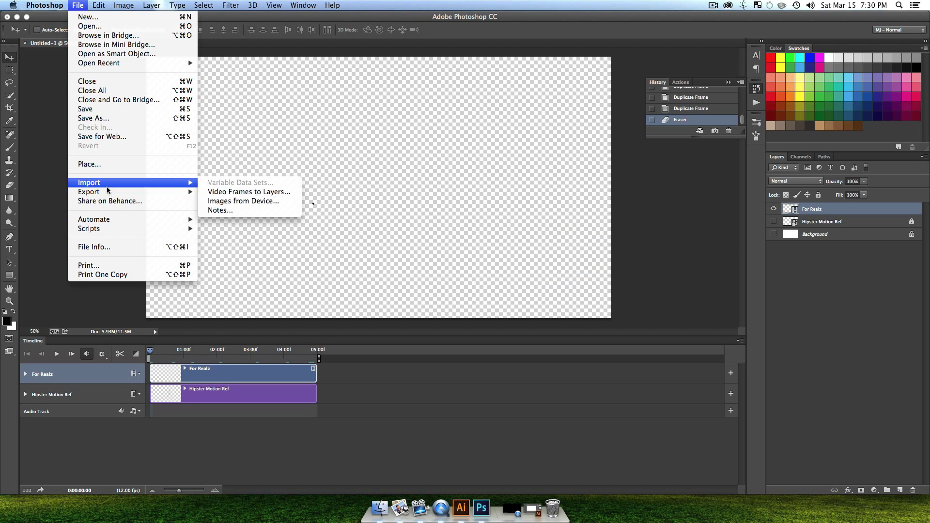
click(242, 213)
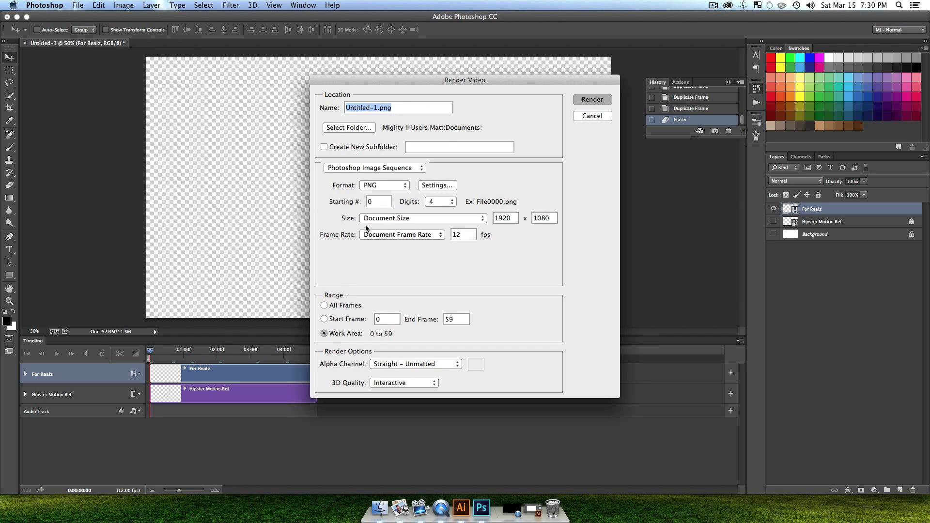
click(383, 168)
click(382, 160)
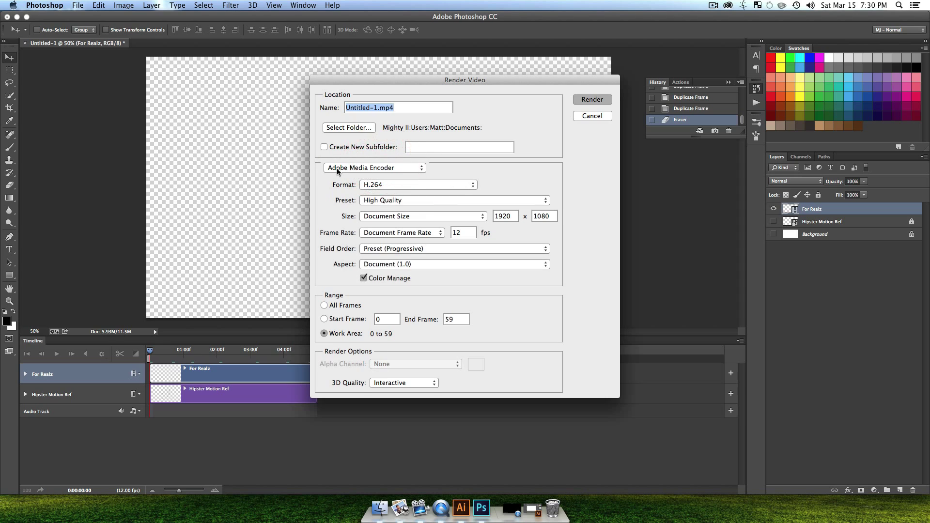
click(362, 169)
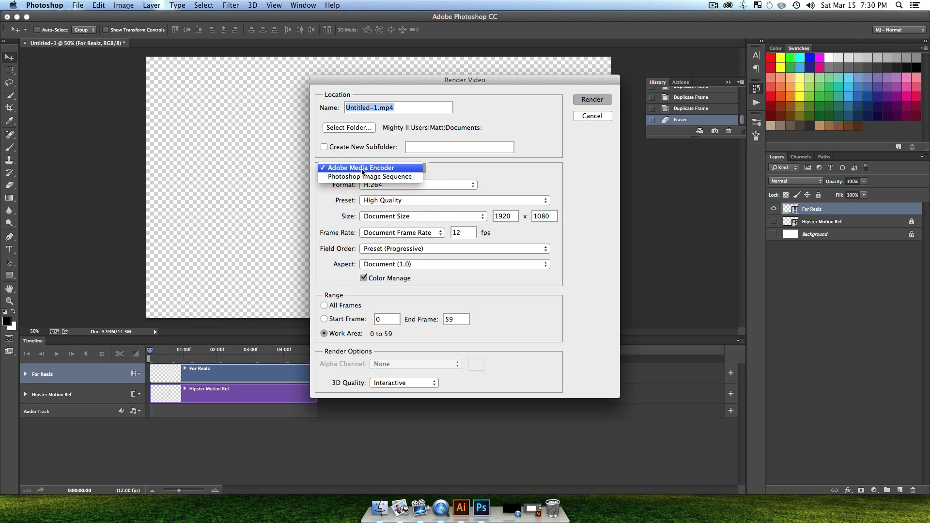
click(369, 176)
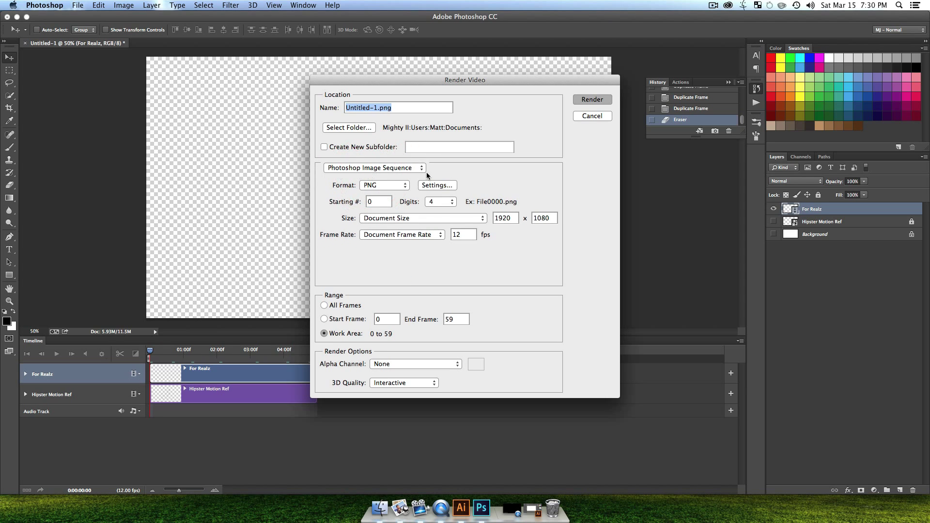
click(378, 174)
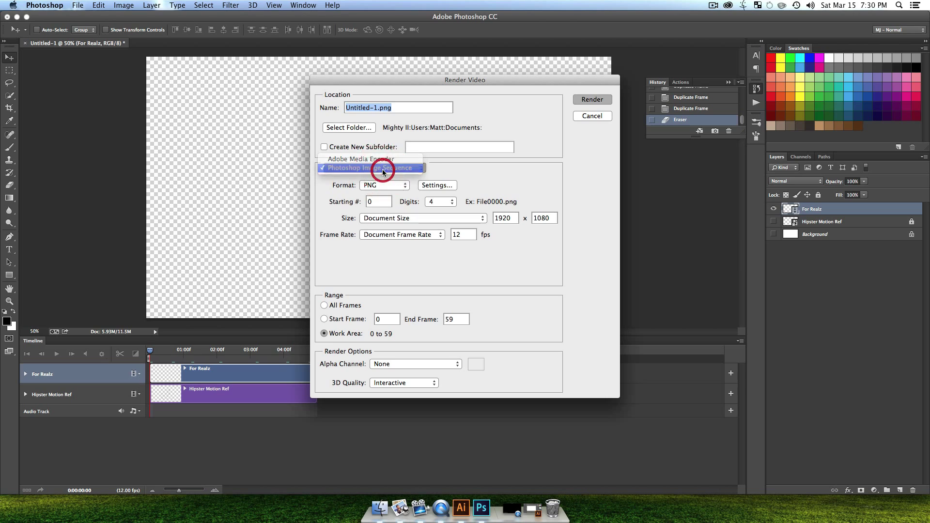
click(386, 176)
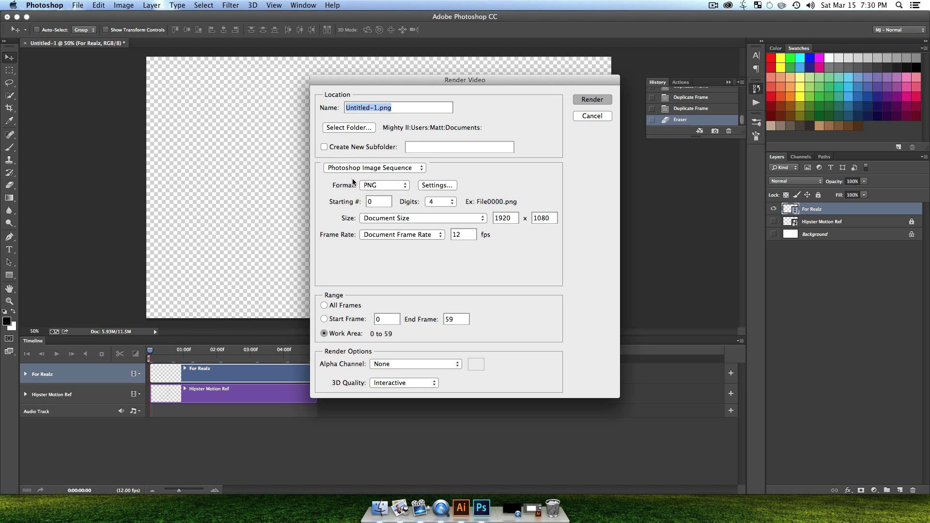
- Set the image sequence format to PNG and its alpha channel to Straight - Unmatted
click(383, 185)
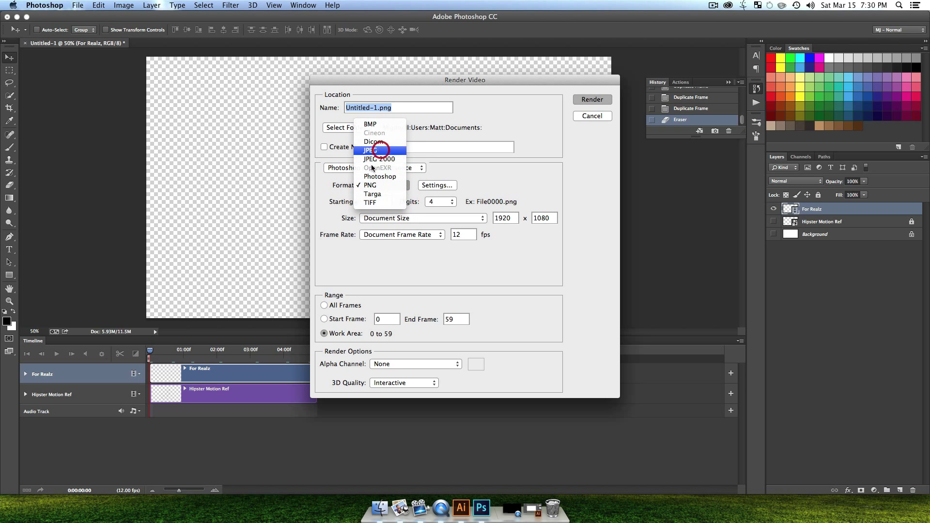
click(375, 151)
click(382, 185)
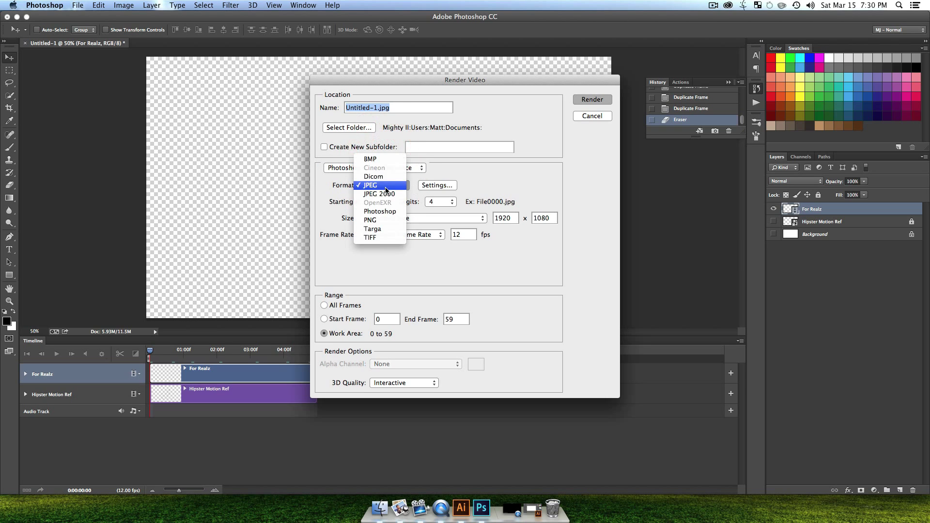
click(375, 221)
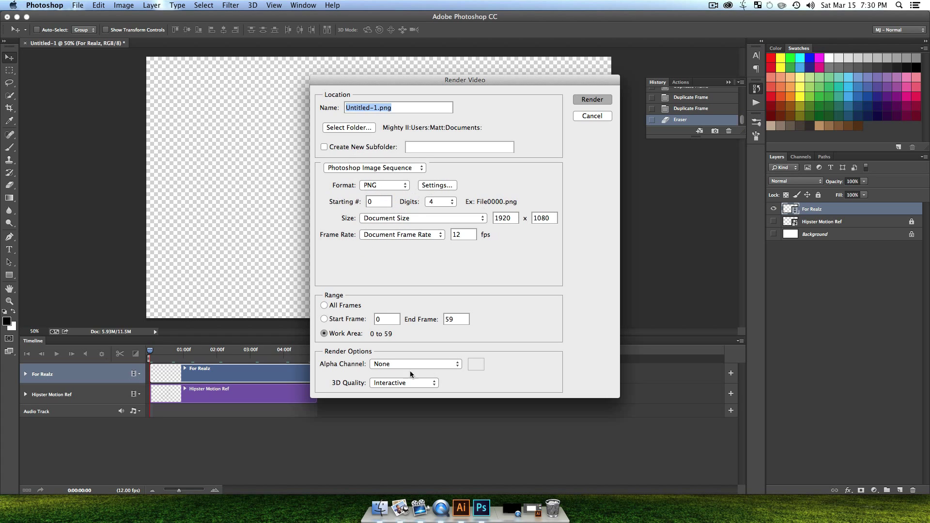
click(394, 363)
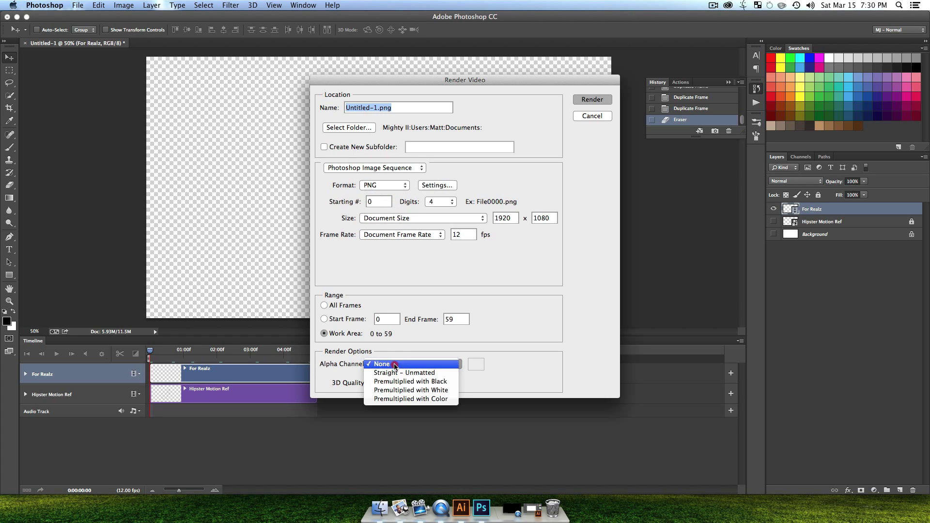
click(390, 373)
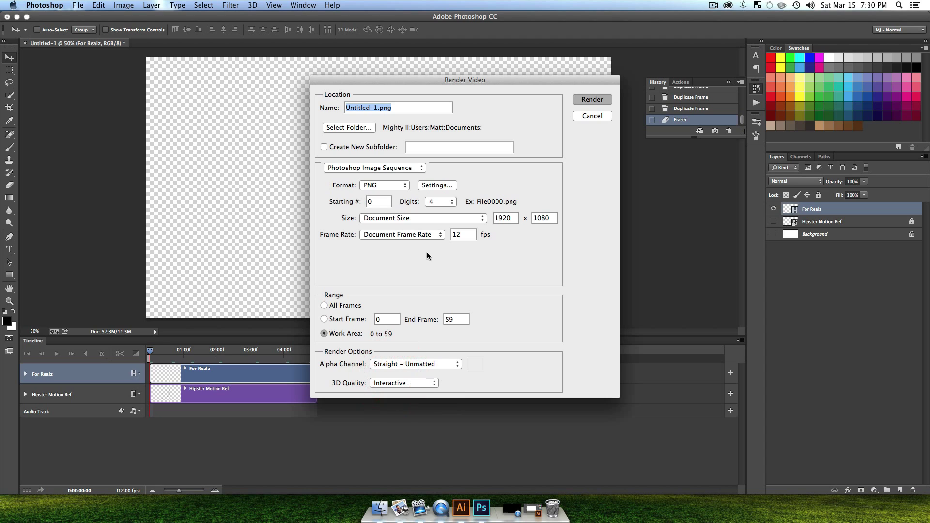
- Create a new folder named Awesome on the Desktop and choose it as the render location
click(353, 130)
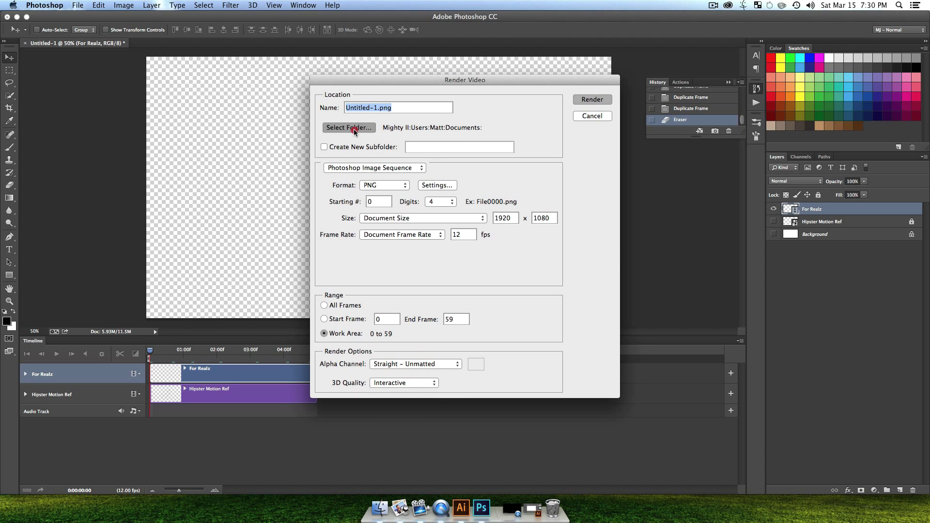
key(super+f)
key(super+d)
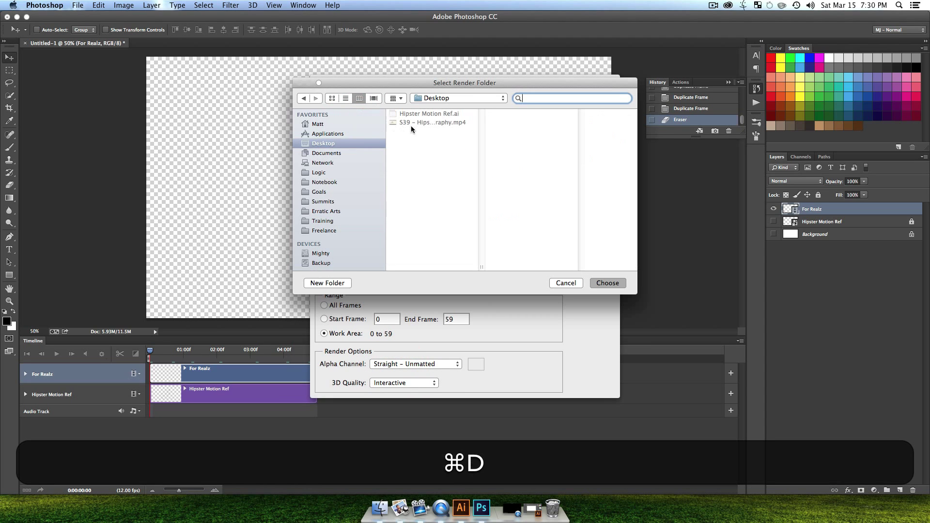
click(329, 283)
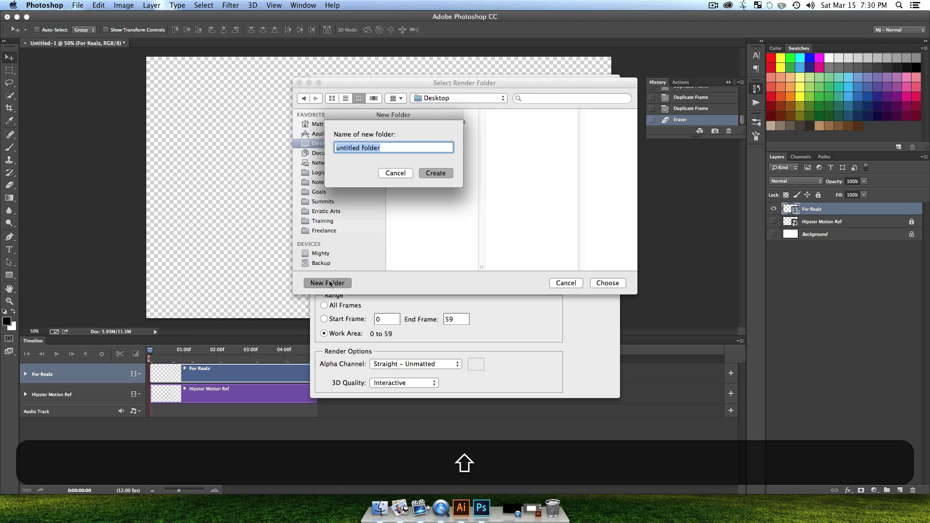
text(Awesome)
key(Return)
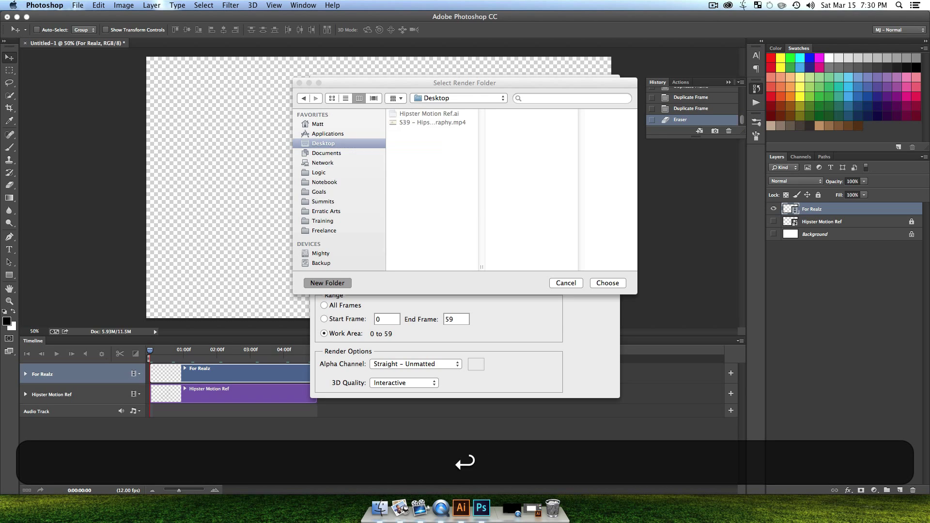
click(608, 284)
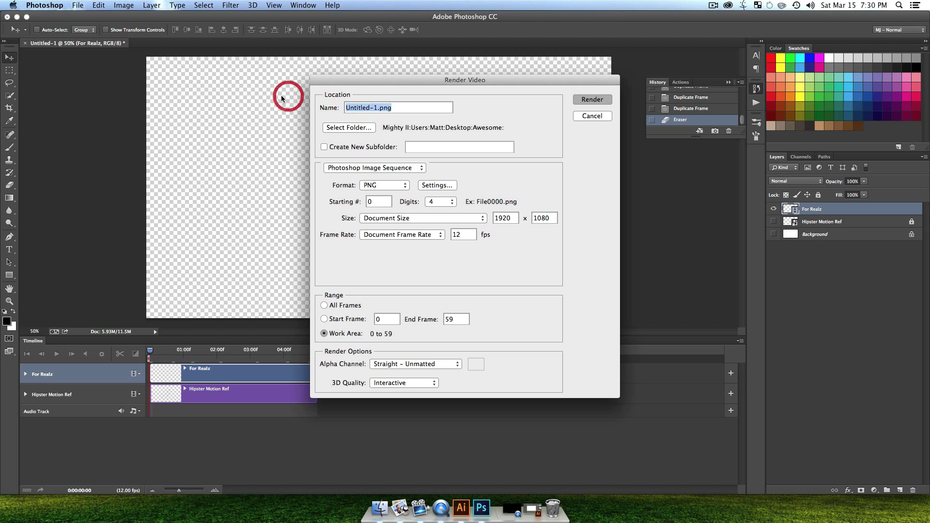
- Name the output Hipster Calligraphy.png and start rendering the image sequence
text(Hipster )
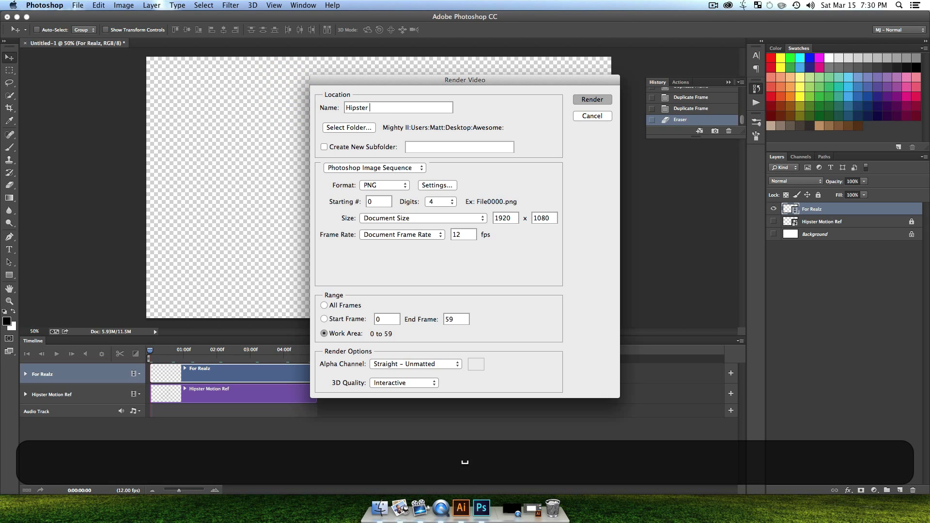
text(Calligraphy.png)
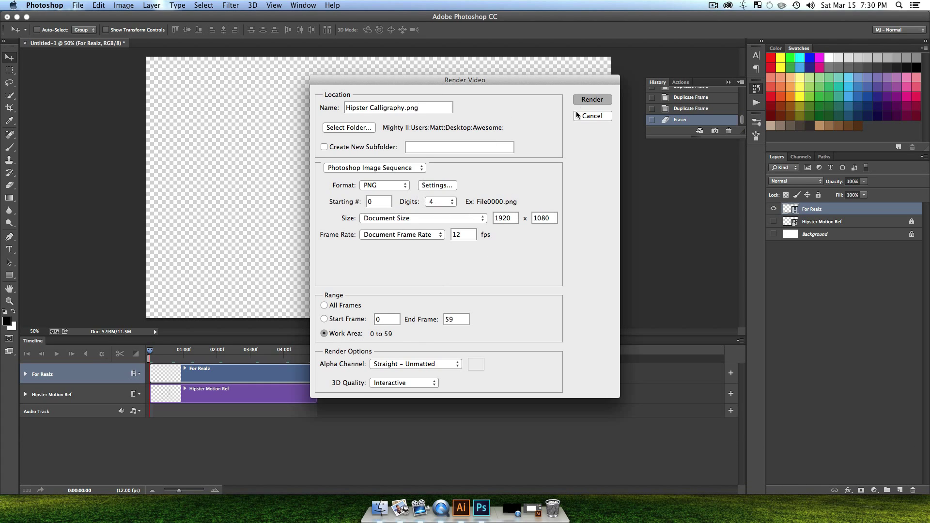
click(590, 99)
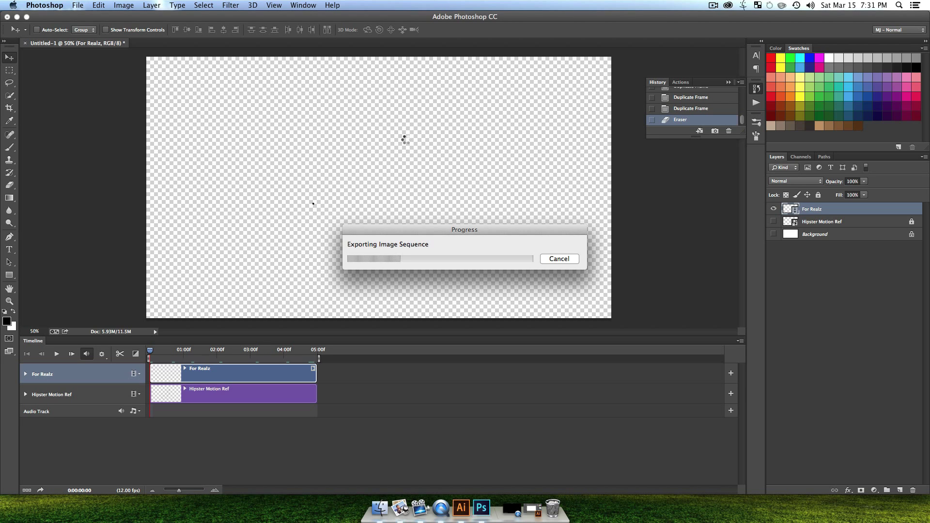
- Launch Adobe After Effects CC while the sequence exports and show its Project panel
key(ctrl+space)
text(after)
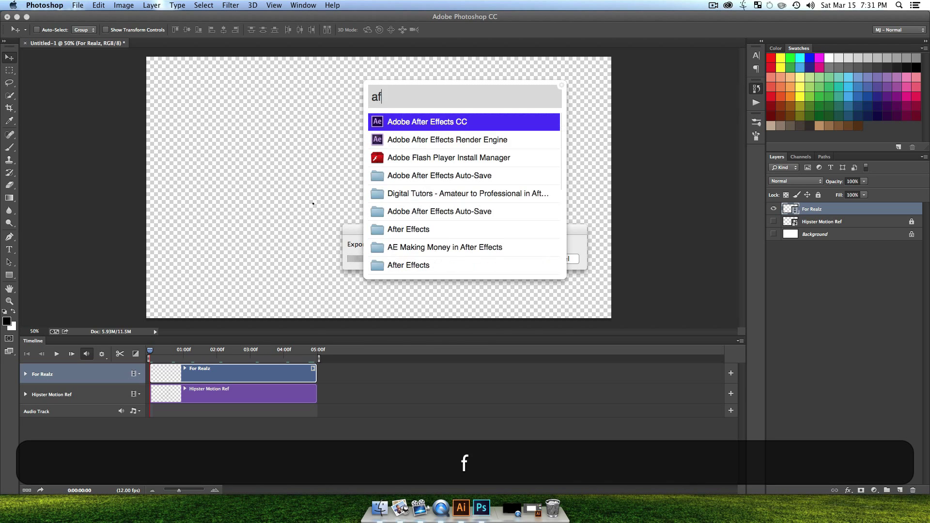
key(Return)
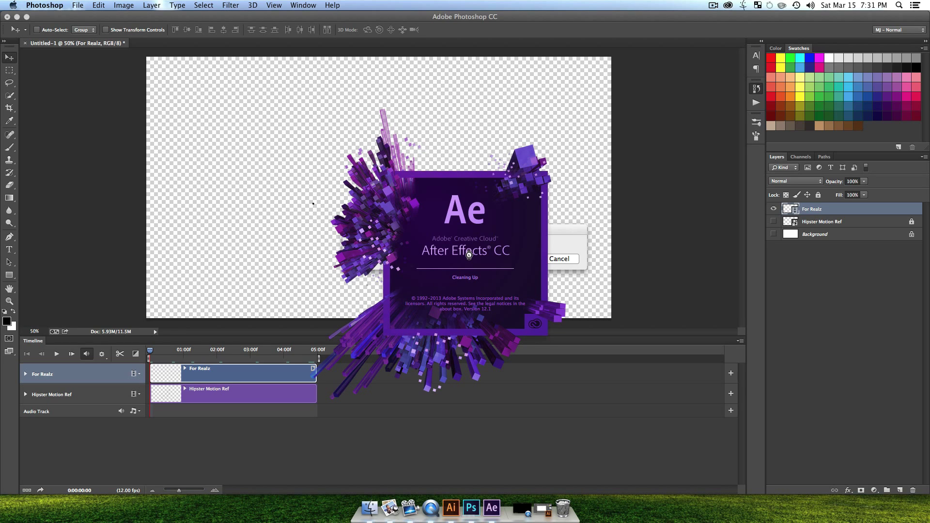
click(563, 231)
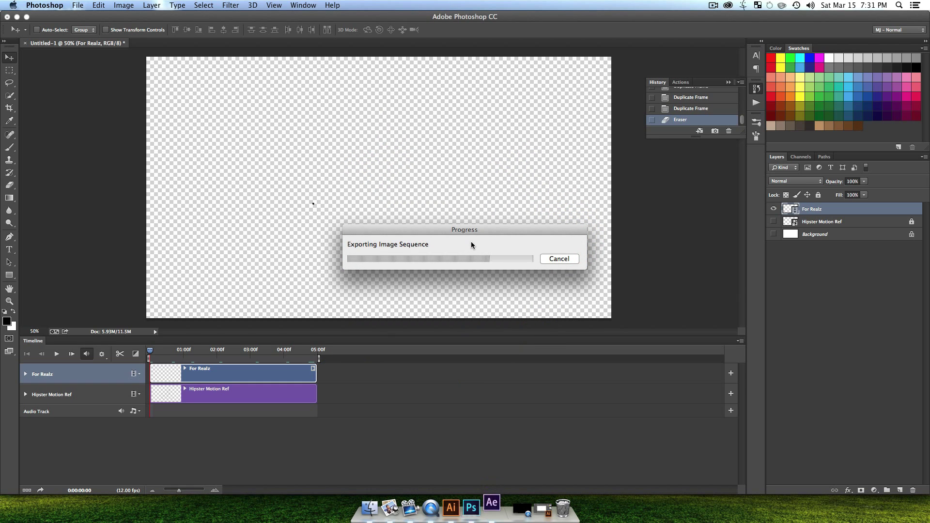
click(491, 507)
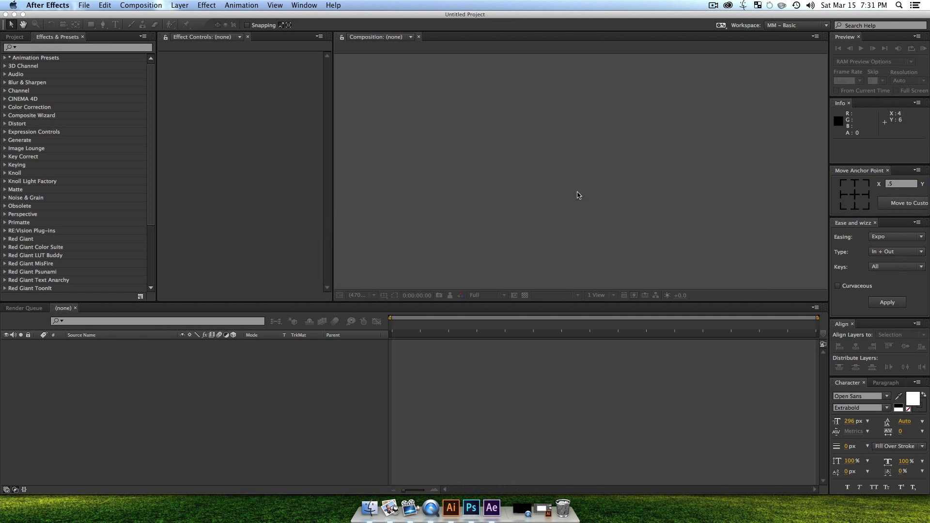
click(16, 37)
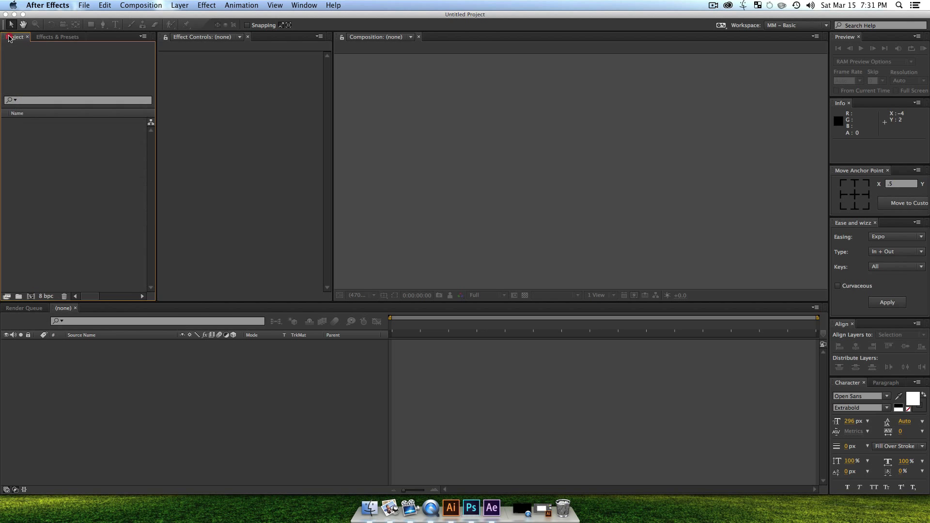
- Check on the Photoshop export, return to After Effects, import the Awesome folder's images as a PNG Sequence and create a composition from it
click(471, 507)
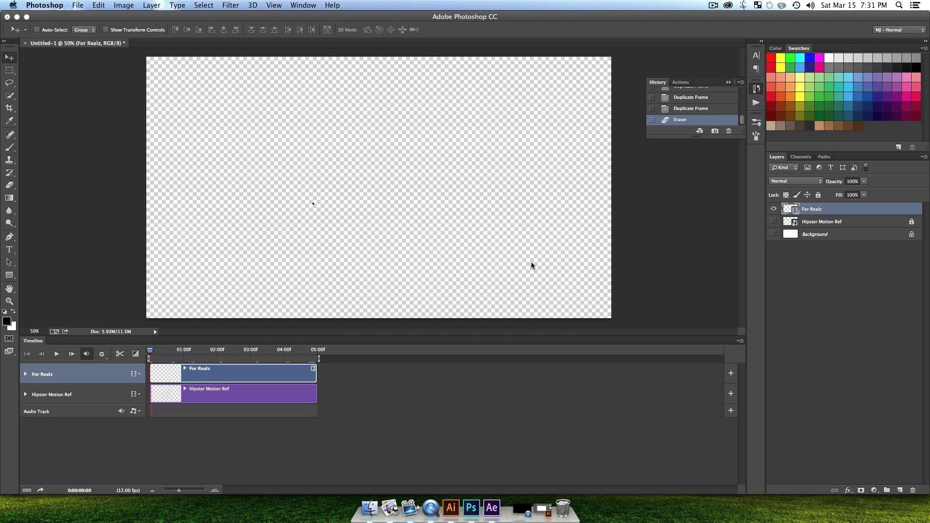
click(491, 507)
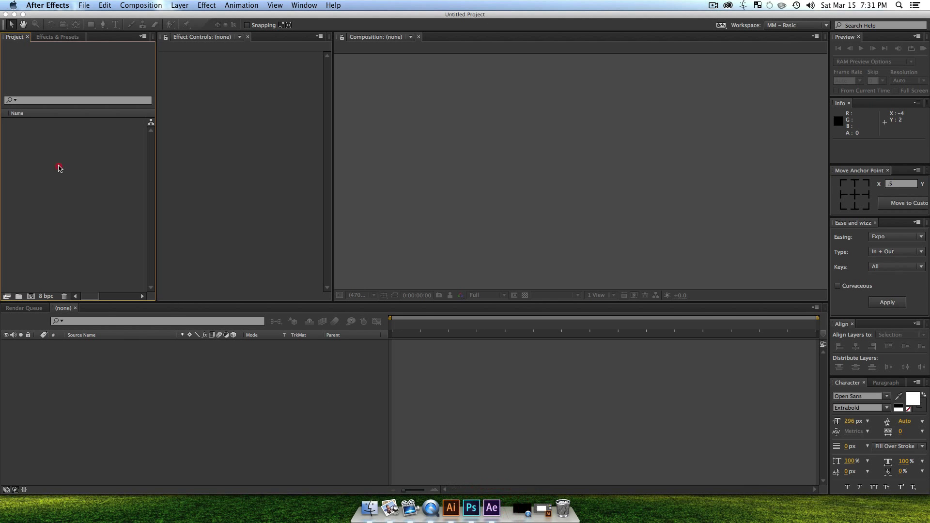
key(super)
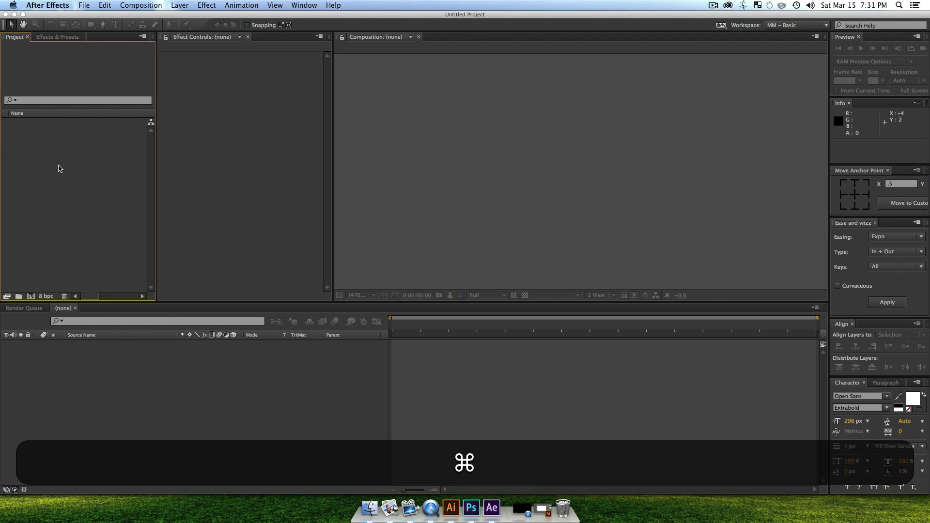
key(super+i)
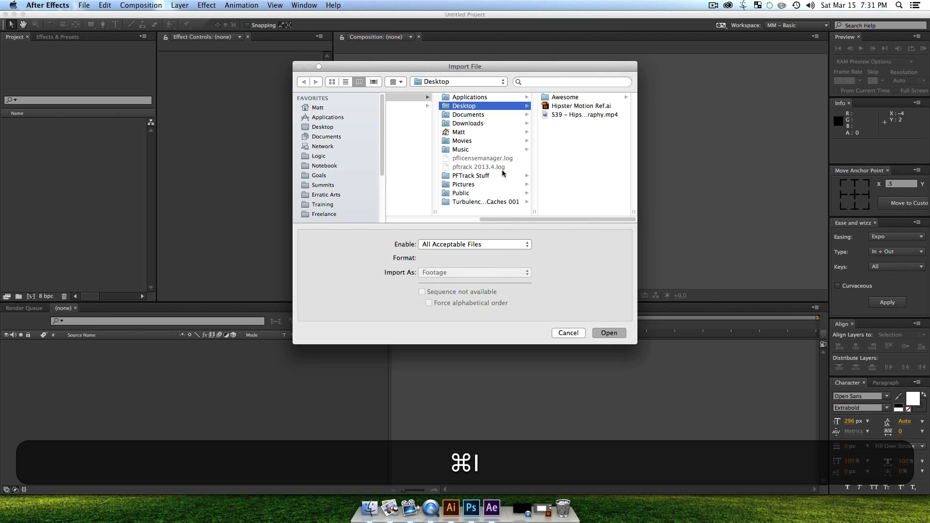
click(569, 102)
click(560, 97)
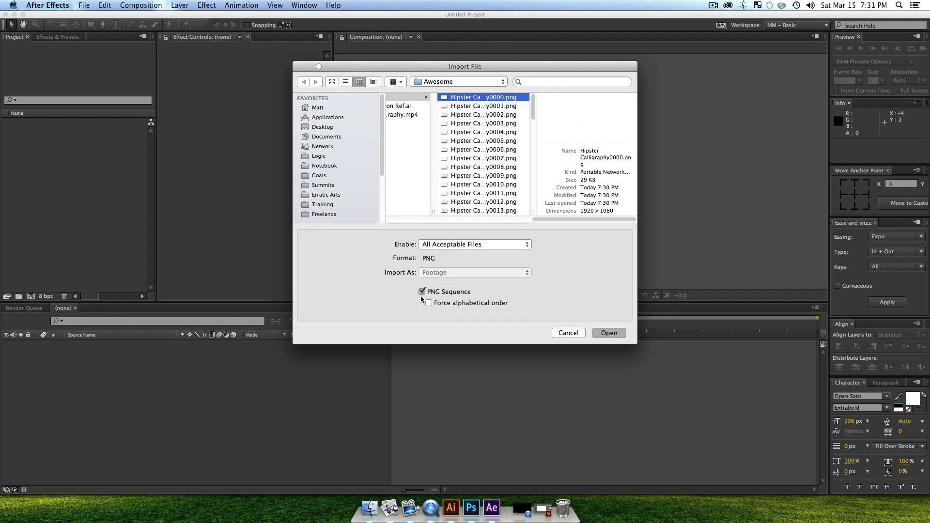
click(600, 334)
drag(61, 121, 30, 296)
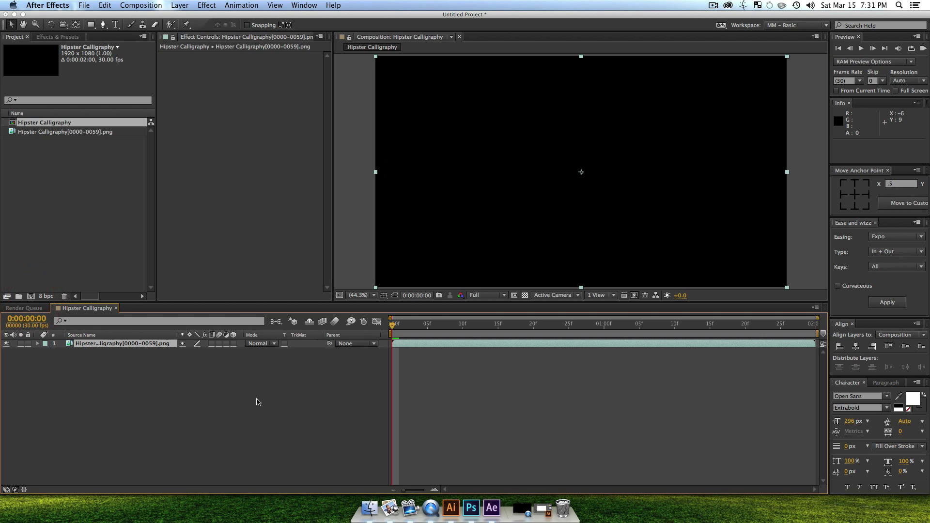
- Add a black 1920 x 1080 solid to the composition and place it beneath the lettering sequence layer
click(138, 397)
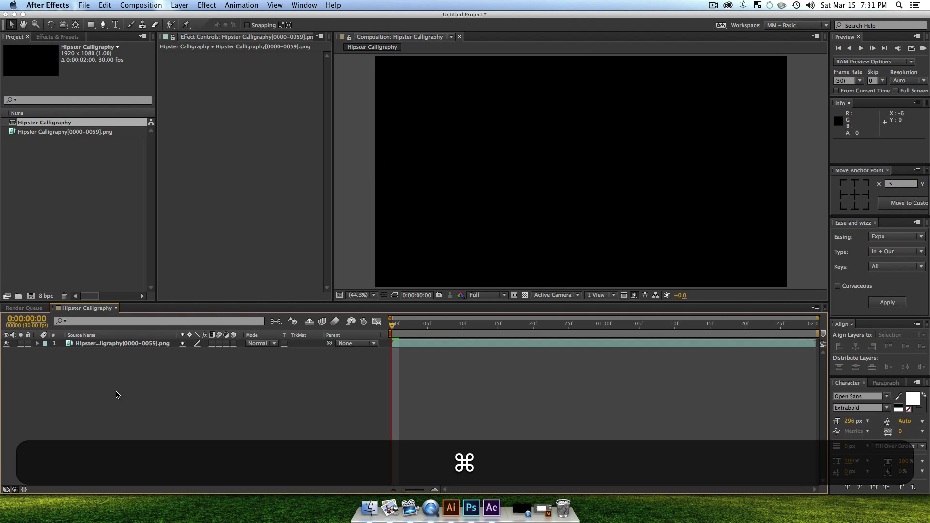
key(super+y)
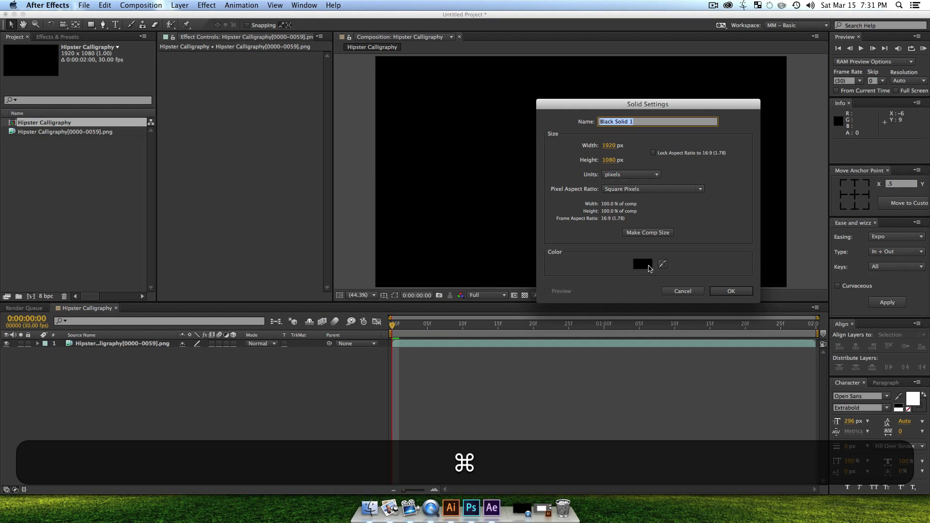
click(727, 291)
drag(92, 344, 96, 381)
click(125, 398)
- Find the Fill effect and apply it to the black solid layer
click(58, 37)
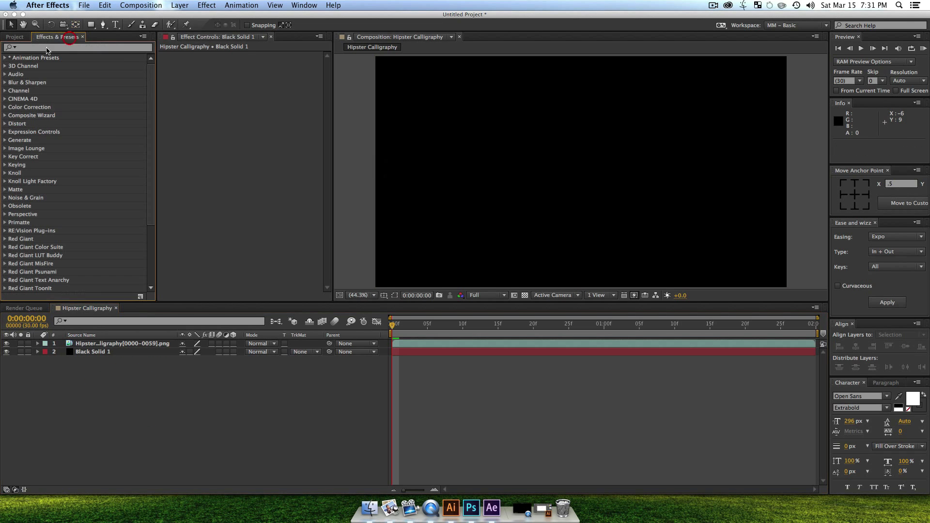
click(10, 47)
text(ll)
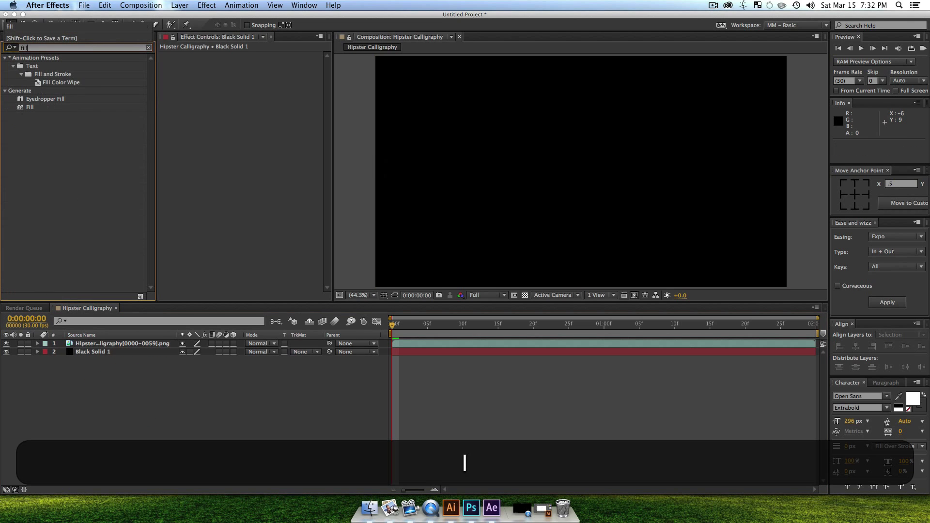
click(24, 107)
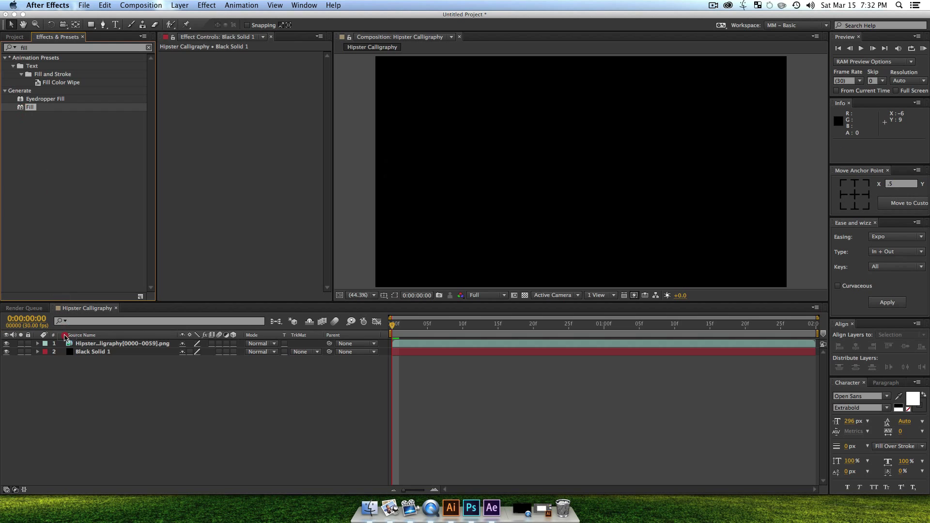
drag(97, 358, 96, 353)
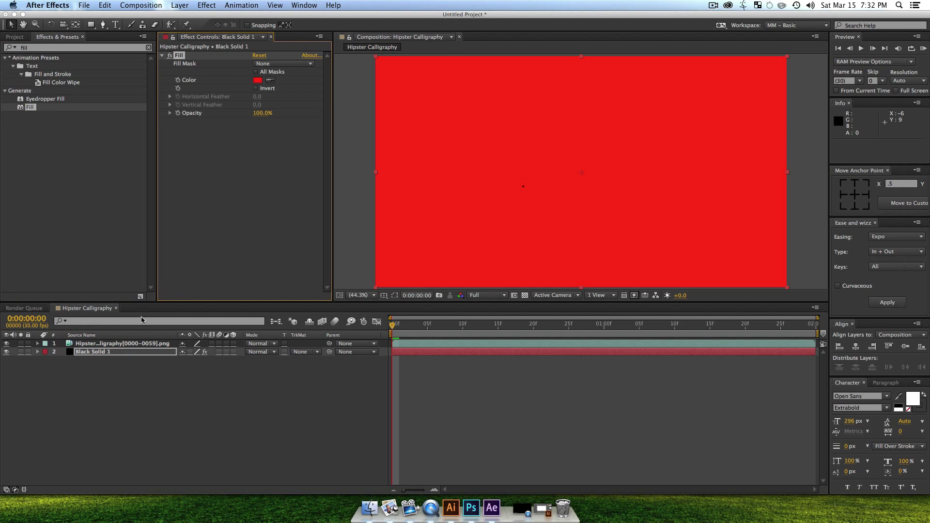
- Set the solid's Fill color to a muted purple, BC7CBF
click(258, 80)
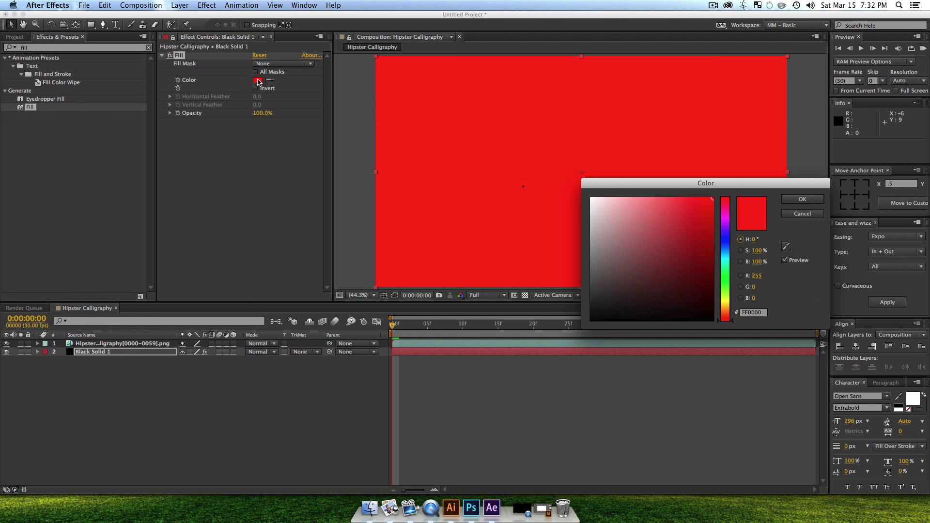
drag(726, 299, 727, 304)
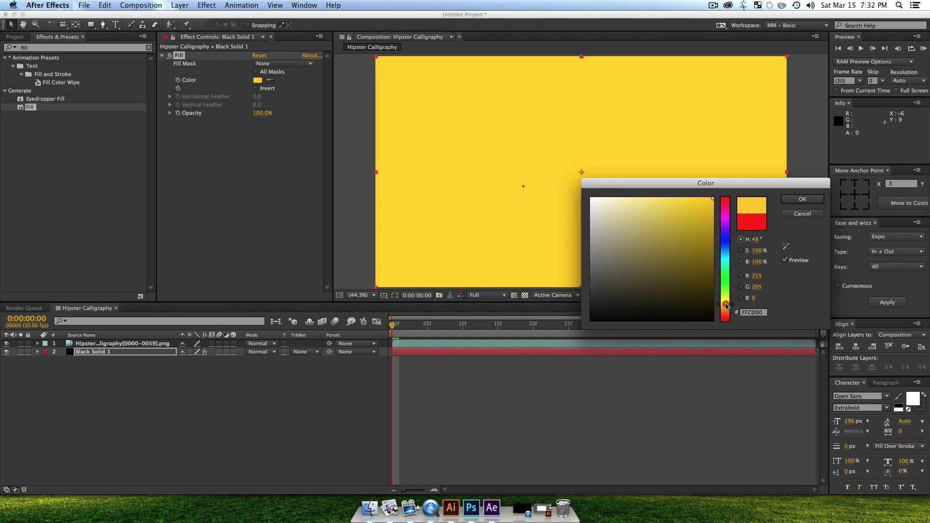
drag(658, 224, 678, 232)
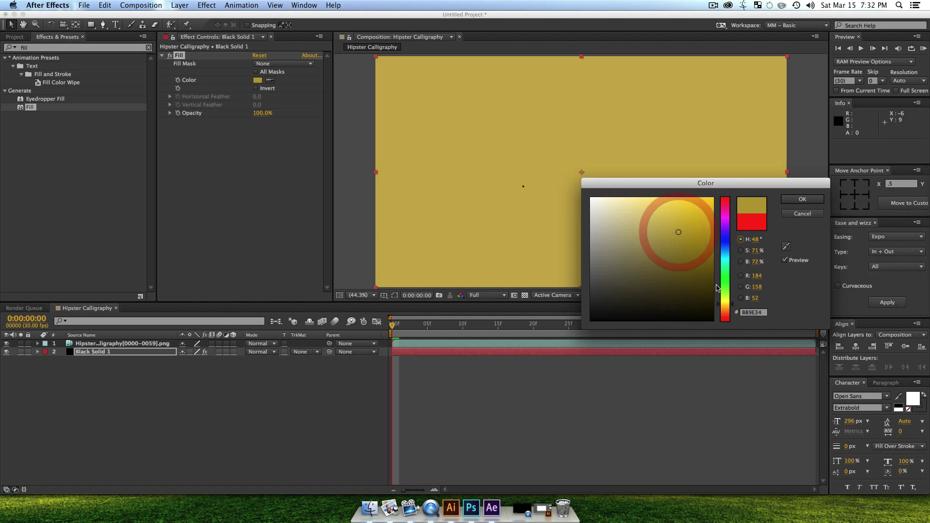
drag(728, 274, 728, 219)
mouse_move(676, 225)
mouse_down()
mouse_move(662, 210)
mouse_move(637, 235)
mouse_move(633, 229)
mouse_up()
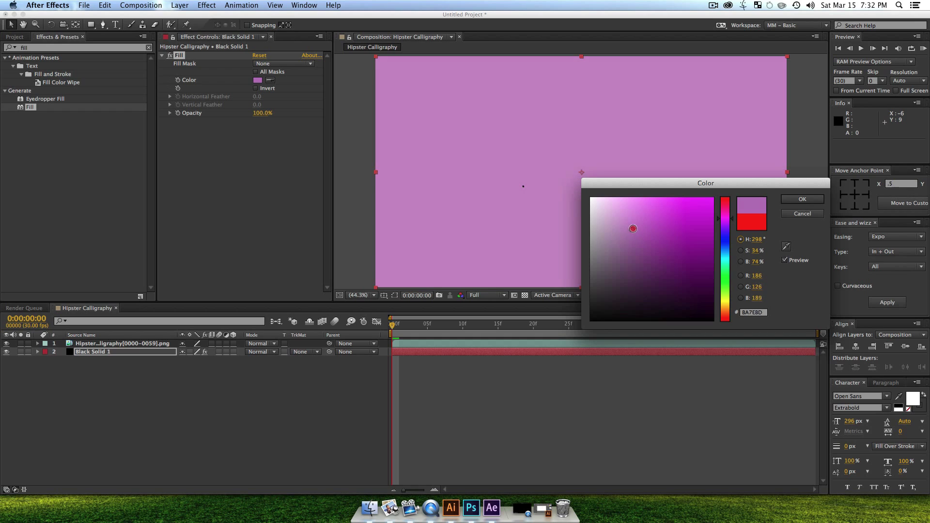
click(790, 199)
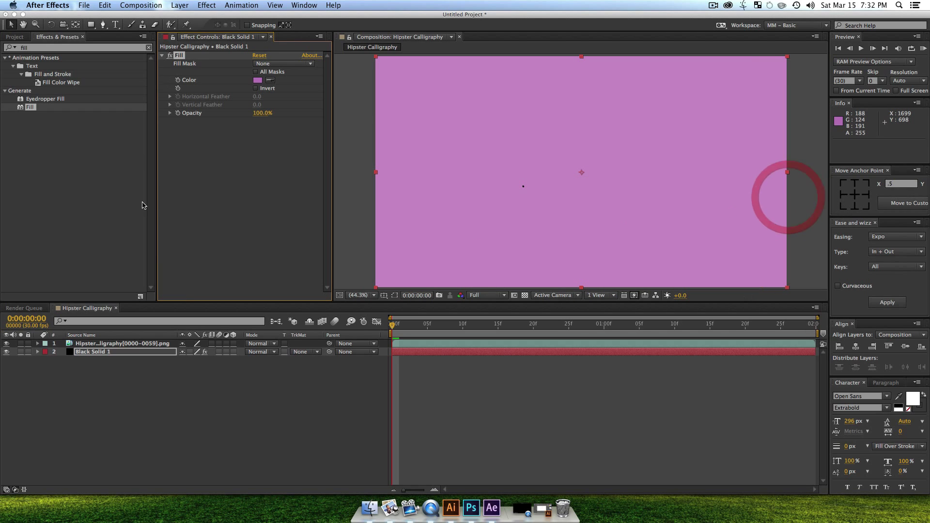
- Copy the Fill effect from the black solid onto the Hipster Calligraphy sequence layer
click(178, 56)
key(super+c)
click(101, 343)
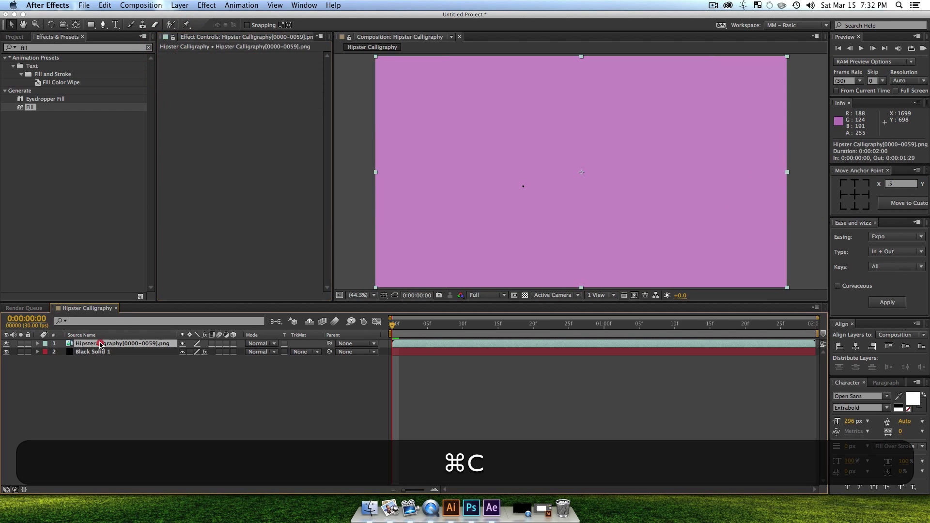
key(super+v)
- At frame 15, set the lettering layer's Fill color to a soft green, 98BF7C
click(431, 330)
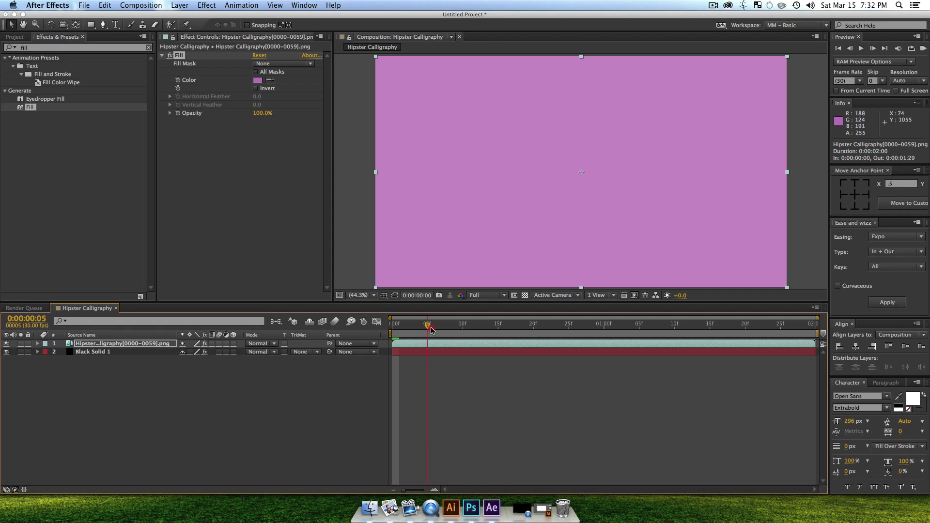
click(258, 80)
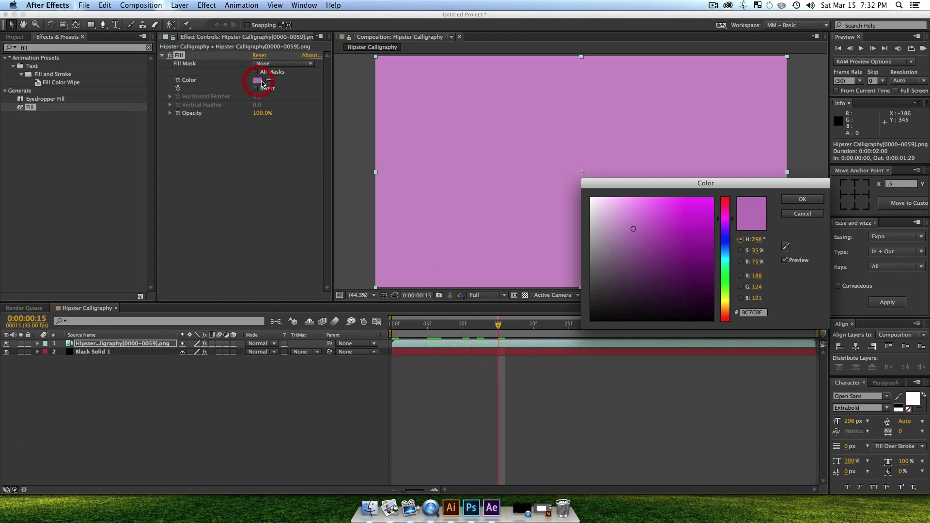
drag(722, 293, 724, 291)
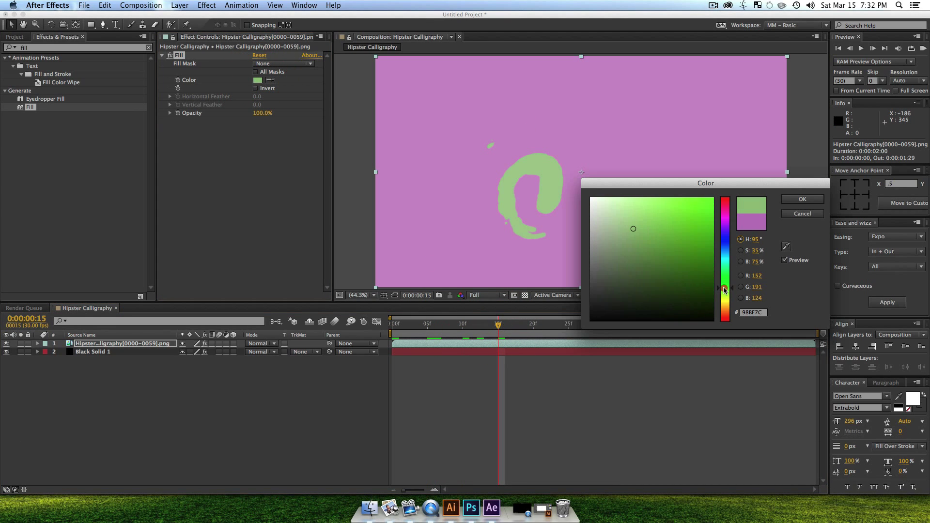
click(800, 199)
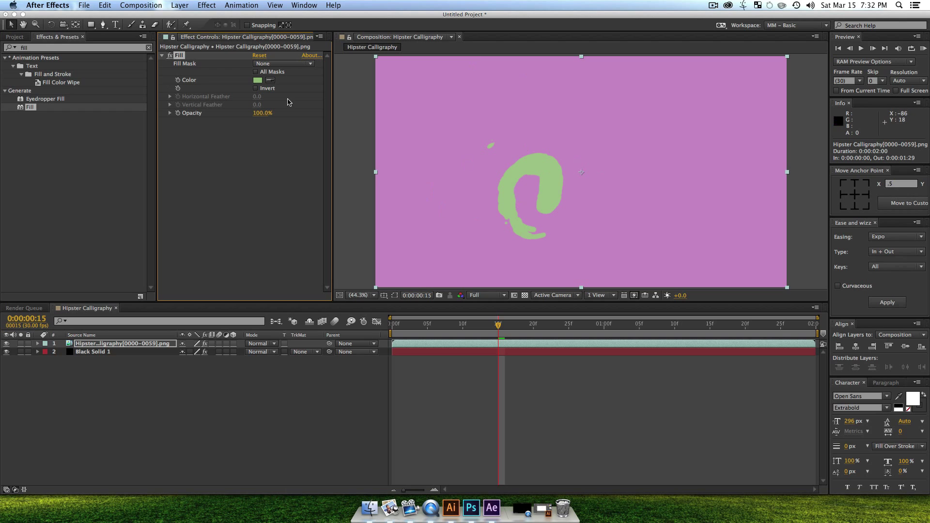
- Set the Hipster Calligraphy composition's frame rate to 24 frames per second
click(175, 399)
click(125, 343)
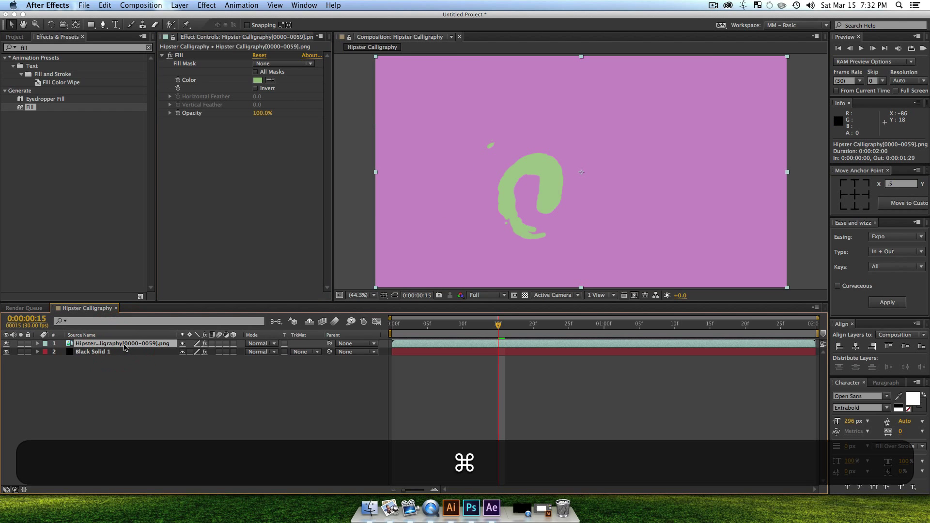
click(155, 387)
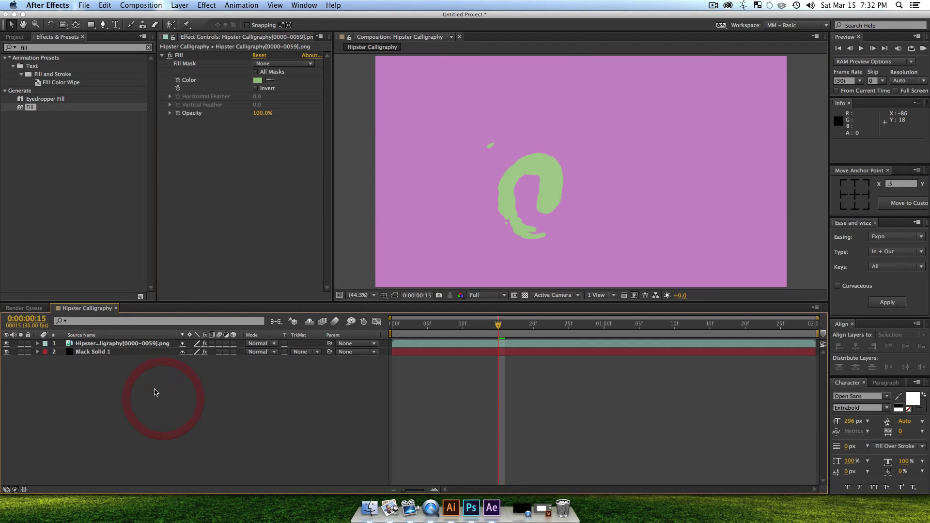
key(cmd+k)
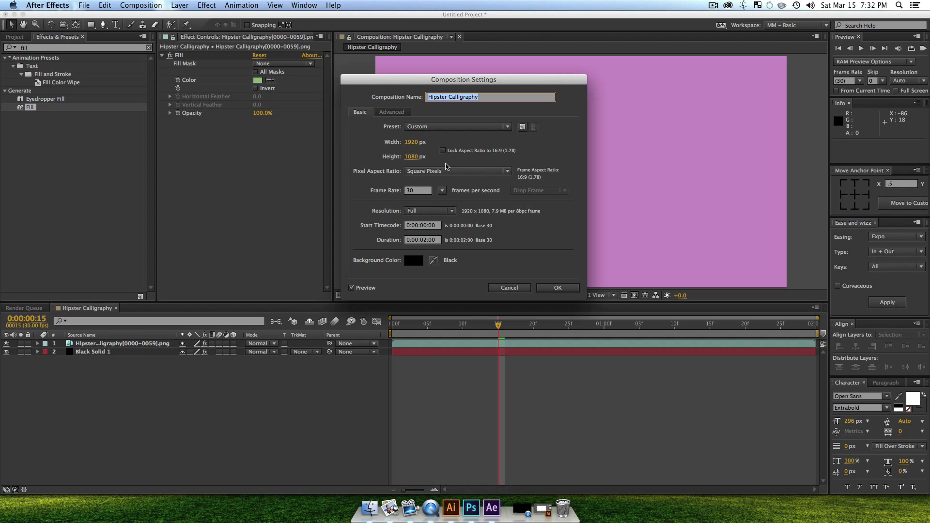
click(442, 191)
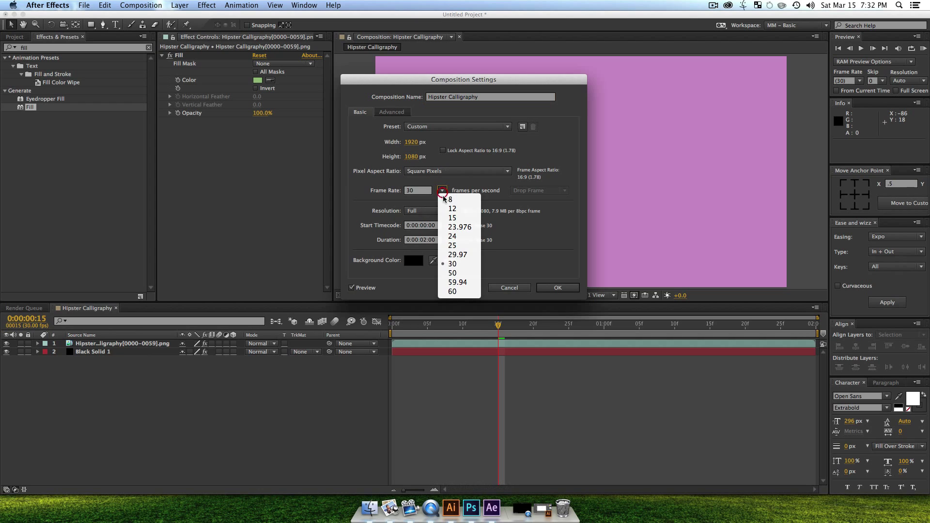
click(456, 235)
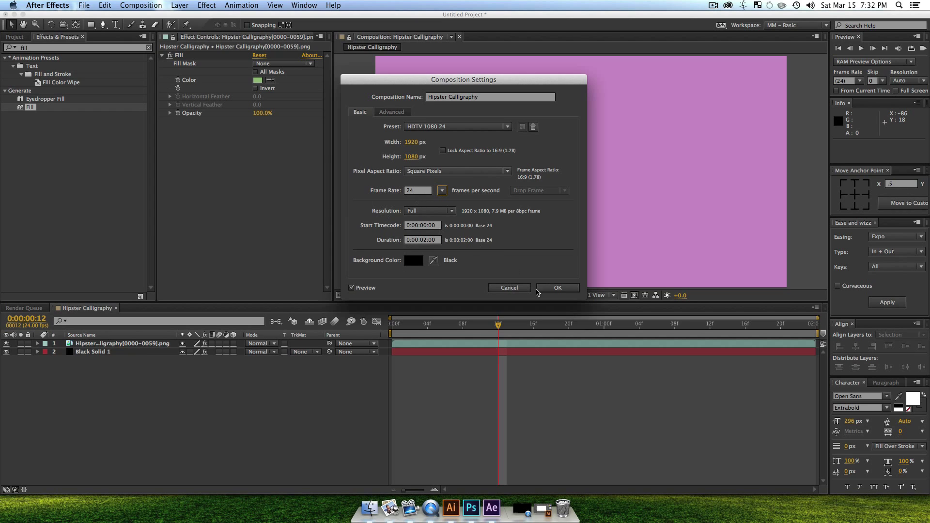
click(556, 288)
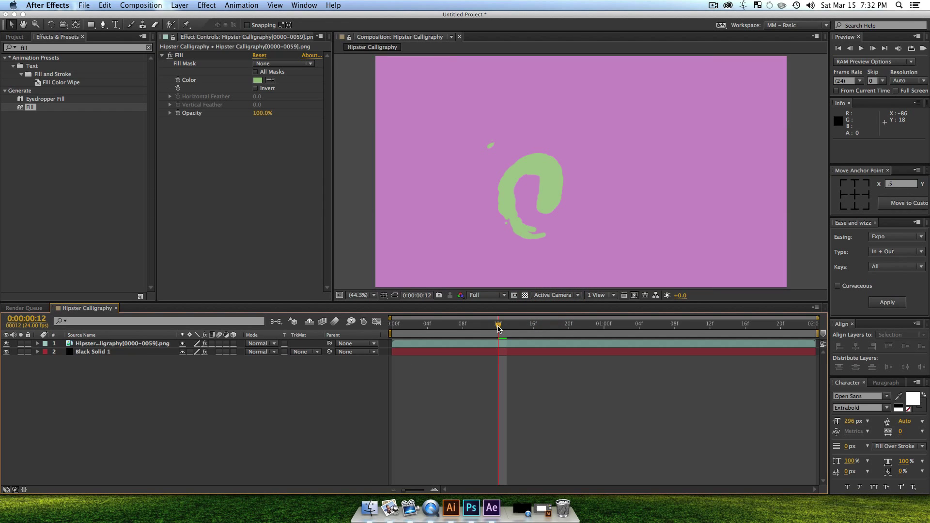
- Duplicate the lettering layer, set the top copy's Fill color to a coral red, and keep that copy selected
click(154, 343)
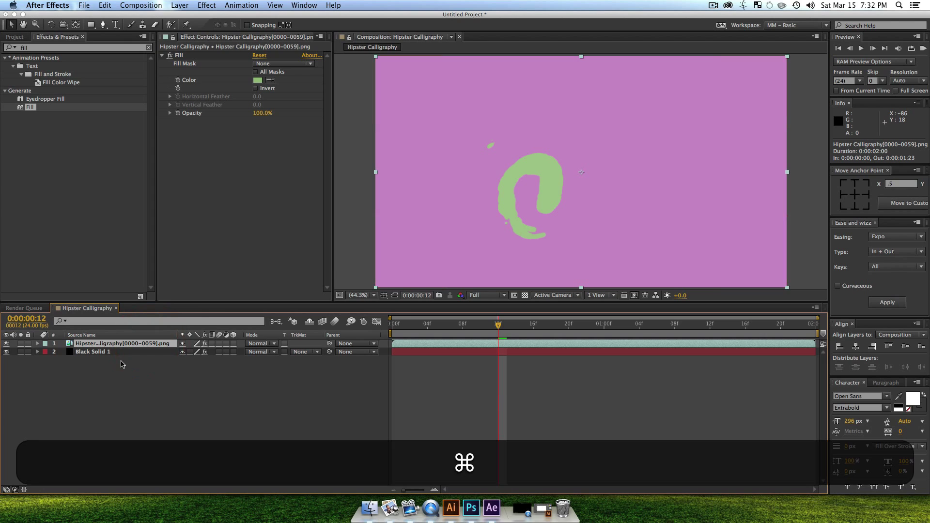
key(super+d)
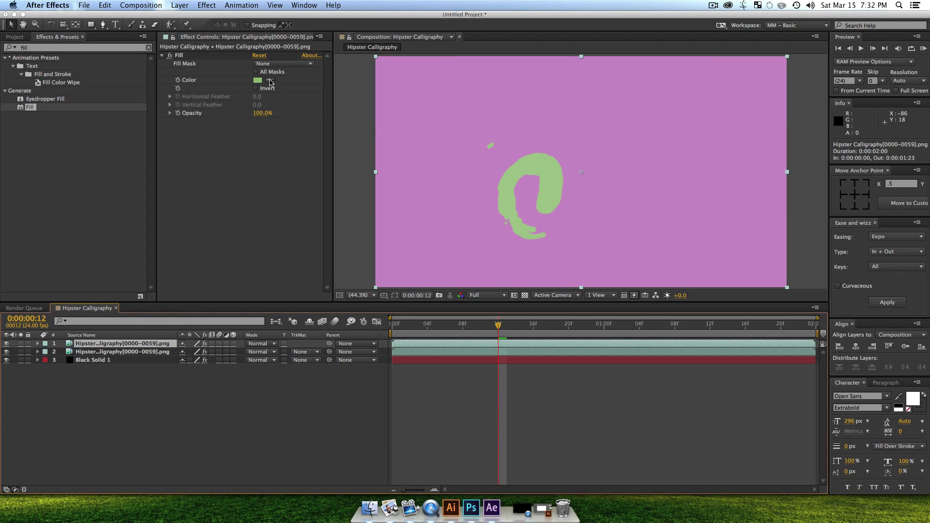
click(270, 81)
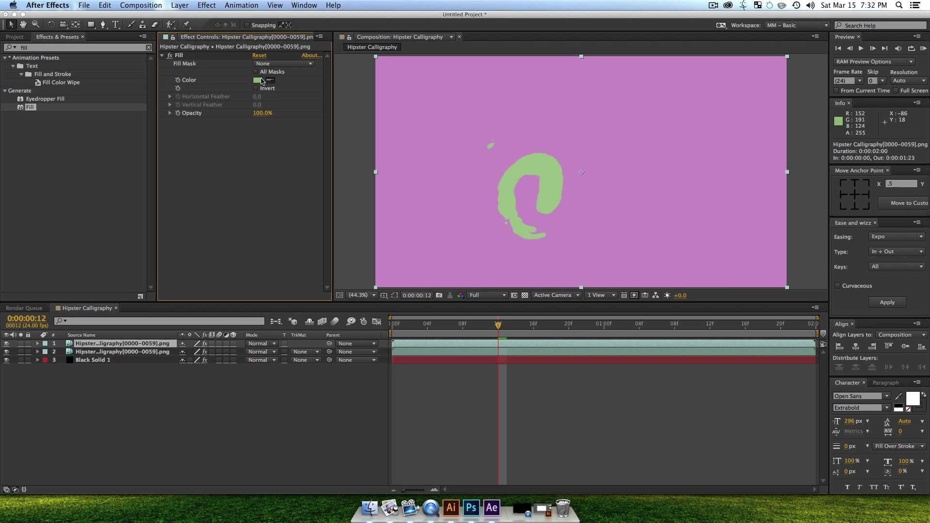
click(258, 81)
drag(721, 224, 726, 203)
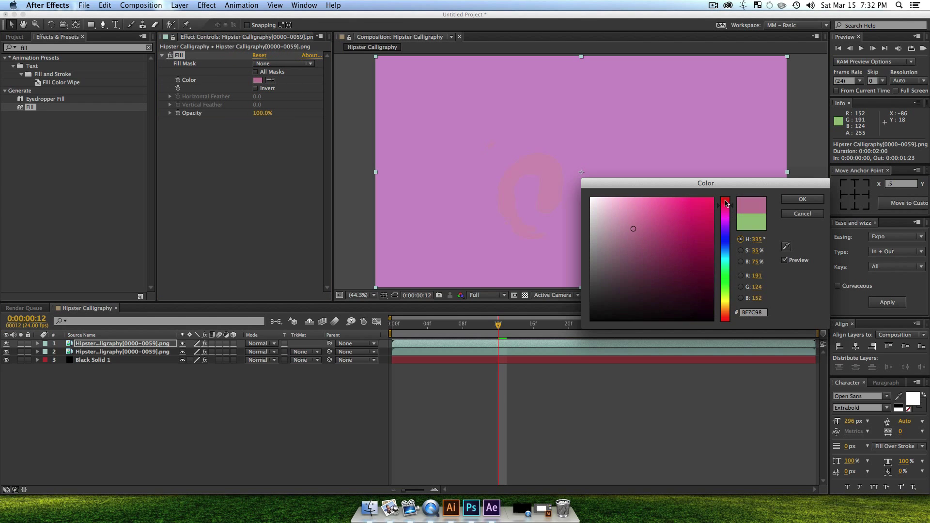
click(653, 216)
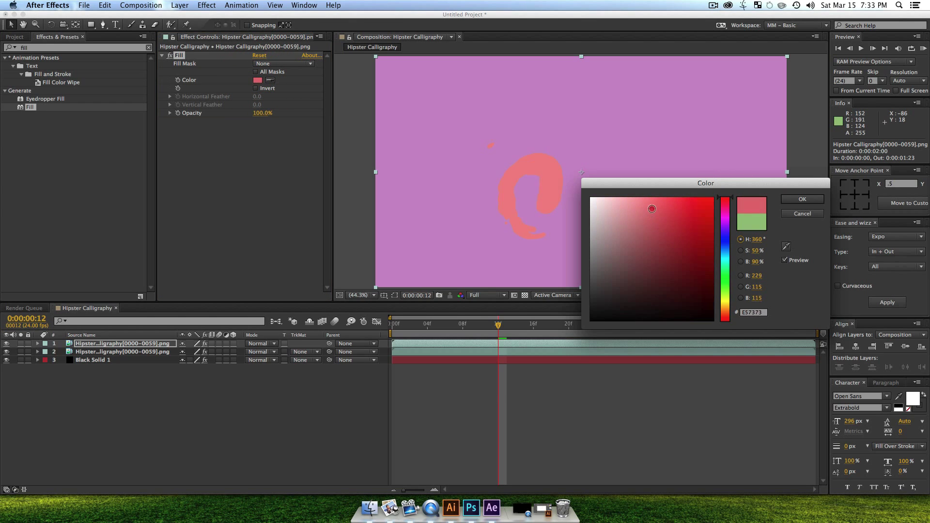
drag(651, 209, 662, 216)
click(802, 199)
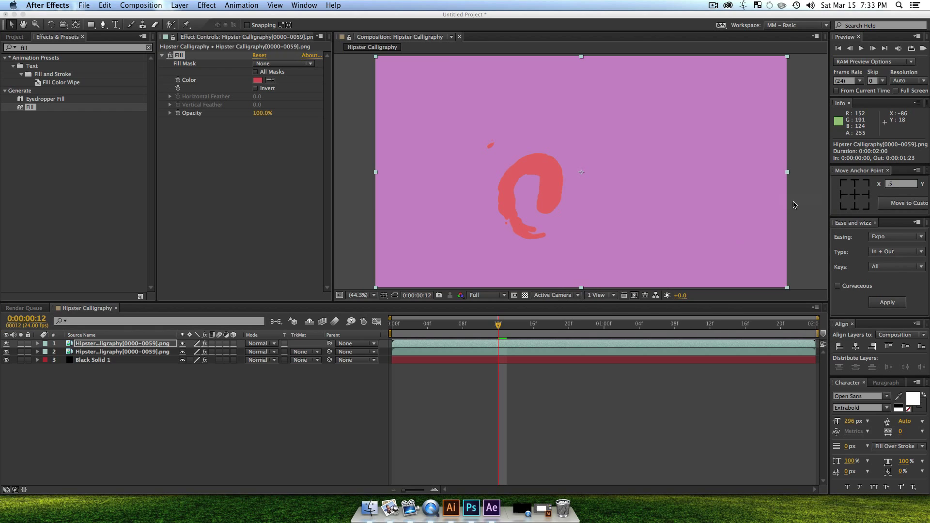
click(159, 409)
click(122, 344)
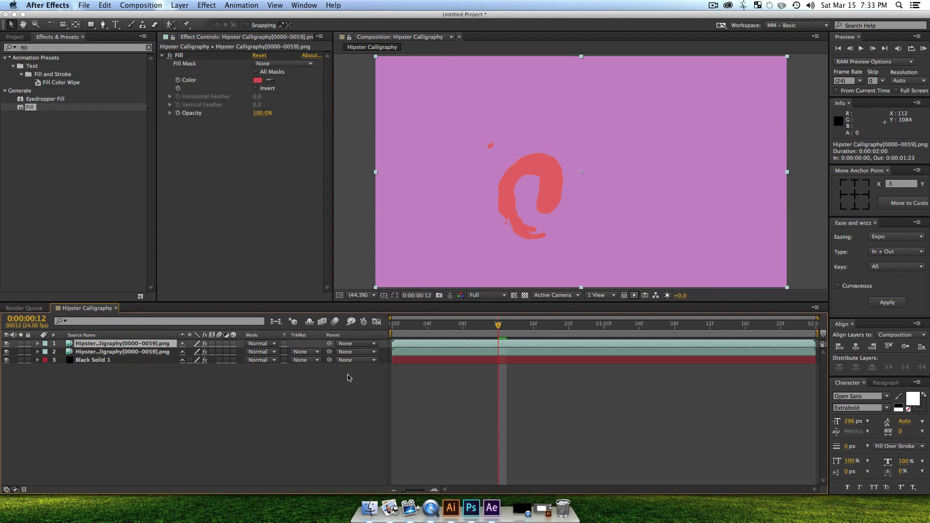
- Shift the coral red lettering layer two frames later in time and play back the animation
key(alt)
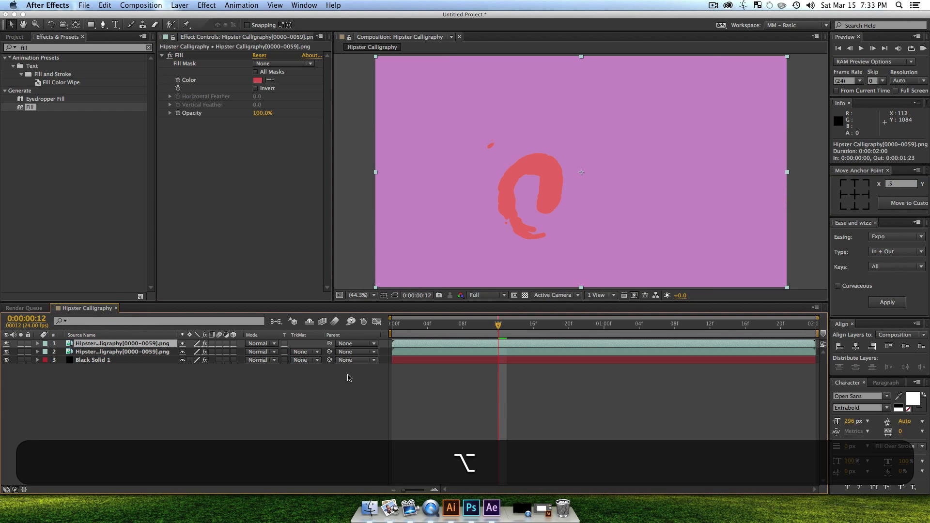
key(alt+Page_Down)
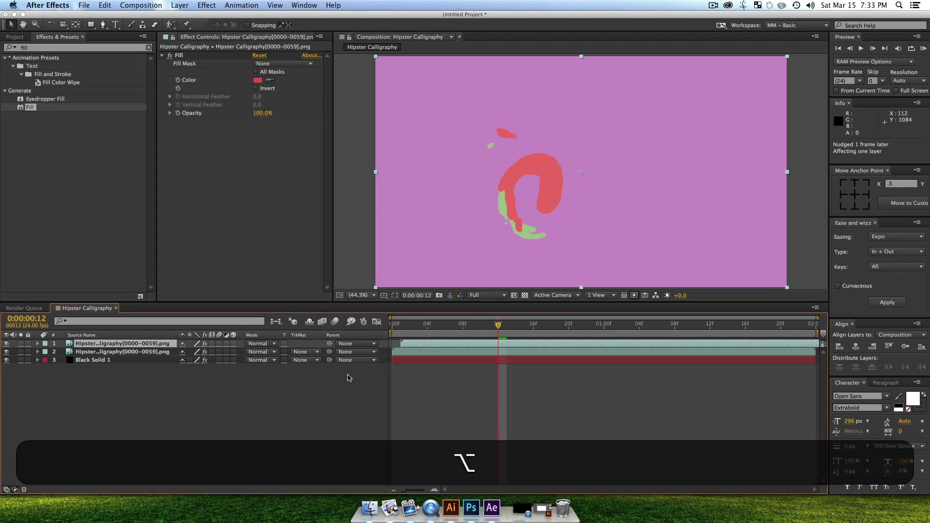
key(alt+Page_Down)
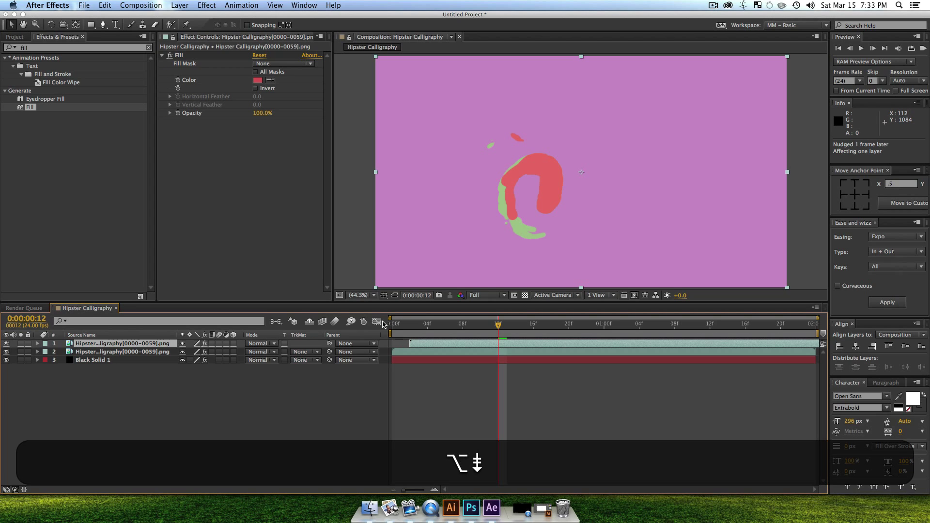
key(space)
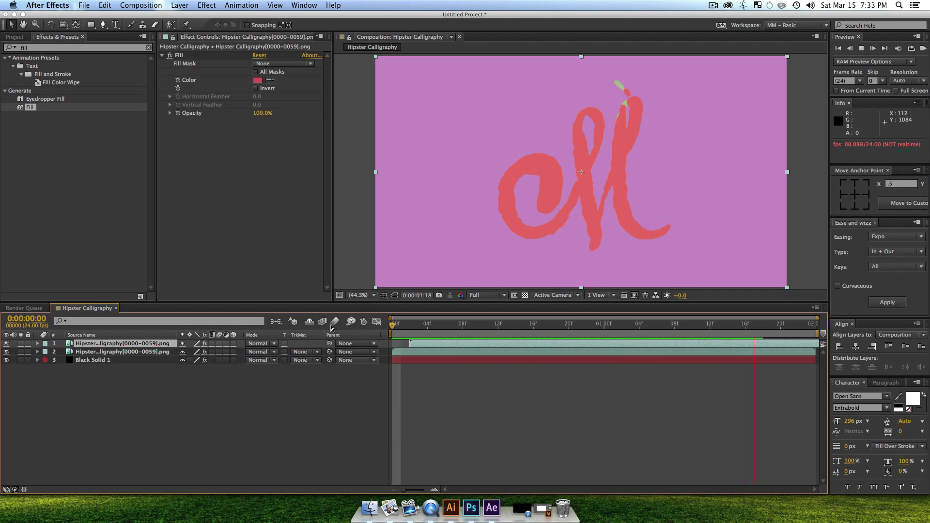
key(space)
drag(437, 326, 281, 325)
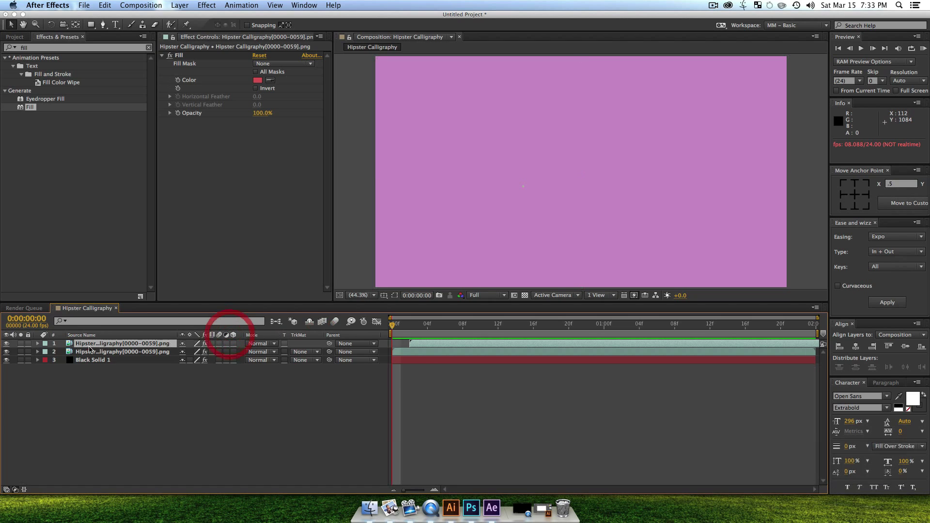
- Duplicate the coral red lettering layer and shift the new top copy two frames later so it starts at frame 4
click(90, 345)
key(super+d)
key(alt+super+d)
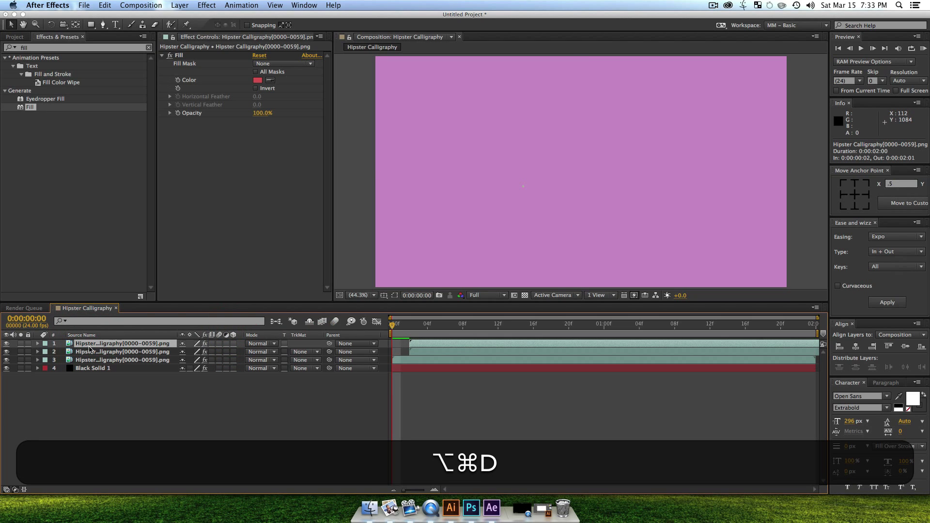
key(alt+Page_Down)
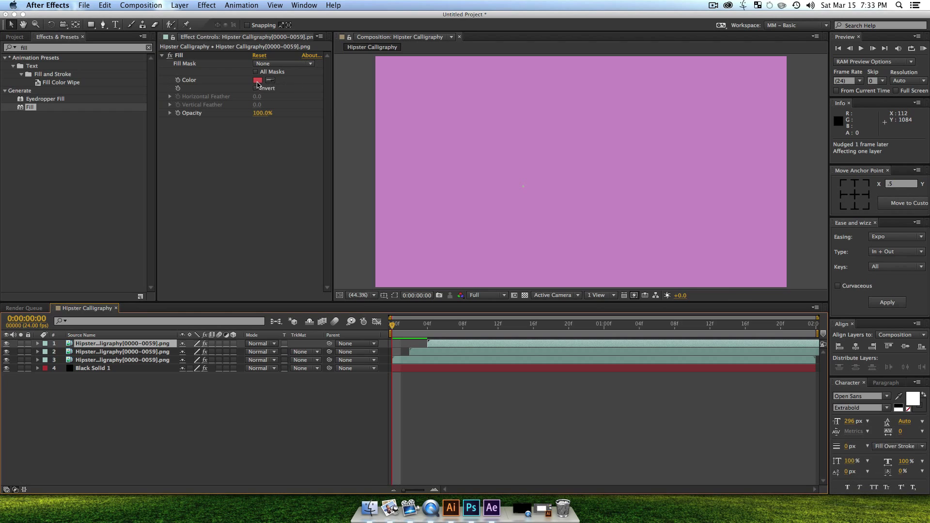
- Set the Fill color of the top lettering copy to orange
click(257, 81)
mouse_move(736, 271)
mouse_down()
mouse_move(731, 203)
mouse_move(731, 313)
mouse_up()
drag(658, 205, 665, 206)
click(800, 200)
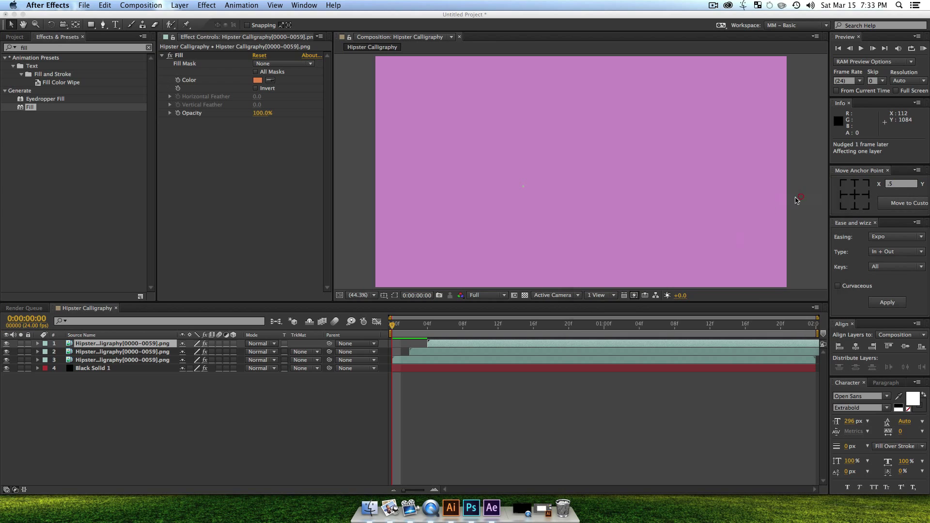
- Deselect the layers and preview the three-color lettering animation from the first frame
click(290, 405)
drag(440, 331, 393, 331)
key(z)
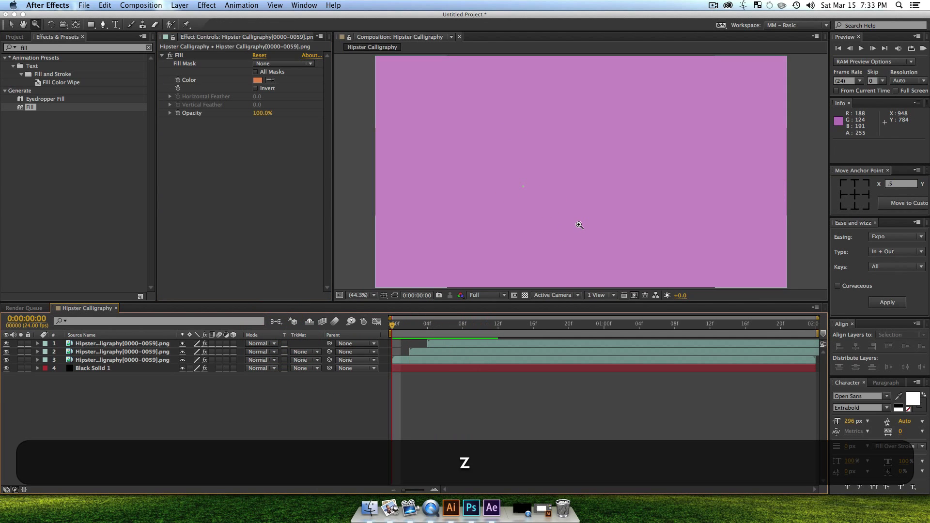
key(shift+slash)
key(shift+v)
key(v)
click(310, 421)
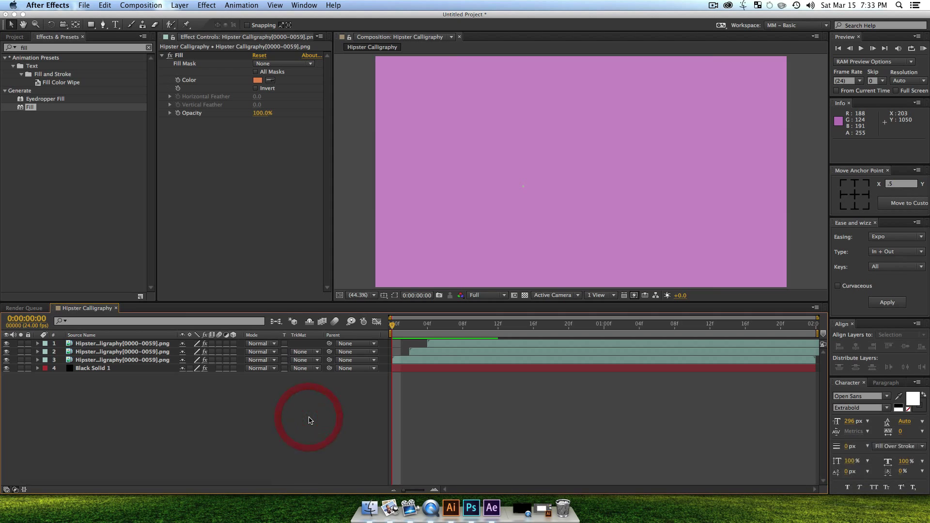
key(shift+slash)
key(shift+0)
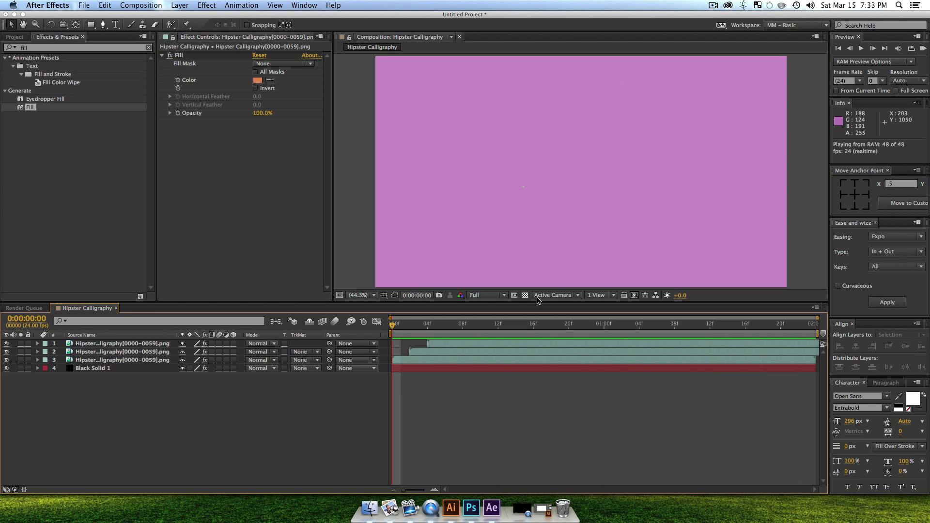
- Move the coral red layer's start to frame 4 and the orange layer's start to about frame 10, then play back the animation
key(space)
drag(420, 352, 497, 345)
click(444, 345)
key(space)
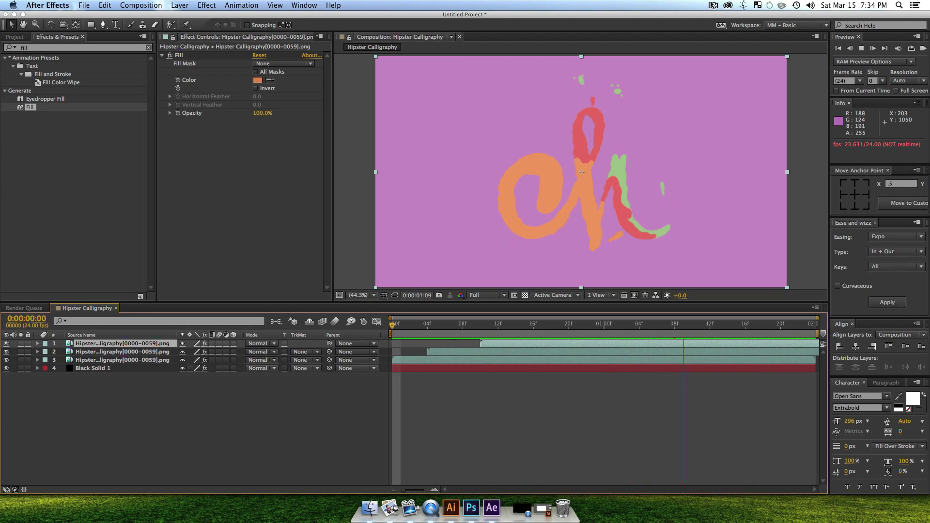
click(713, 5)
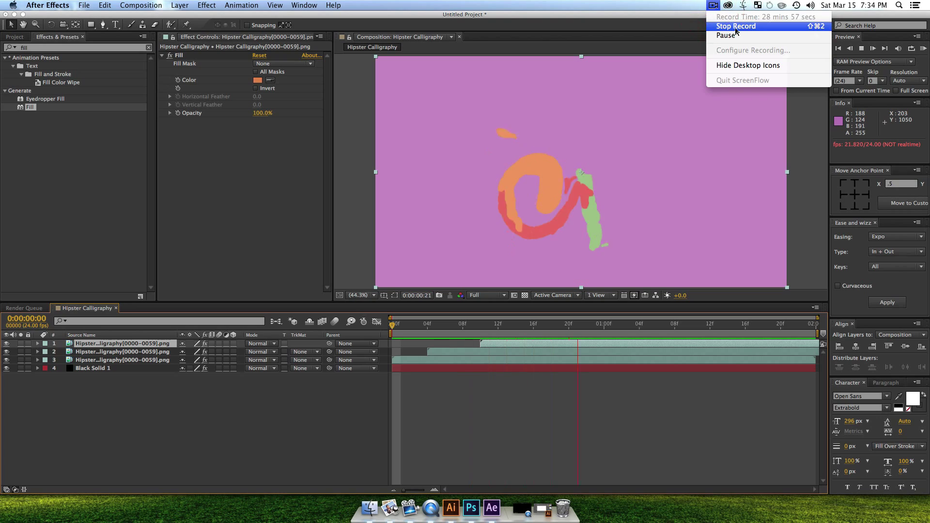
click(735, 27)
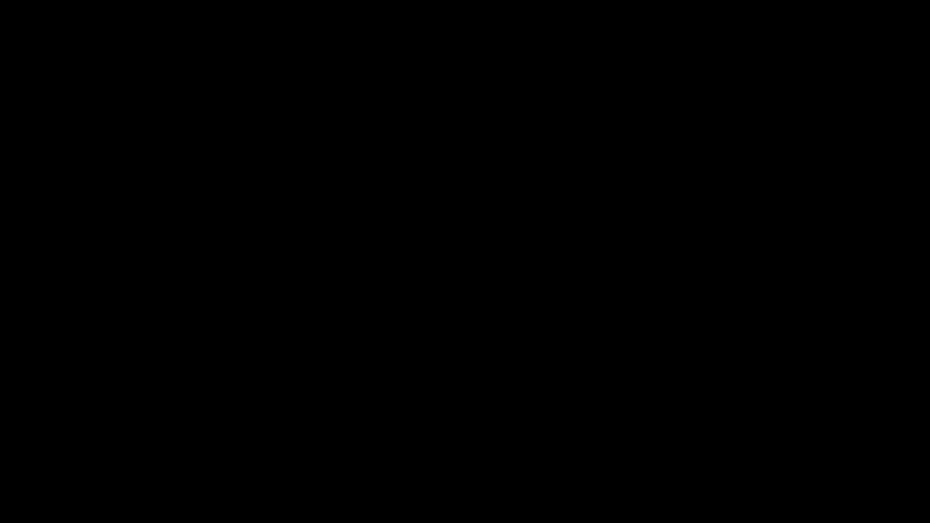